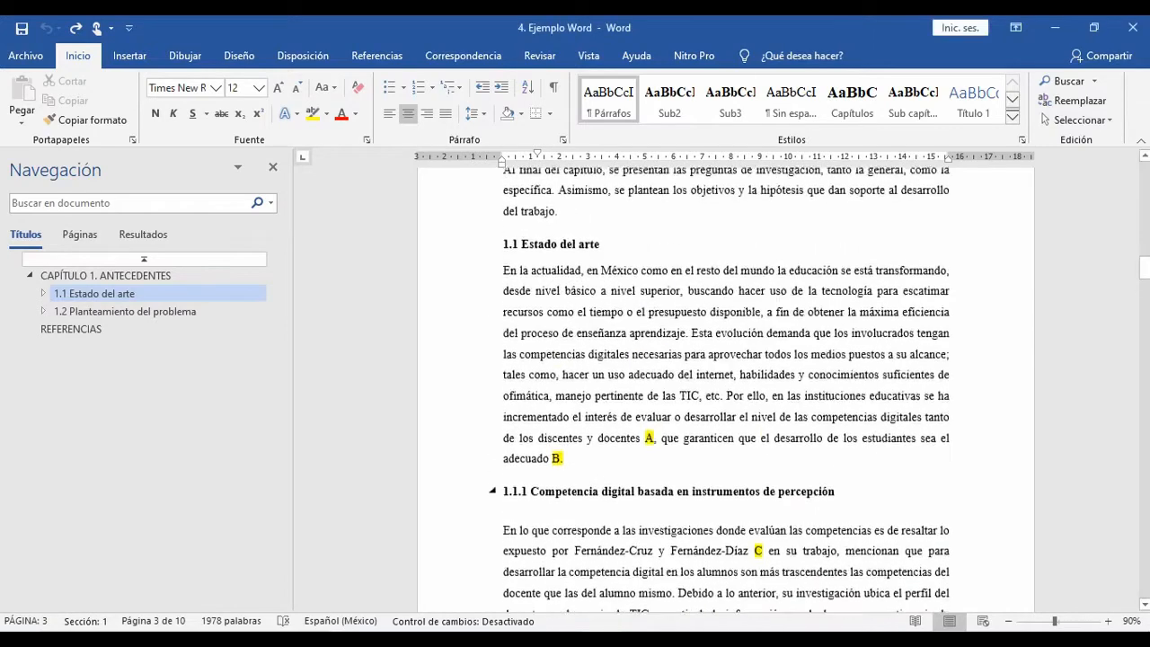
scroll(725, 386, up, 6)
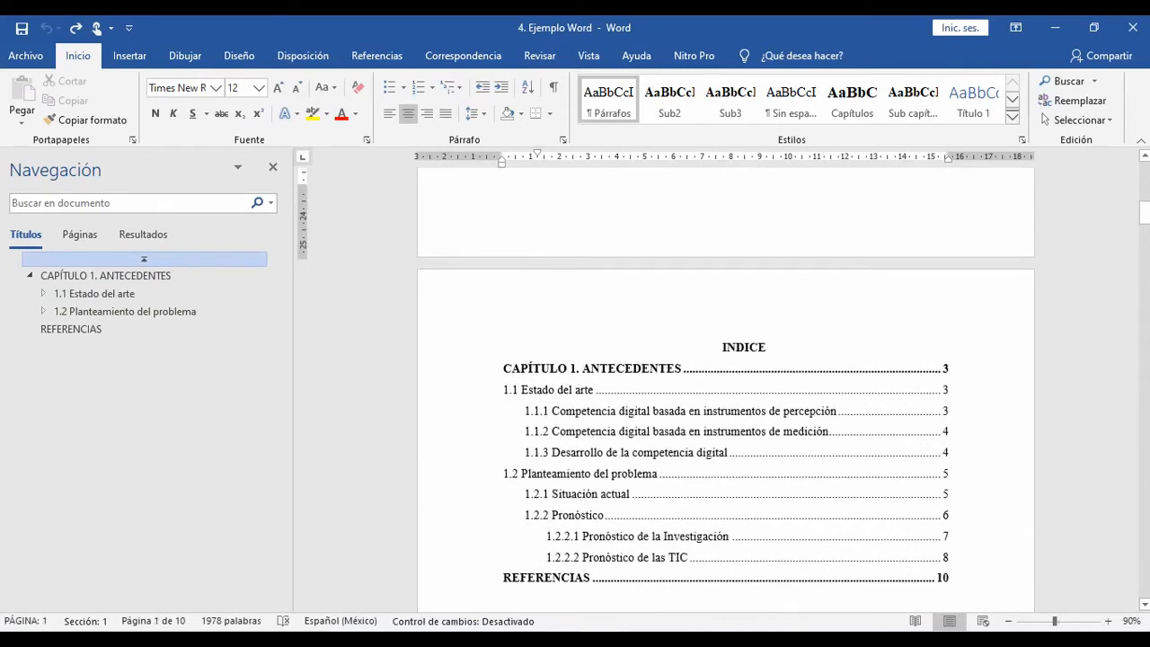
Step: Review the thesis cover page and the index page, including the LISTA DE FIGURAS and LISTA DE TABLAS headings
scroll(725, 387, up, 5)
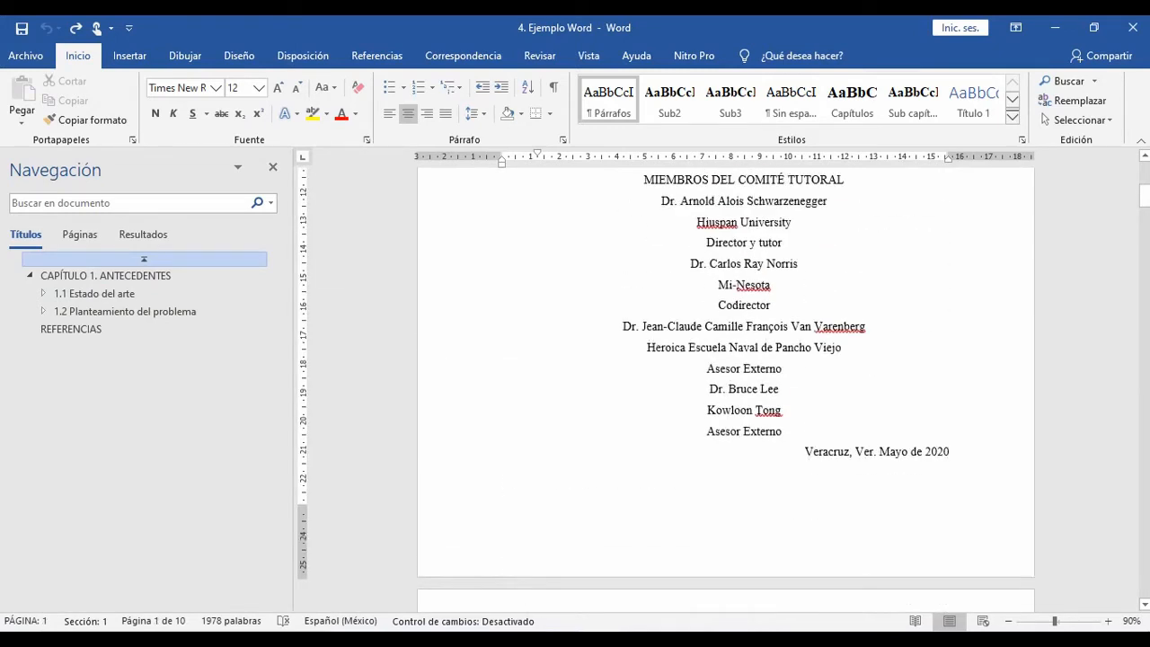
scroll(725, 386, up, 6)
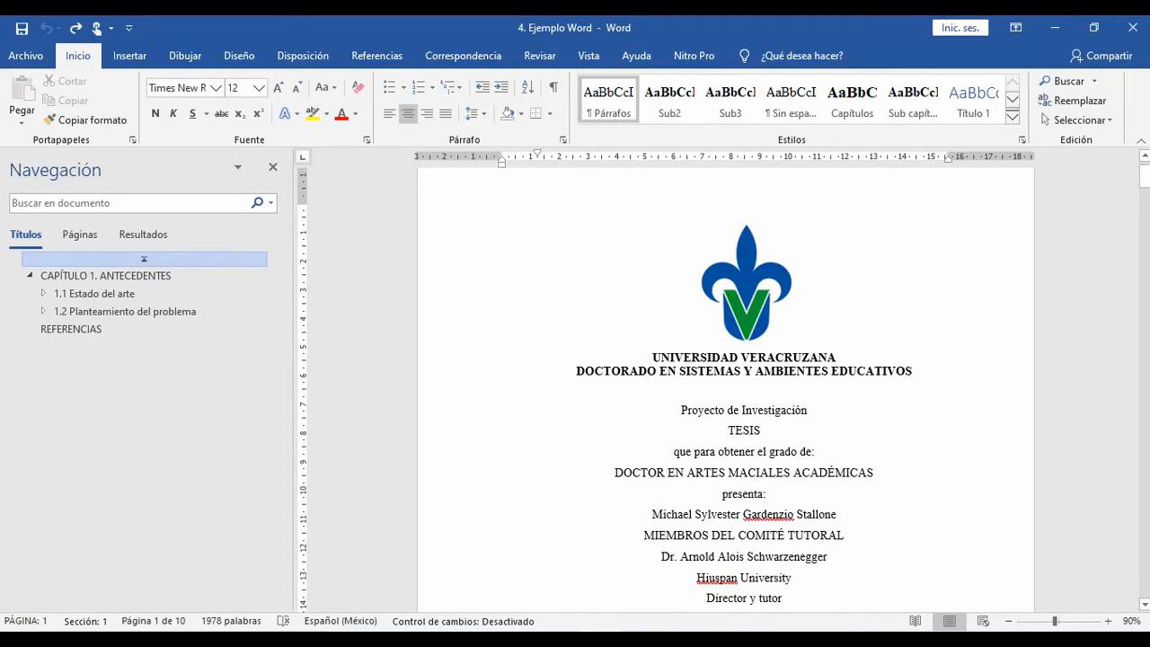
scroll(726, 386, down, 5)
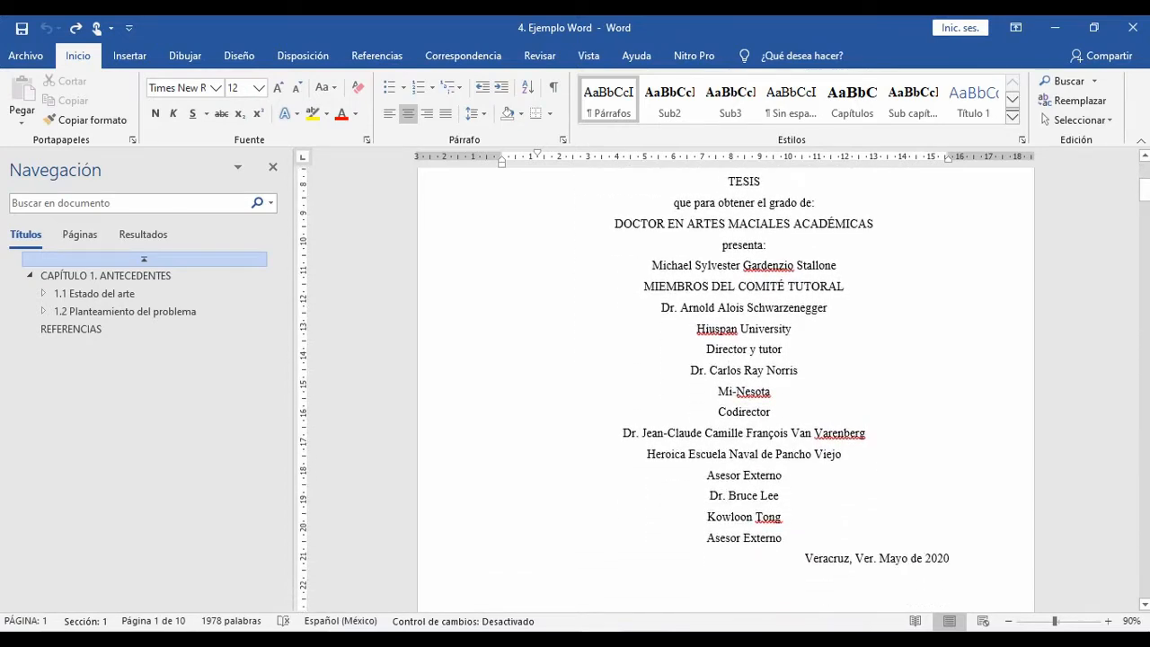
scroll(726, 386, down, 10)
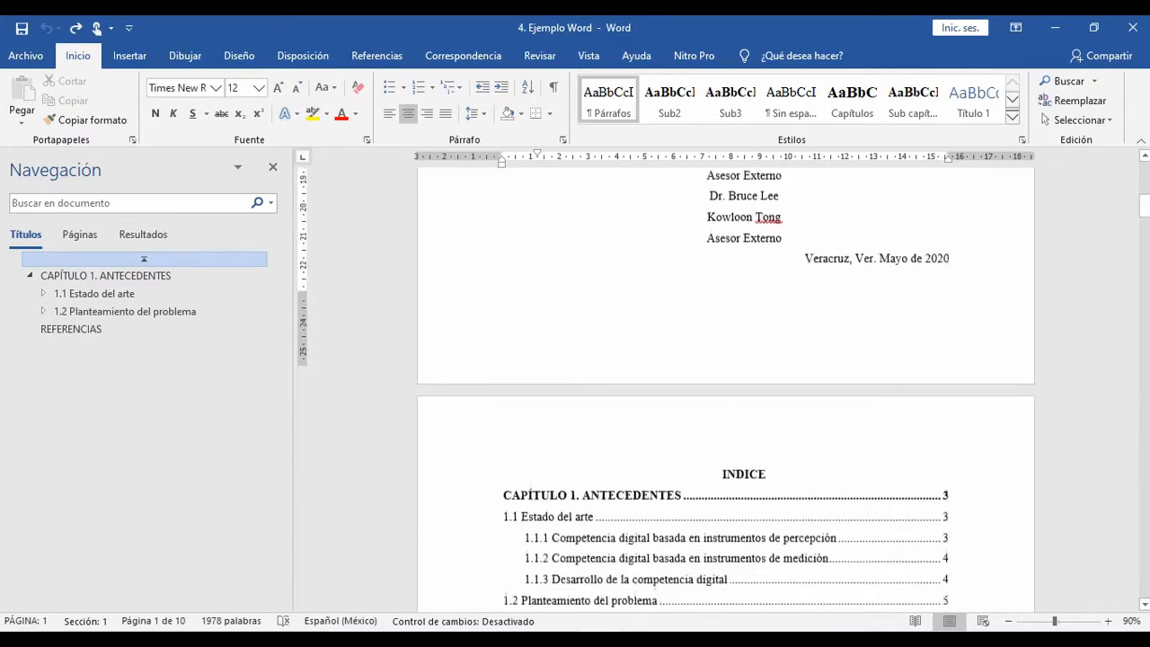
scroll(726, 386, down, 1)
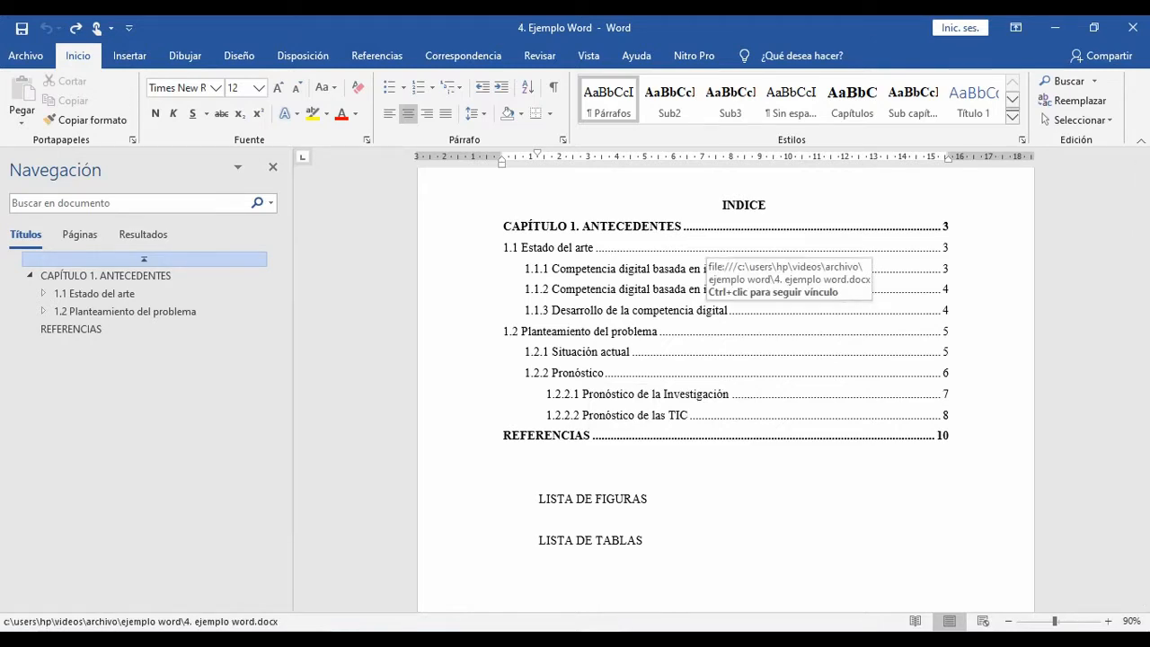
click(553, 456)
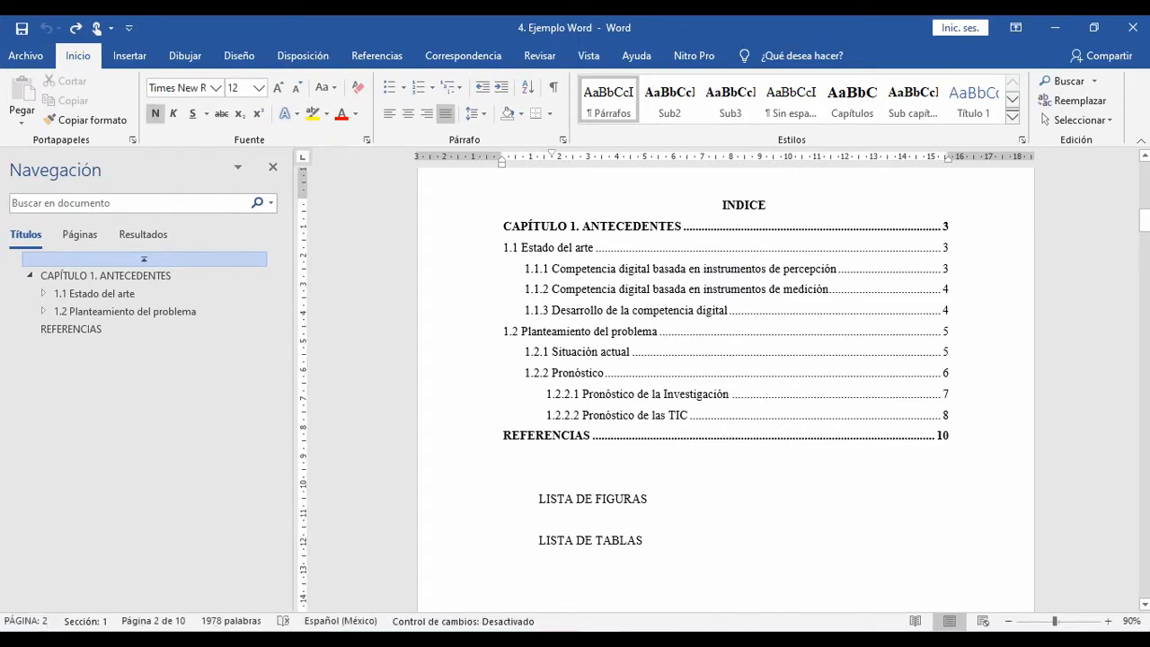
Step: Look through chapter 1, from section 1.1 Estado del arte to 1.2 Planteamiento del problema, for the yellow-highlighted citation letters
scroll(726, 384, down, 5)
scroll(725, 385, down, 15)
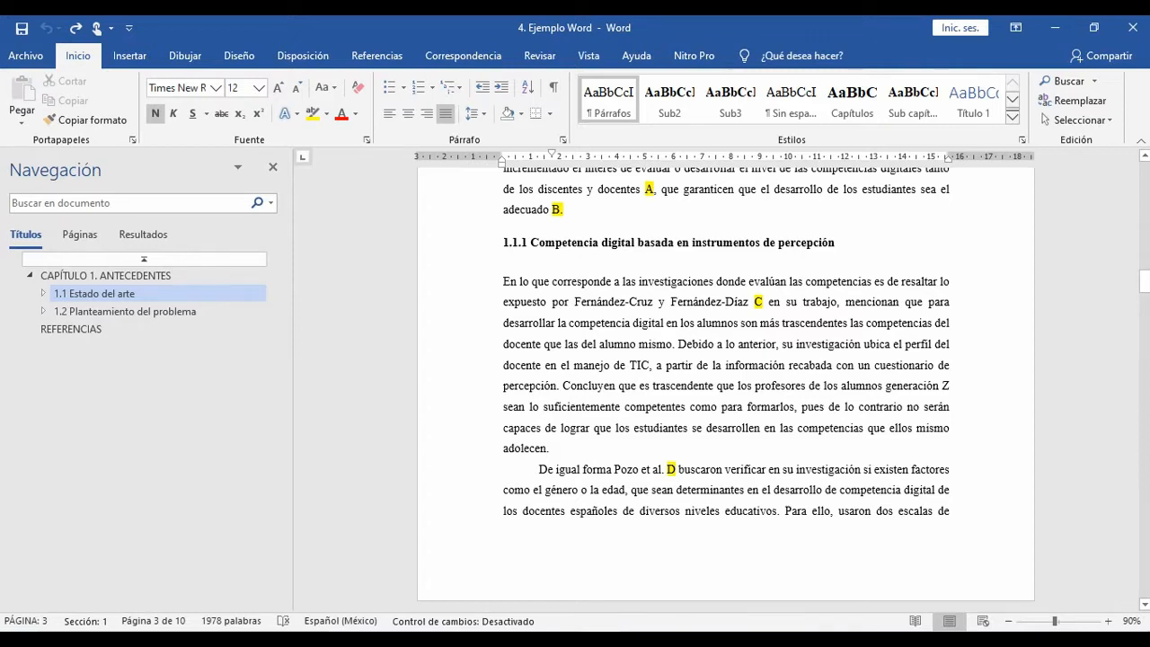
scroll(725, 386, down, 10)
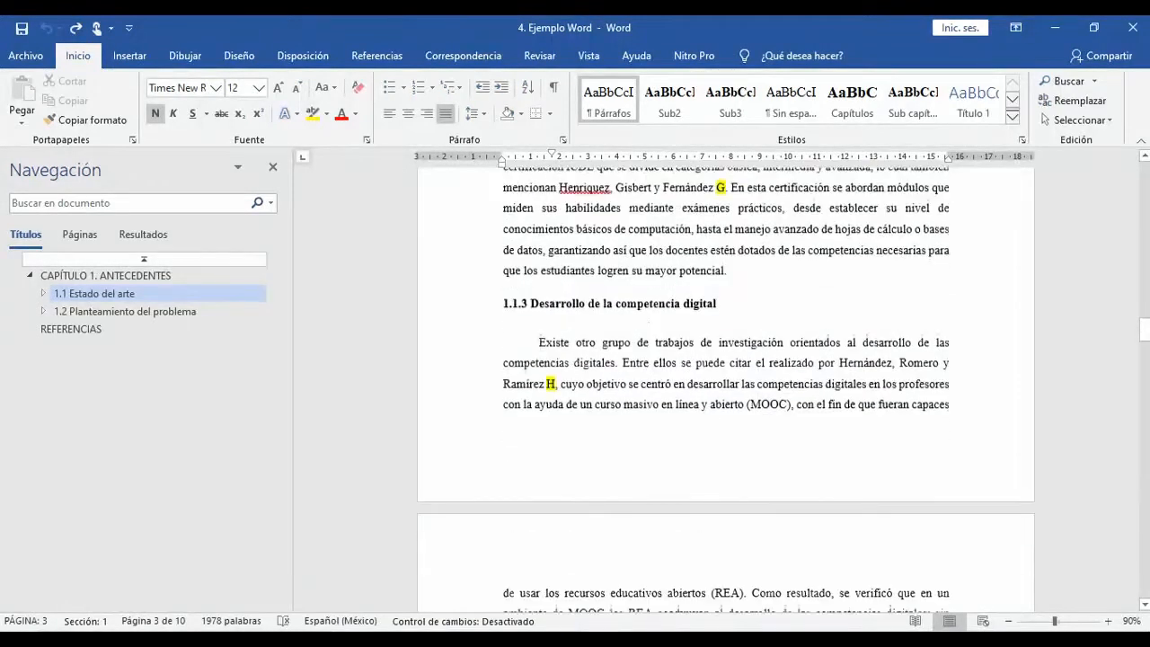
scroll(725, 386, down, 5)
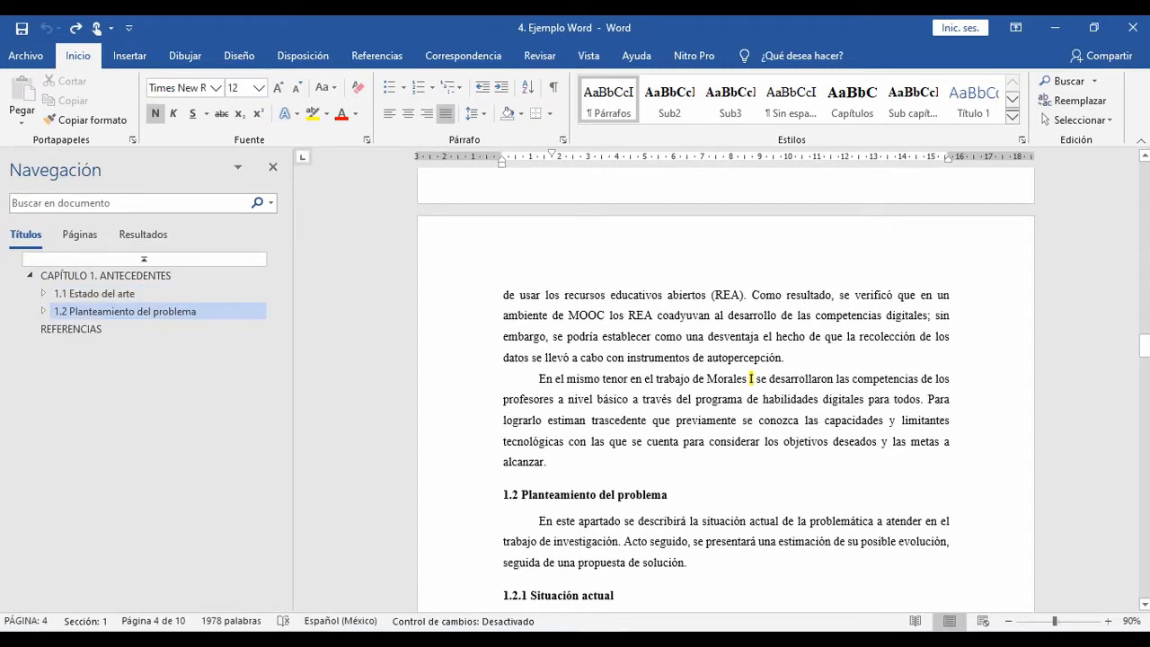
scroll(726, 386, up, 2)
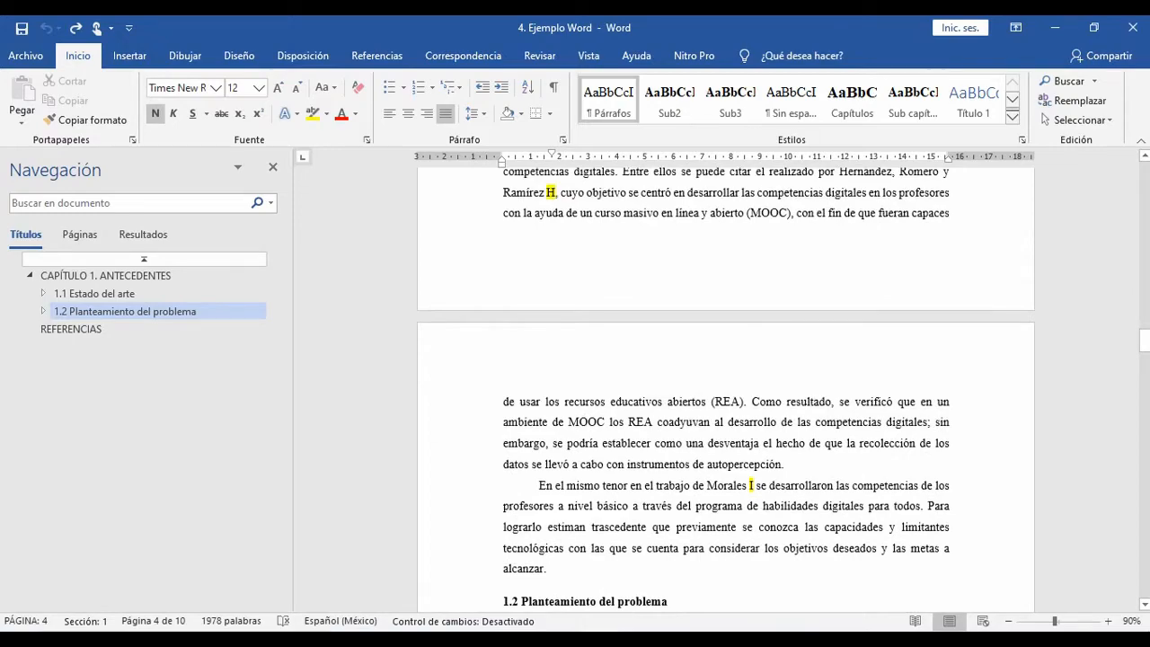
scroll(725, 386, up, 15)
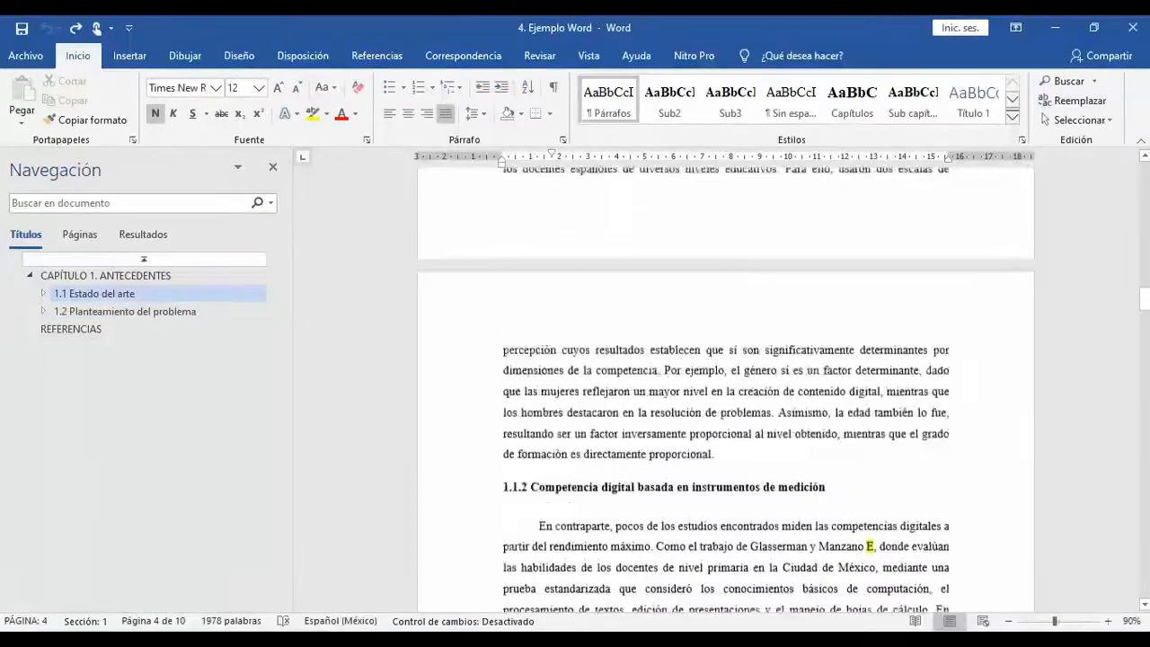
scroll(726, 386, up, 8)
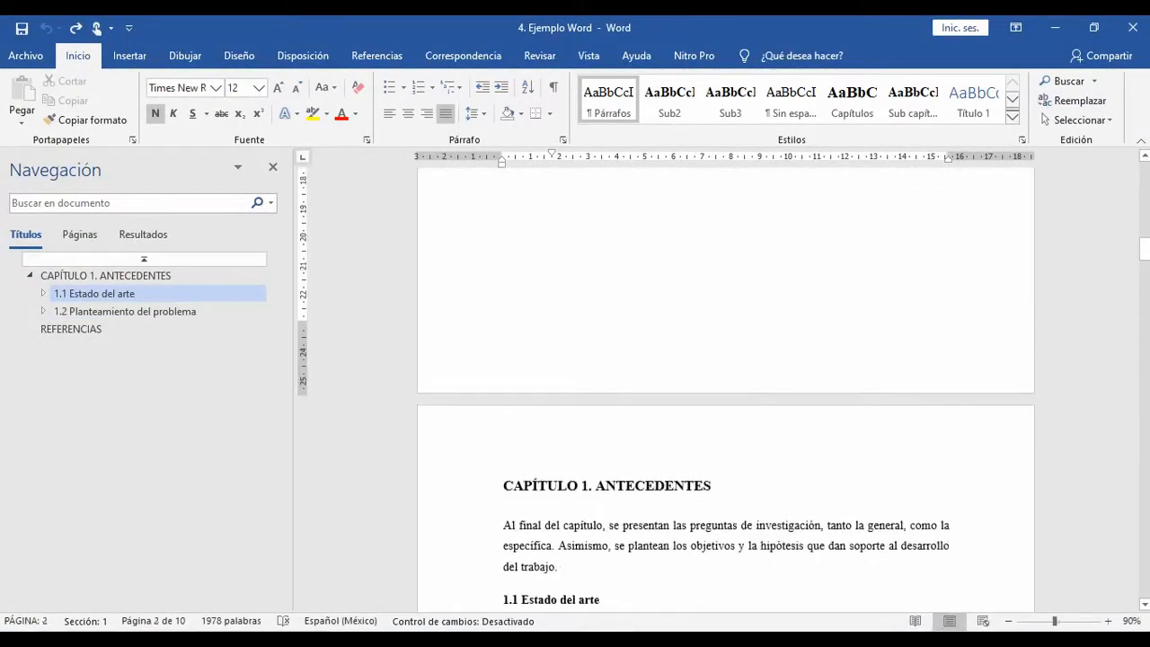
scroll(725, 386, down, 3)
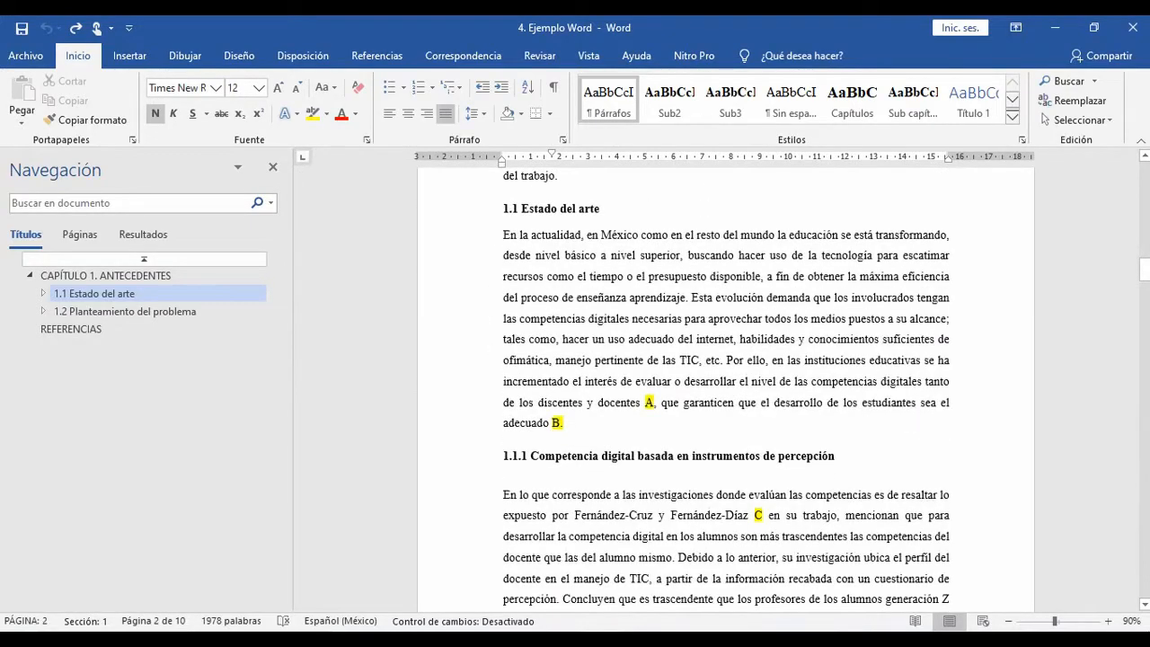
Step: Look up the highlighted citation letter A in the reference list of "4 Lista de referencias y estilos.pdf" in Adobe Acrobat Reader
double_click(651, 404)
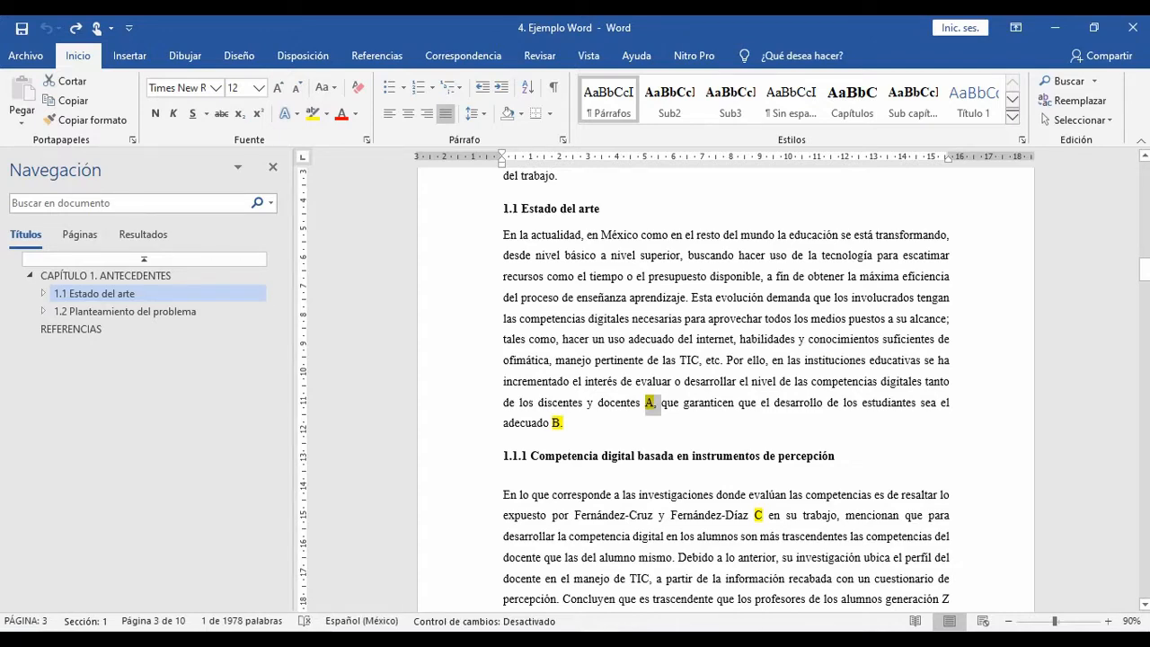
scroll(726, 386, down, 1)
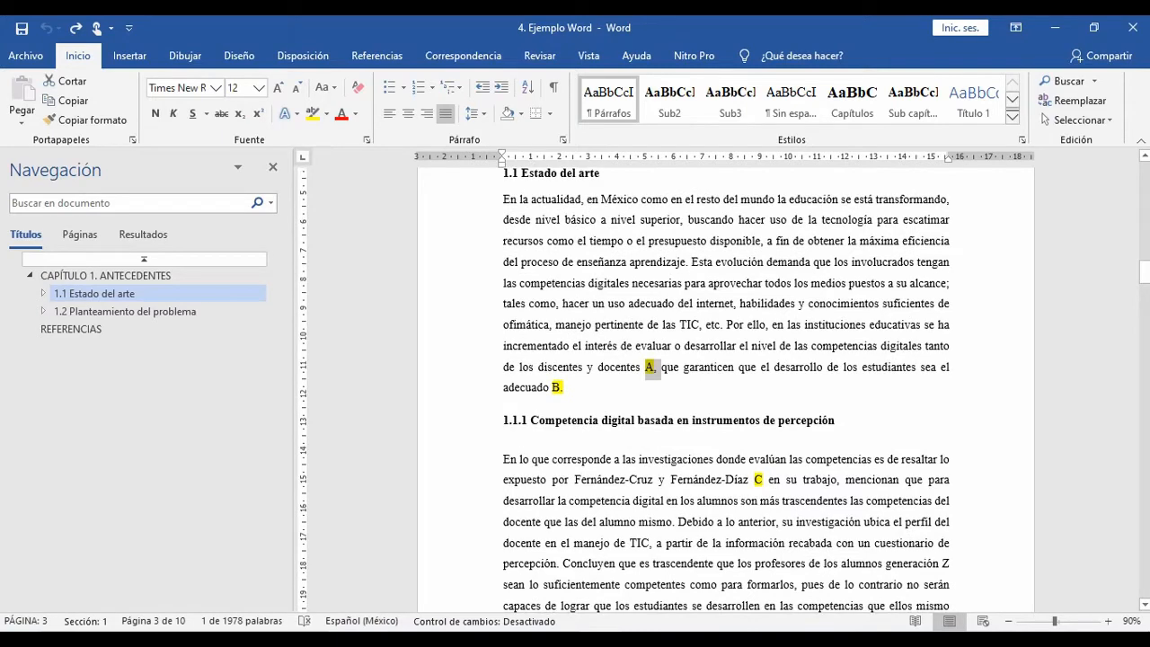
mouse_move(558, 640)
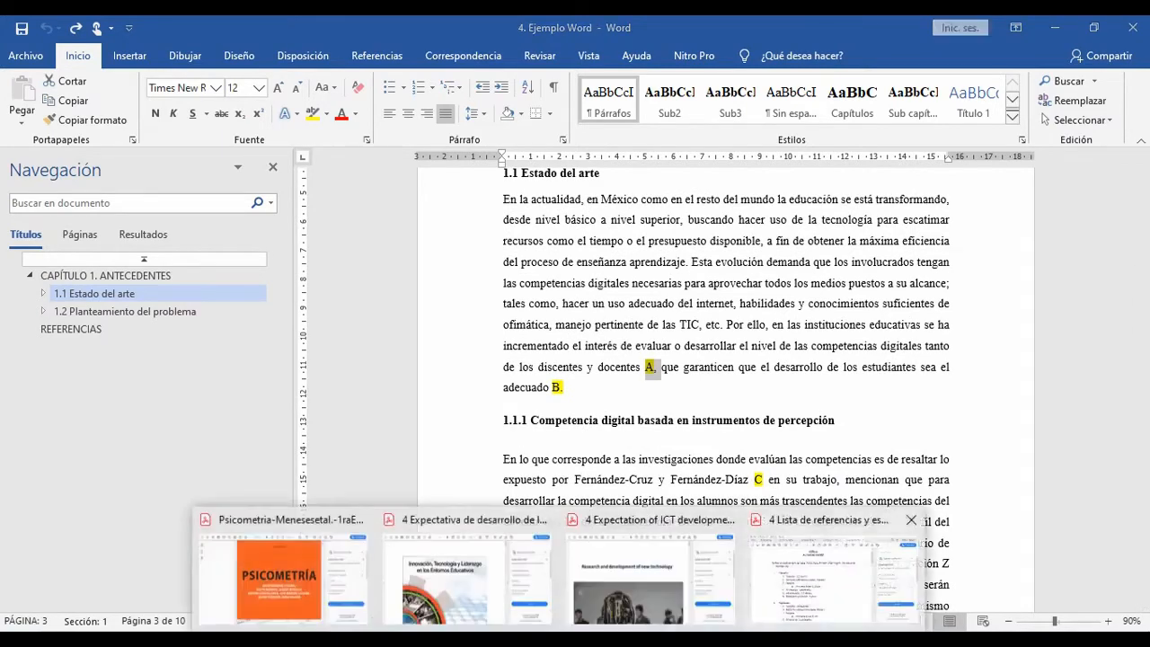
click(833, 588)
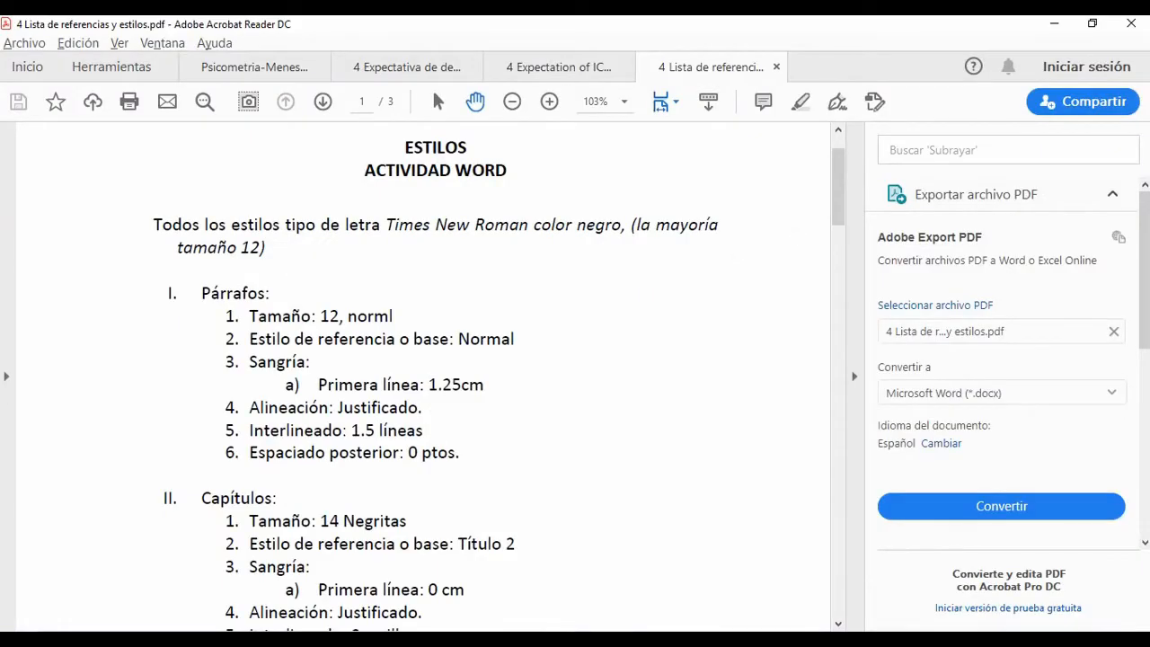
scroll(422, 377, down, 15)
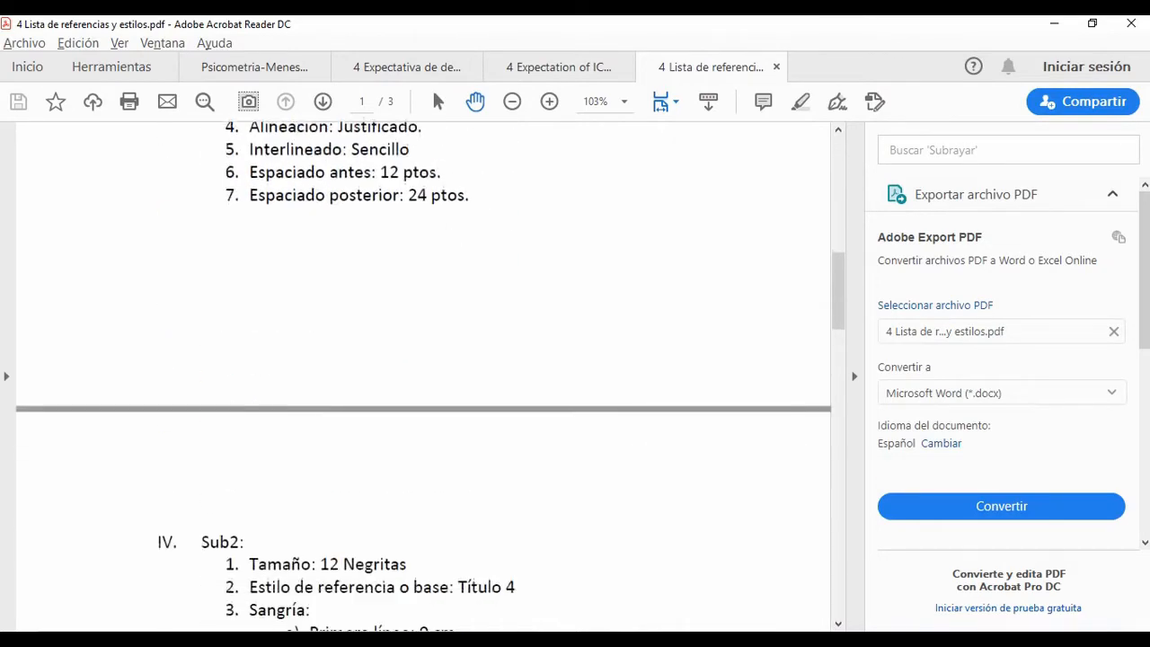
scroll(422, 378, down, 20)
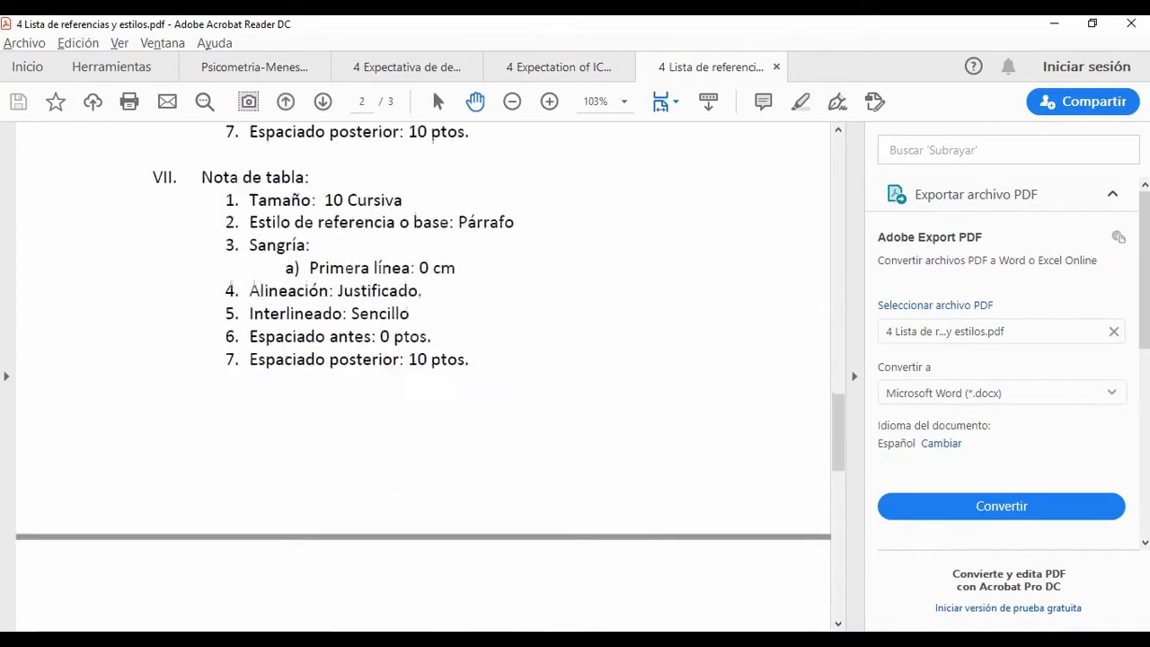
scroll(422, 377, down, 15)
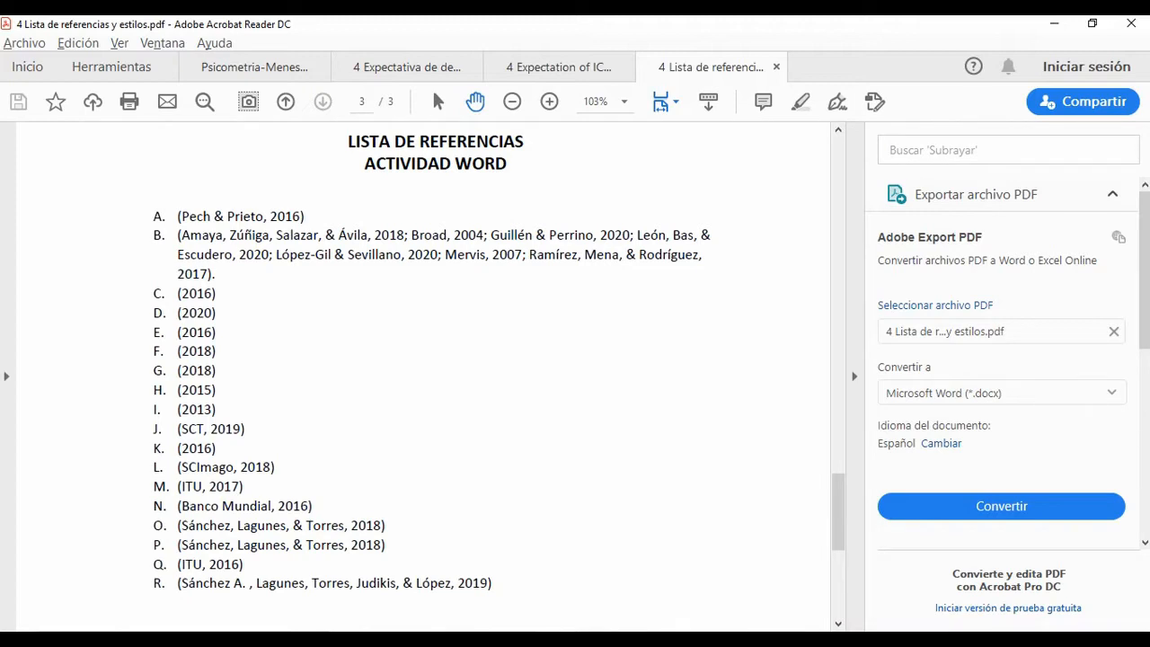
drag(153, 217, 306, 217)
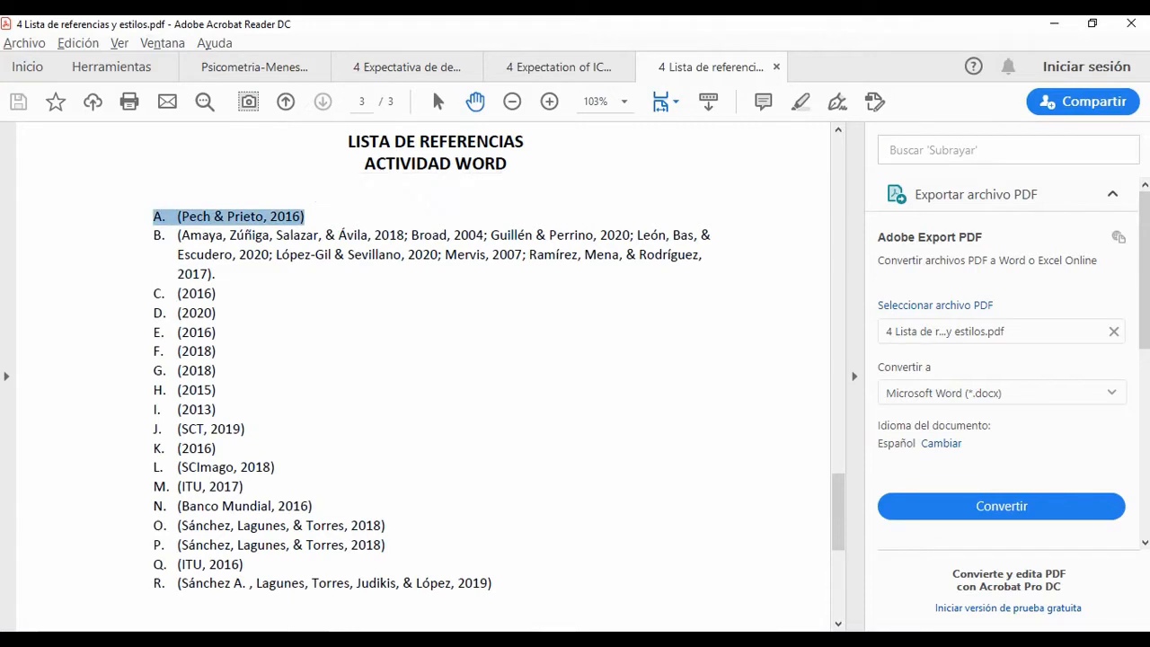
Step: Switch back to the Word document and select only the highlighted letter A after "docentes", without its comma
key(alt+Tab)
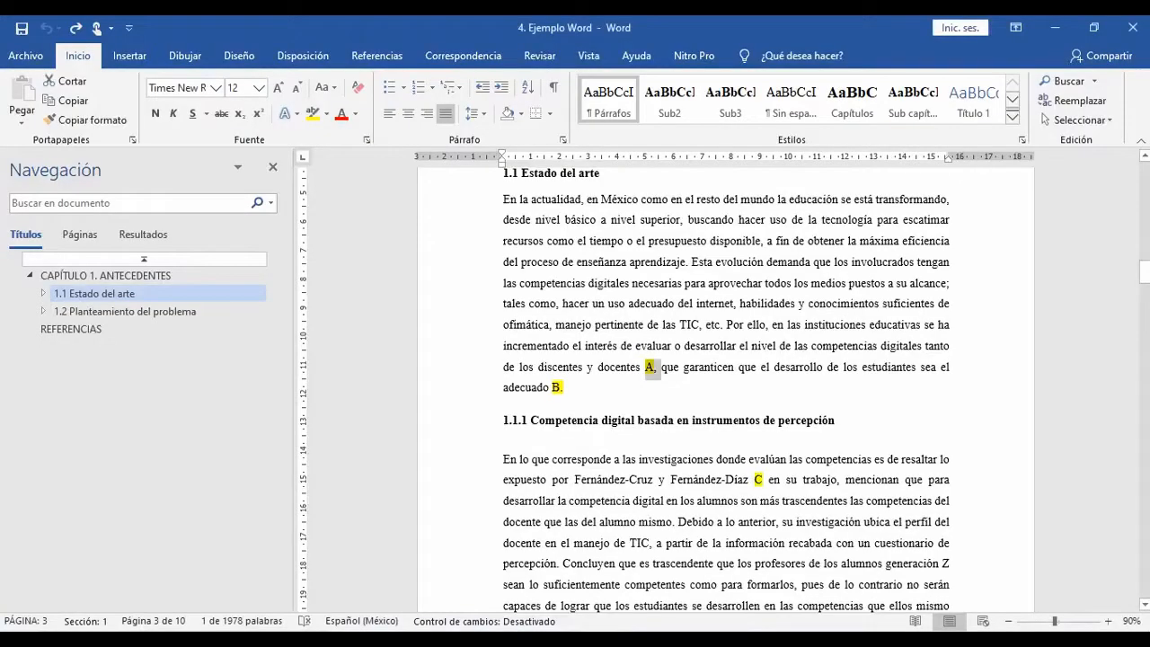
click(645, 367)
drag(644, 367, 653, 367)
click(656, 367)
drag(645, 368, 657, 368)
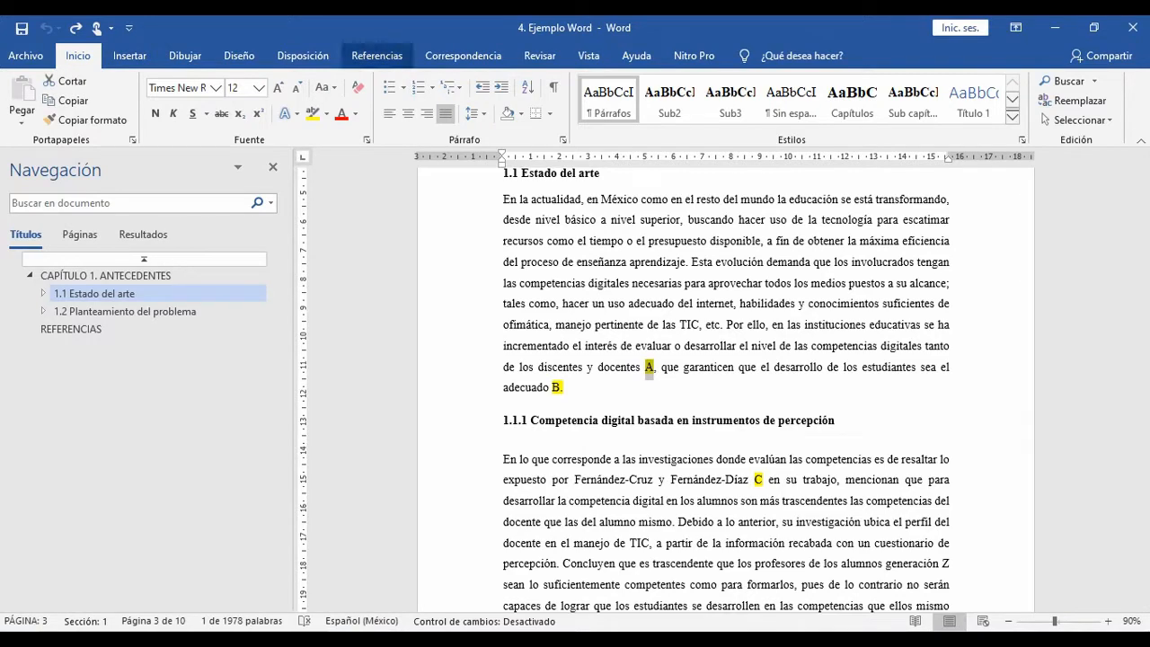
Step: View the citation options for adding a new source or a new placeholder at letter A, leaving the text unchanged
click(376, 56)
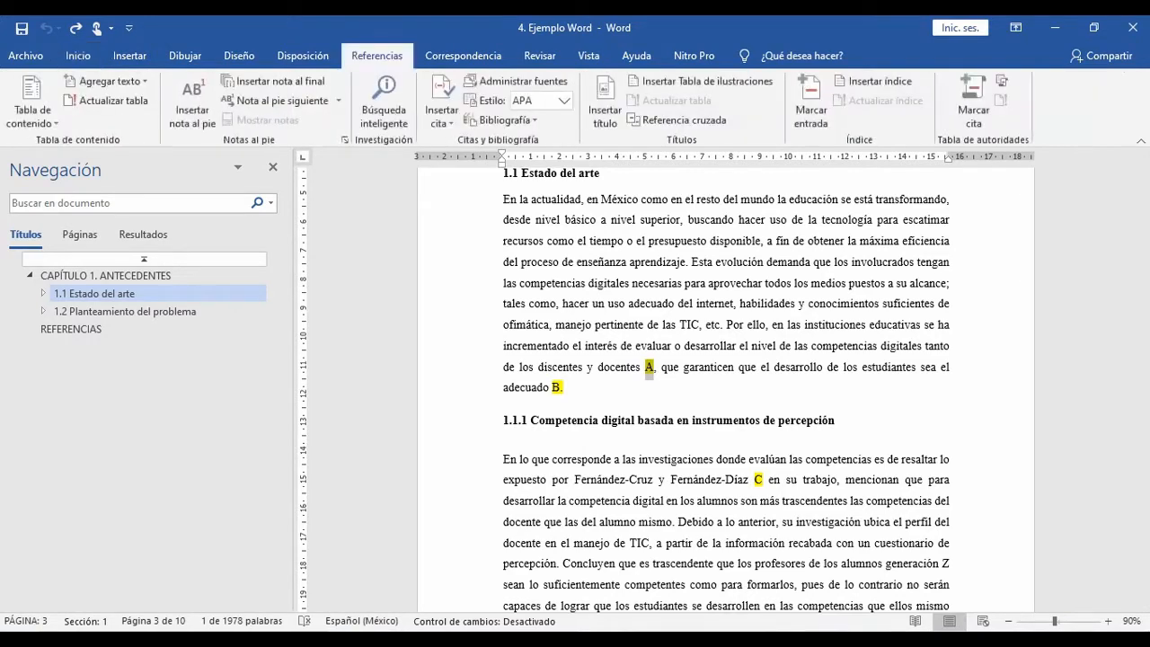
click(441, 101)
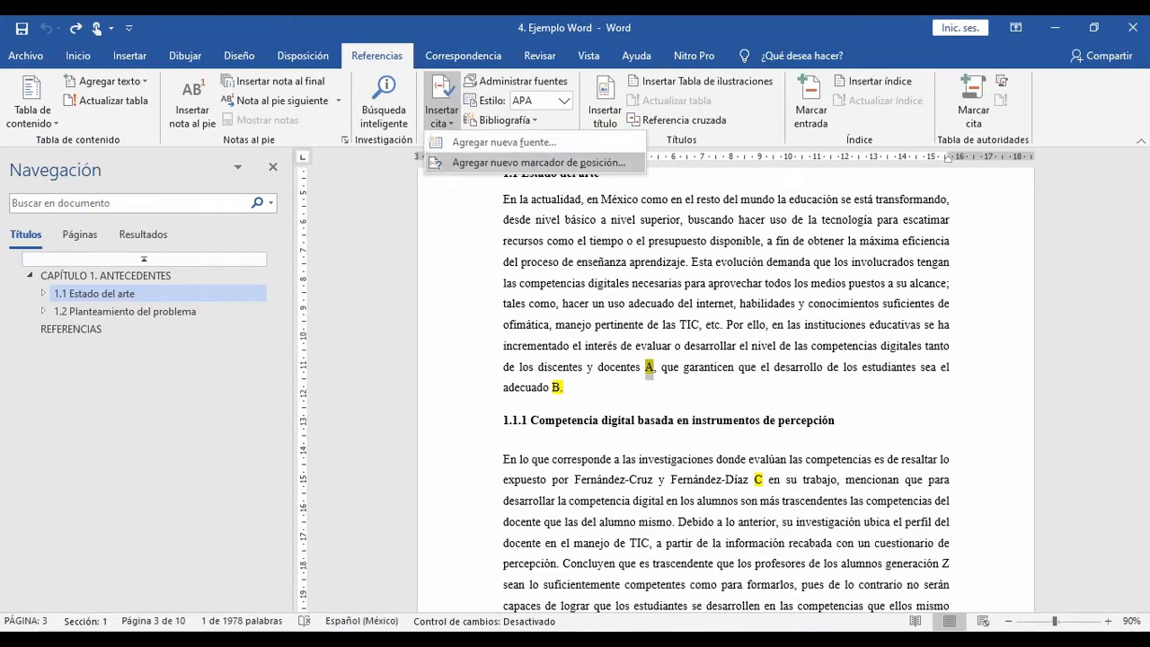
click(538, 162)
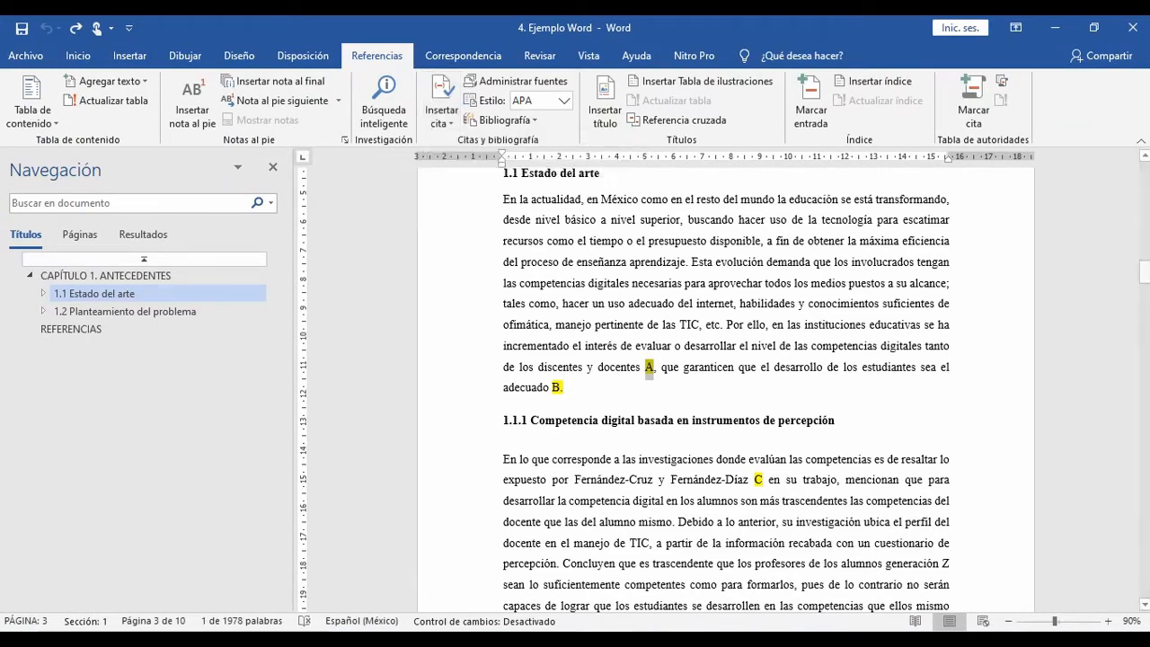
click(441, 100)
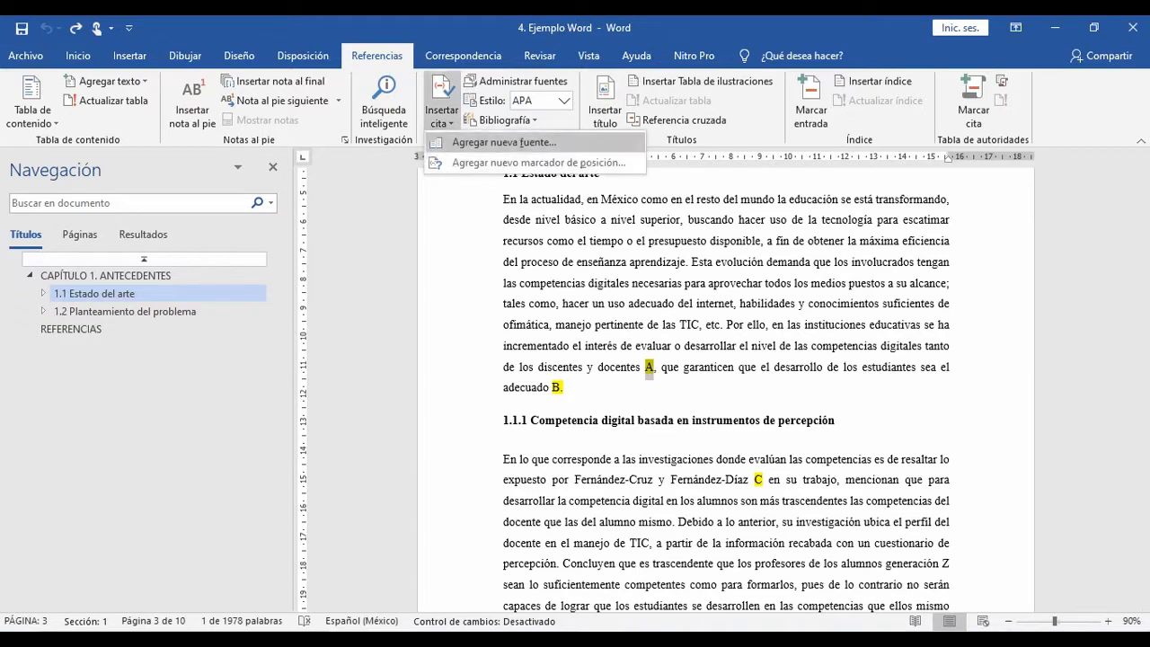
click(504, 142)
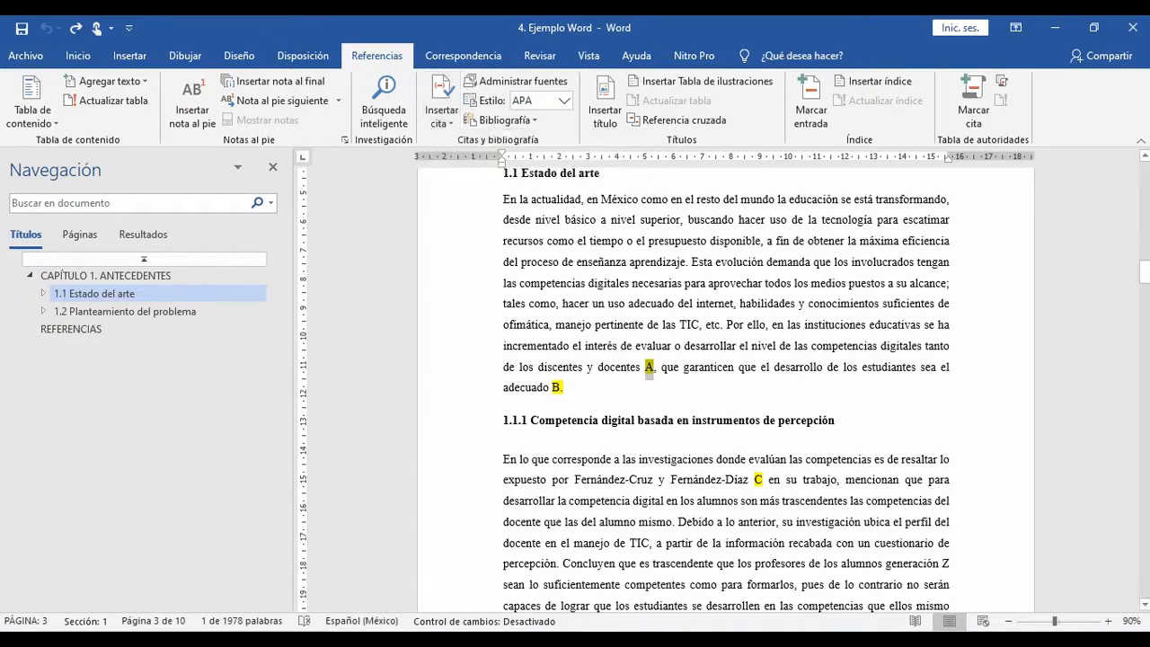
click(441, 101)
click(441, 100)
click(441, 100)
click(652, 346)
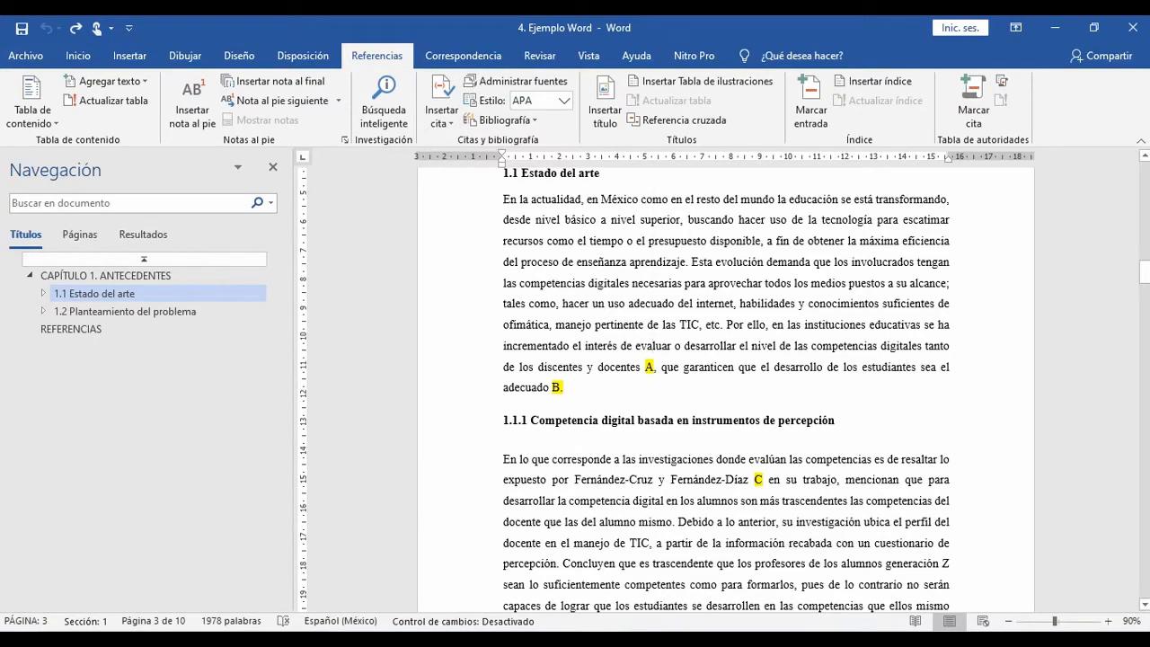
Step: Look through the document from section 1.1 to the REFERENCIAS heading for highlighted citation letters, returning to Tabla 2
scroll(725, 387, down, 10)
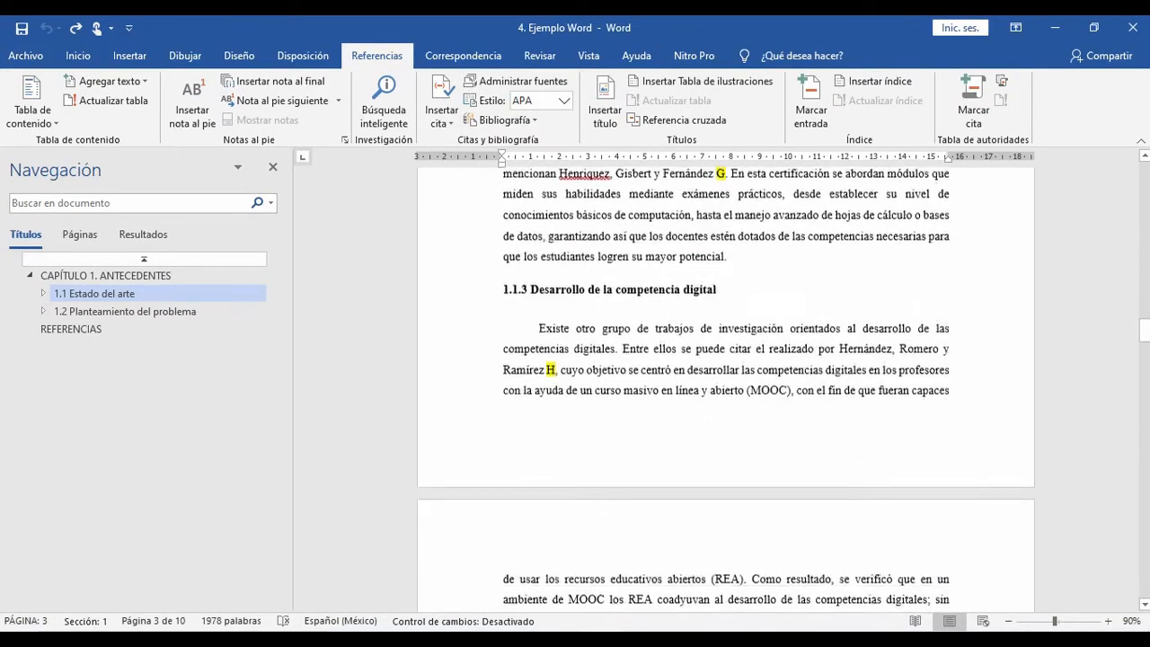
scroll(725, 386, down, 12)
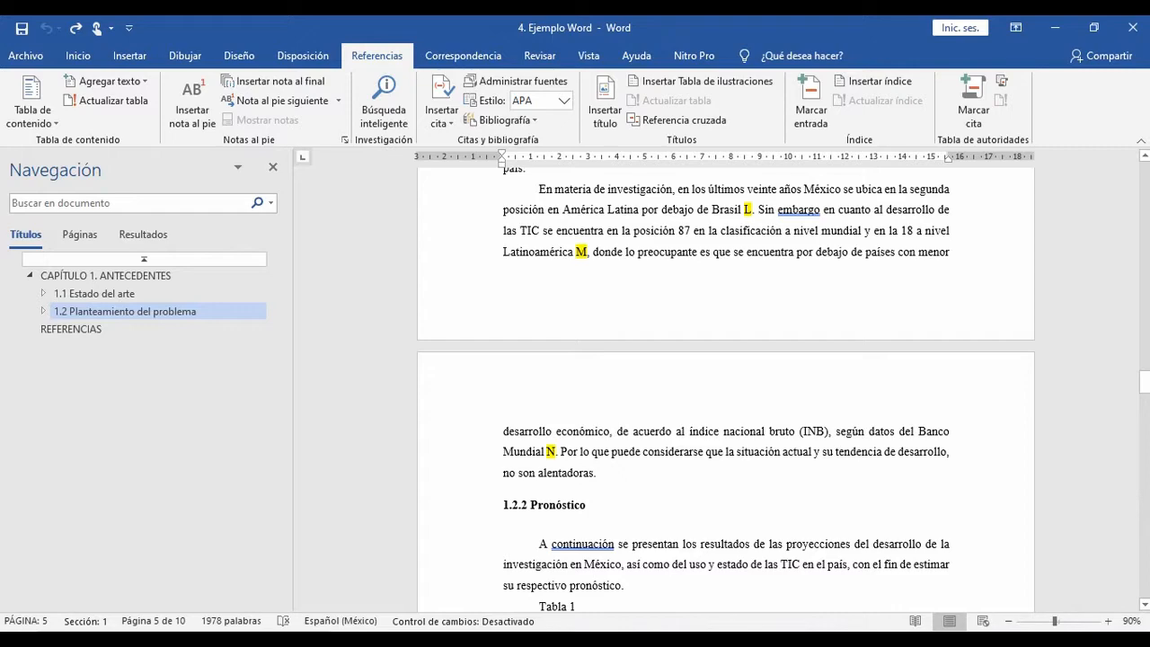
scroll(726, 386, down, 20)
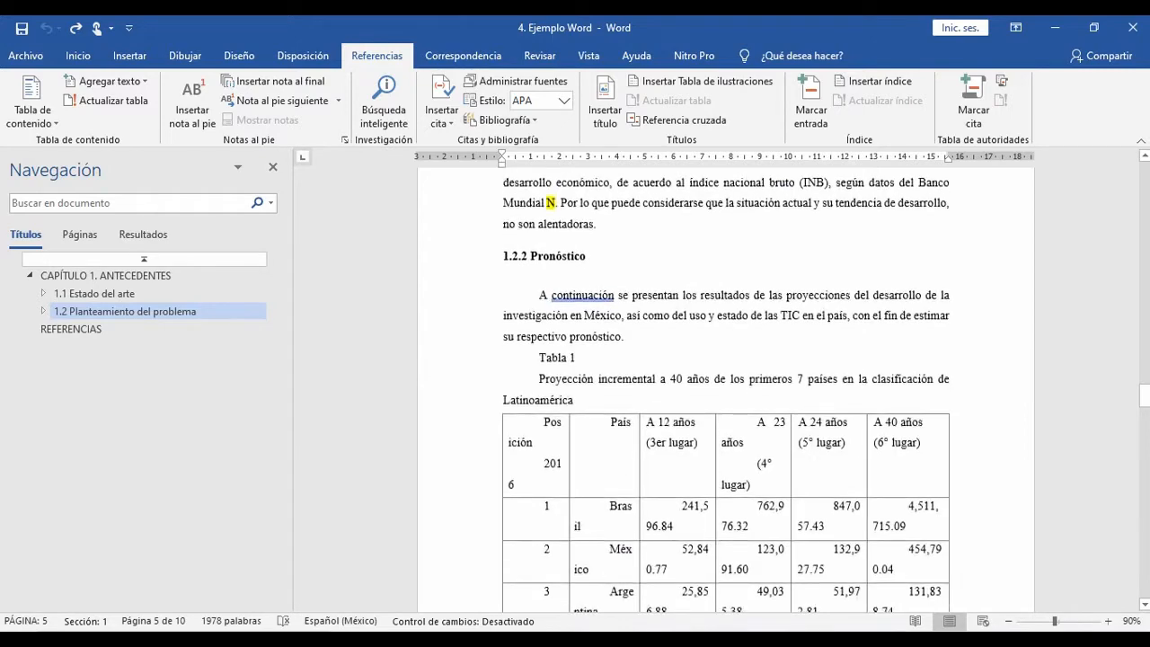
scroll(726, 386, down, 20)
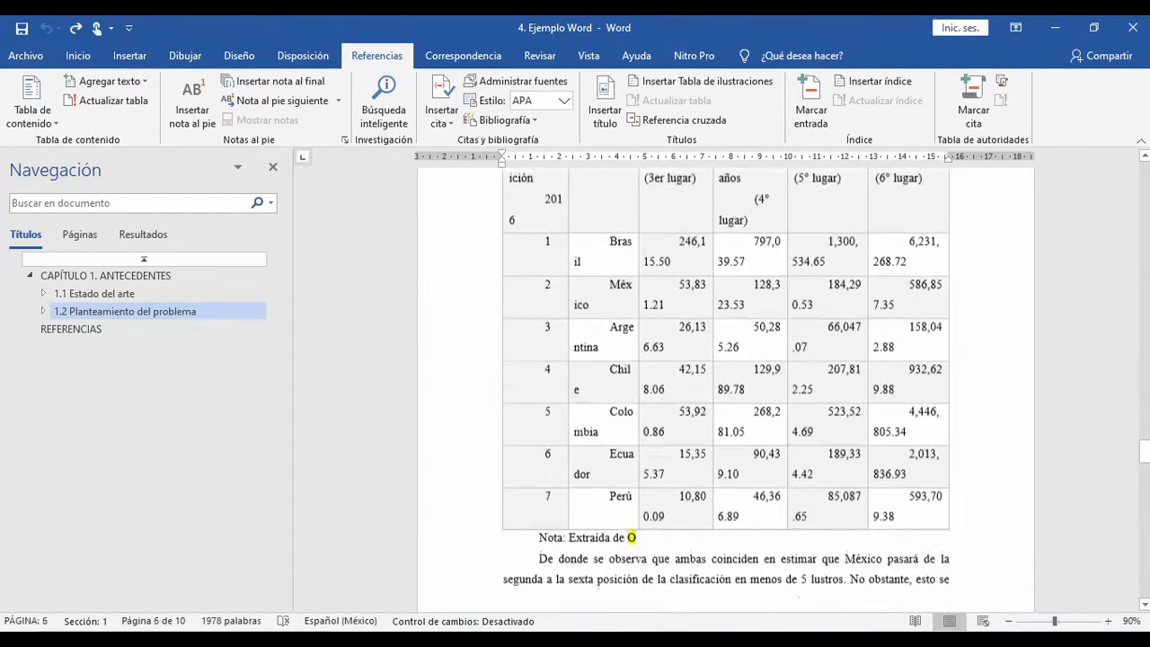
scroll(725, 386, down, 20)
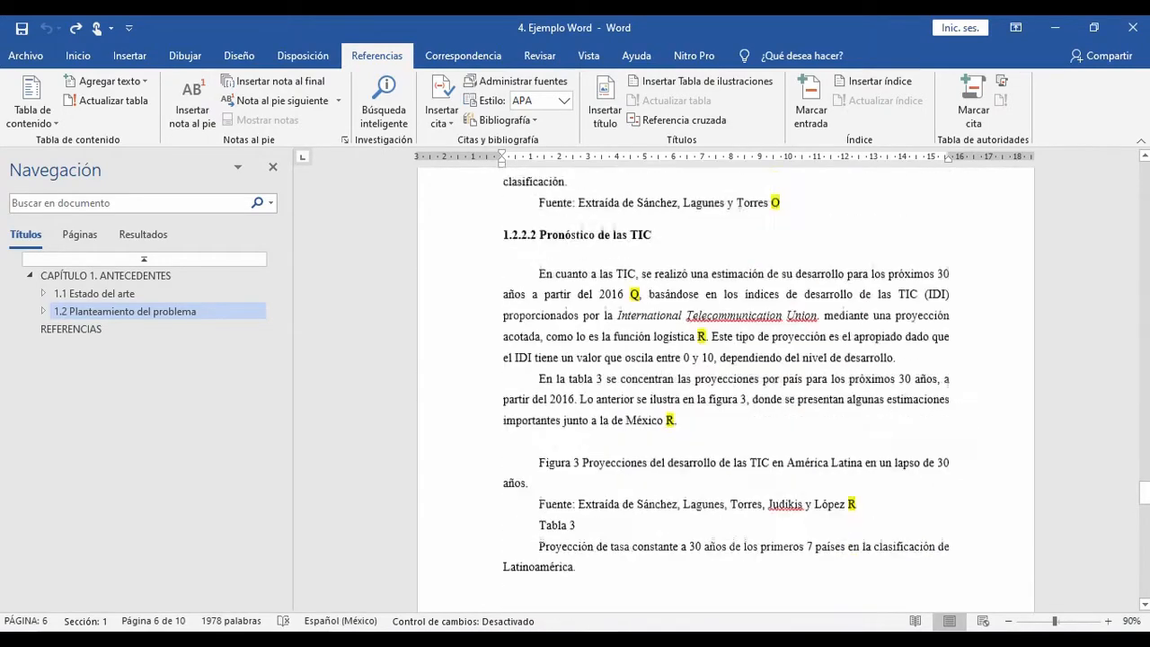
scroll(726, 386, down, 4)
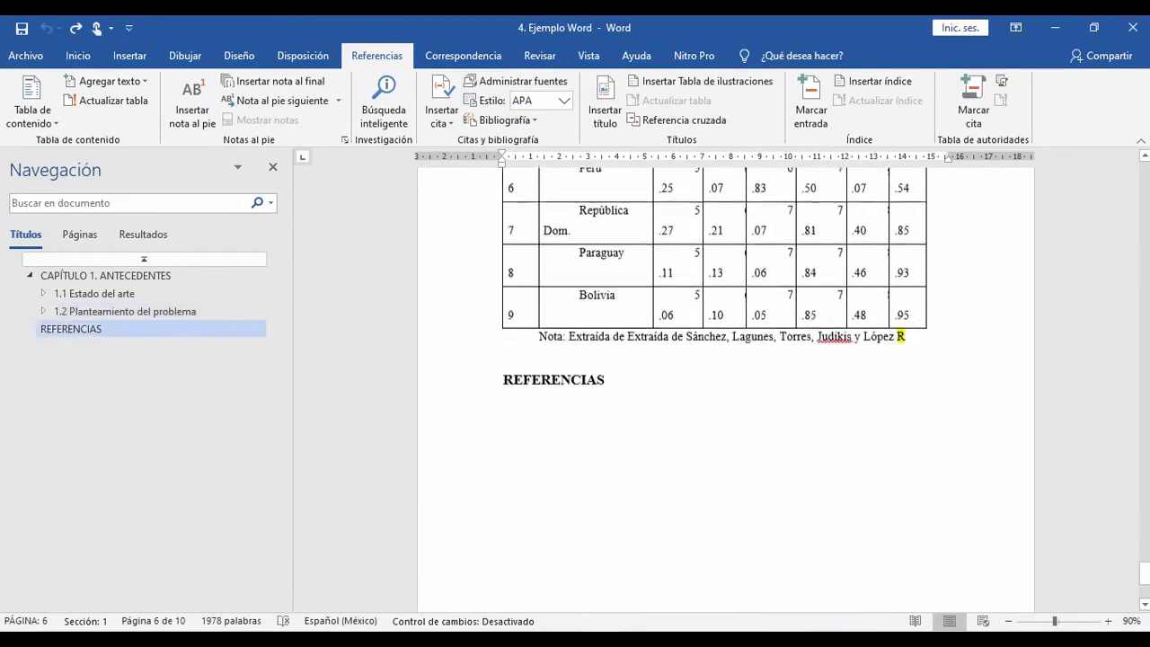
scroll(726, 386, up, 15)
scroll(726, 387, up, 20)
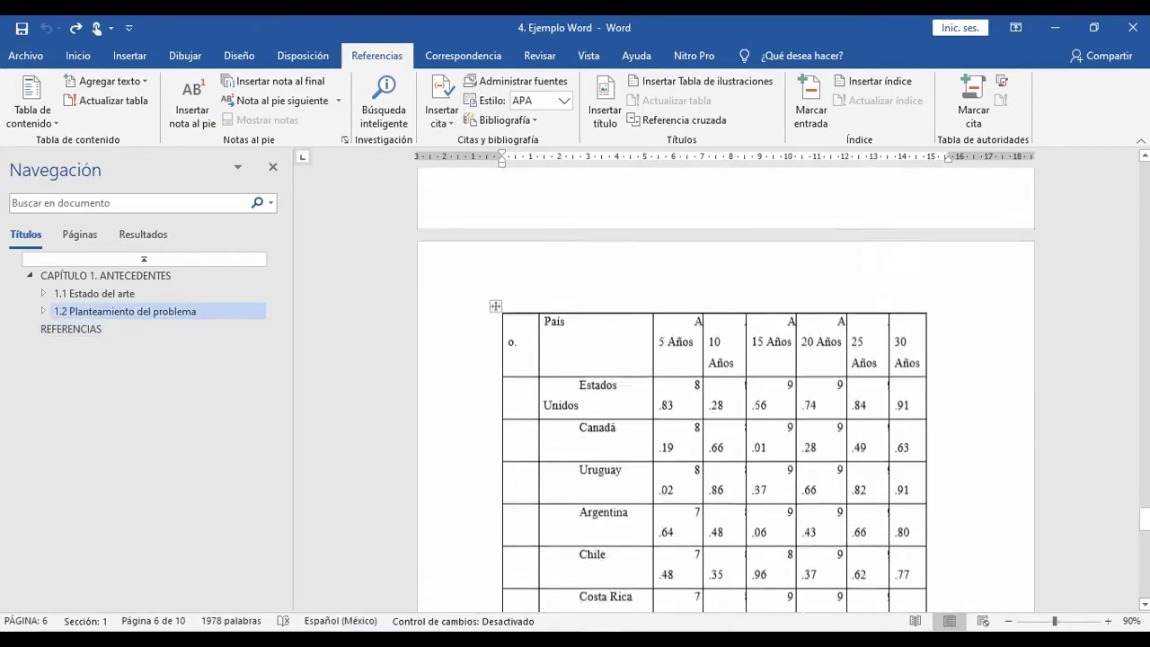
scroll(726, 386, up, 15)
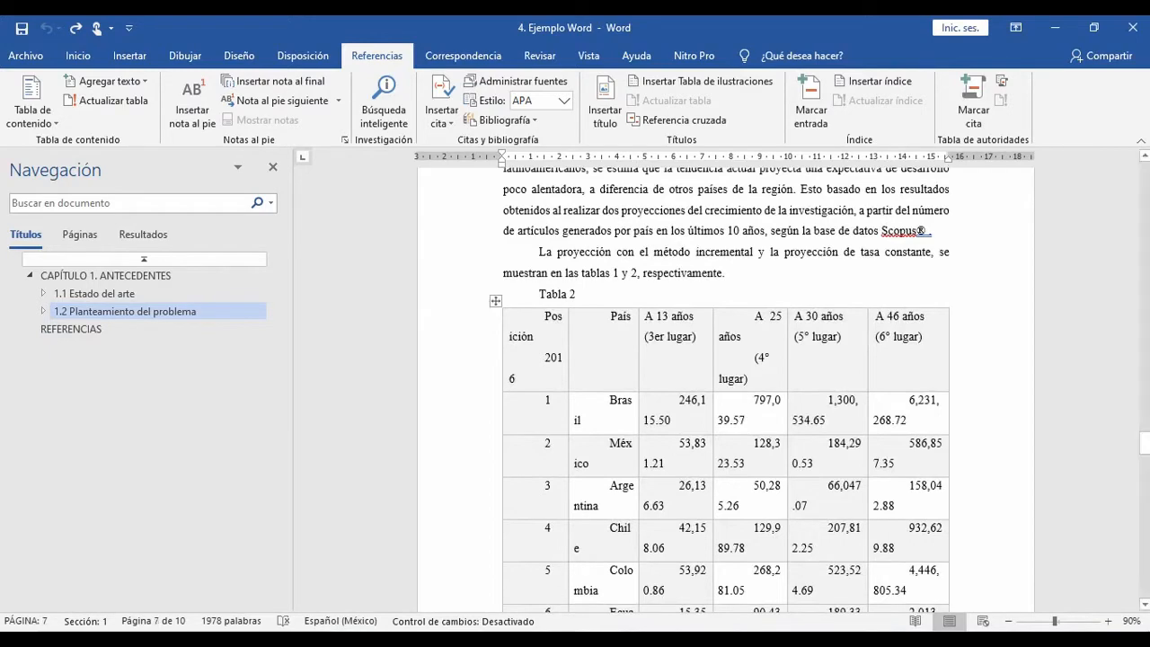
Step: Switch to the EJEMPLO WORD folder in File Explorer and widen the Nombre column to fit the full PDF file names
click(353, 639)
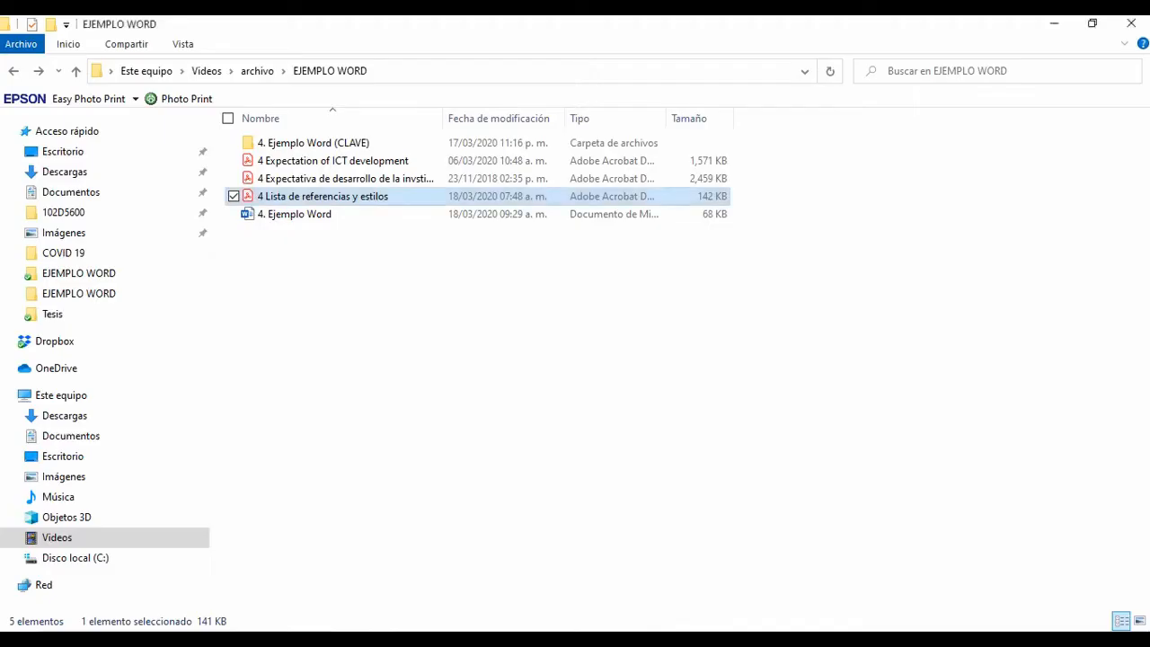
click(413, 309)
click(359, 161)
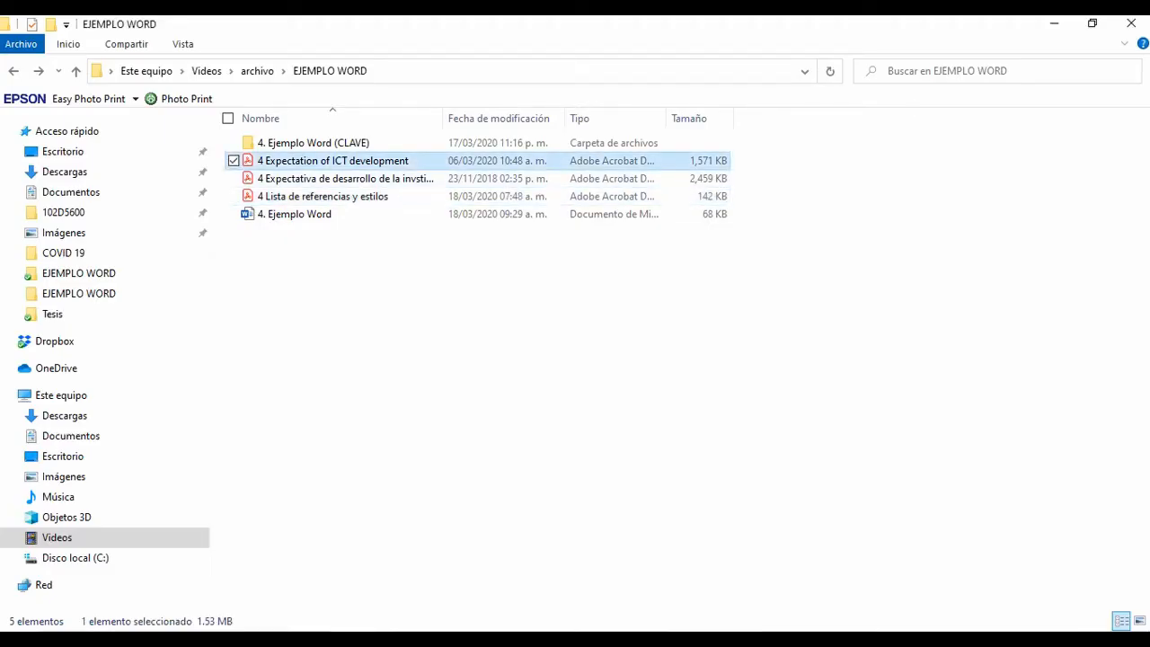
click(359, 179)
click(359, 161)
click(308, 179)
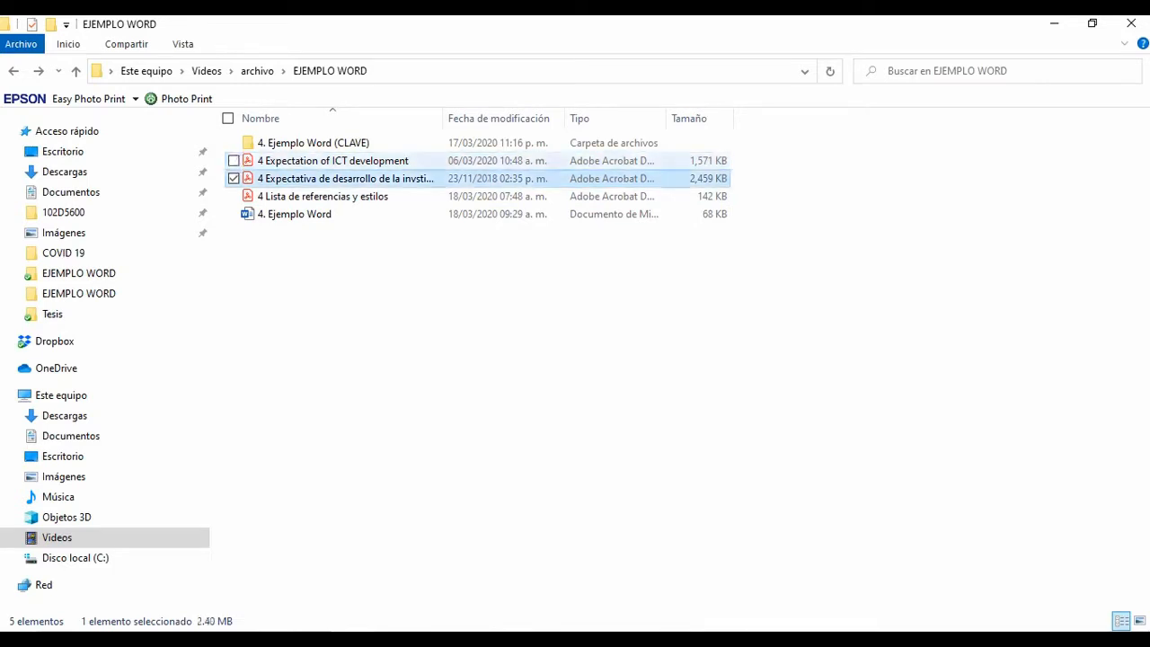
click(308, 161)
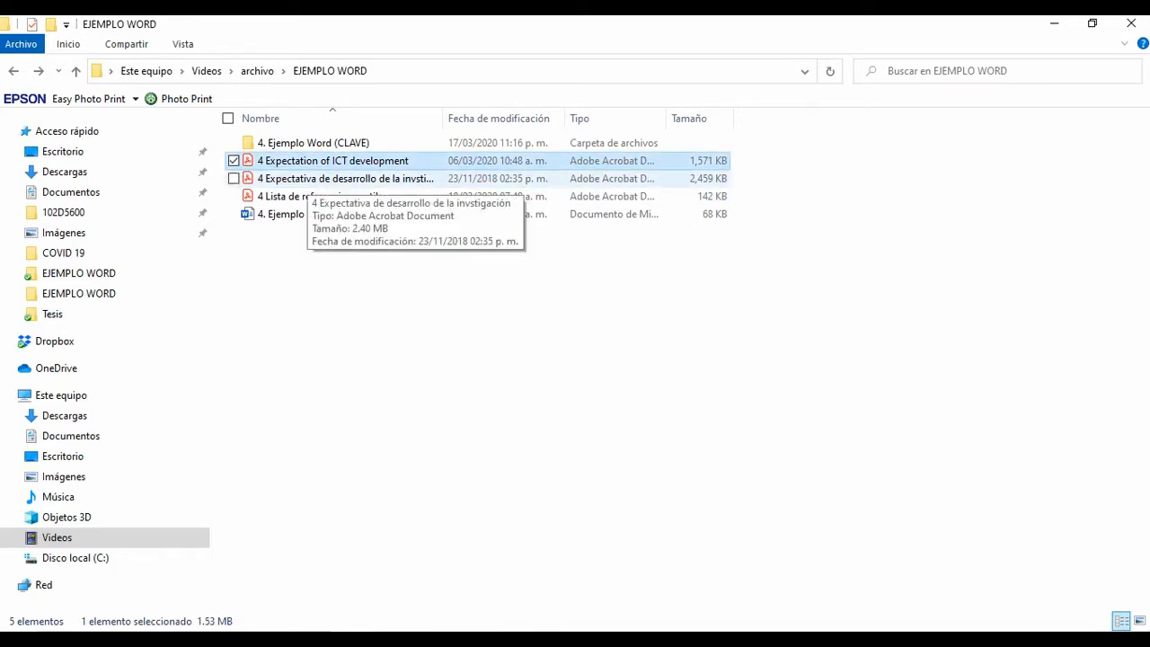
click(308, 178)
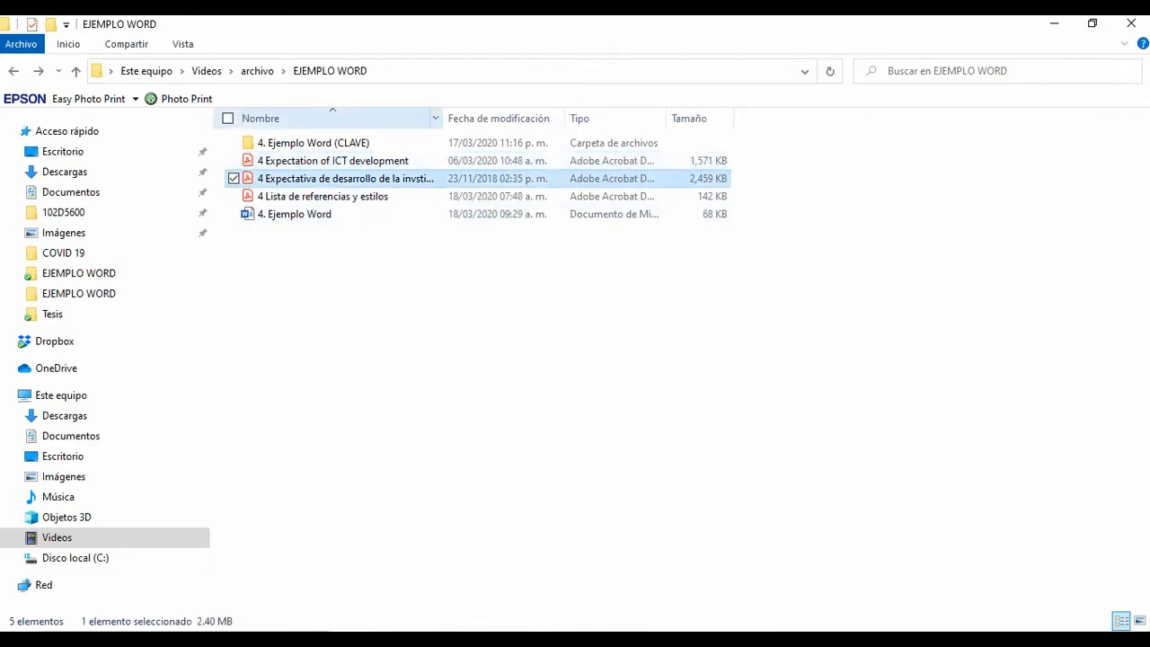
drag(441, 118, 564, 119)
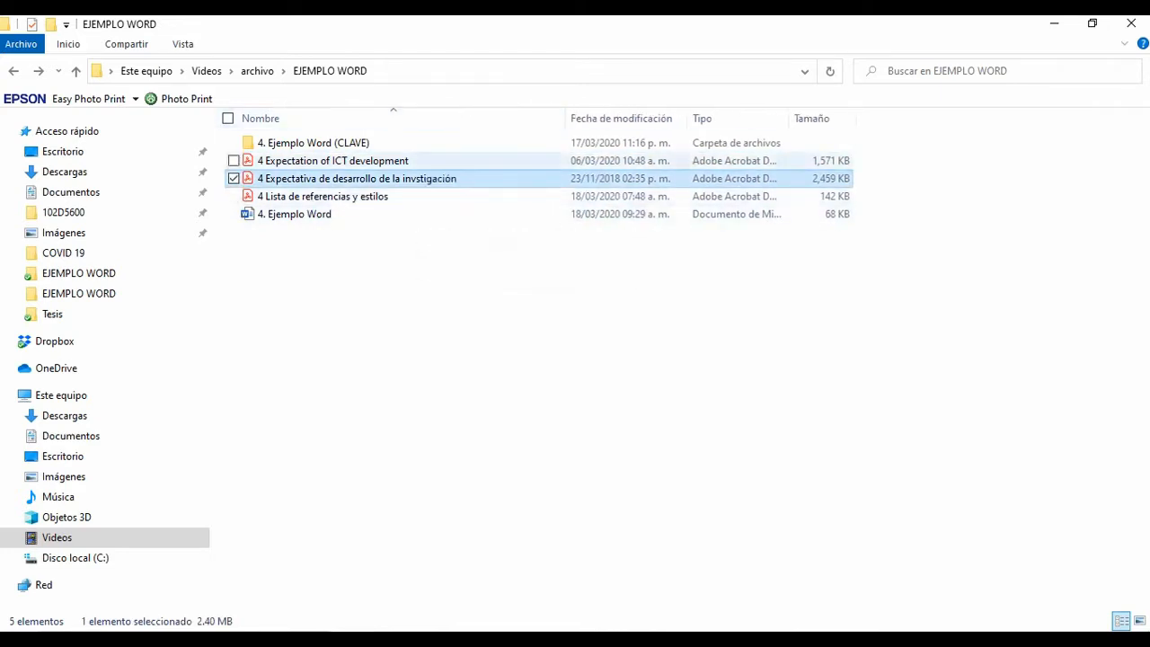
Step: Open "4 Expectativa de desarrollo de la invstigación" in Adobe Acrobat Reader and look at its cover
click(406, 160)
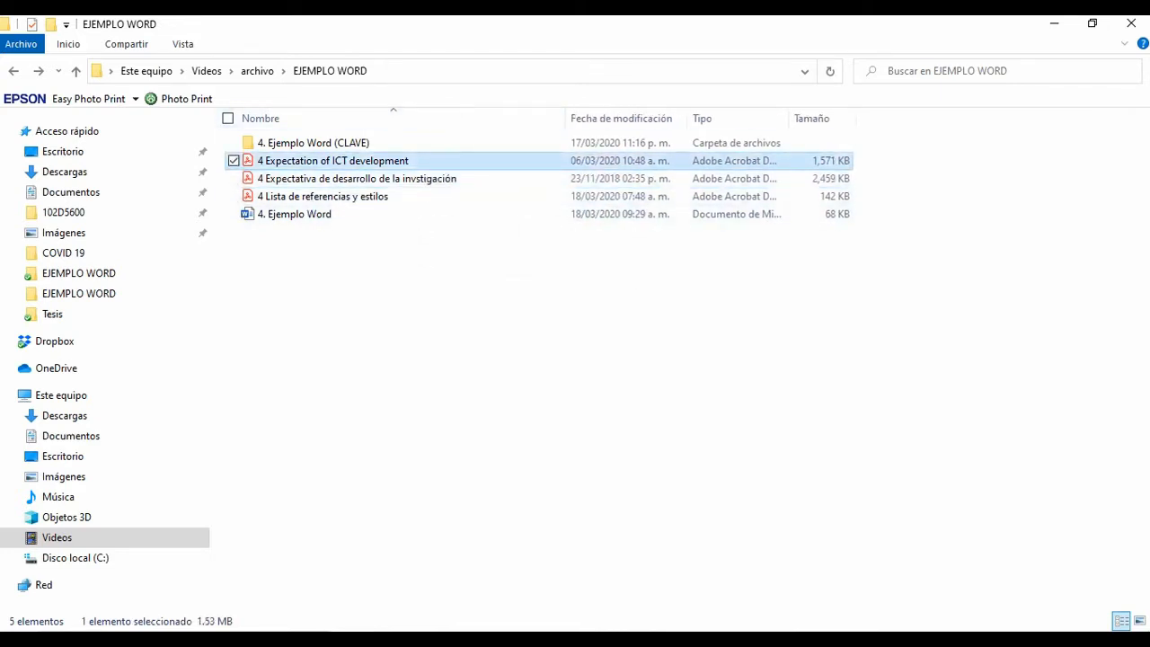
click(387, 178)
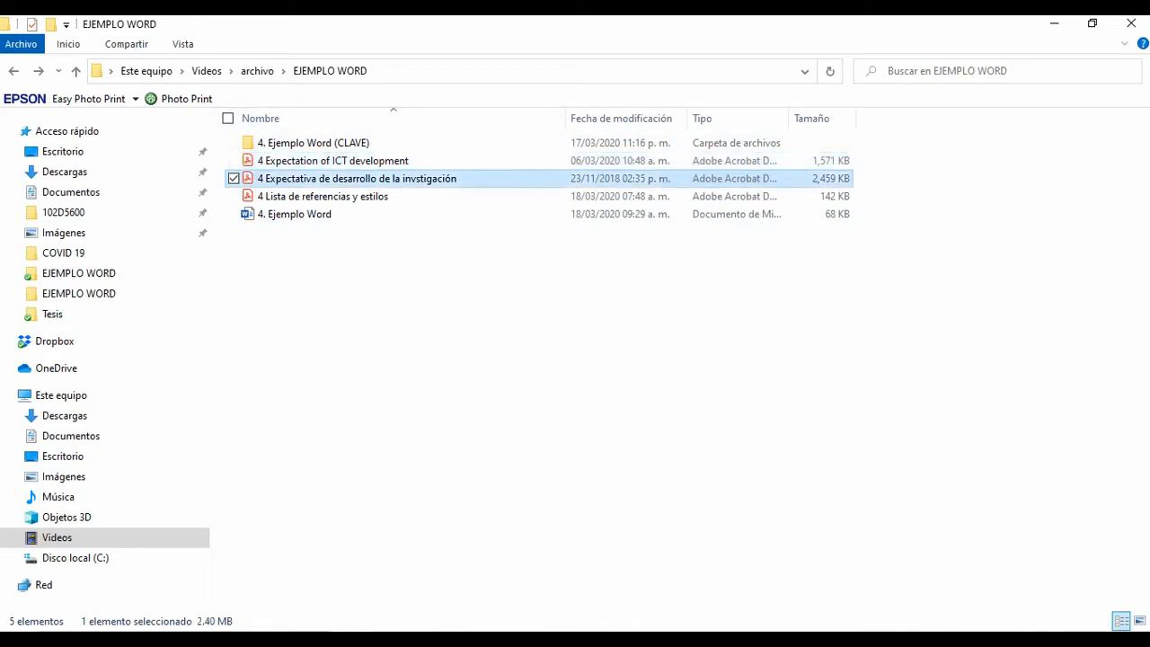
click(386, 161)
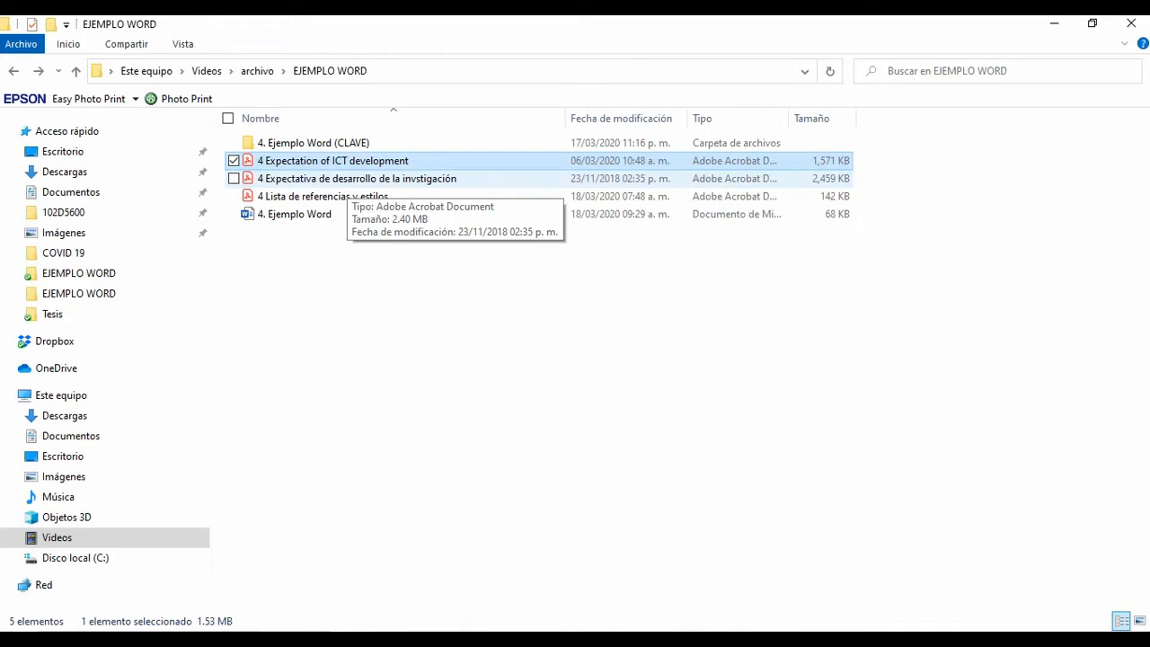
click(348, 180)
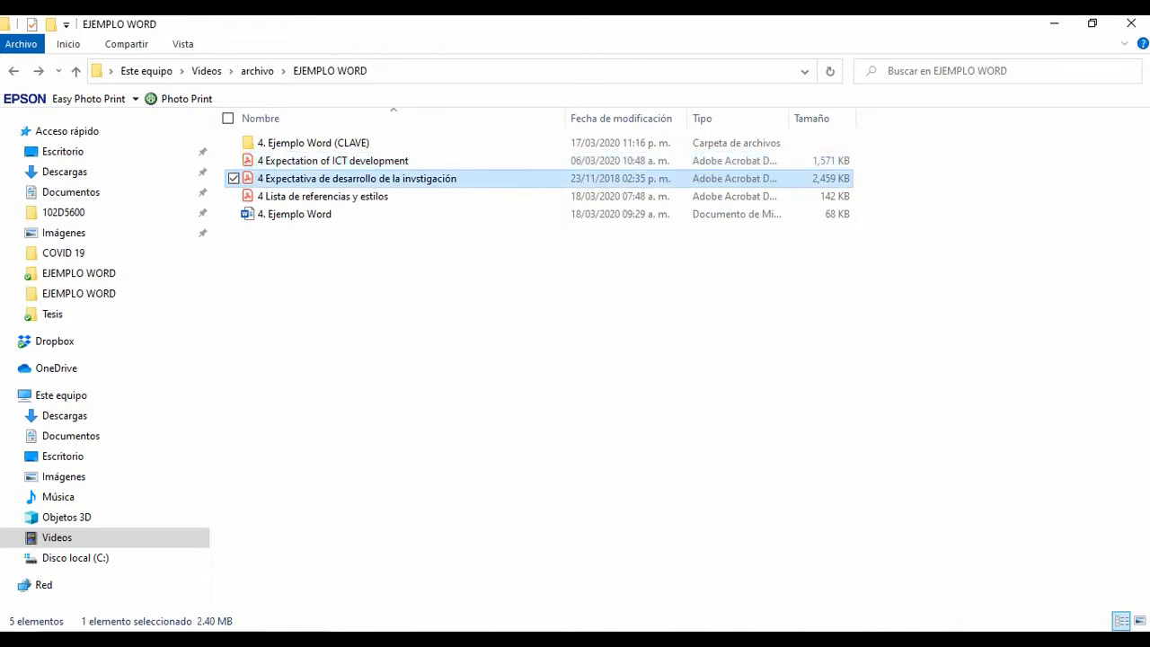
key(Return)
scroll(423, 377, down, 10)
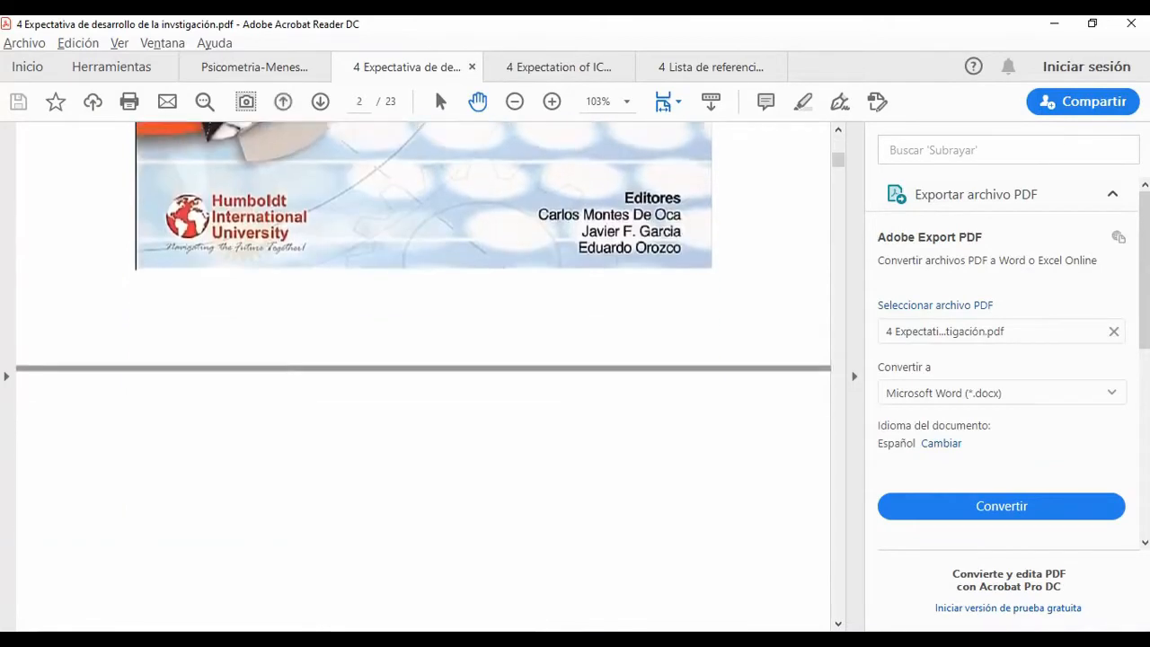
scroll(424, 376, down, 1)
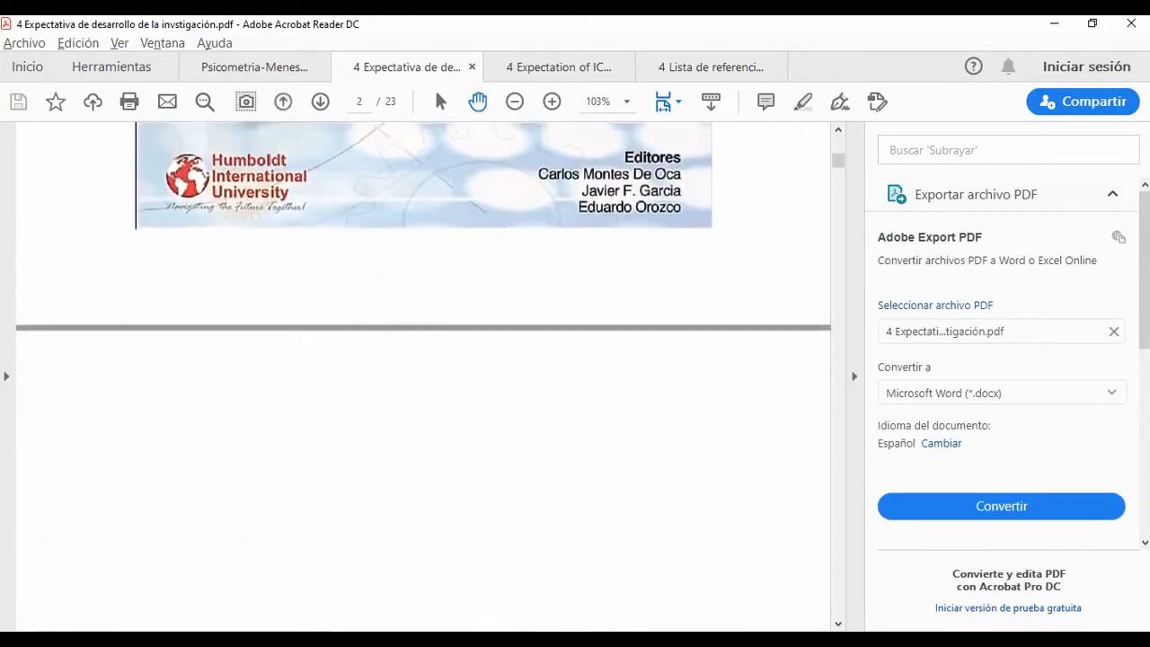
Step: Examine the cover of "4 Expectation of ICT development.pdf" for its title, editors and ISBN details
key(ctrl+Tab)
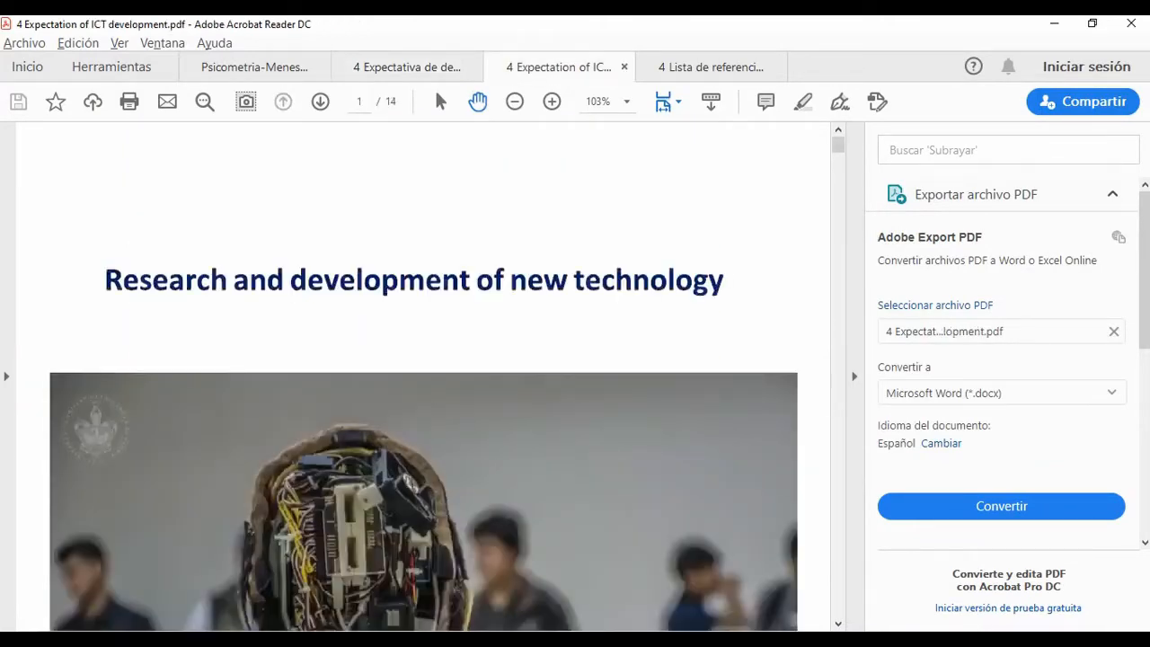
scroll(423, 376, down, 5)
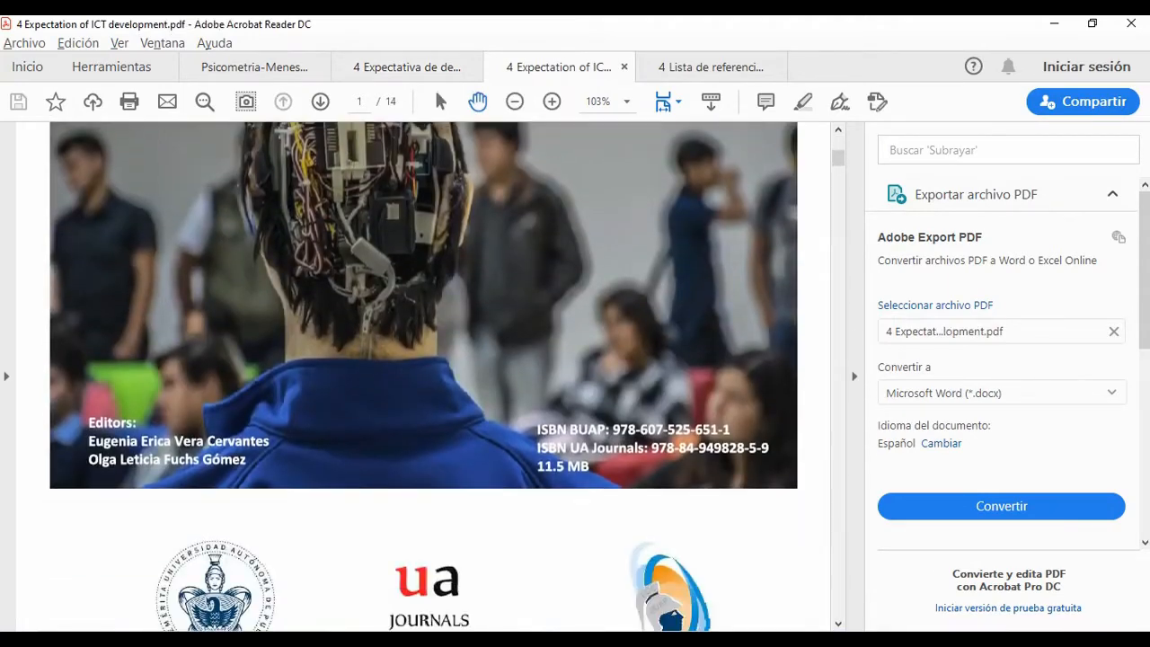
scroll(424, 377, down, 1)
scroll(424, 377, up, 3)
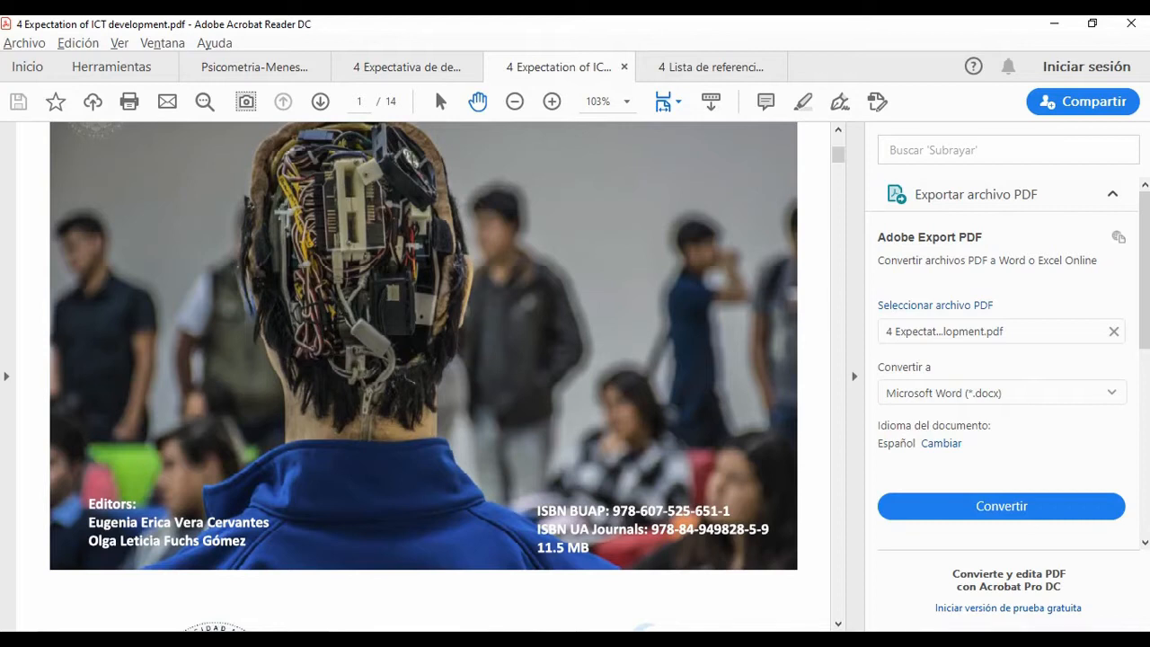
scroll(422, 378, up, 2)
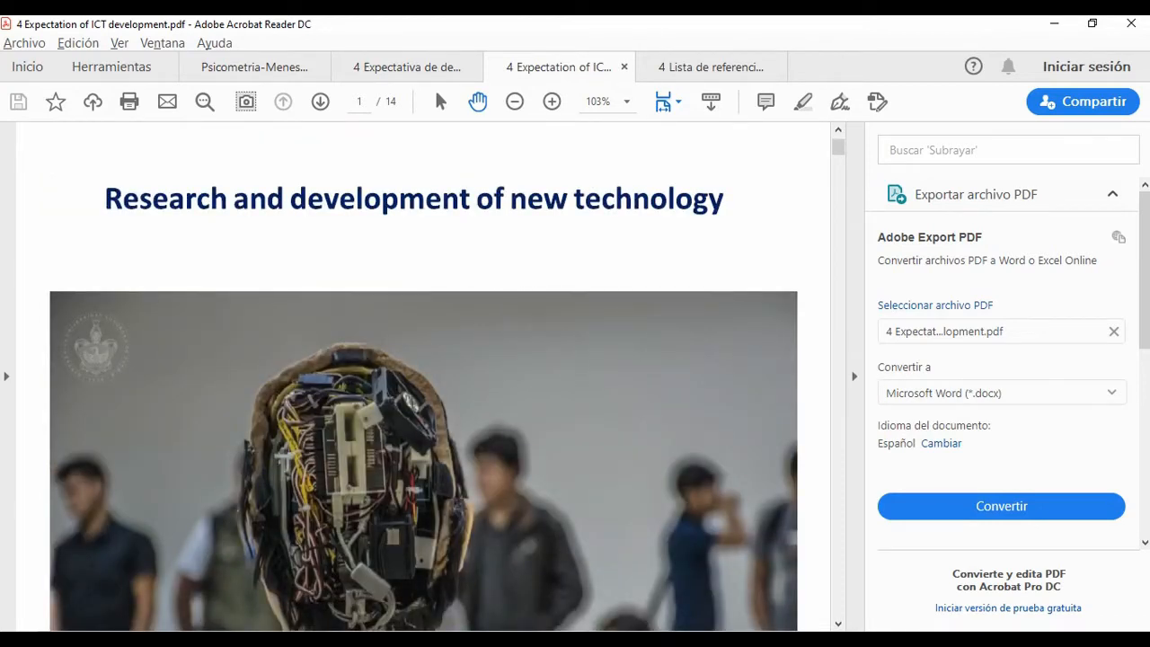
Step: Look through "4 Expectativa de desarrollo de la invstigación.pdf" up to the chapter's title and abstract on page 6
click(406, 67)
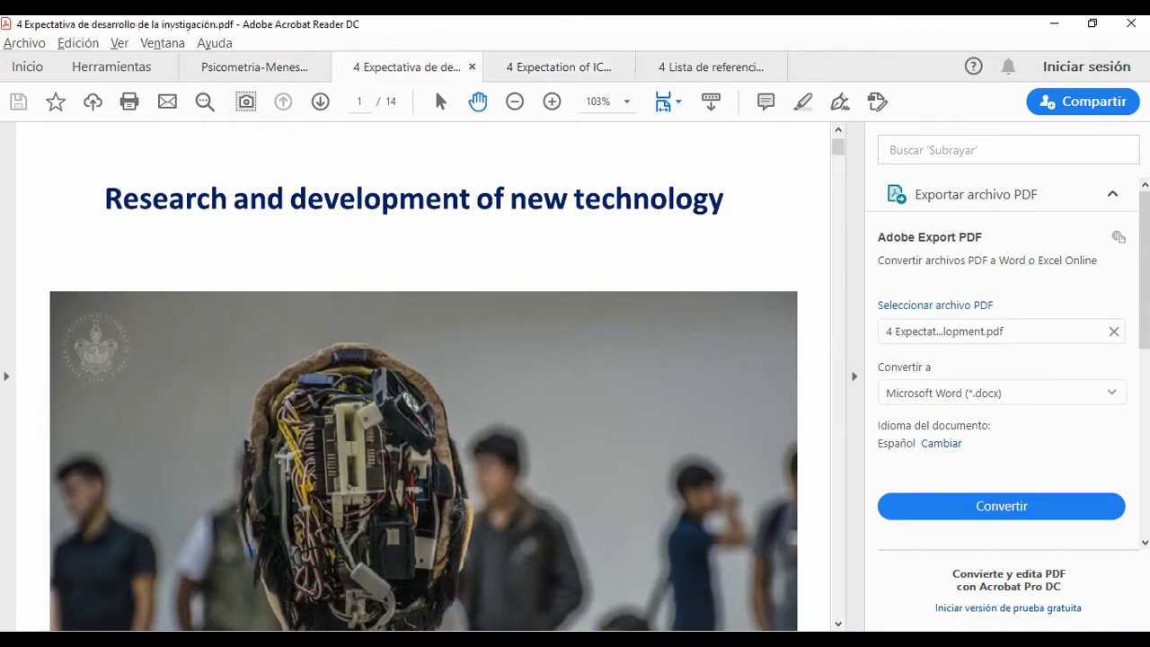
scroll(422, 377, up, 3)
scroll(422, 378, down, 15)
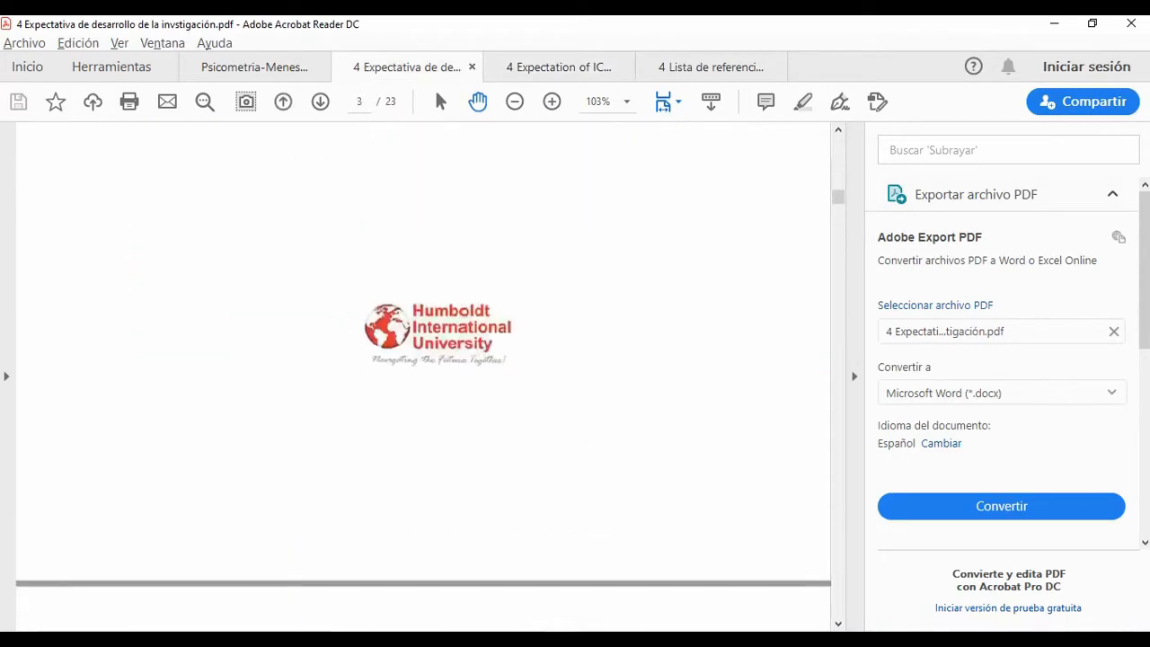
scroll(422, 378, down, 10)
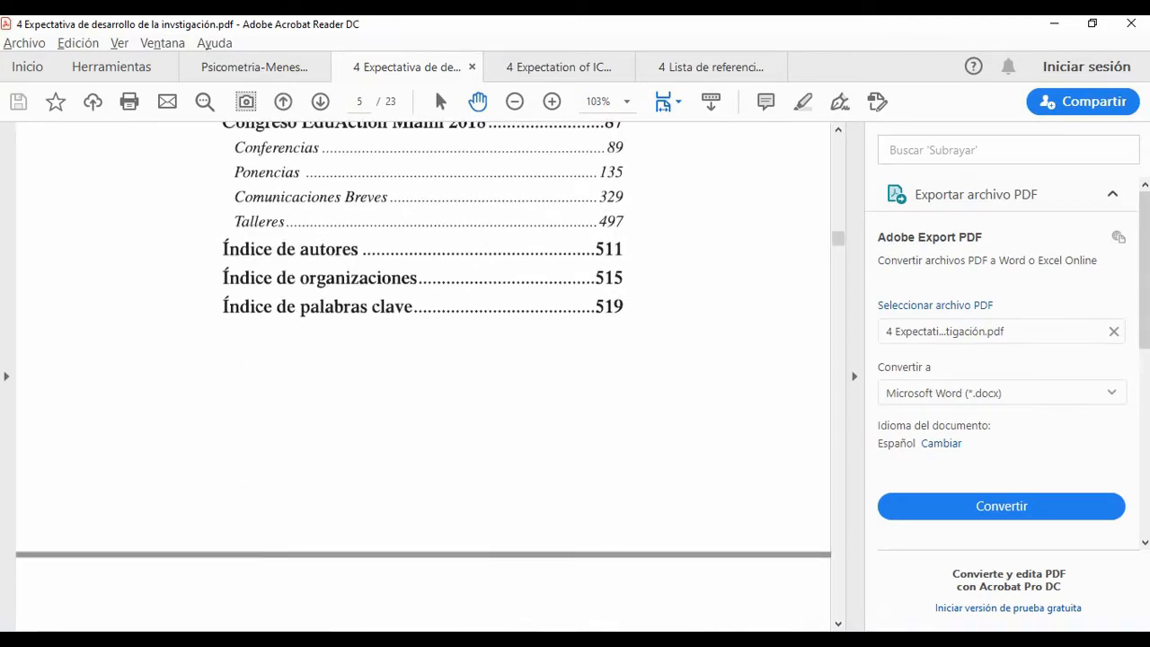
scroll(422, 377, down, 5)
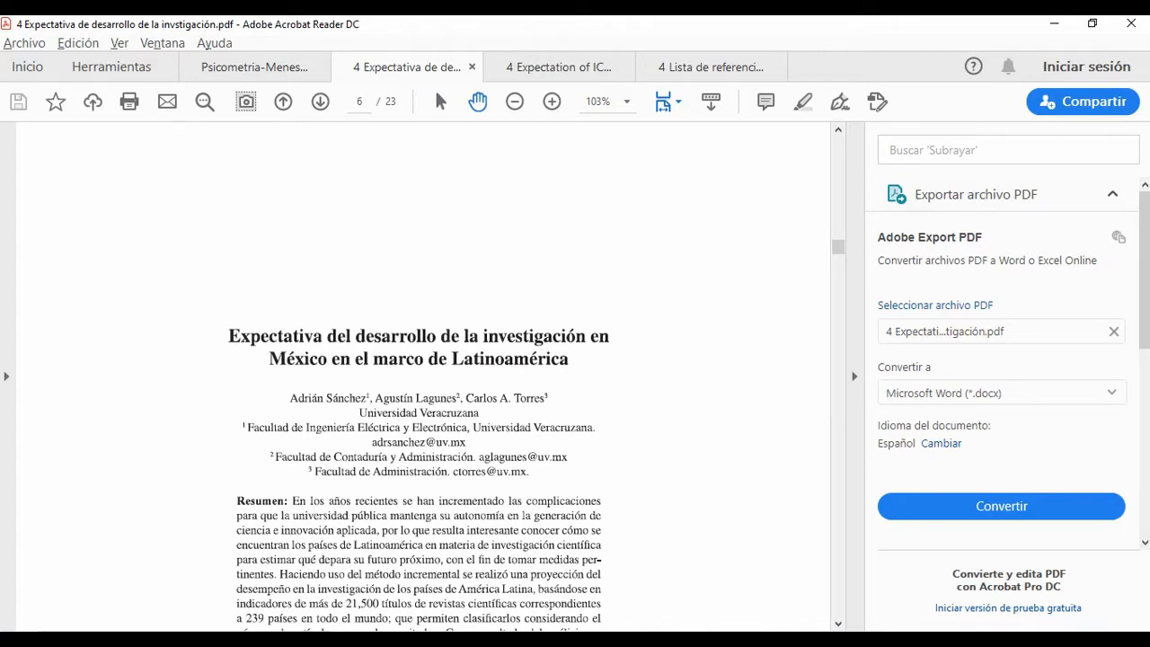
Step: Switch to the Fotos app and browse the answer-key images to "4. Ejemplo Word (CLAVE)_006.jpg"
key(alt+Tab)
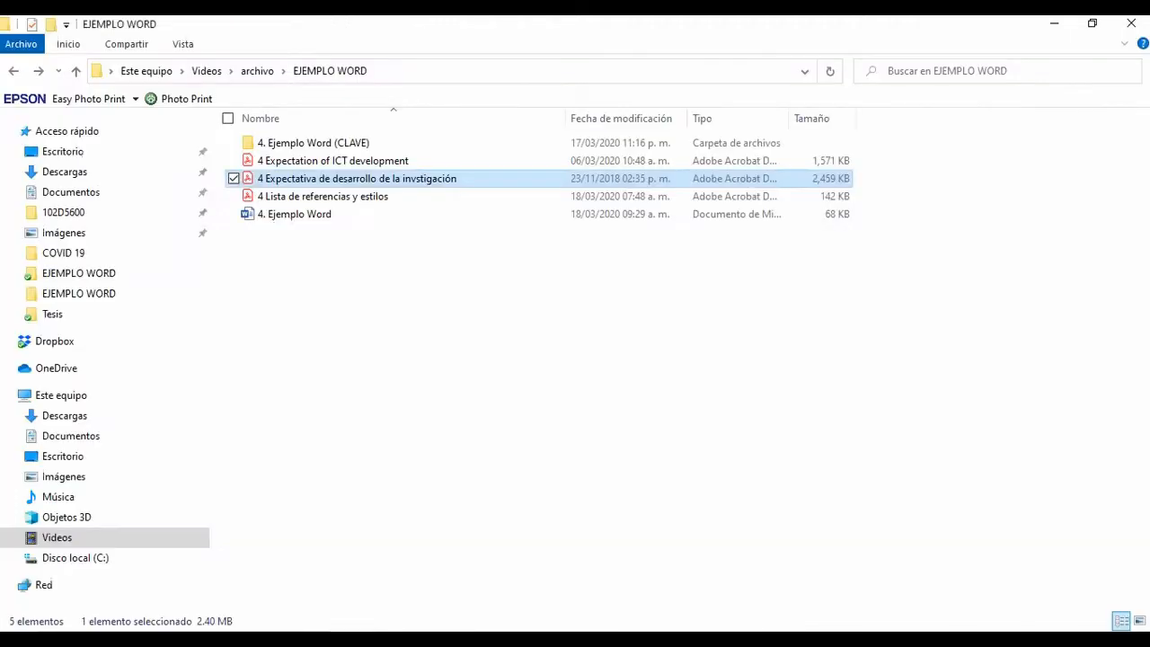
mouse_move(643, 639)
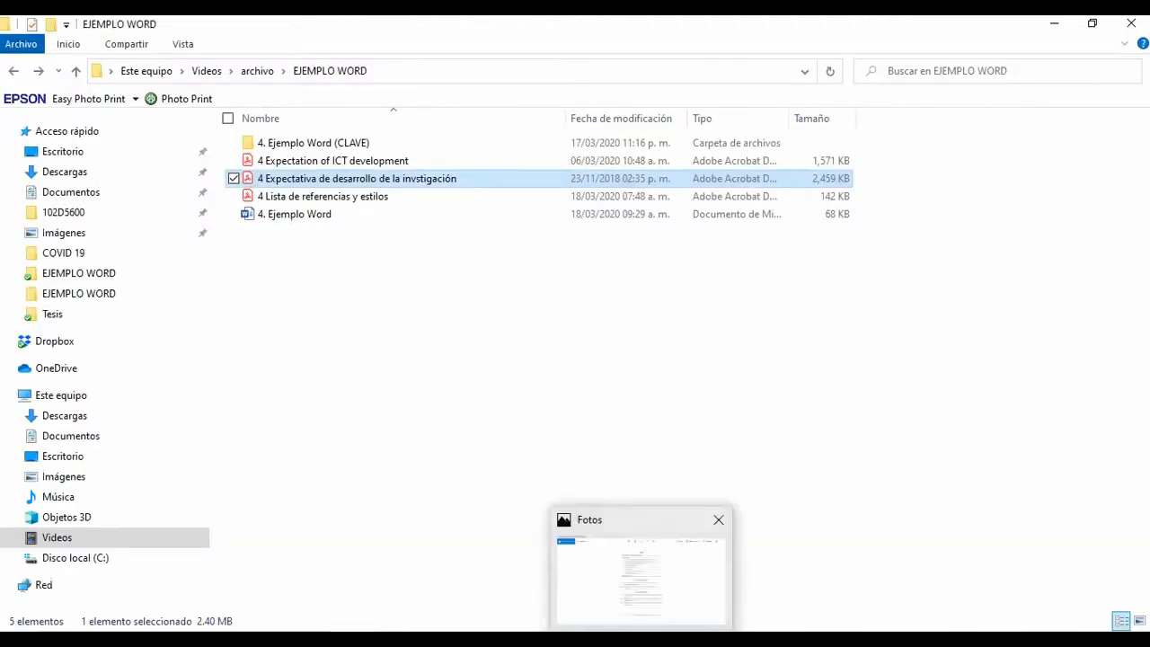
click(643, 575)
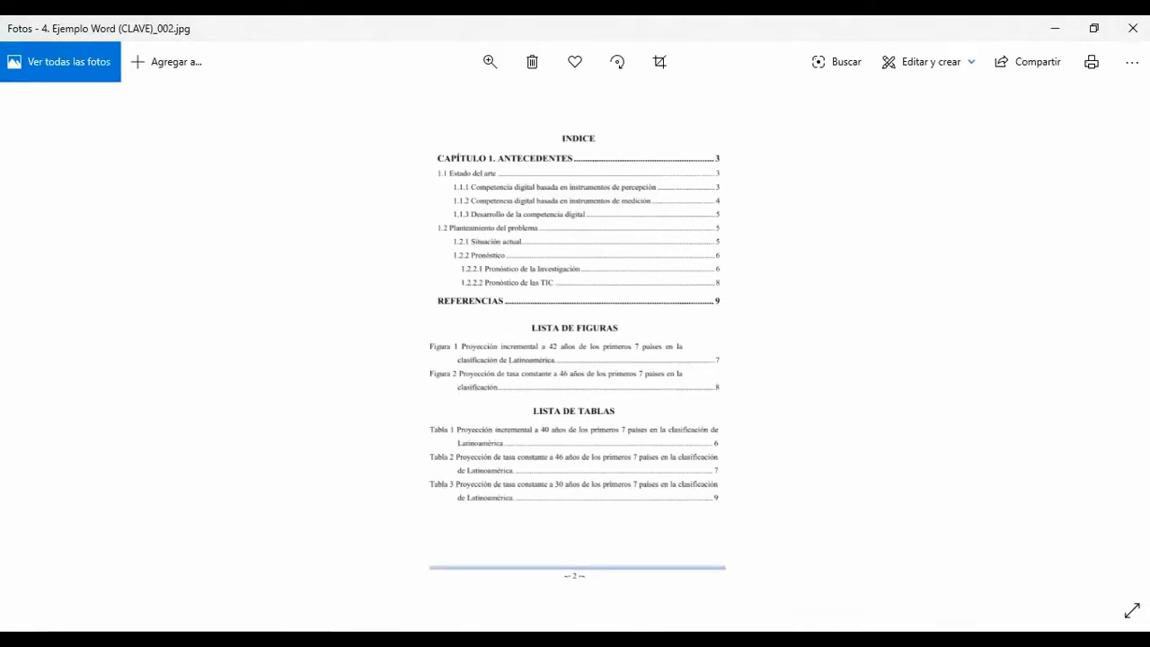
key(Right)
key(Right)
key(Right)
key(Right)
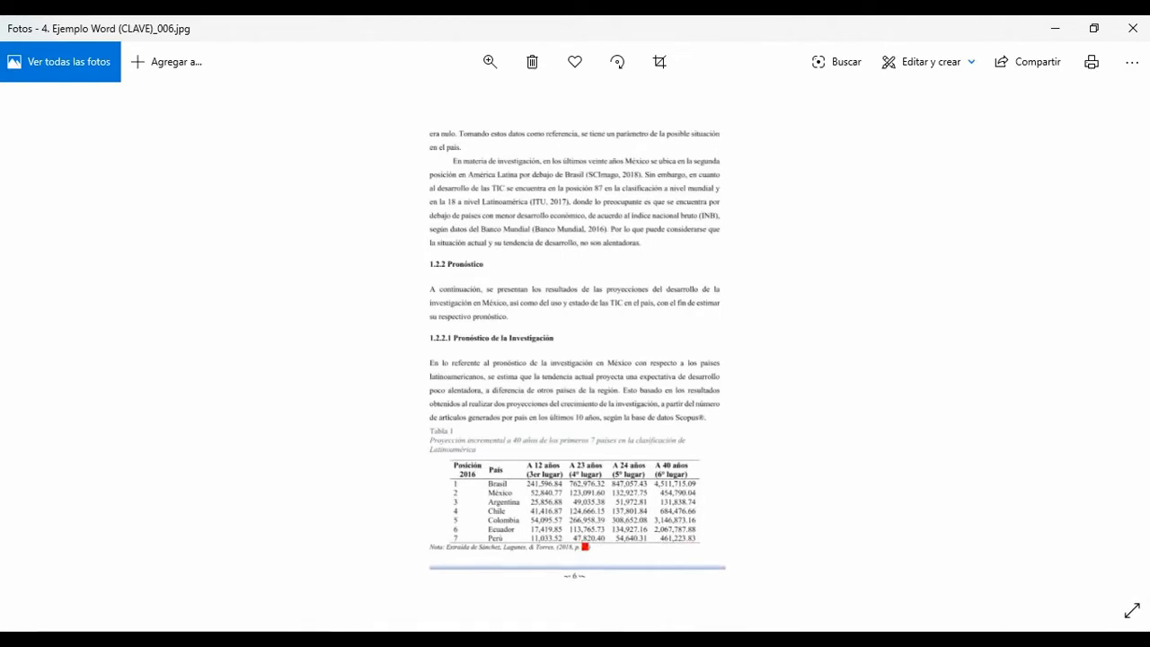
Step: Zoom in on Tabla 1 to examine the page citation in its source note, and switch back to File Explorer
click(489, 62)
drag(411, 106, 425, 106)
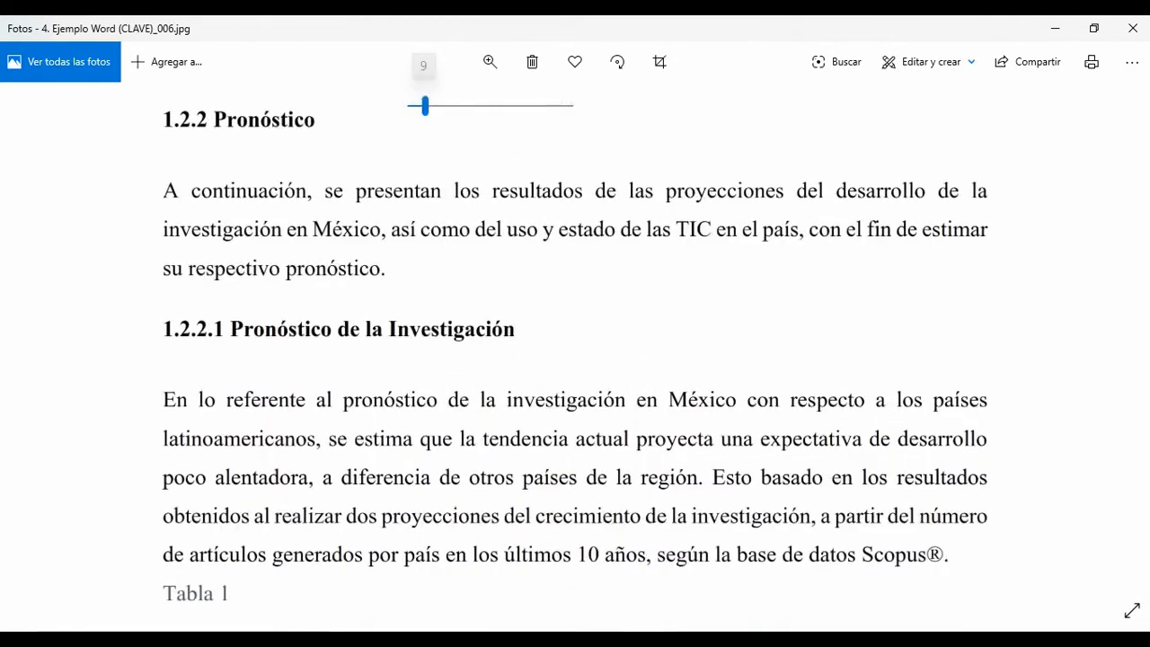
drag(575, 521, 586, 164)
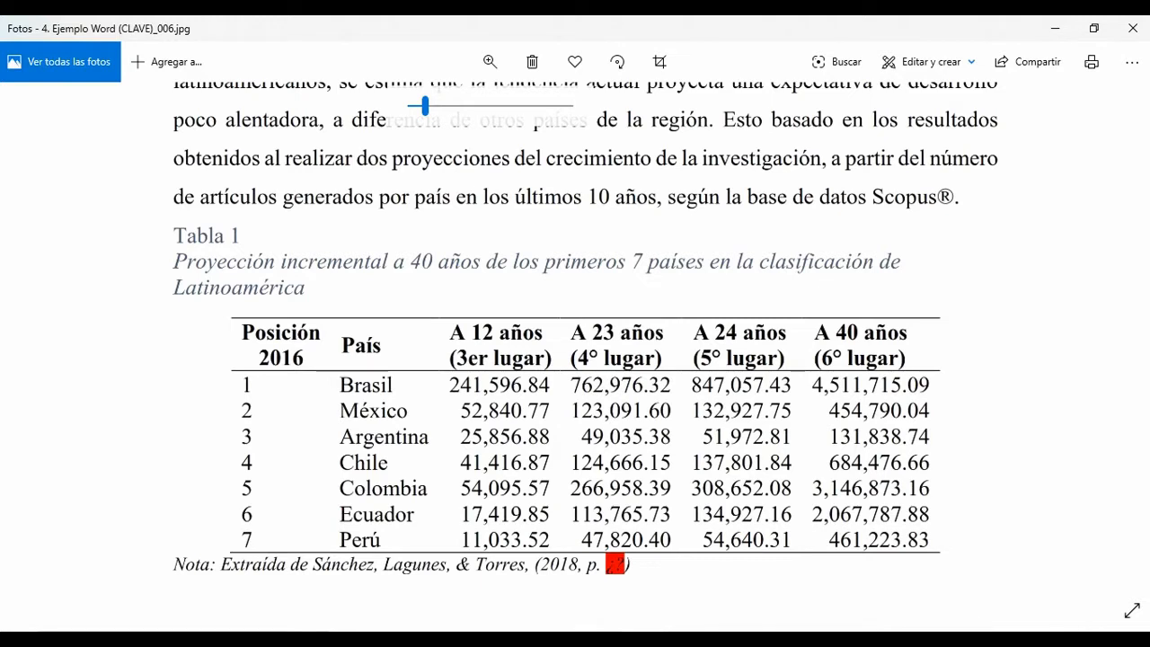
key(alt+Tab)
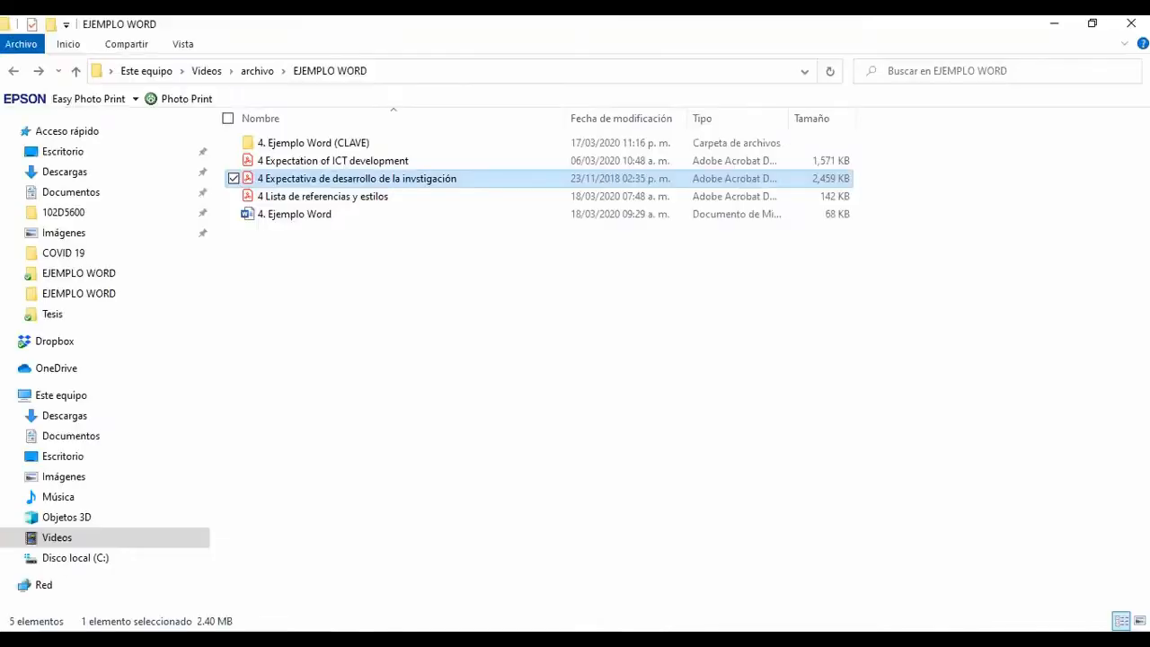
Step: Switch to the "4. Ejemplo Word" document in Word and select the entire table under the Tabla 2 caption on page 7
mouse_move(600, 640)
click(600, 575)
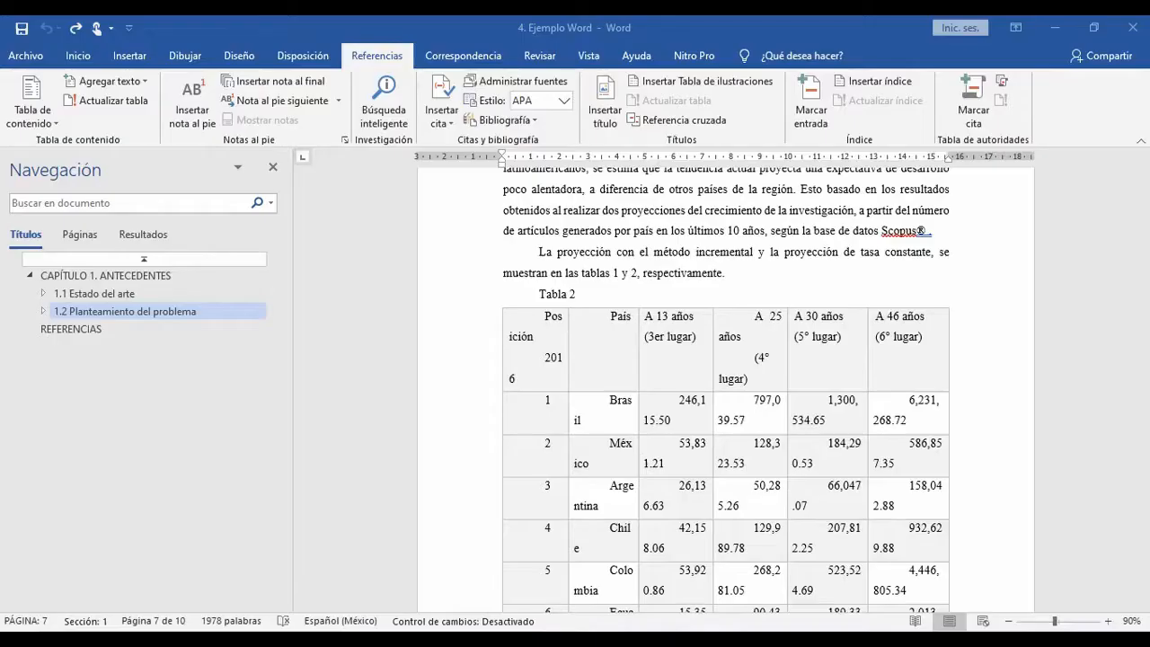
scroll(724, 386, down, 1)
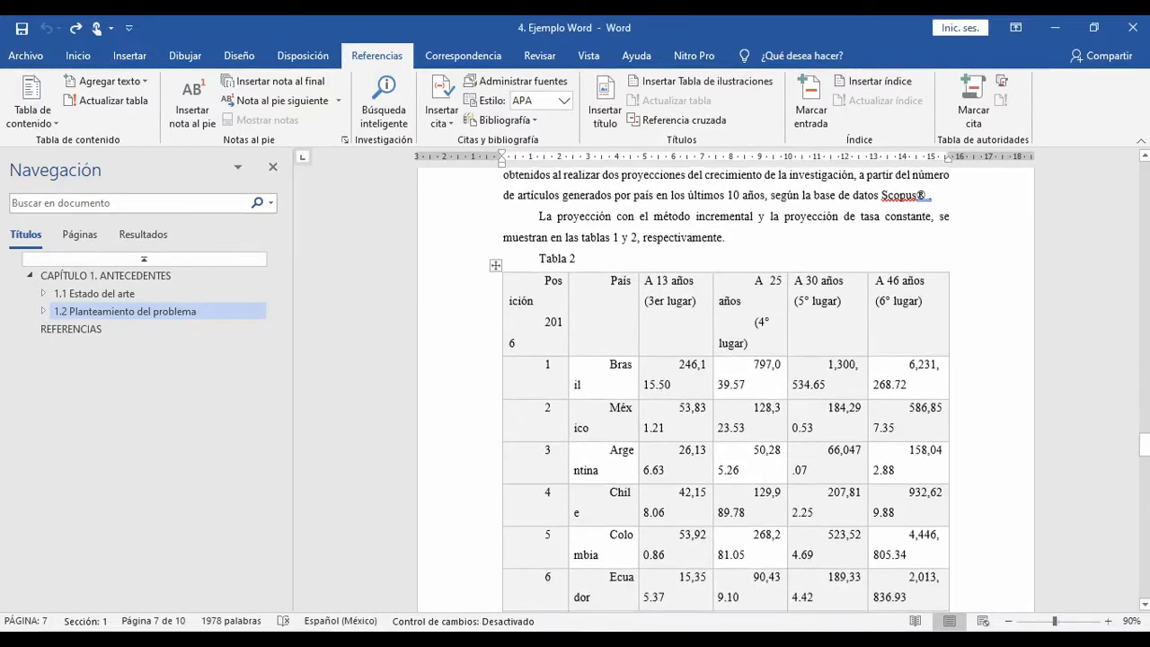
click(496, 265)
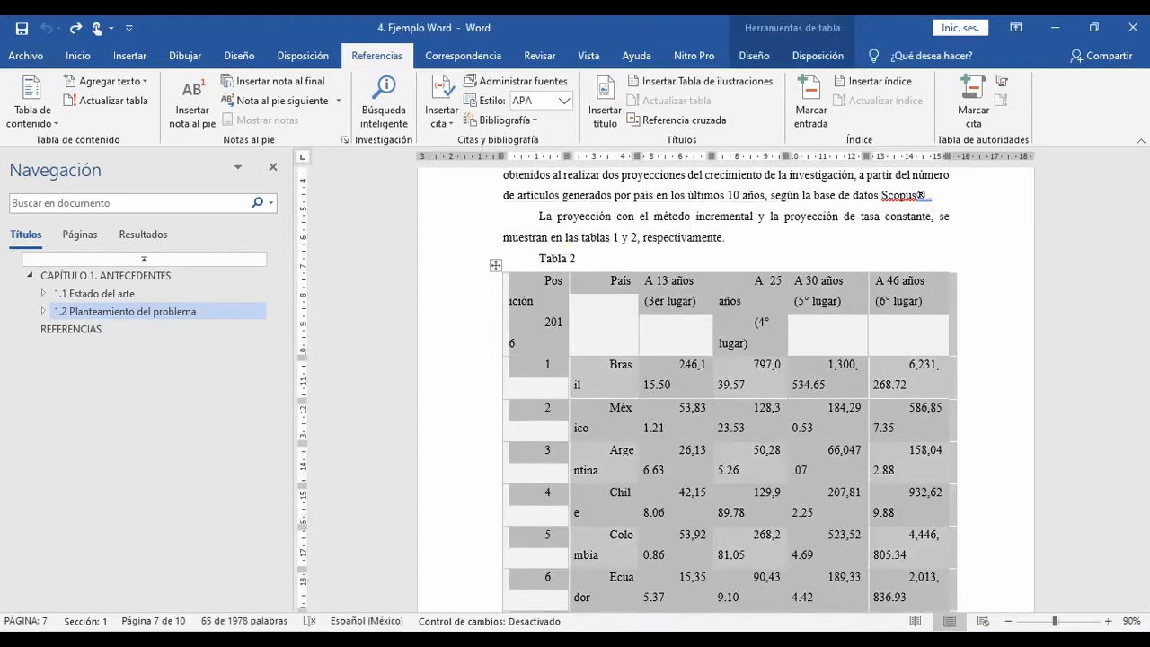
Step: Start a new table style for the selected table and name it "Tabla APA"
click(753, 55)
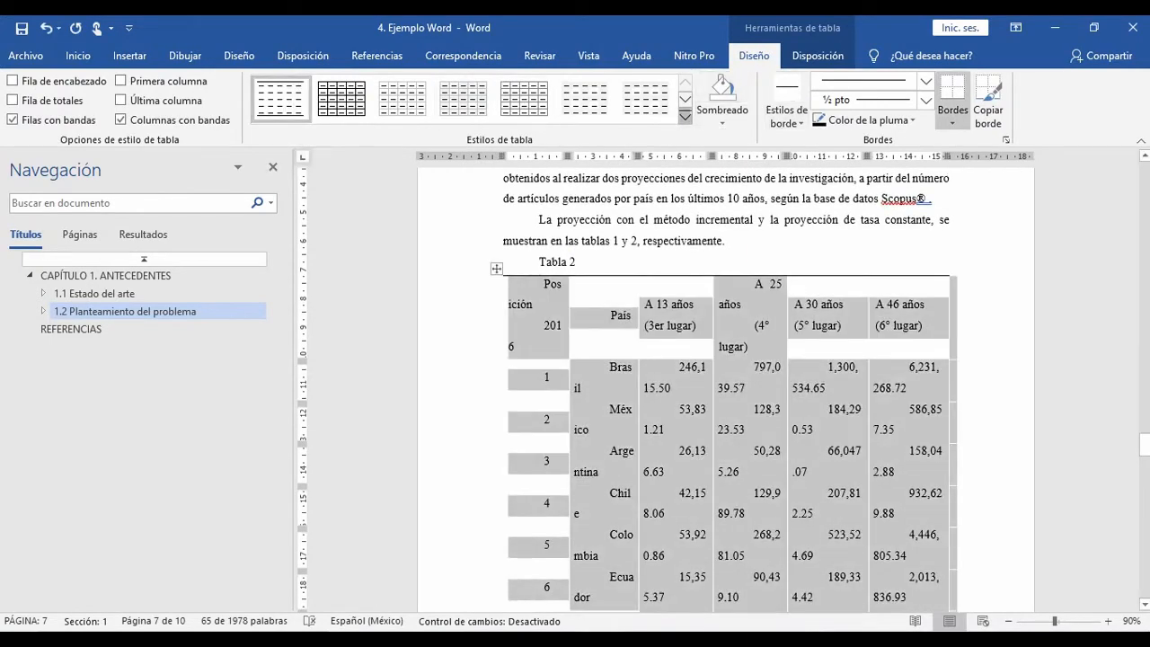
click(684, 115)
scroll(467, 296, down, 5)
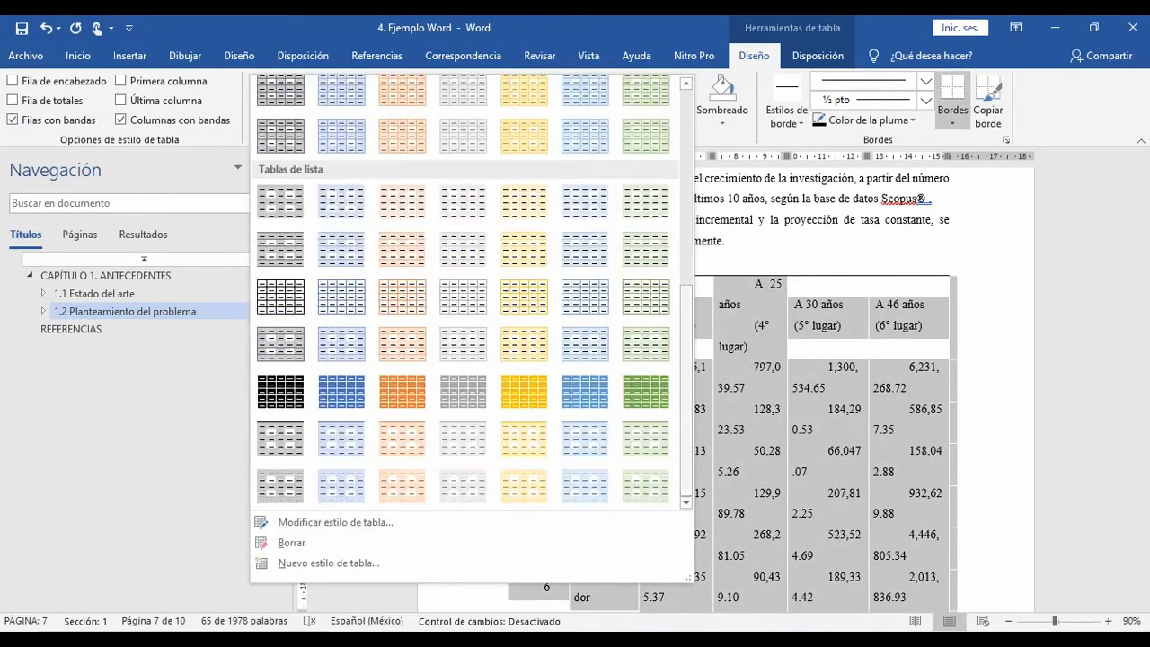
scroll(620, 440, up, 5)
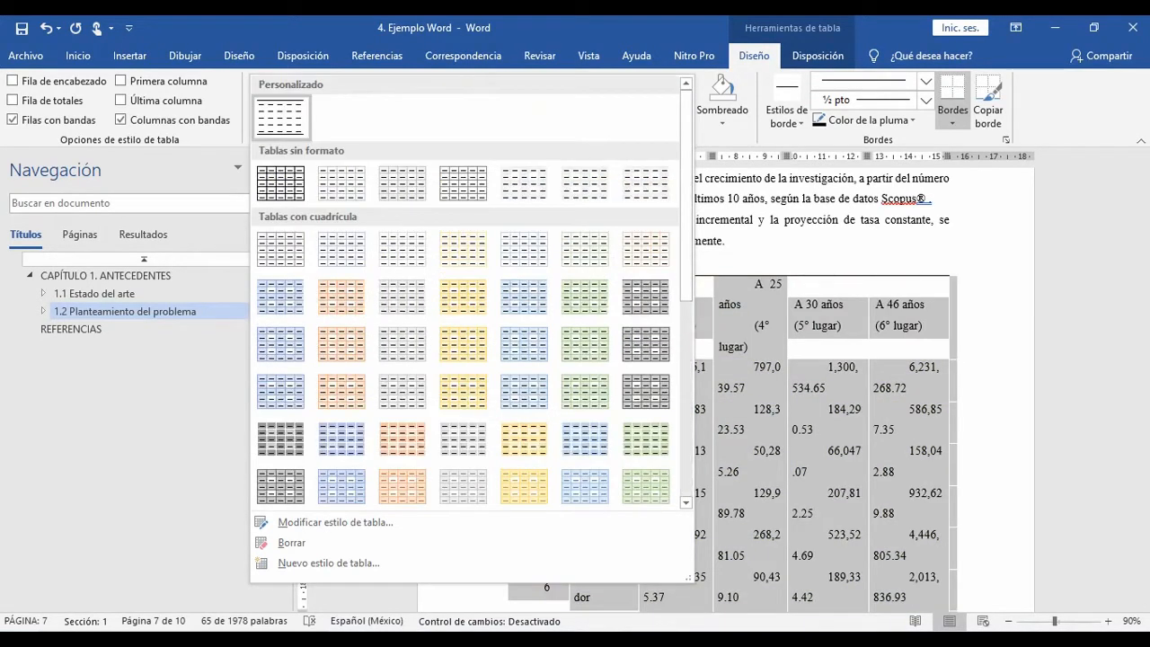
scroll(647, 485, down, 5)
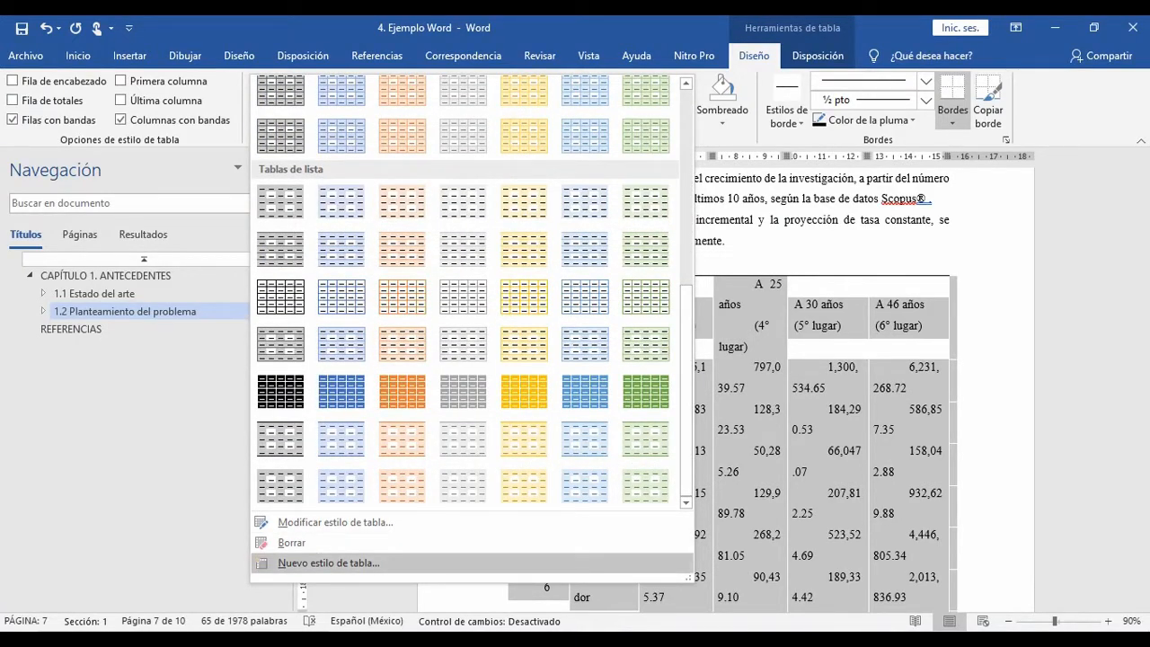
click(329, 562)
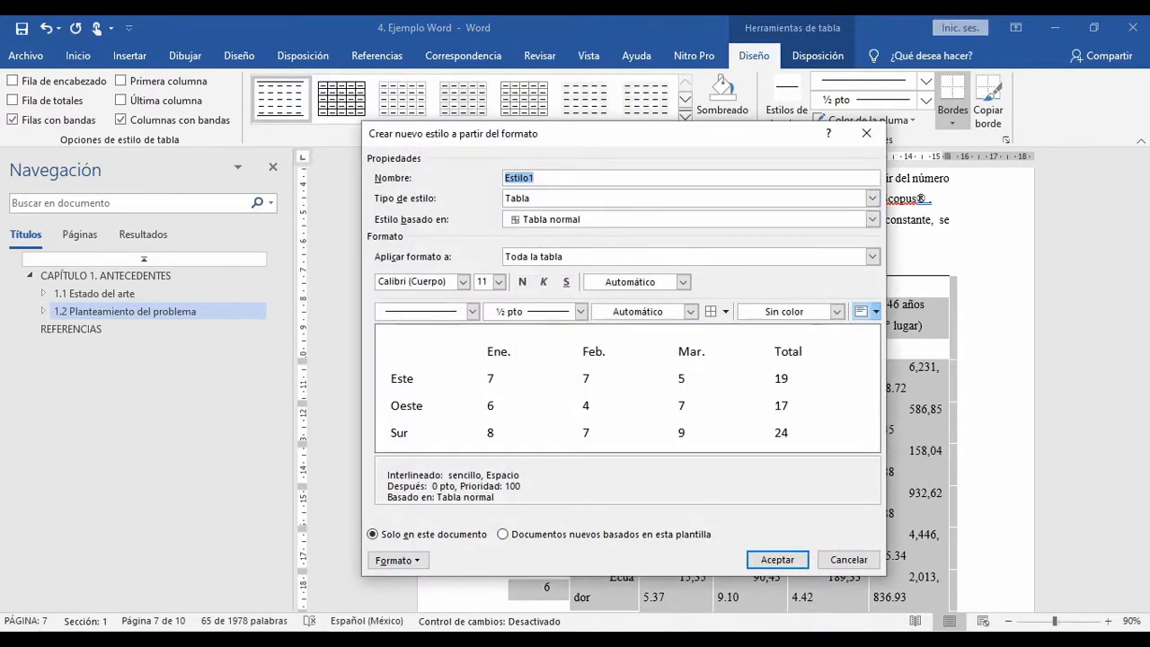
text(Tabla AP)
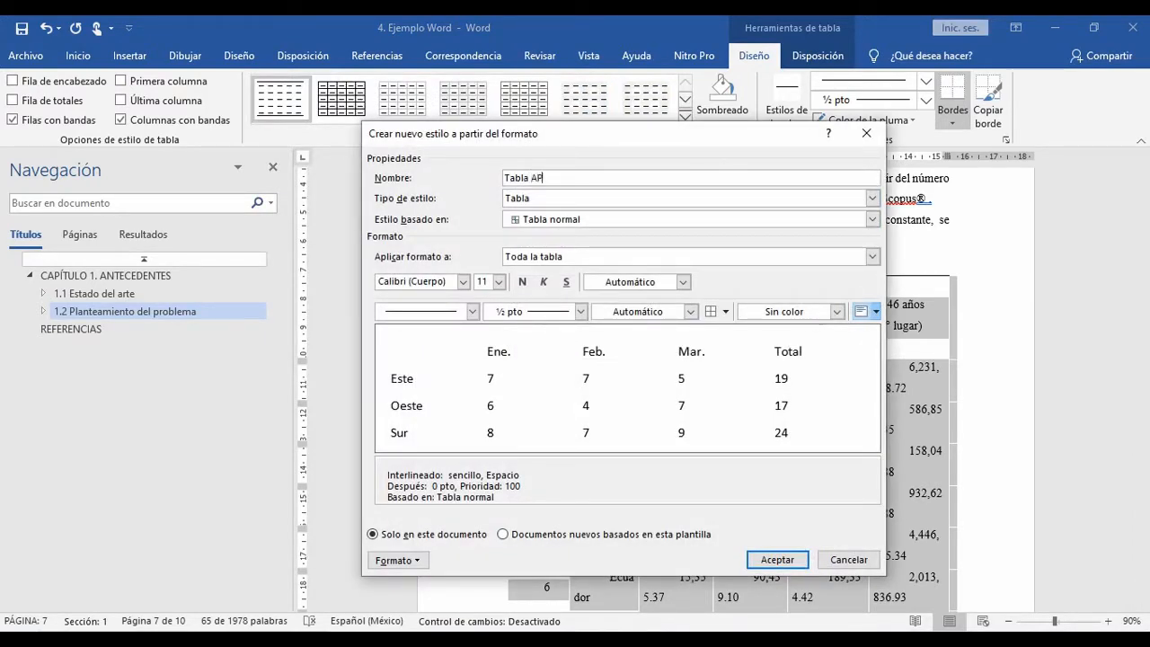
text(A)
Step: Set the style's whole-table font to Times New Roman, 12 pt, and check its paragraph settings
click(462, 281)
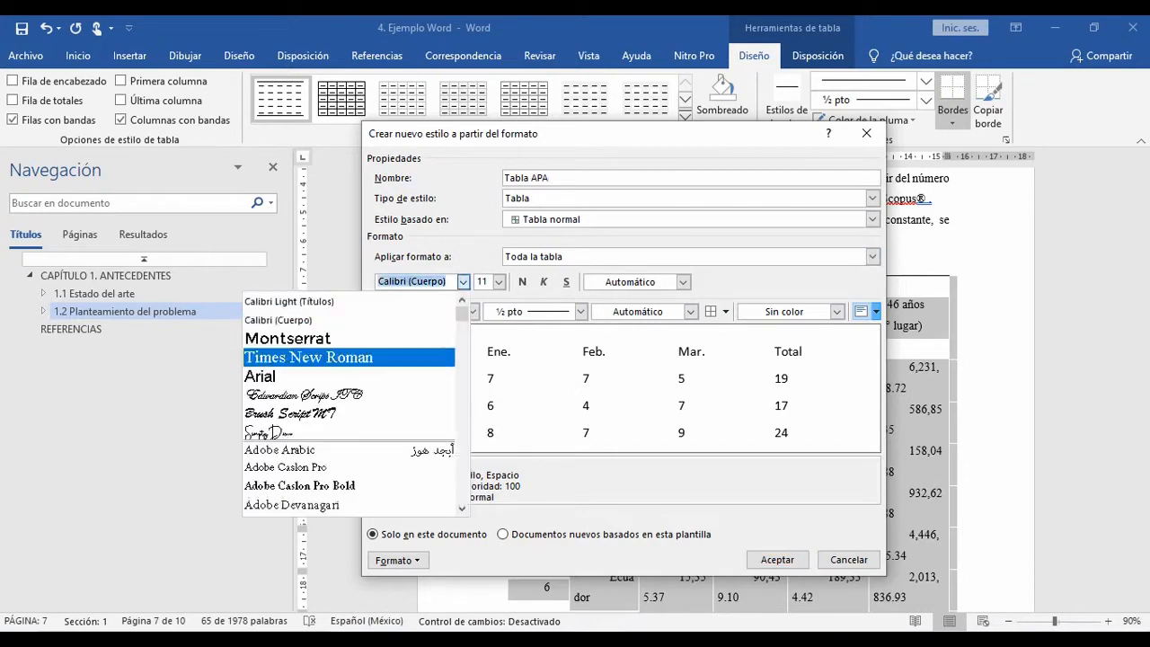
click(308, 357)
click(499, 281)
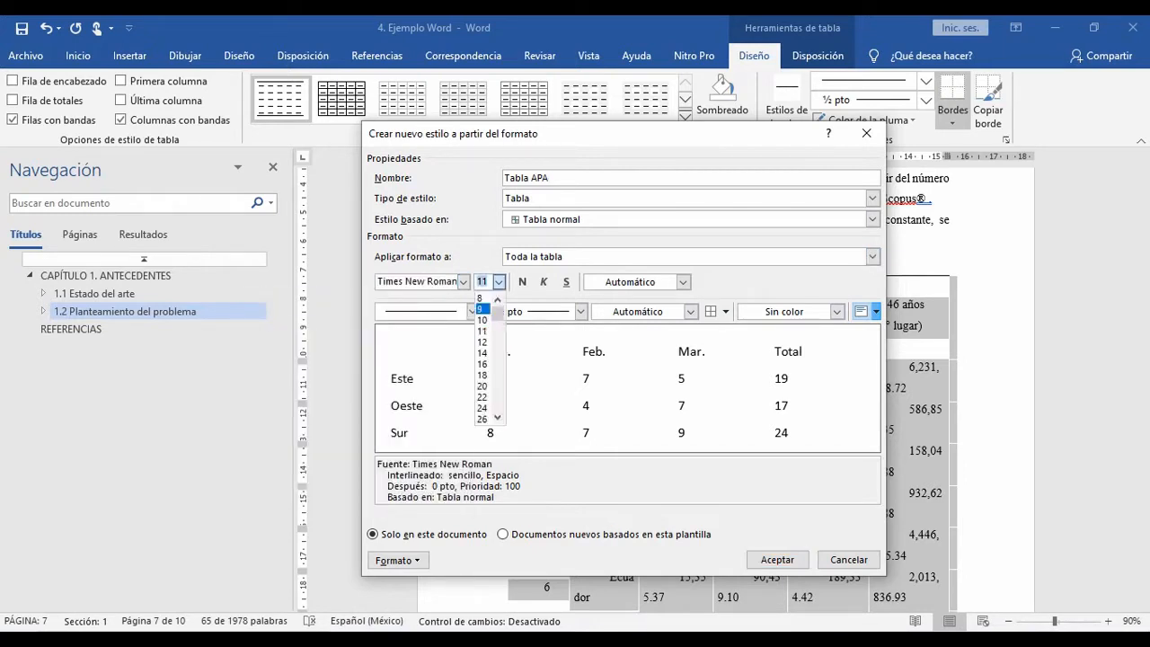
click(485, 334)
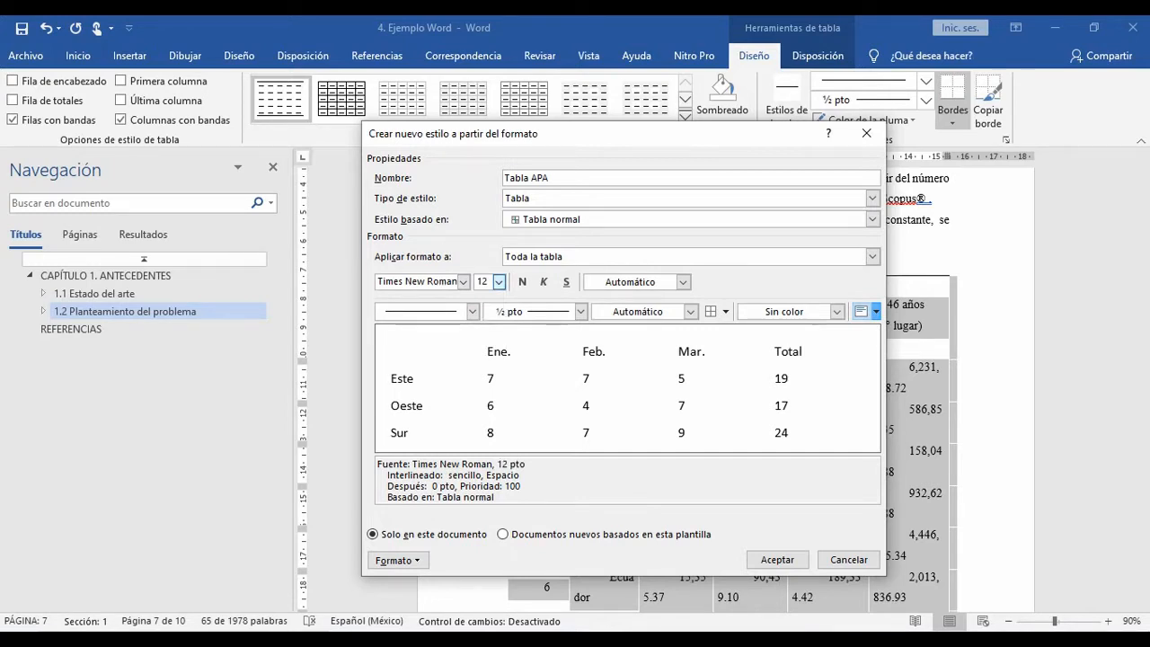
click(397, 560)
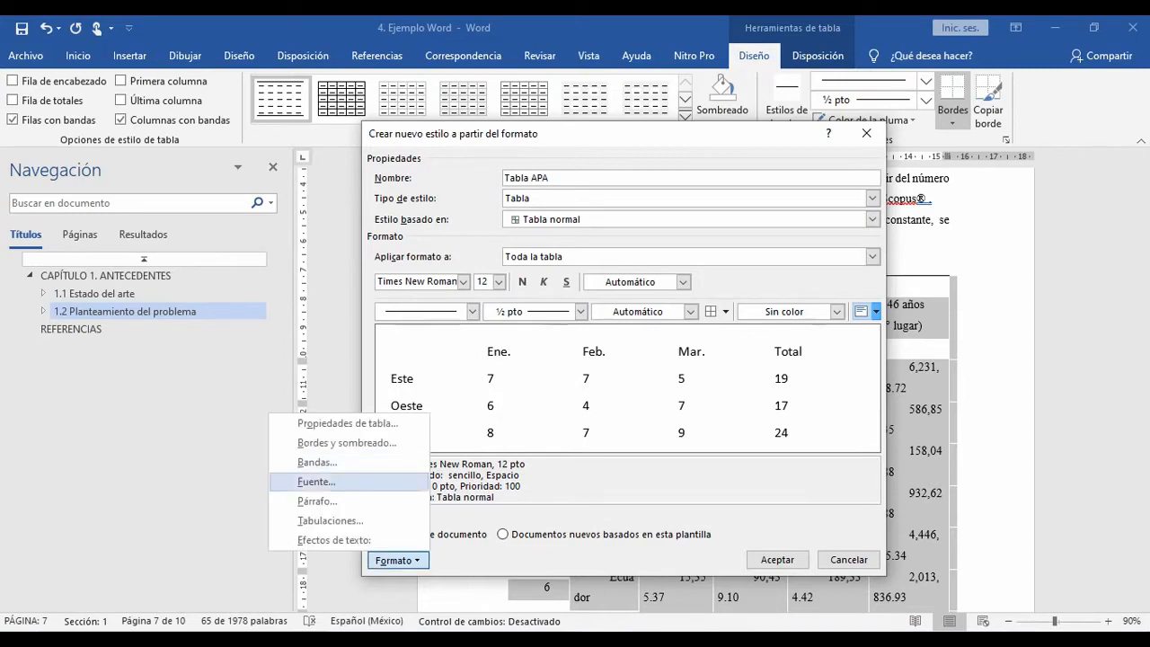
click(310, 499)
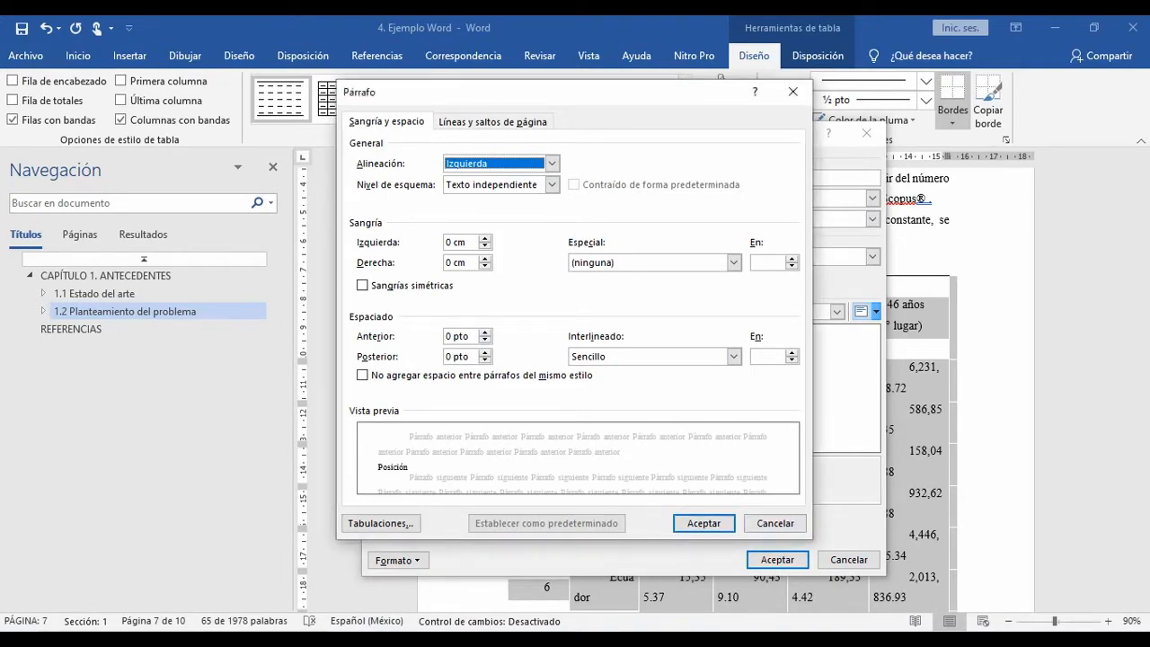
key(Return)
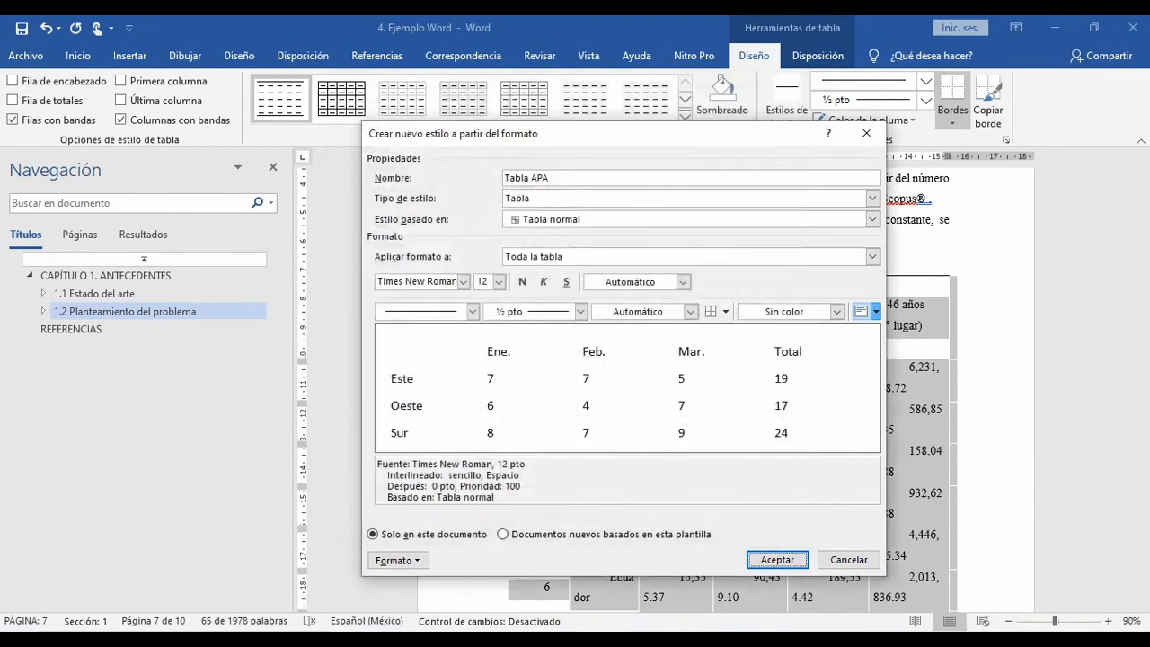
Step: Make the header row bold in the Tabla APA style
click(872, 257)
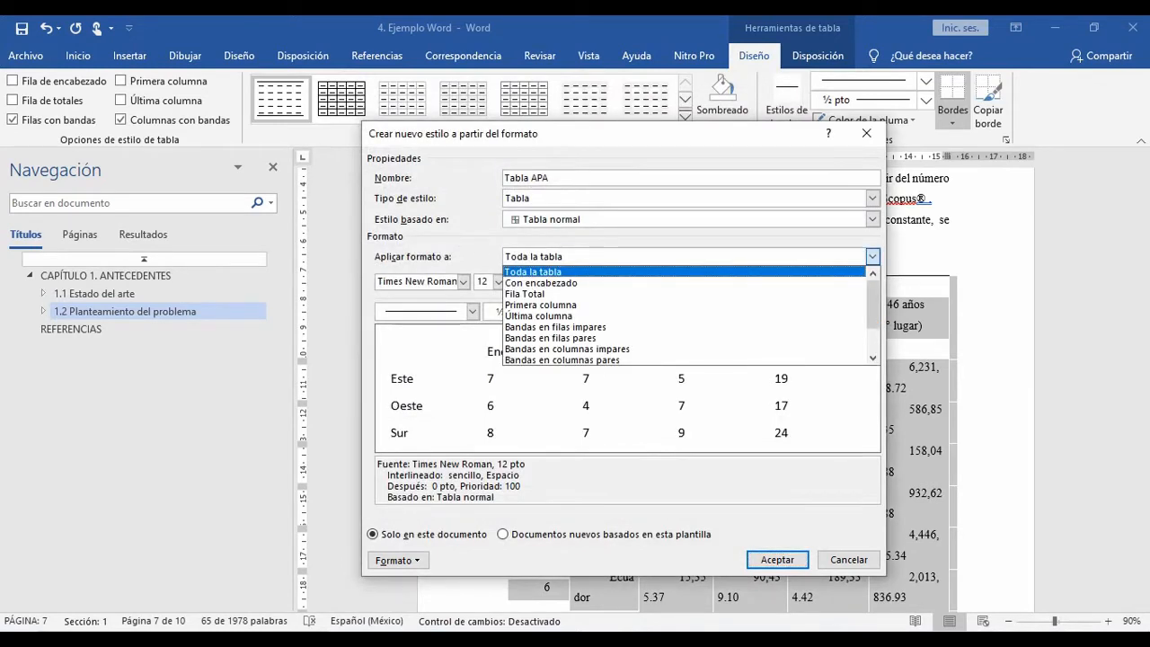
key(Down)
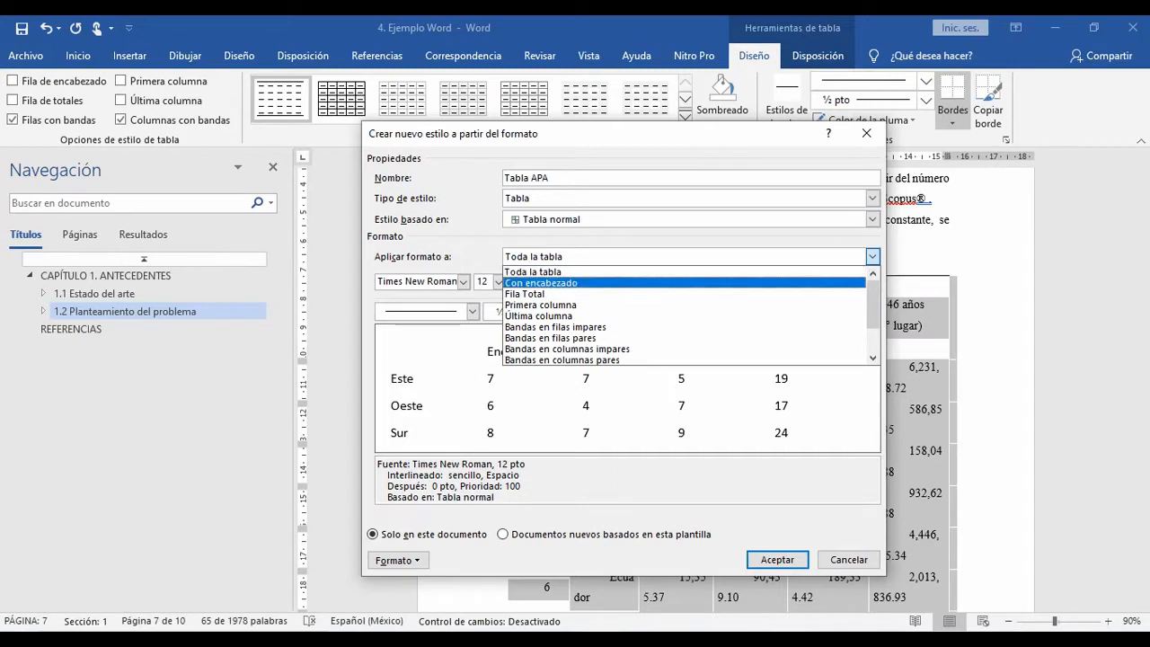
key(Return)
click(522, 281)
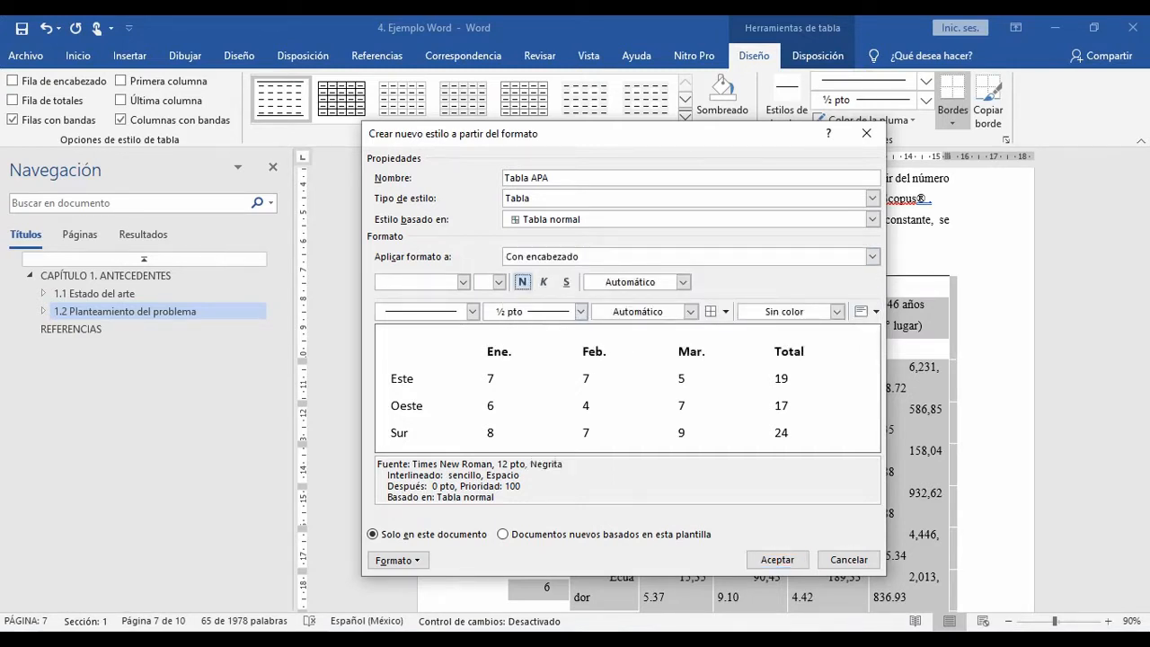
Step: Check Tabla 1 in the answer-key image in Fotos, return to Word and align the style's header row to the top left
key(alt+Tab)
key(alt+Tab)
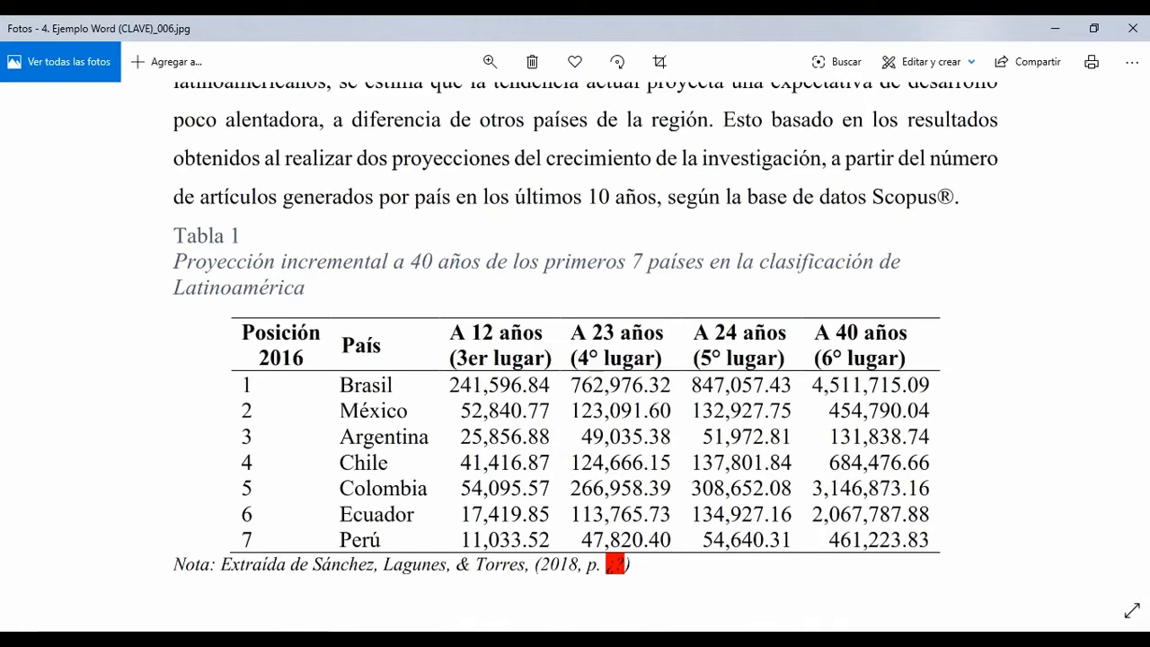
key(alt+Tab)
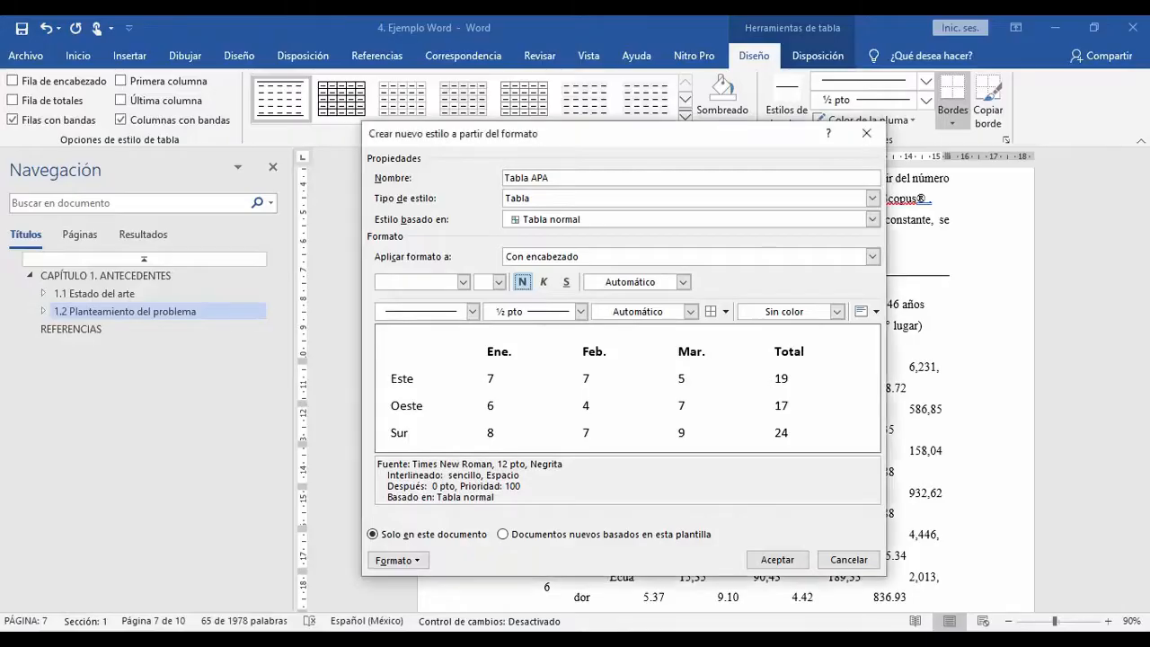
click(874, 312)
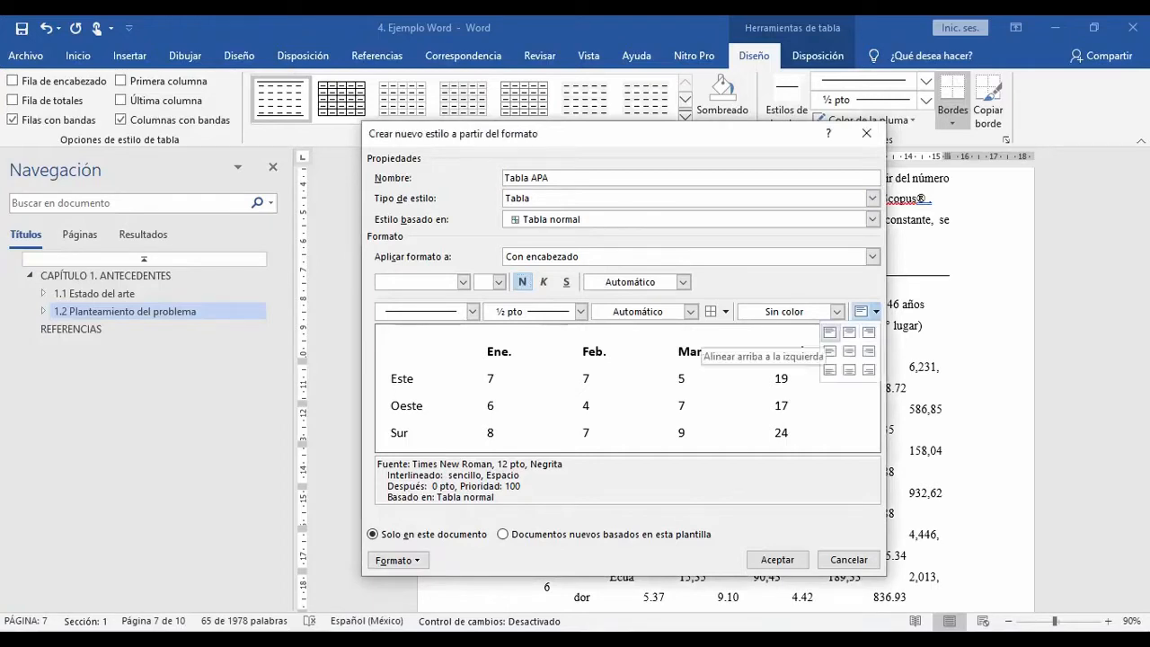
click(829, 331)
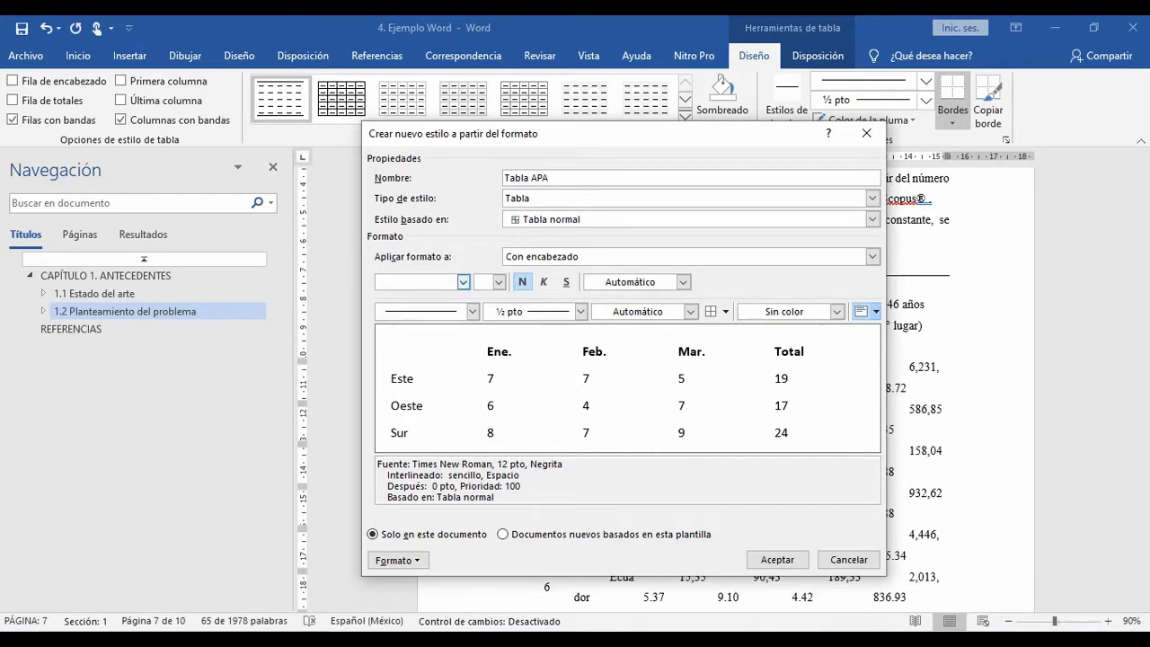
Step: Apply top-left alignment to the first column in the Tabla APA style
click(871, 256)
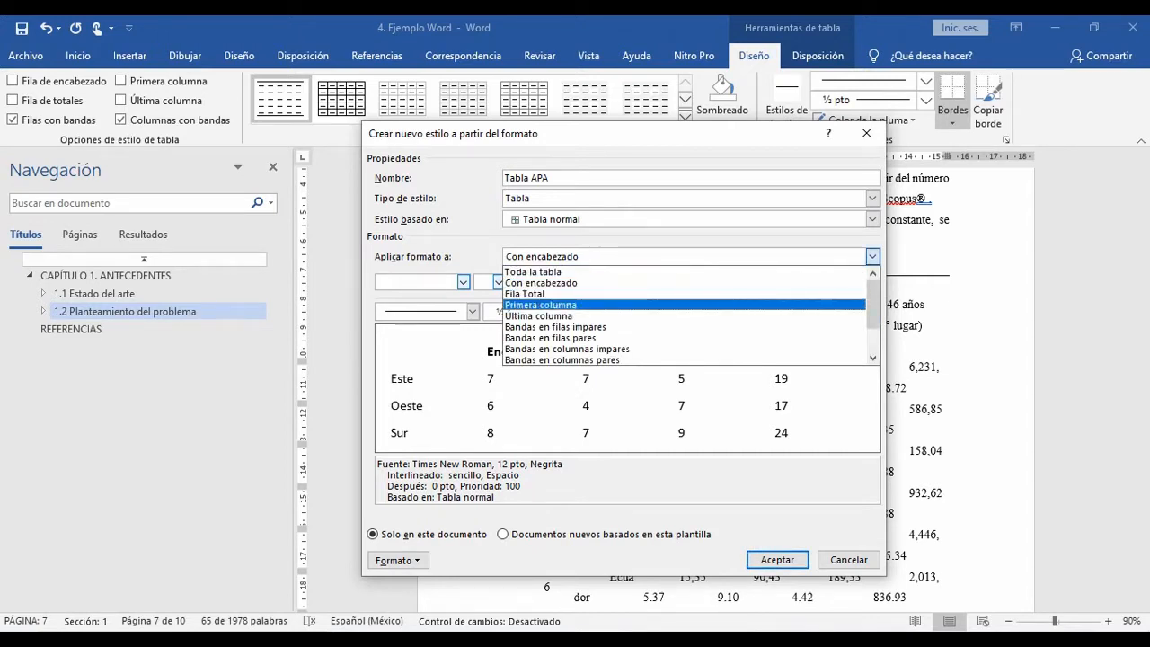
key(Return)
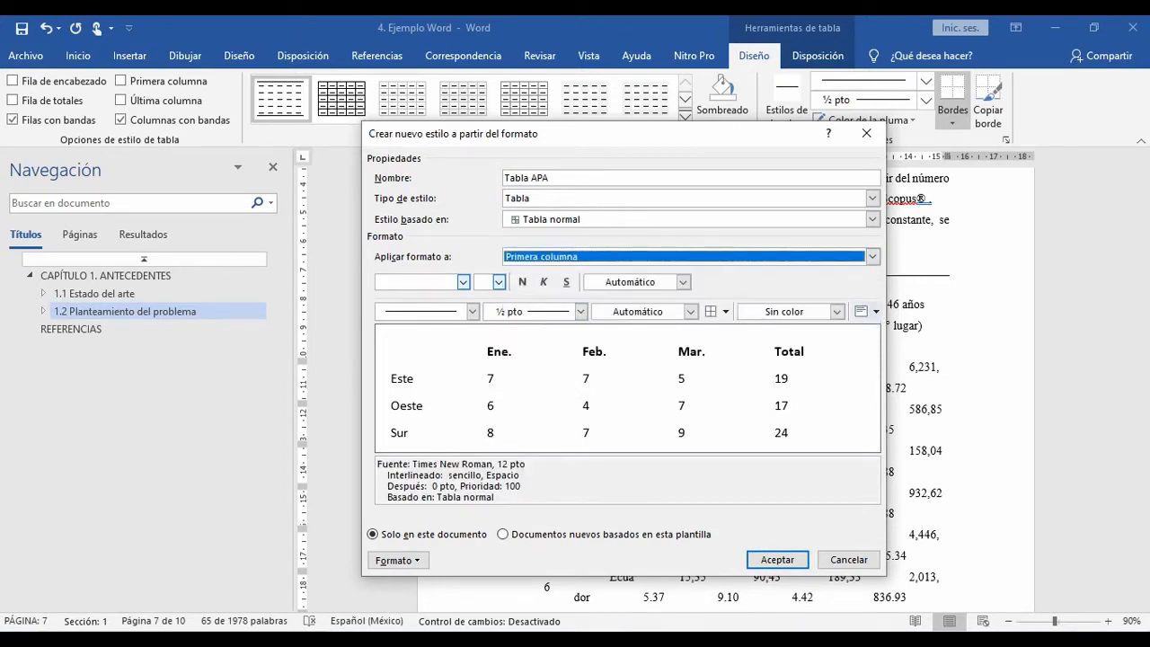
click(866, 311)
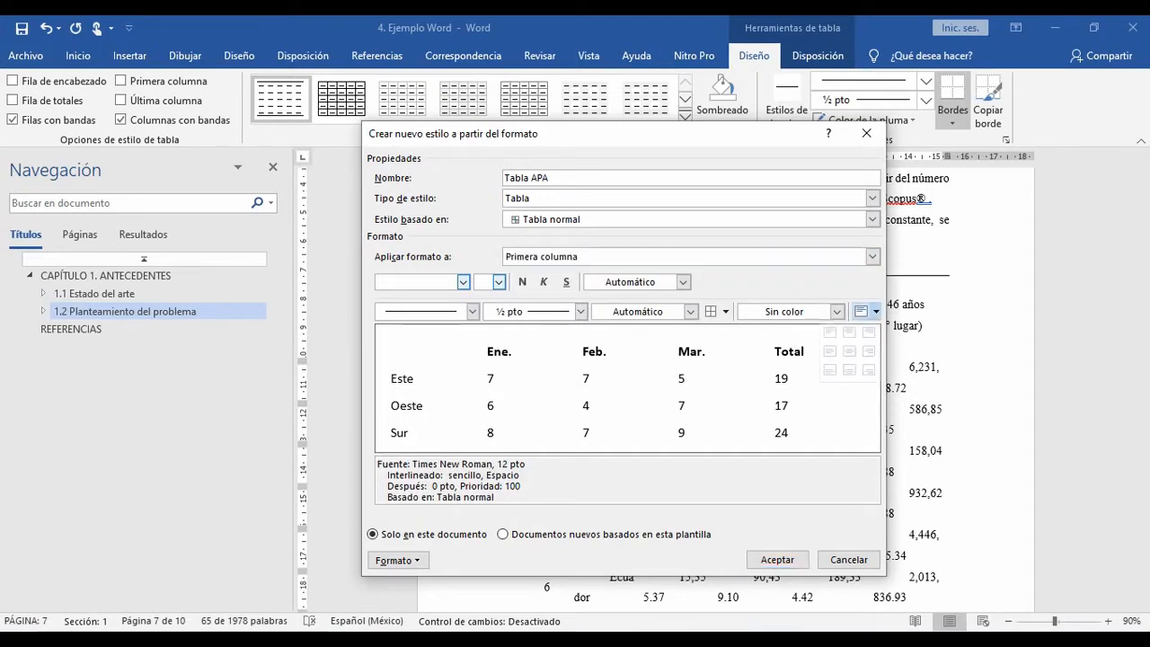
click(829, 332)
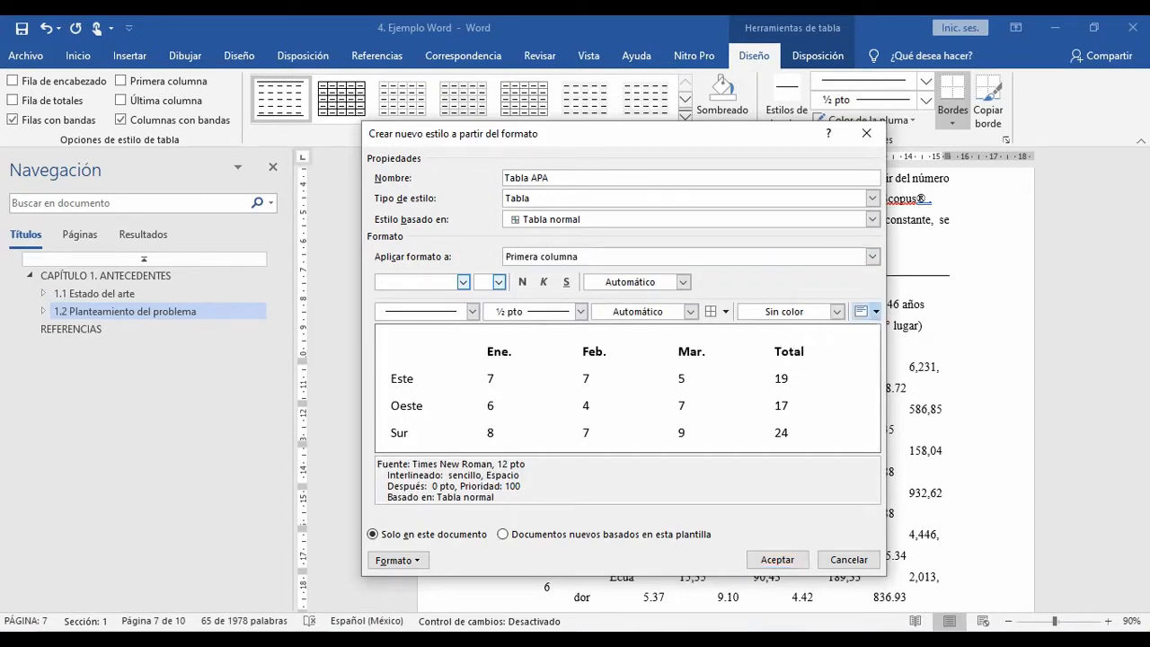
Step: Set the style's whole-table cell alignment to top center
click(871, 256)
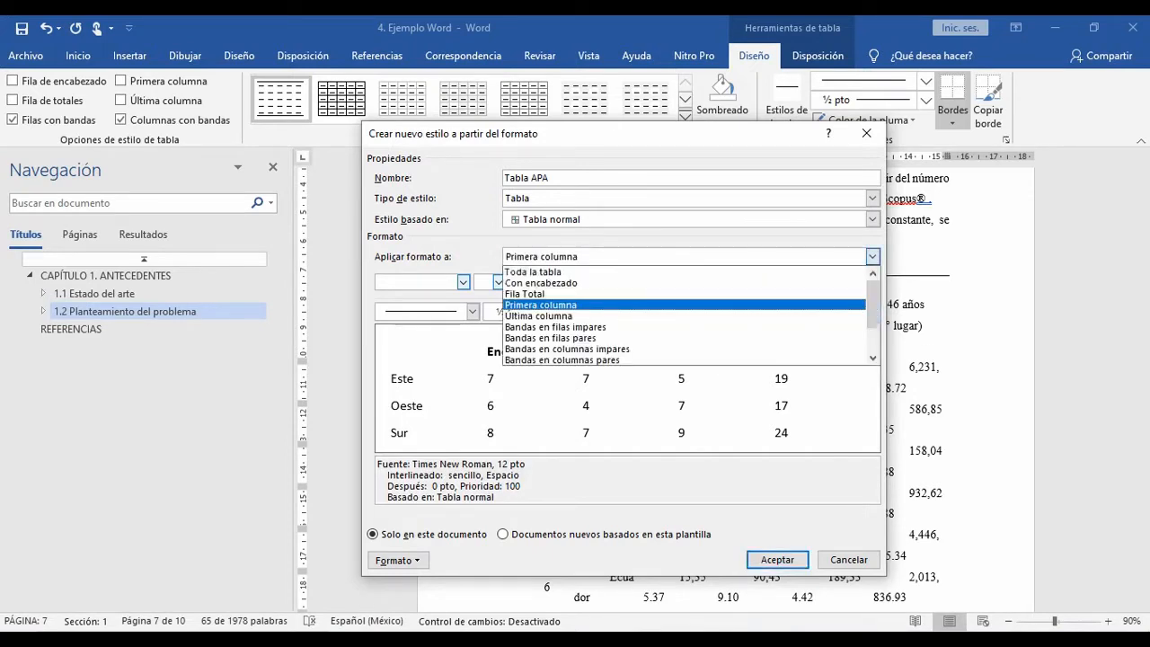
click(575, 267)
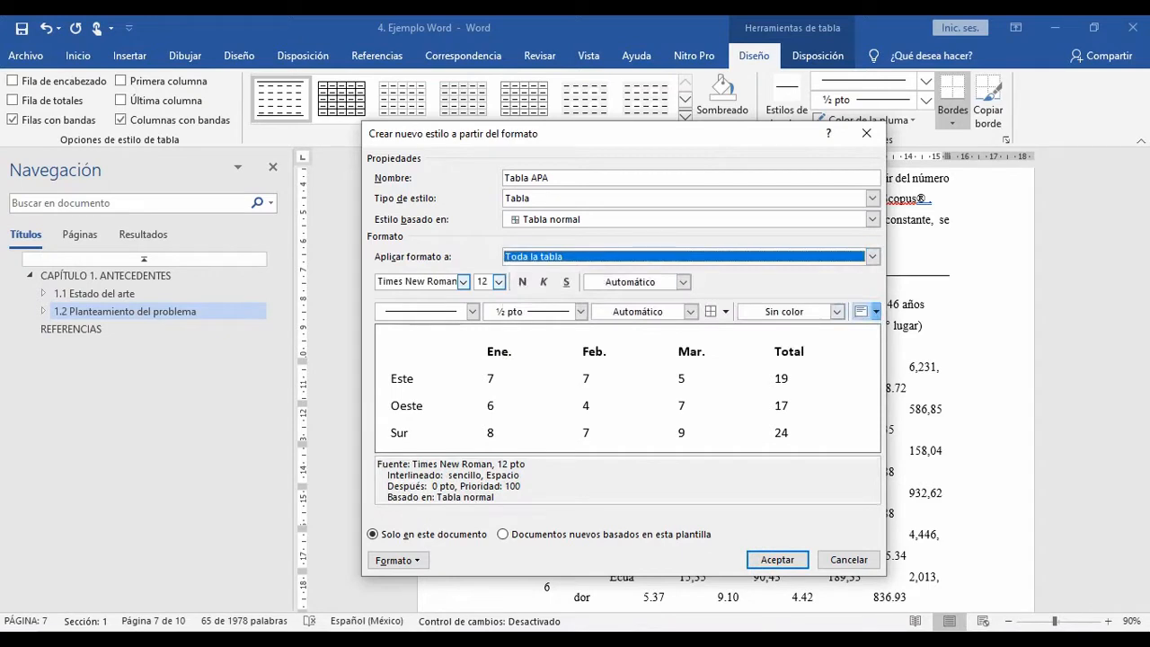
click(875, 311)
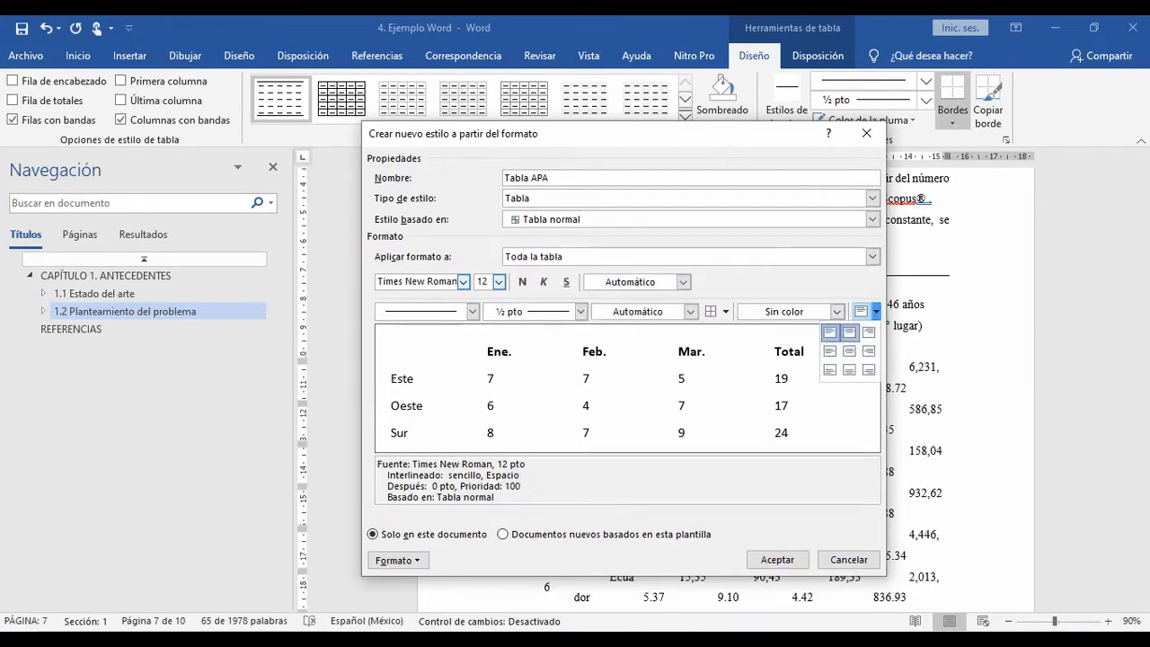
click(848, 331)
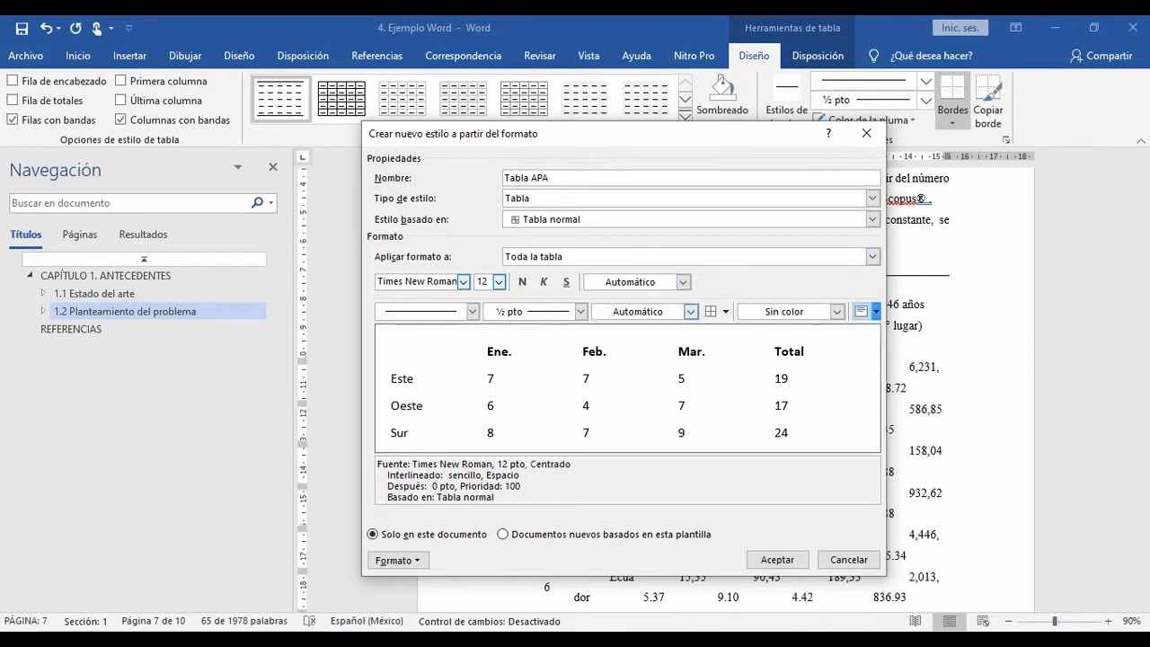
Step: Add a ½ pt bottom border to the header row in the Tabla APA style
click(871, 256)
key(Down)
key(Down)
key(Down)
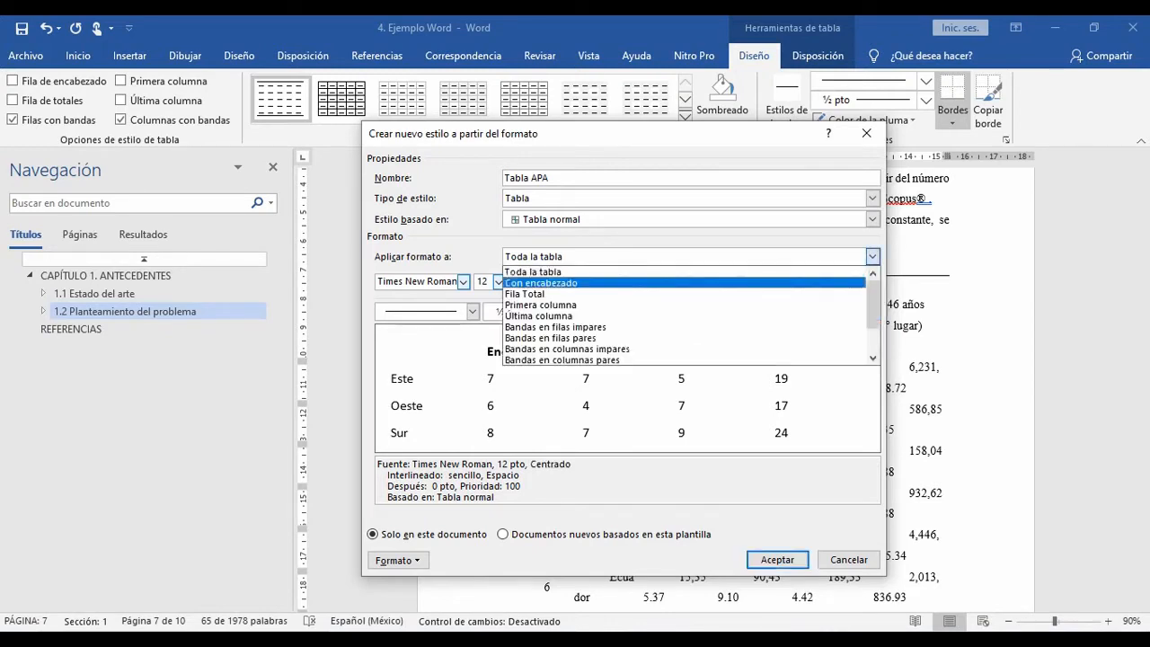
key(Return)
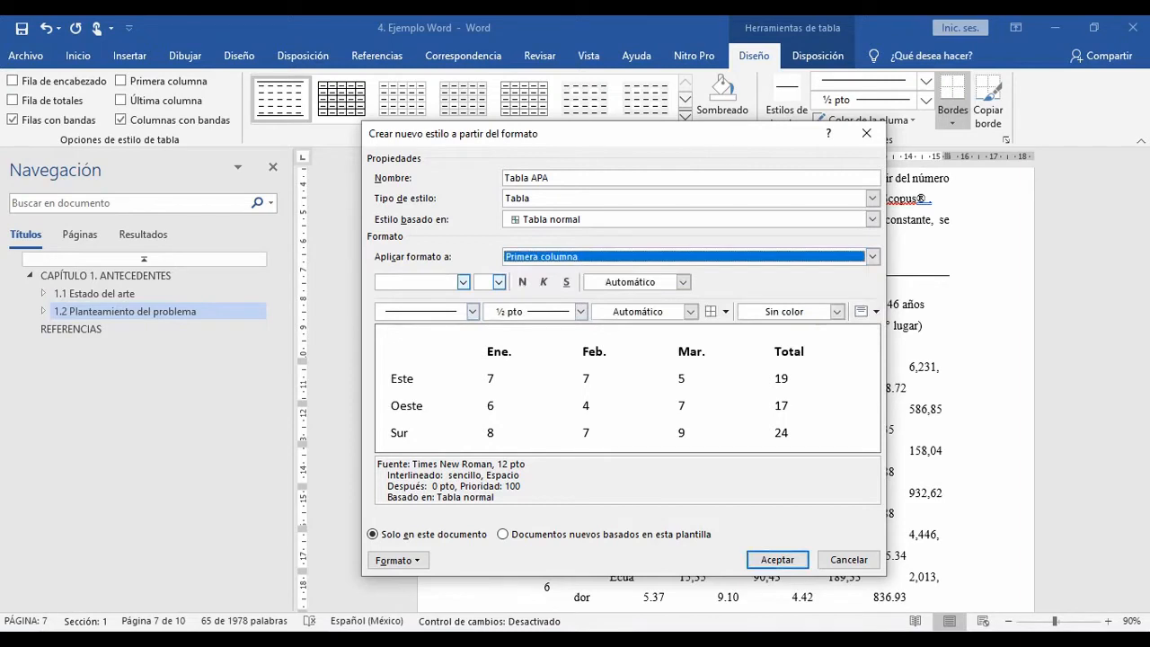
click(871, 257)
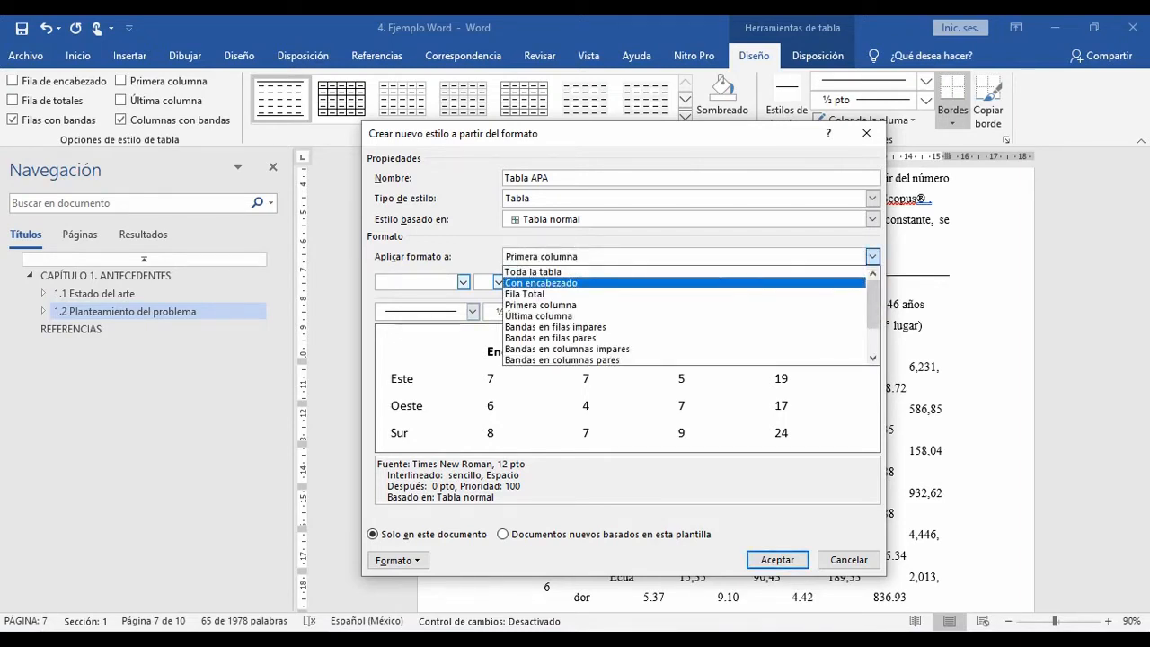
key(Return)
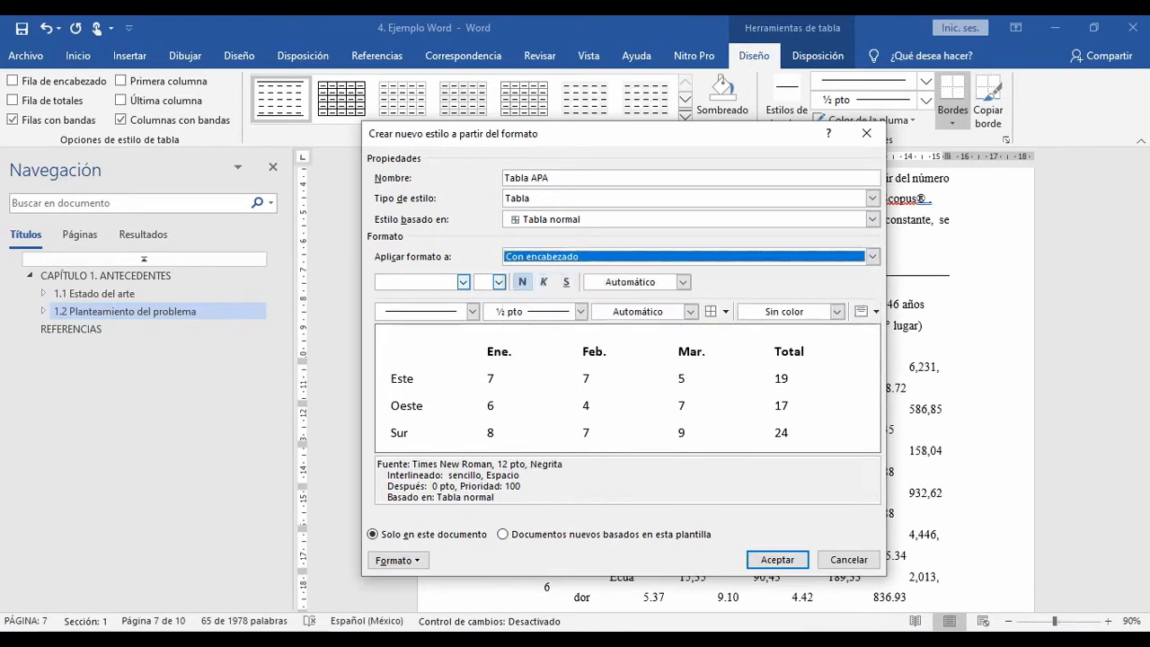
click(725, 310)
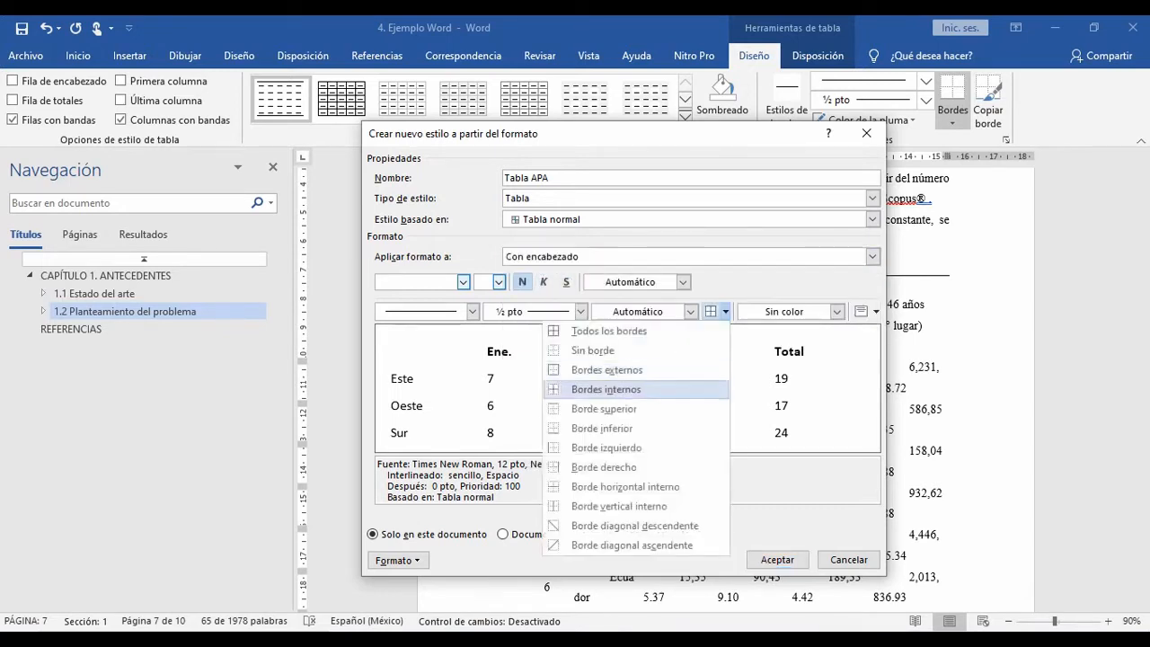
click(604, 409)
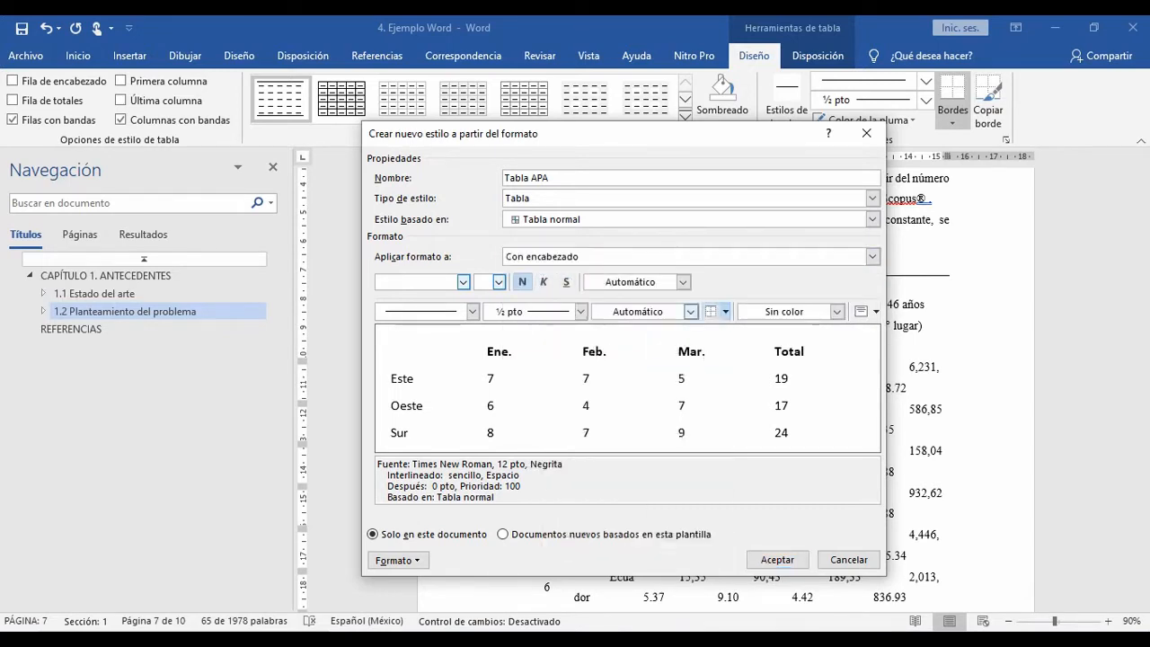
click(725, 310)
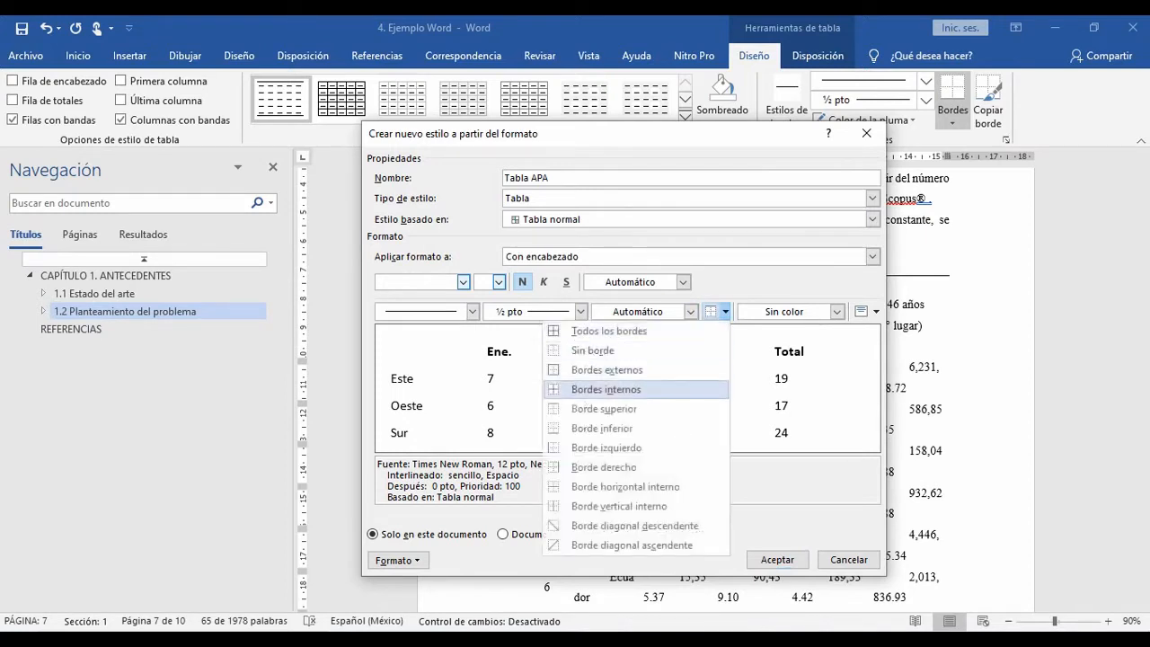
click(601, 428)
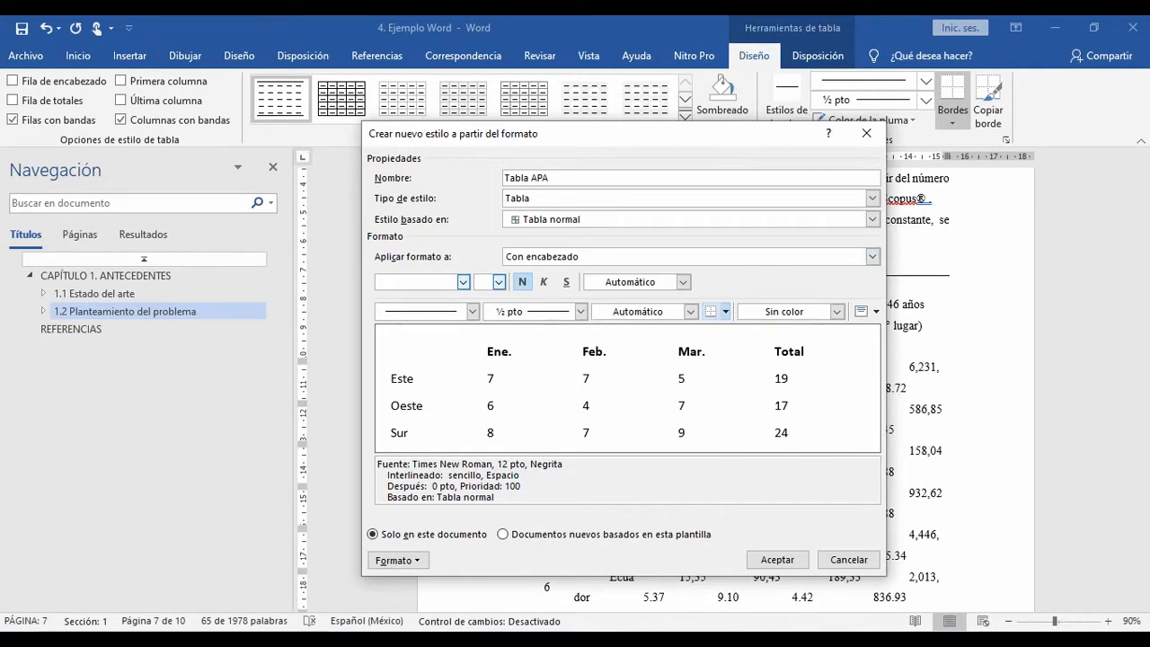
click(875, 311)
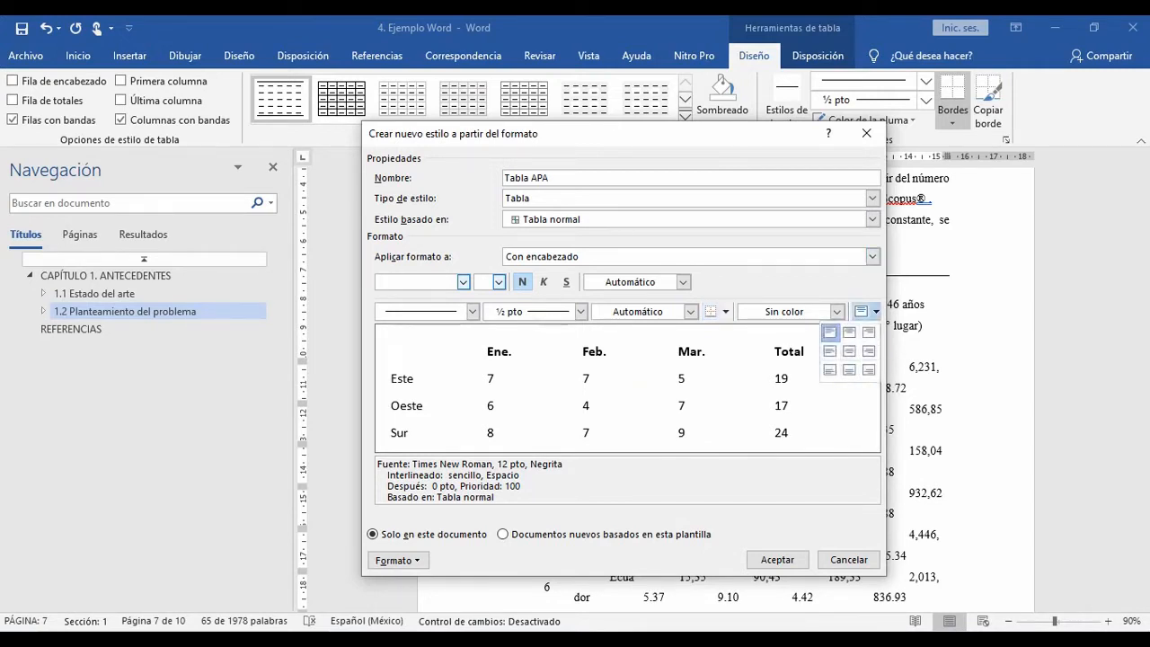
click(690, 311)
click(724, 311)
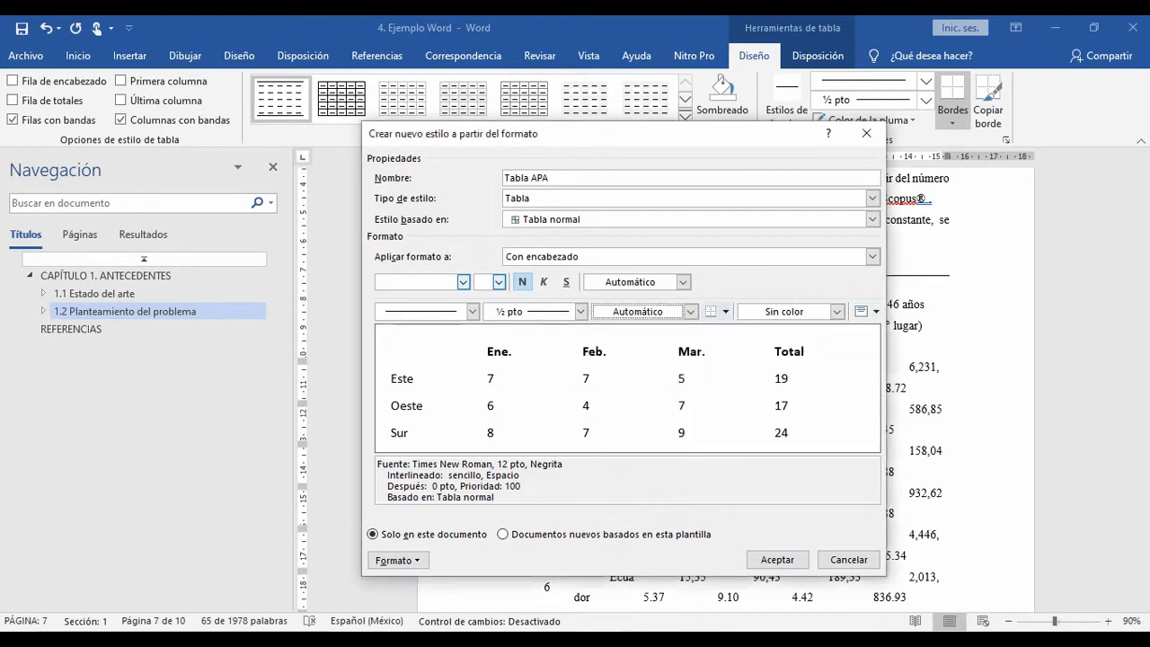
click(710, 311)
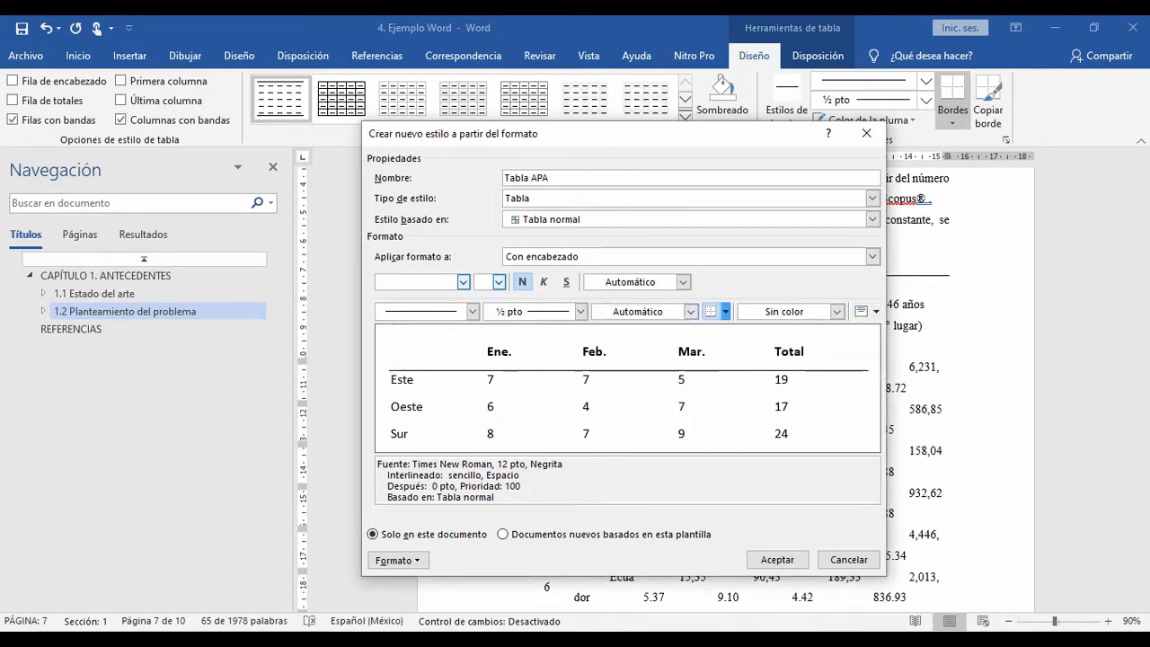
Step: Add a solid ½ pt top border to the header row in the Tabla APA style
click(471, 311)
click(411, 347)
click(724, 311)
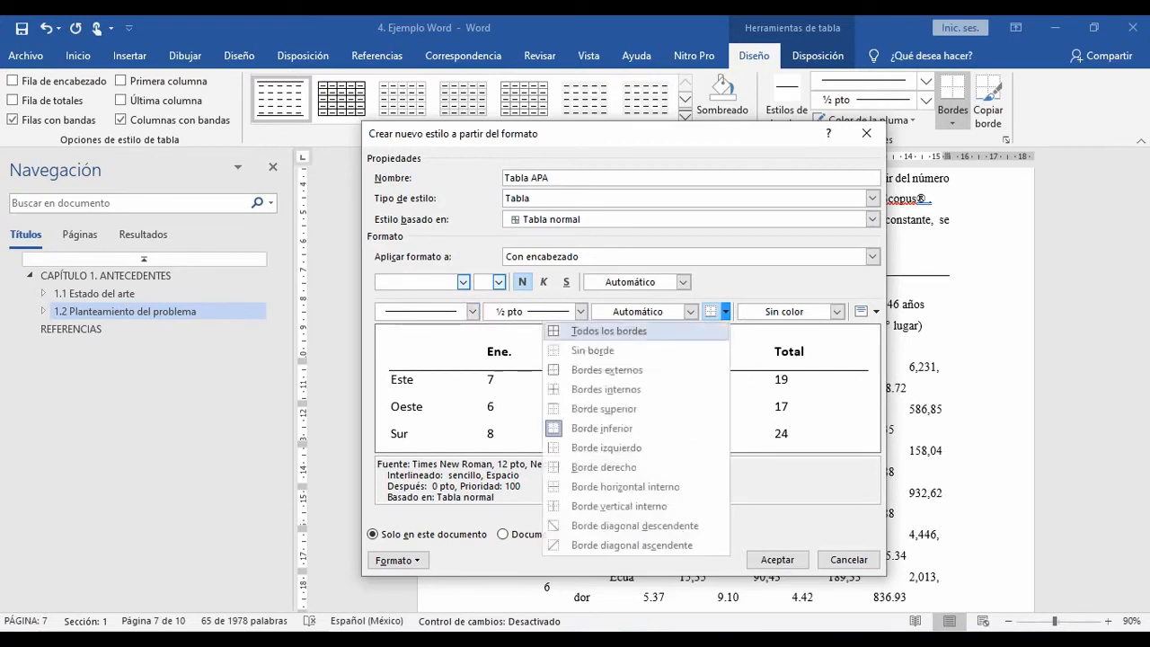
click(604, 409)
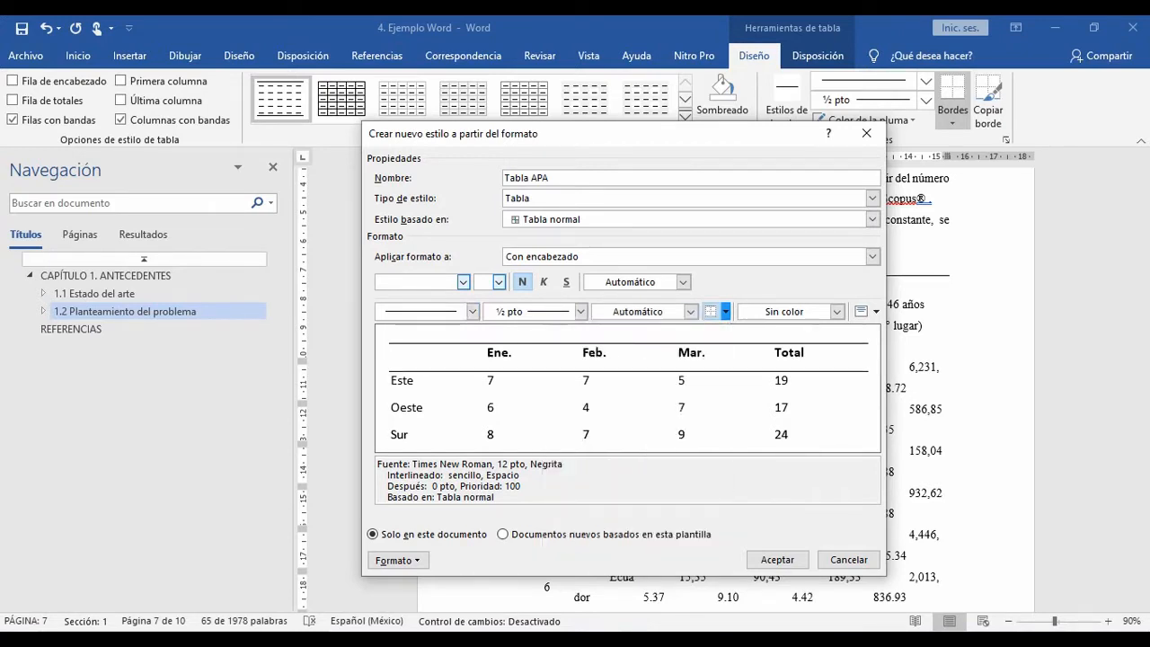
Step: Save the new Tabla APA table style for this document only
click(725, 311)
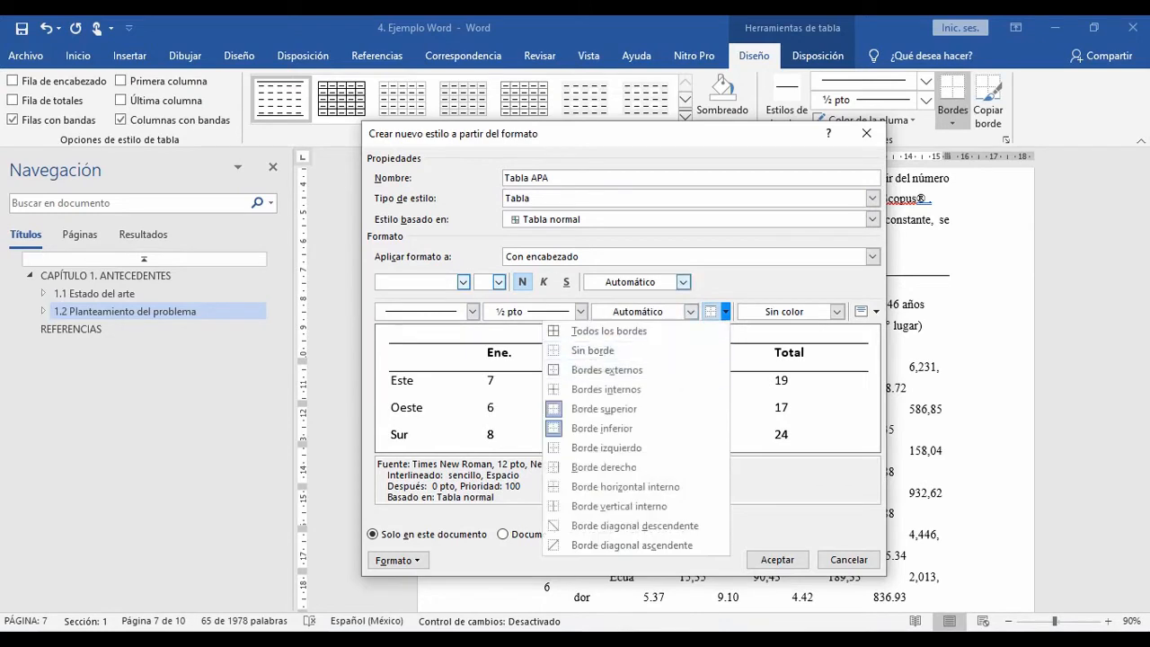
click(872, 257)
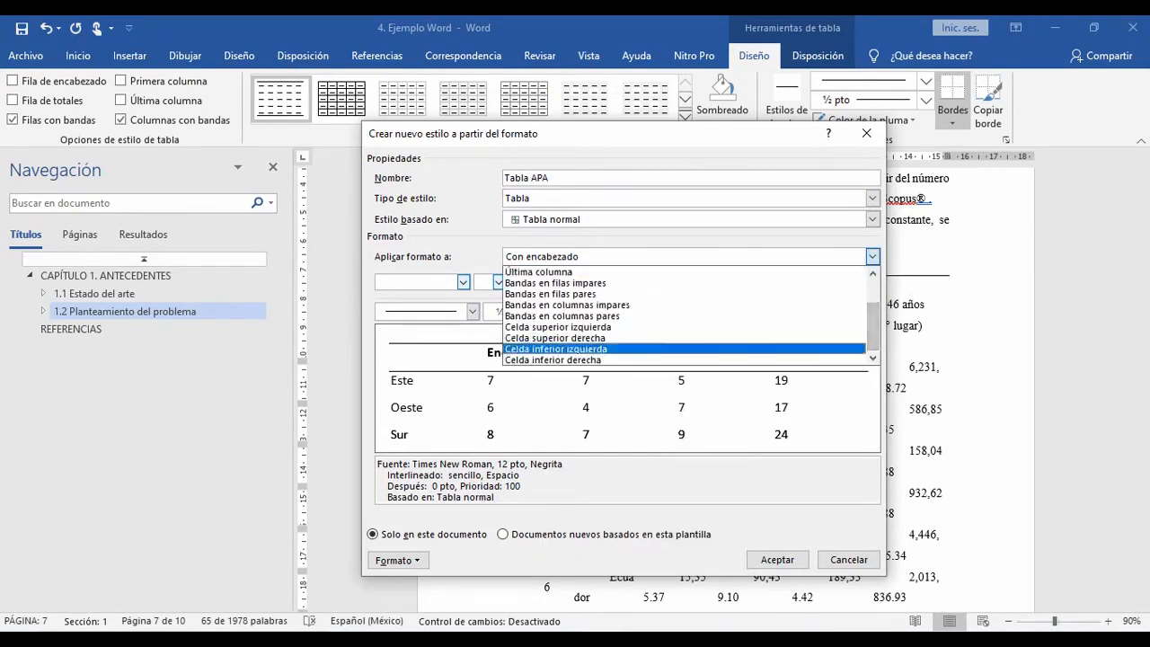
key(Escape)
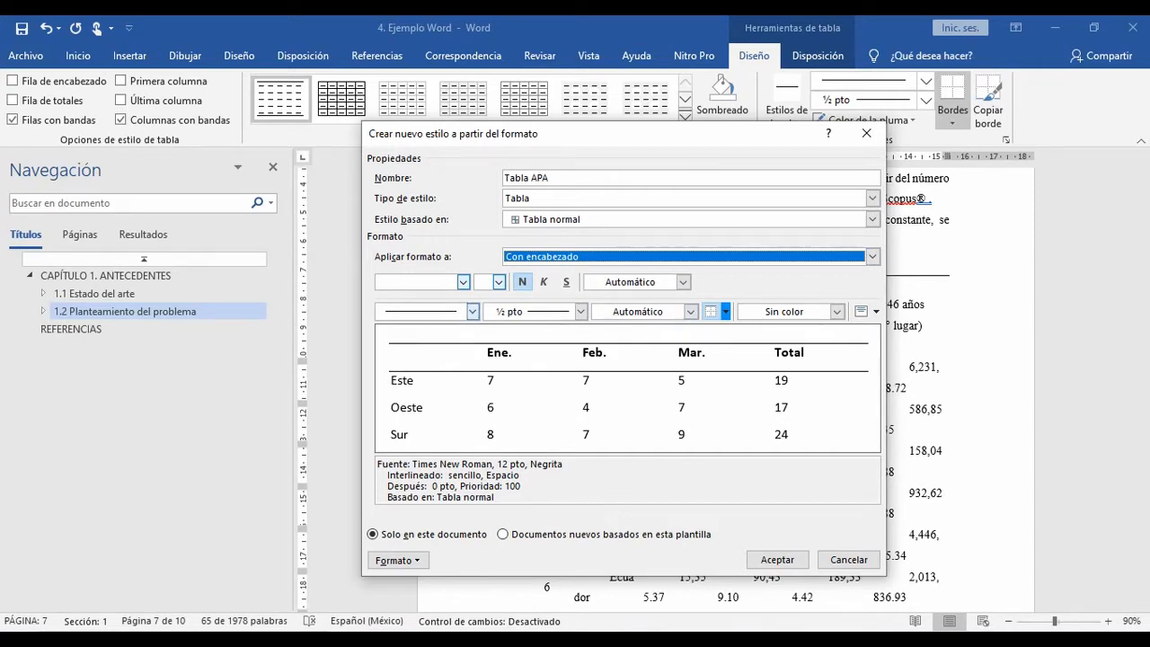
click(471, 311)
key(Escape)
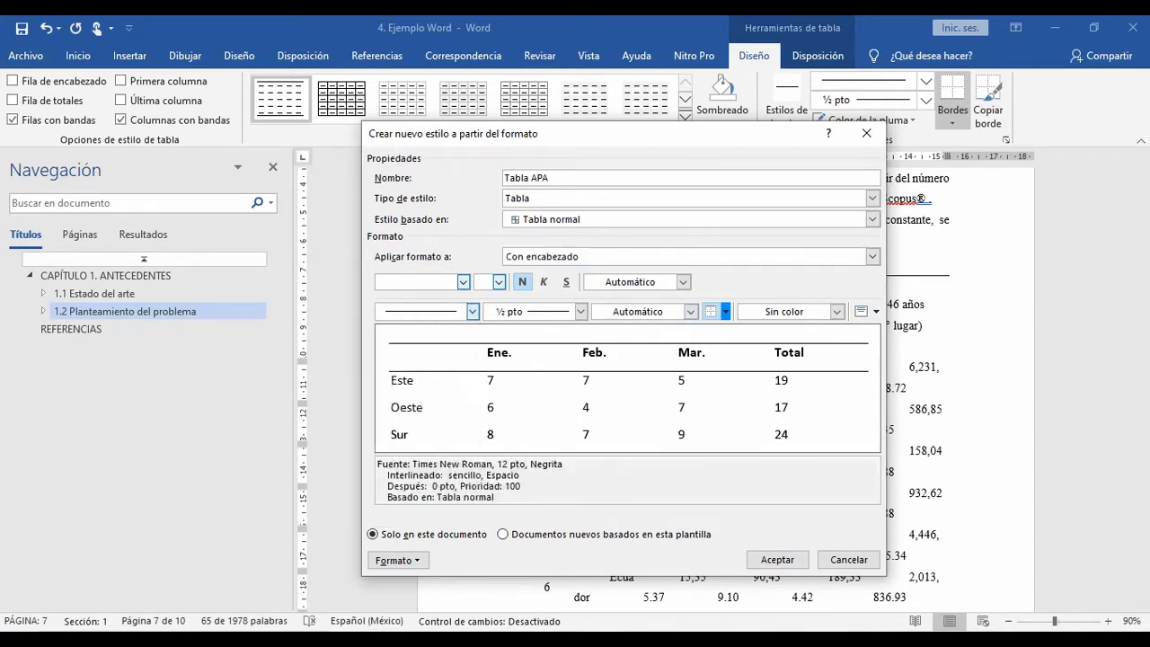
click(726, 311)
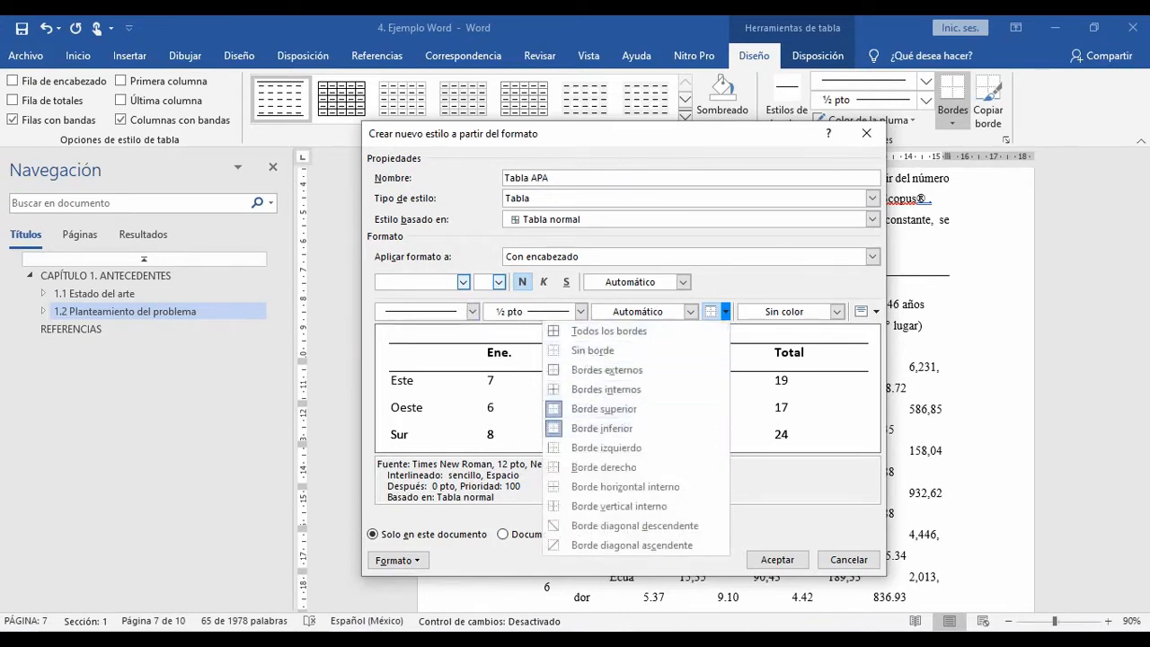
key(Escape)
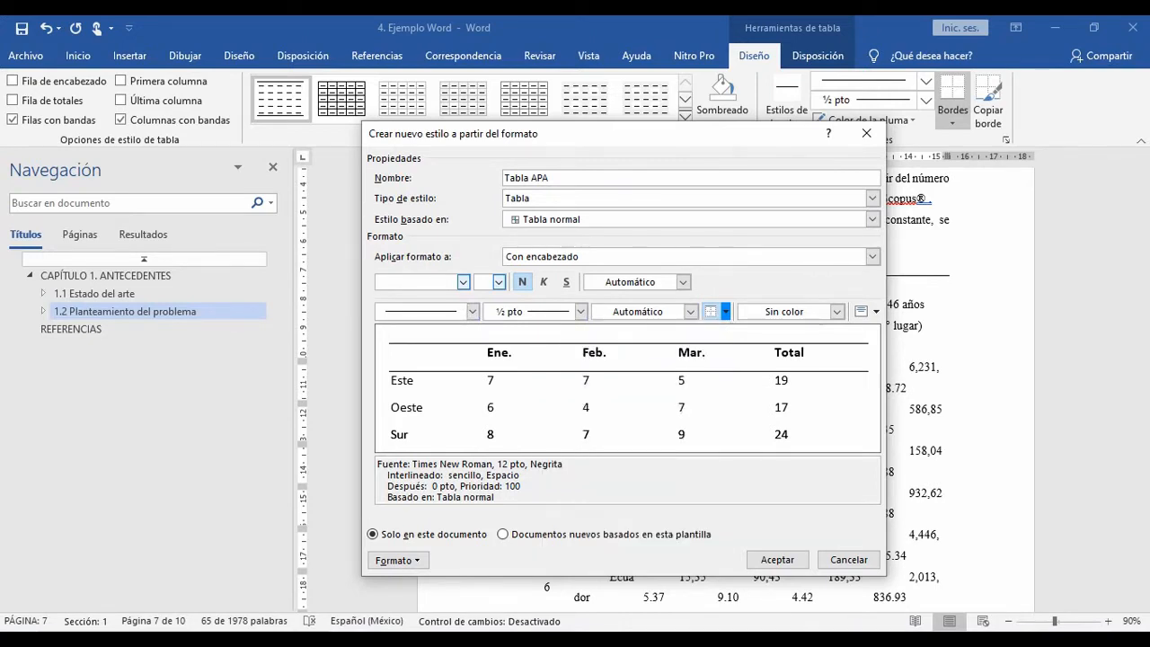
click(872, 257)
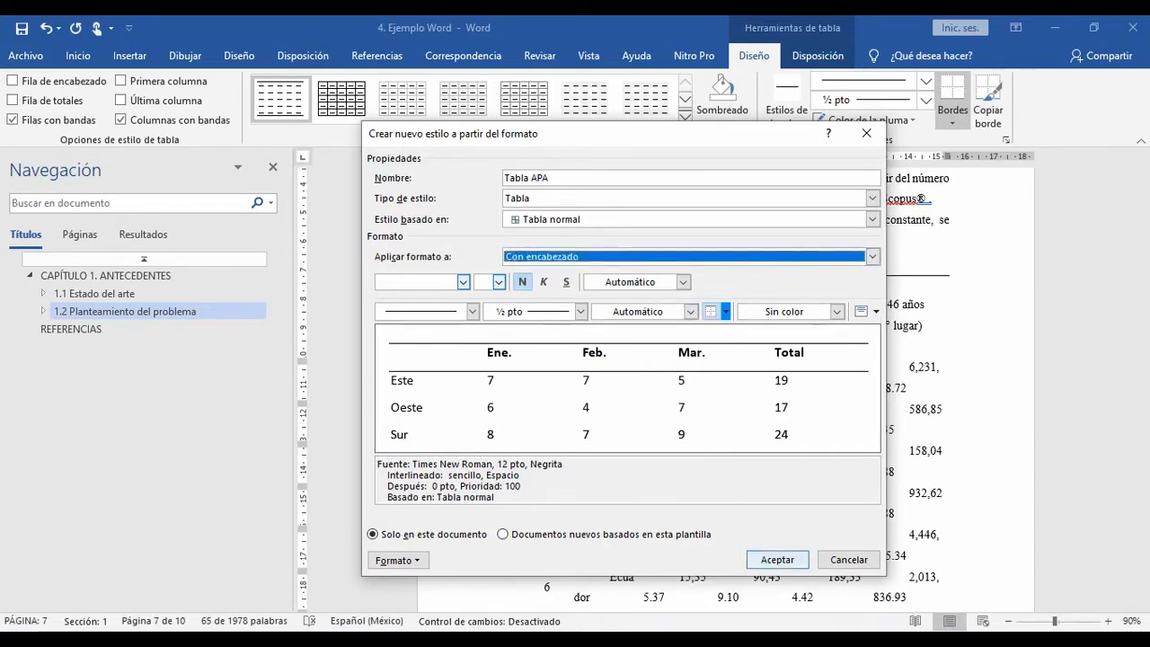
click(777, 559)
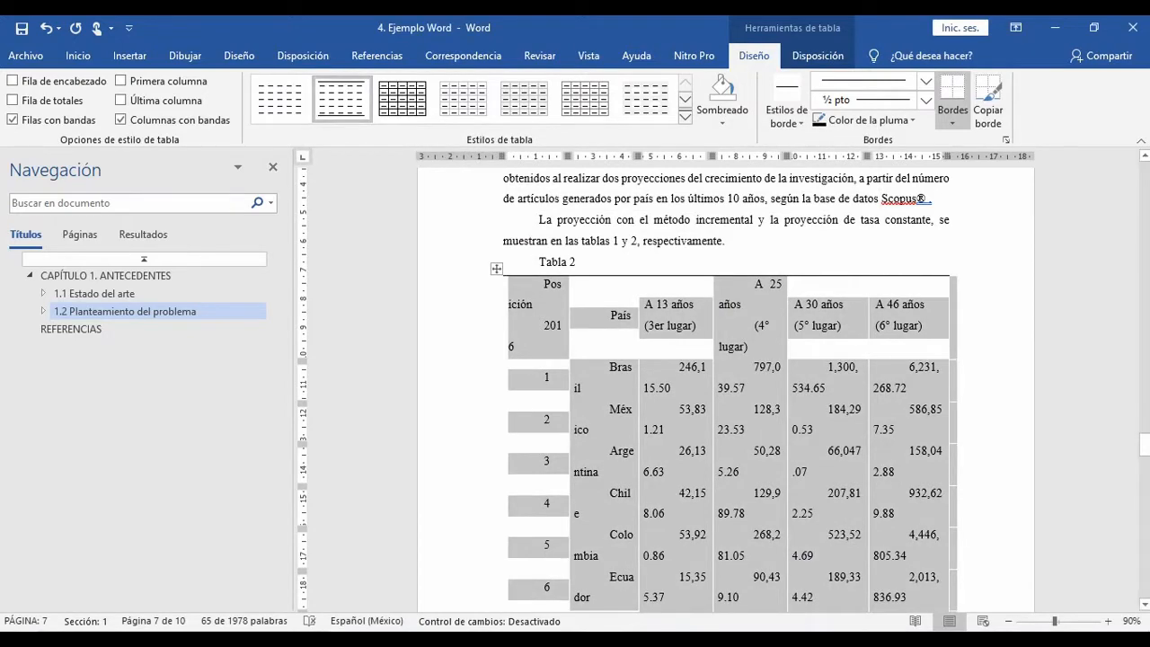
Step: Examine the header, top edge and bottom edge of Tabla 2 for the borders it shows
click(534, 304)
click(495, 269)
scroll(726, 390, down, 3)
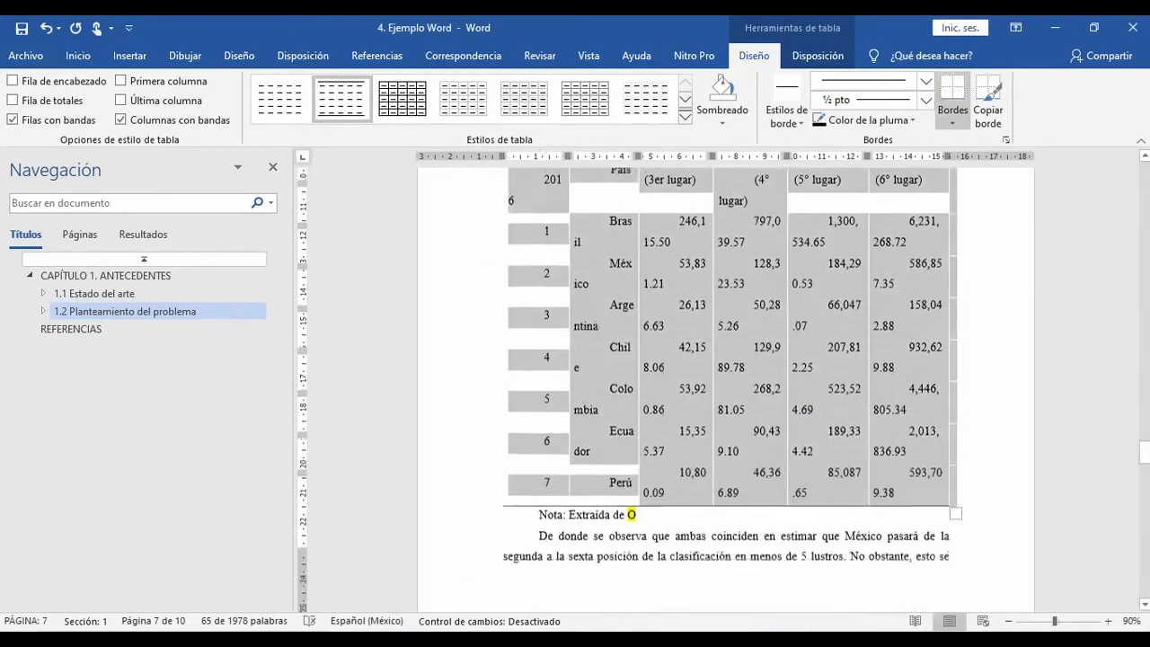
click(587, 299)
scroll(623, 173, up, 5)
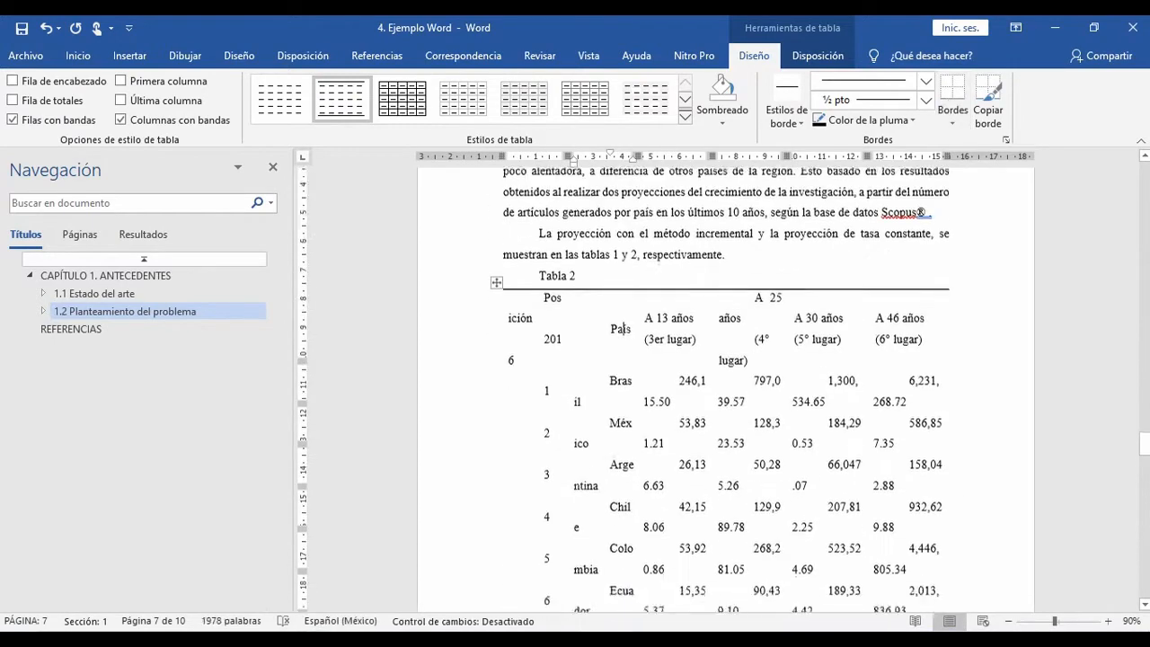
scroll(623, 172, down, 3)
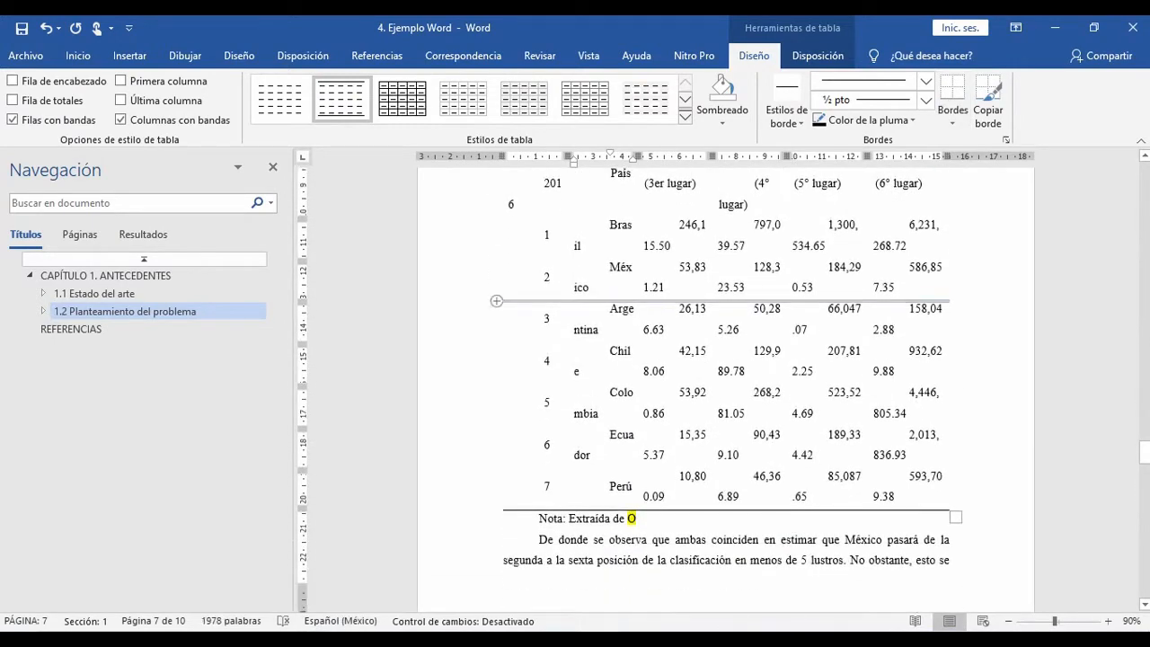
scroll(623, 172, up, 3)
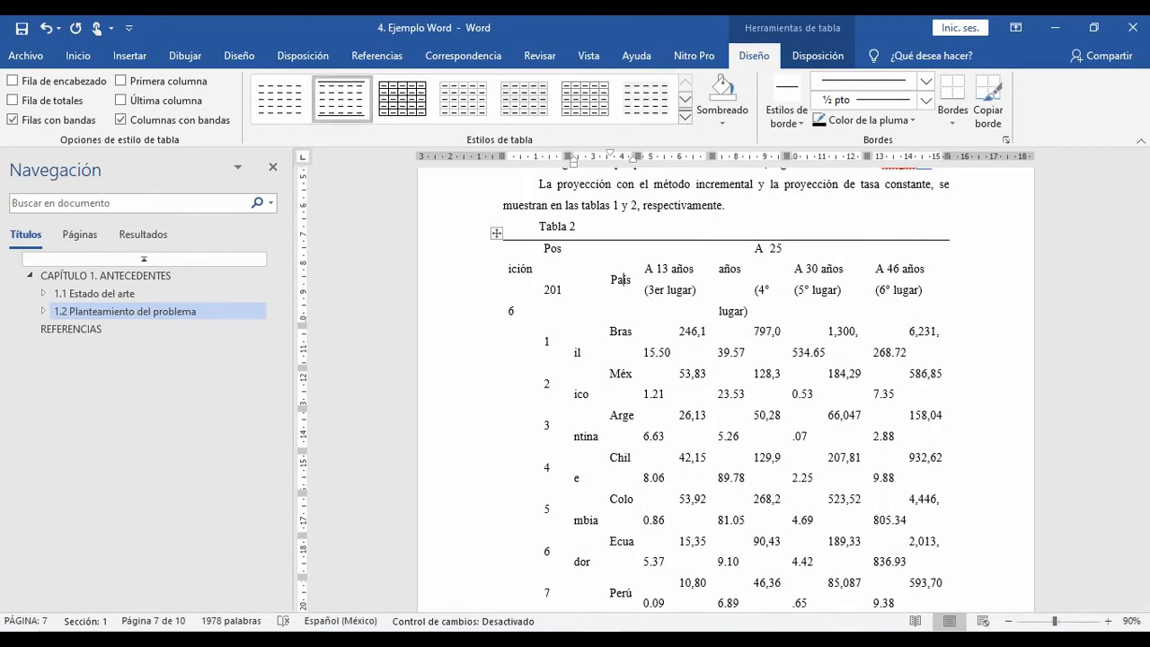
Step: Open the Tabla APA style for modification, with the formatting applied to the whole table
right_click(362, 97)
key(Down)
key(Down)
key(Down)
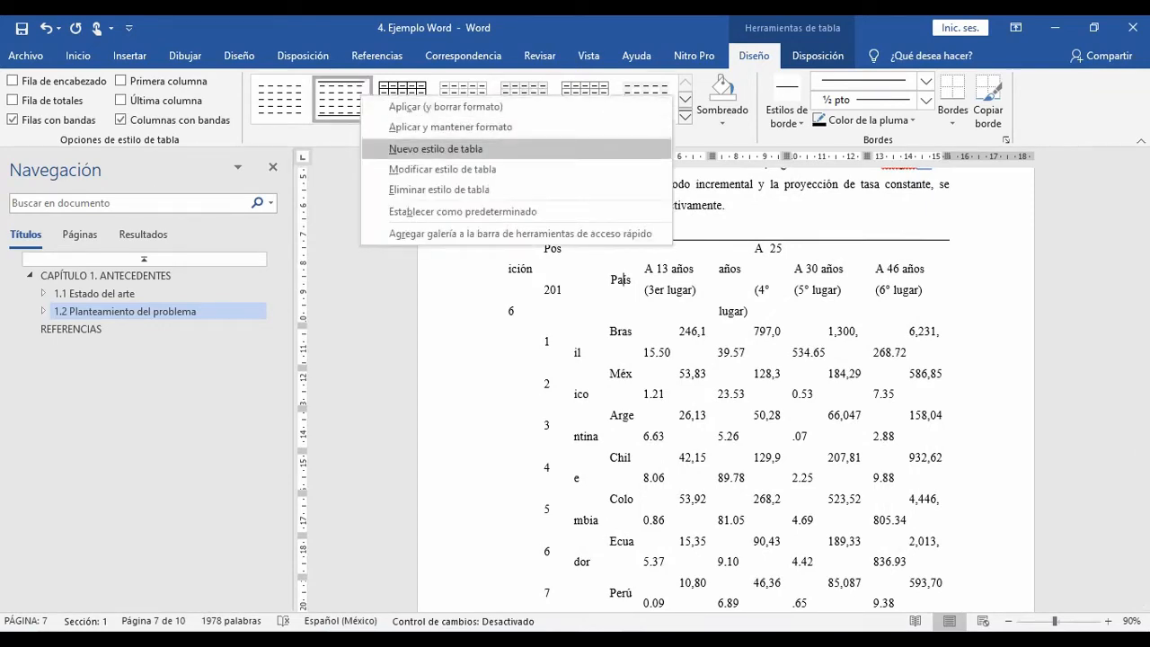
click(442, 169)
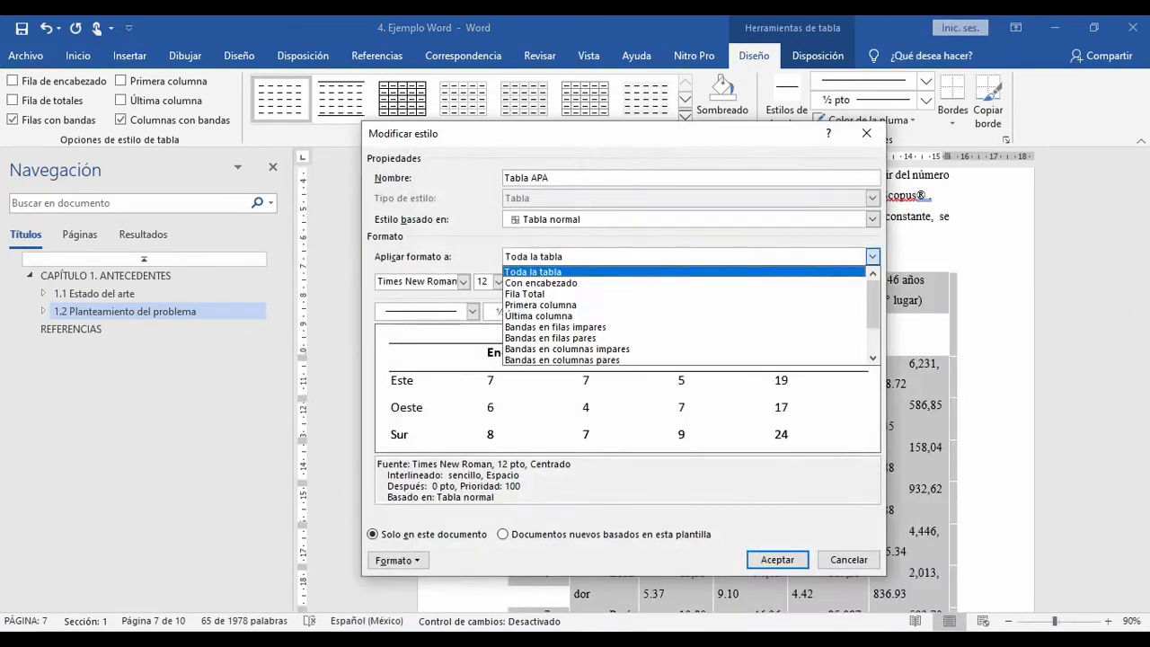
click(539, 269)
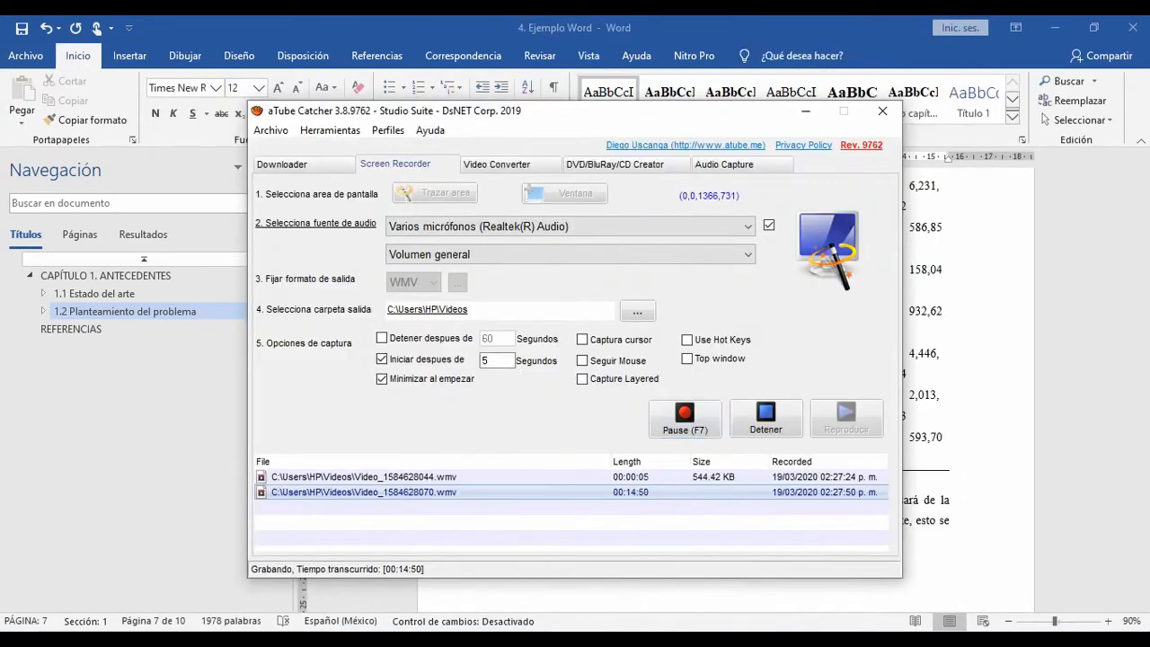
Step: Return to the document, select Tabla 2 and confirm the Tabla APA style with Times New Roman 8 pt for the whole table
click(804, 111)
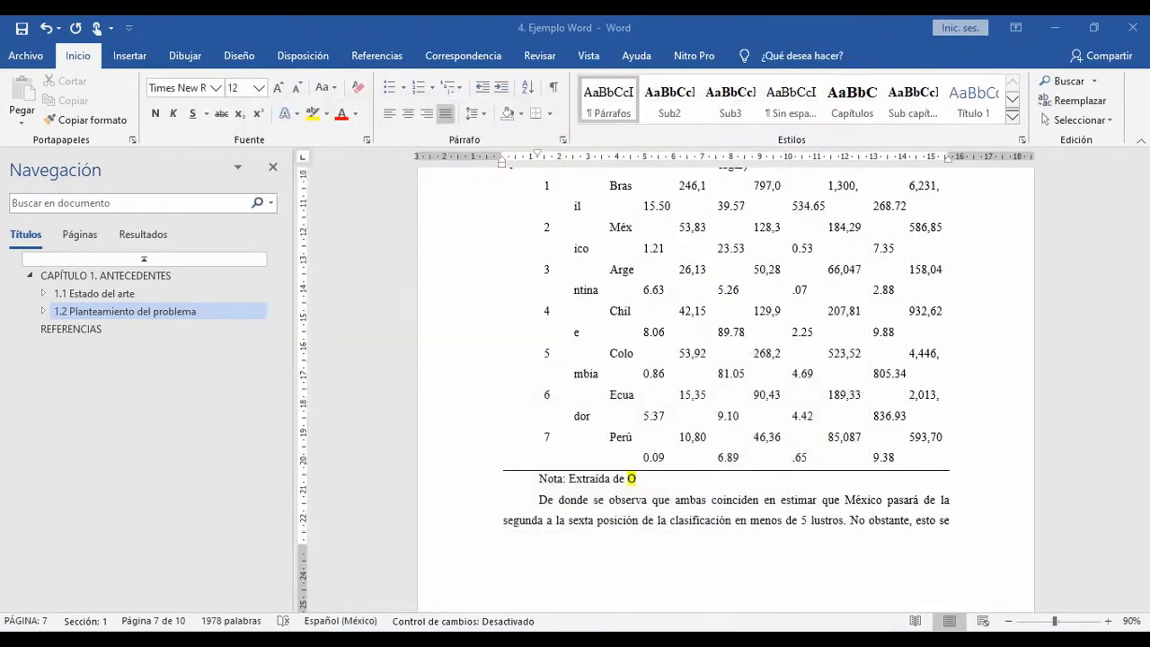
scroll(726, 386, up, 5)
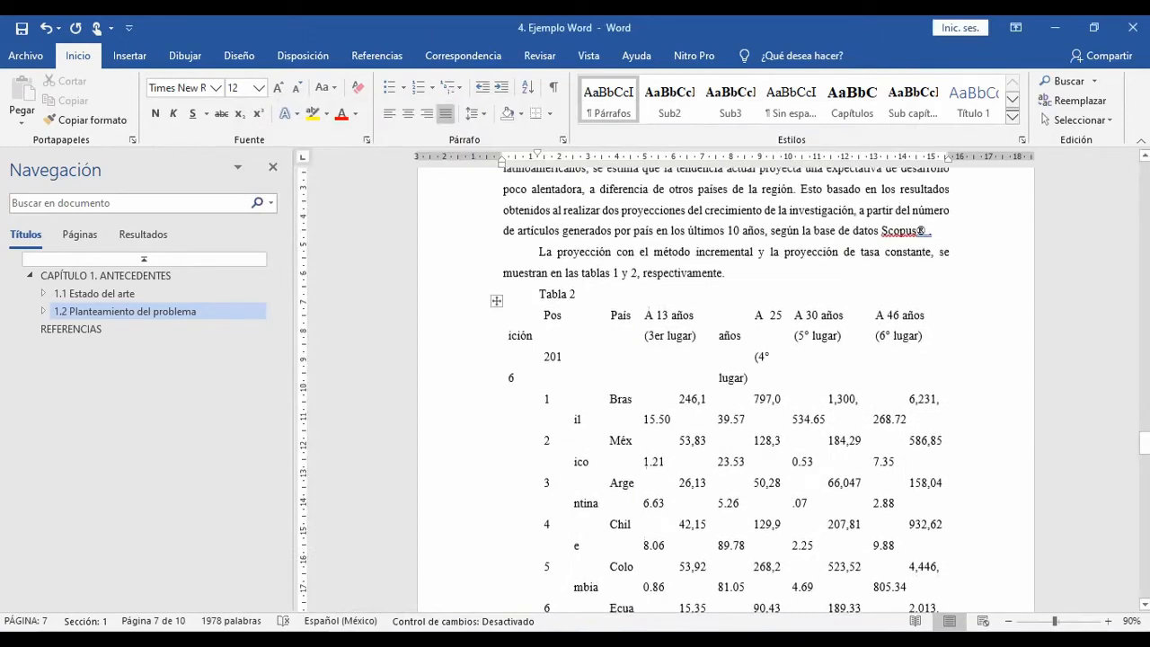
scroll(725, 386, up, 1)
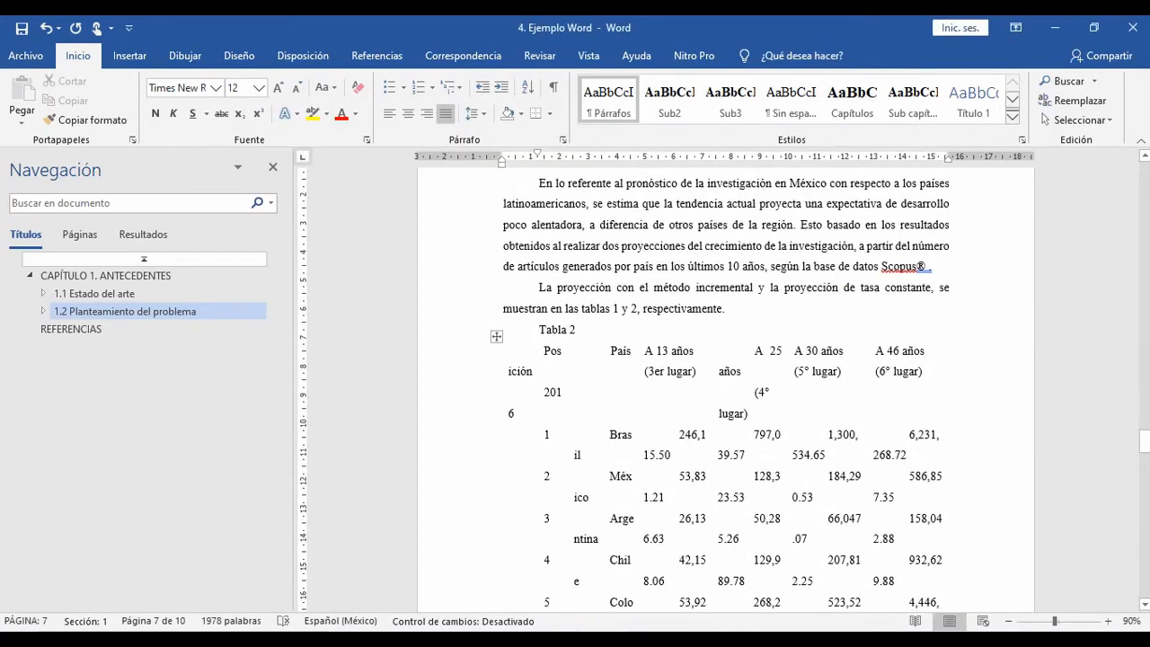
click(496, 336)
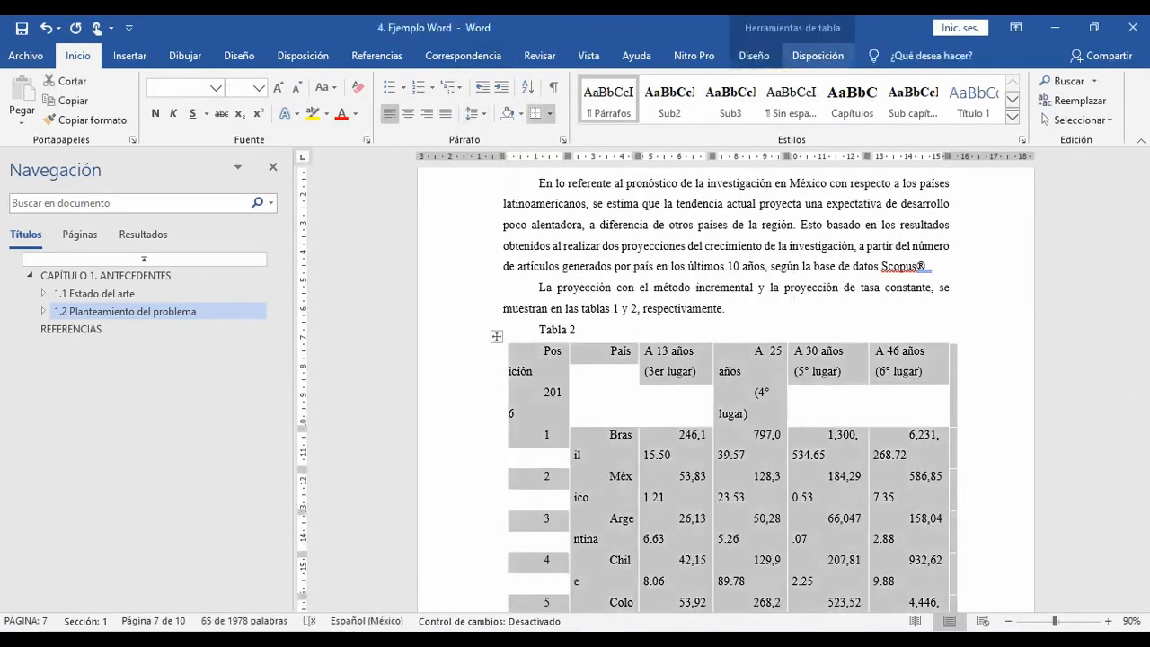
click(754, 56)
right_click(291, 96)
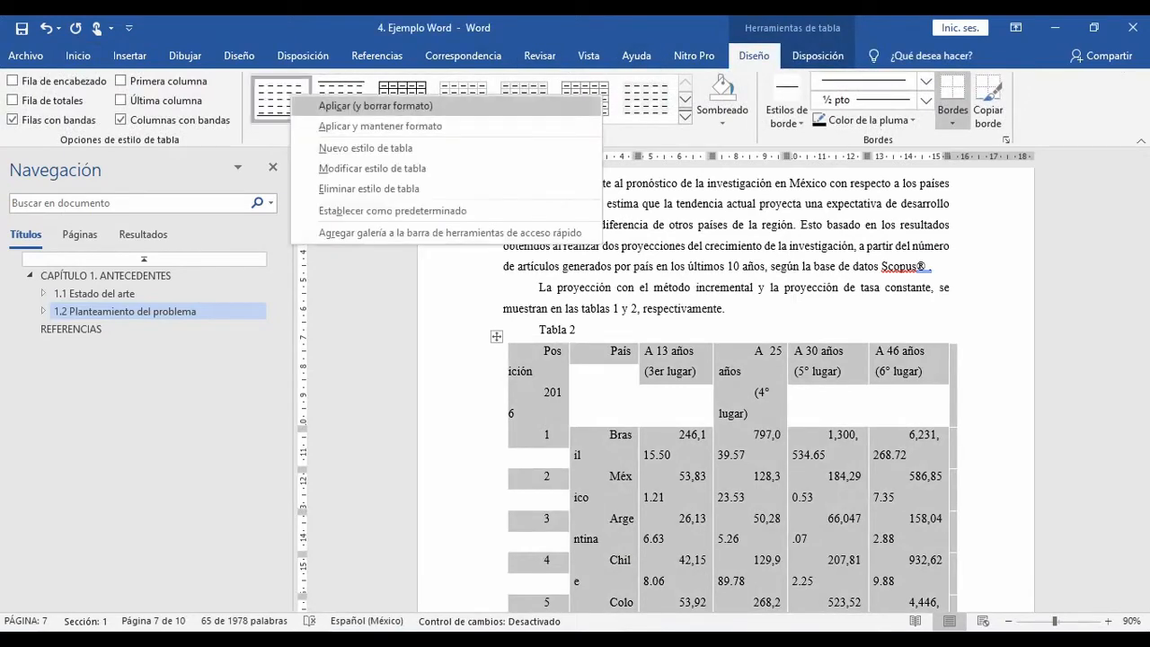
click(372, 168)
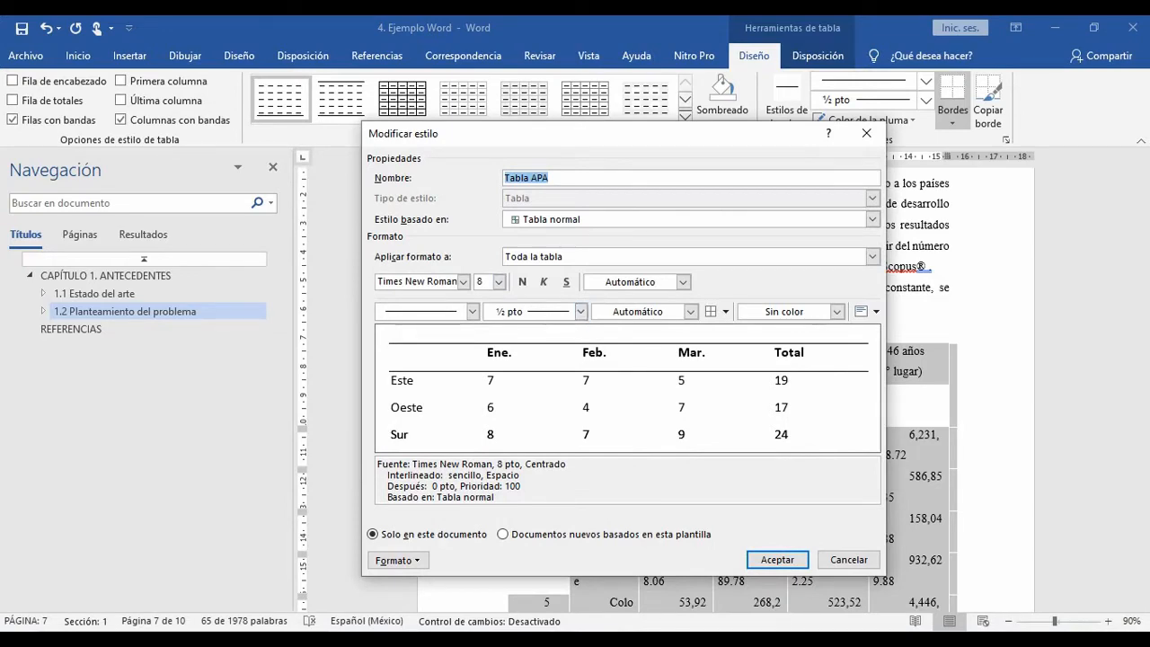
click(777, 558)
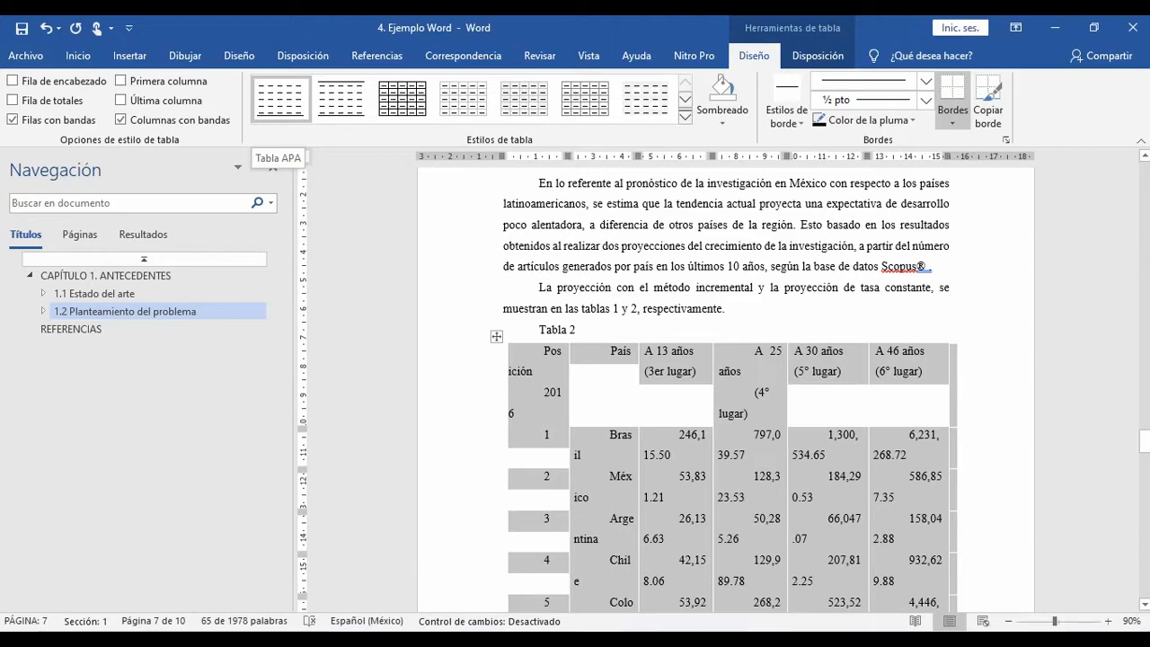
Step: Examine the notes under Tabla 2 and Tabla 1 and the descriptive title above Tabla 1
scroll(726, 386, down, 8)
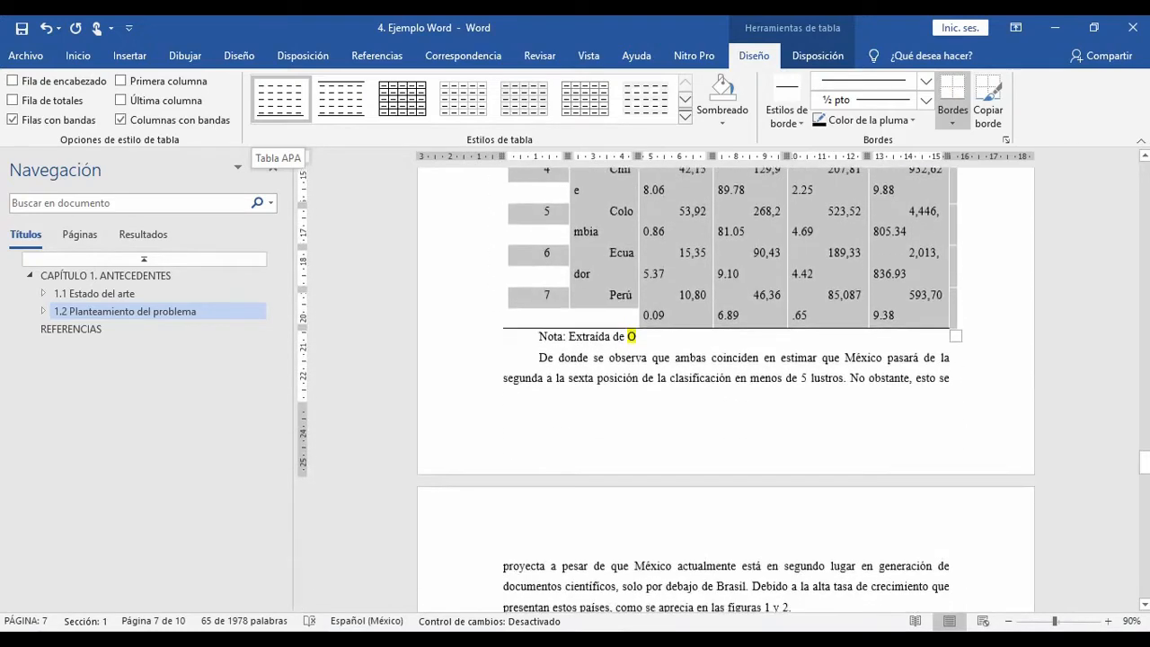
click(638, 337)
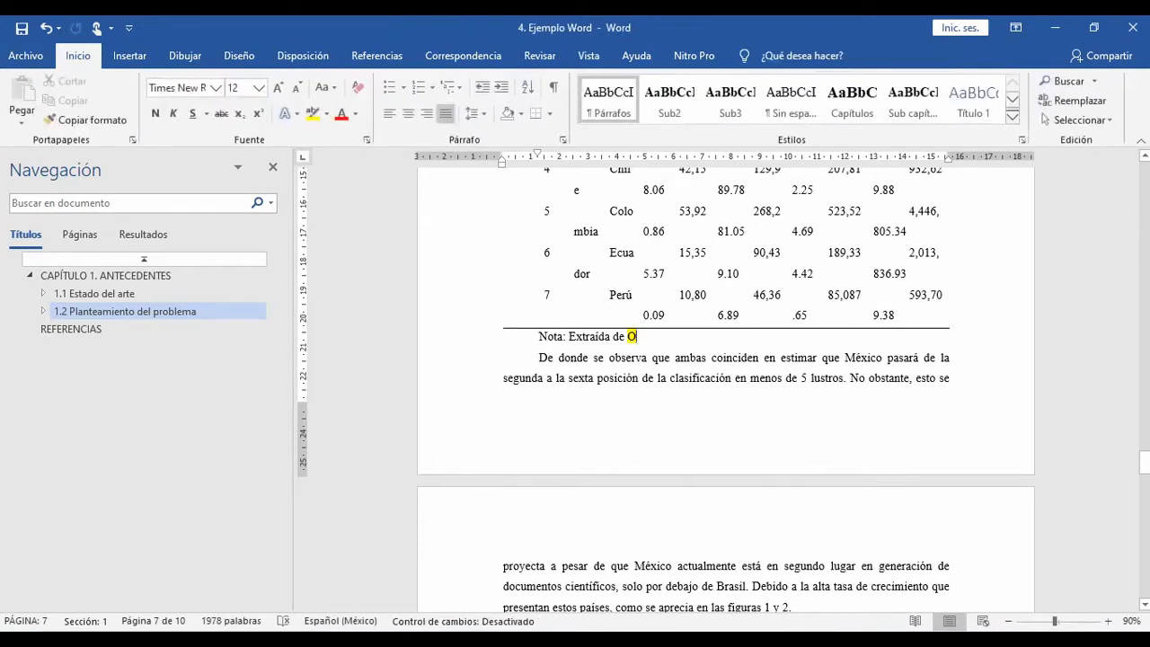
scroll(725, 386, up, 9)
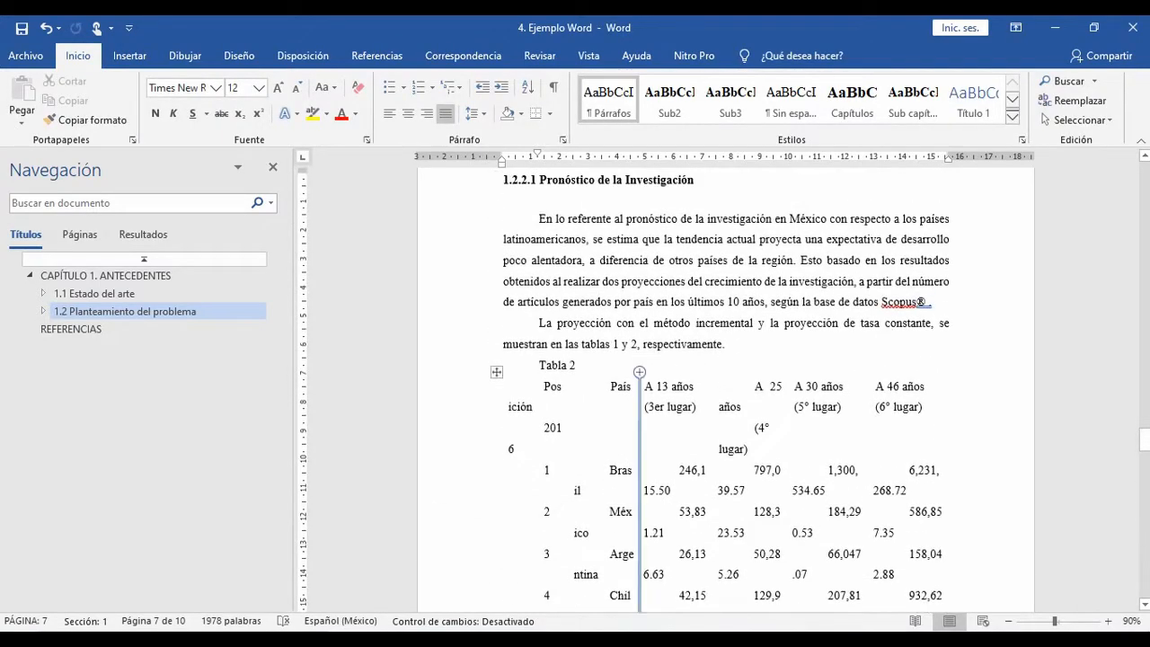
scroll(726, 386, up, 16)
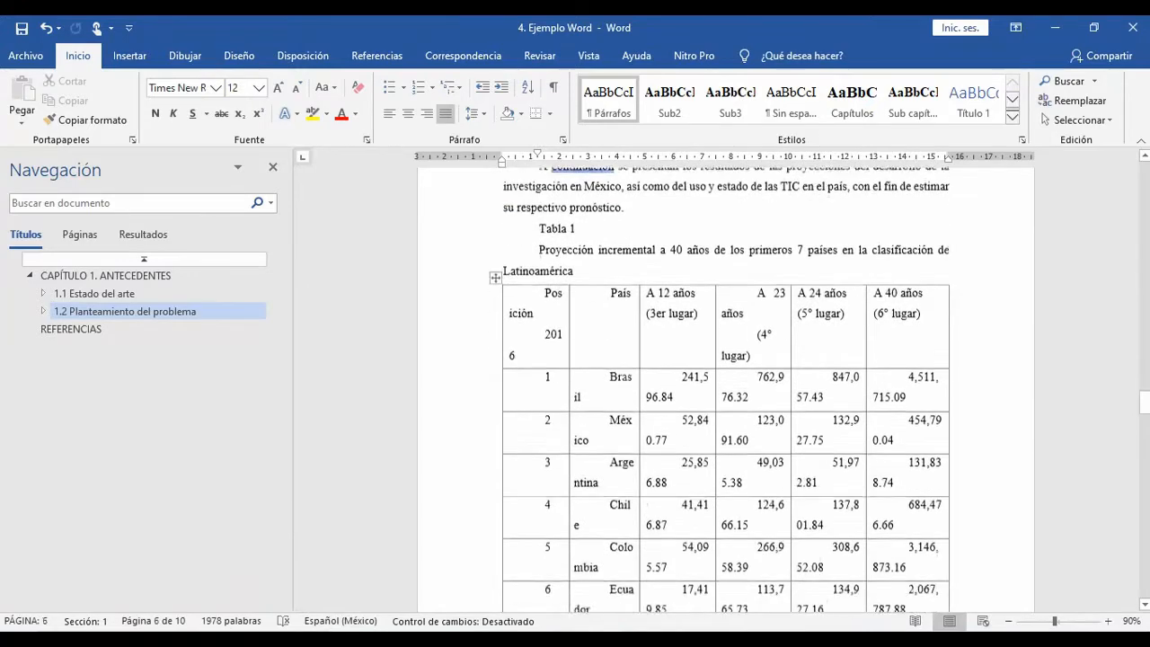
scroll(726, 386, down, 1)
click(570, 220)
drag(539, 241, 575, 261)
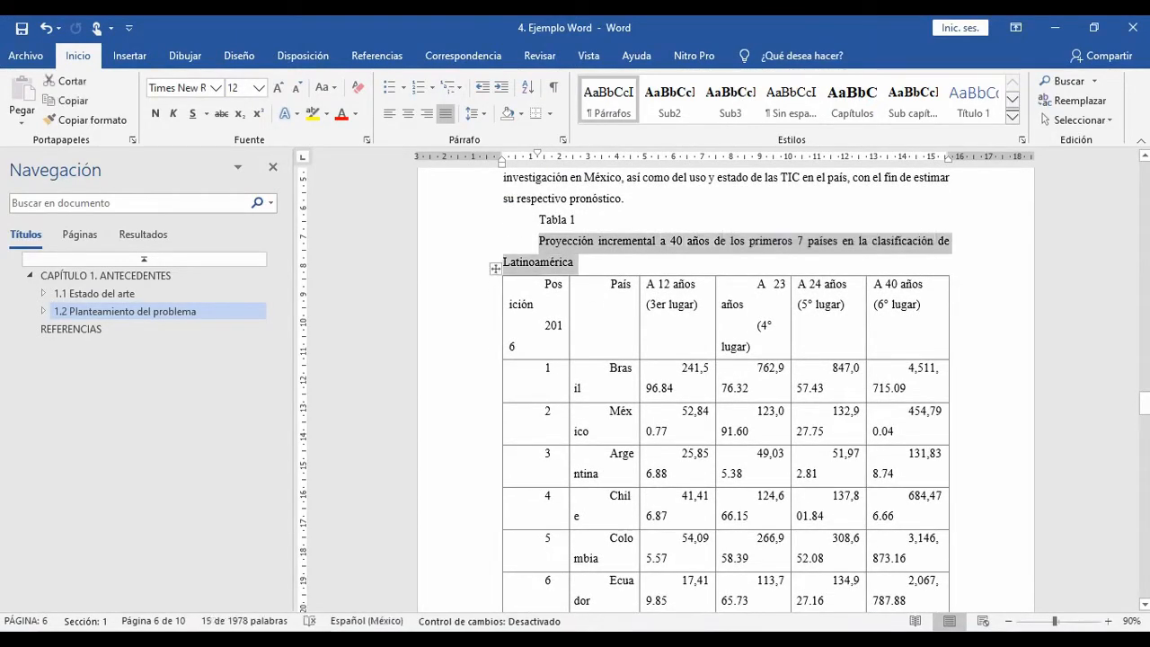
scroll(575, 261, down, 1)
scroll(725, 386, down, 6)
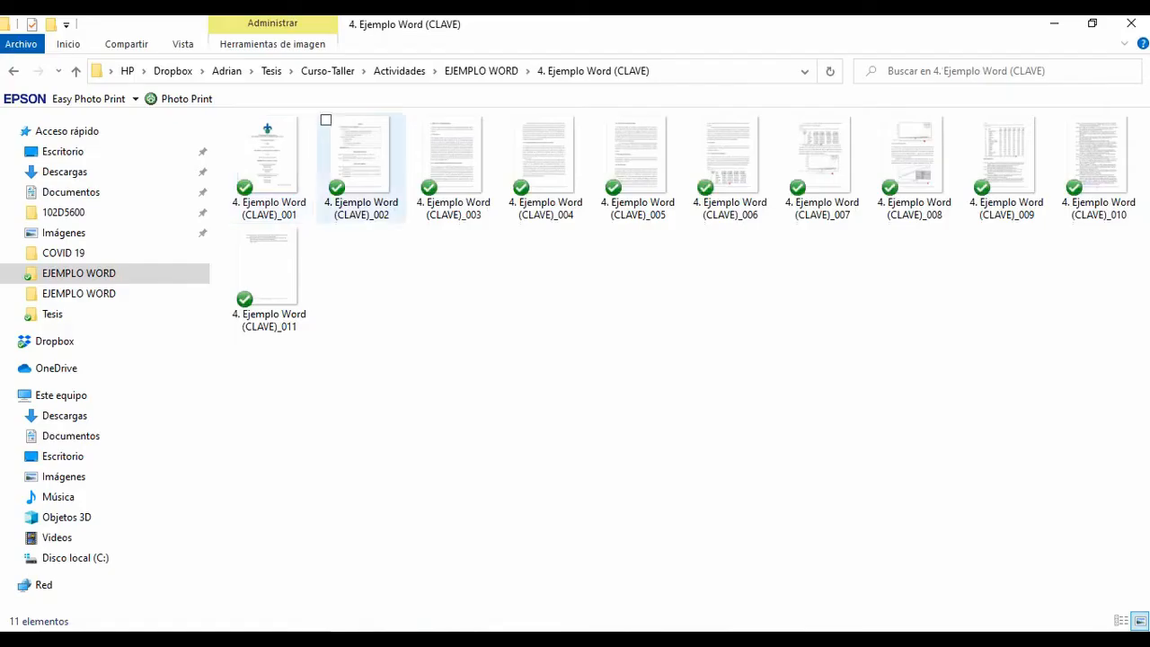
Step: Check Tabla 1's note in the key image 4. Ejemplo Word (CLAVE)_006 and browse its source PDF, 4 Expectativa de desarrollo de la invstigación, in Acrobat Reader
click(361, 157)
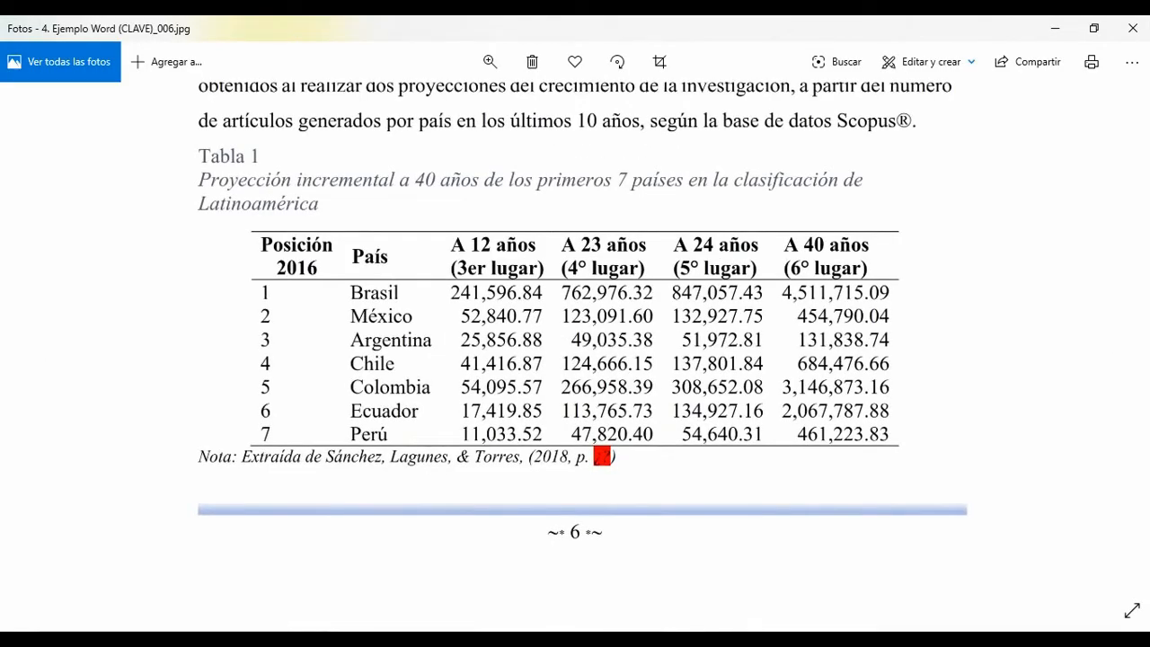
click(559, 640)
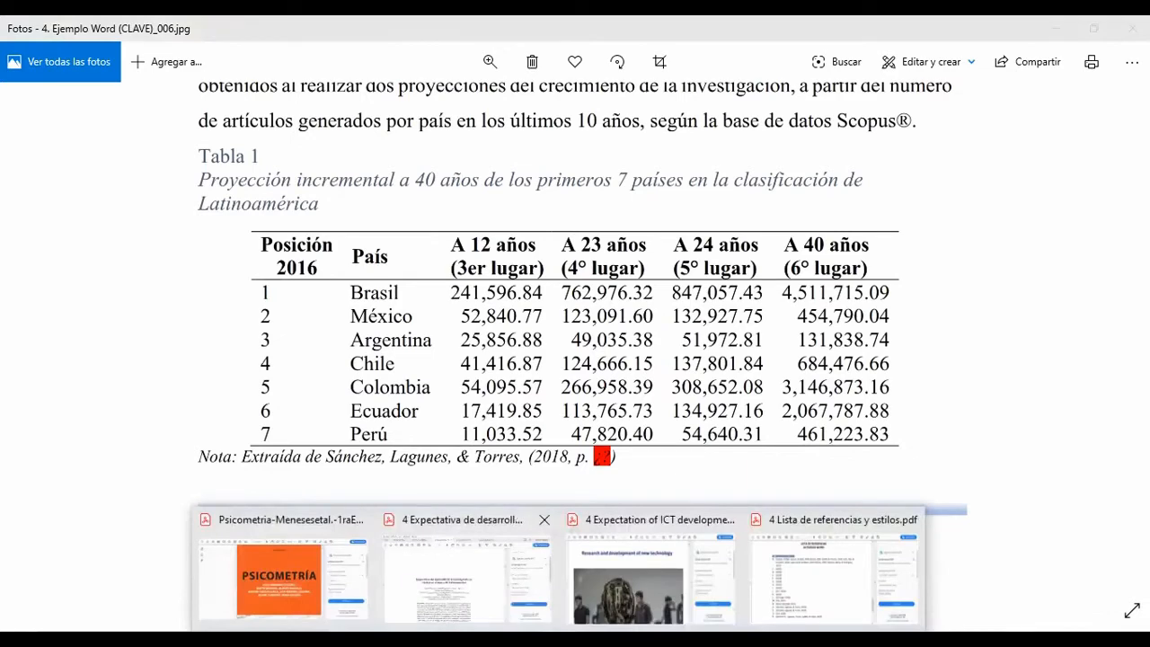
click(462, 575)
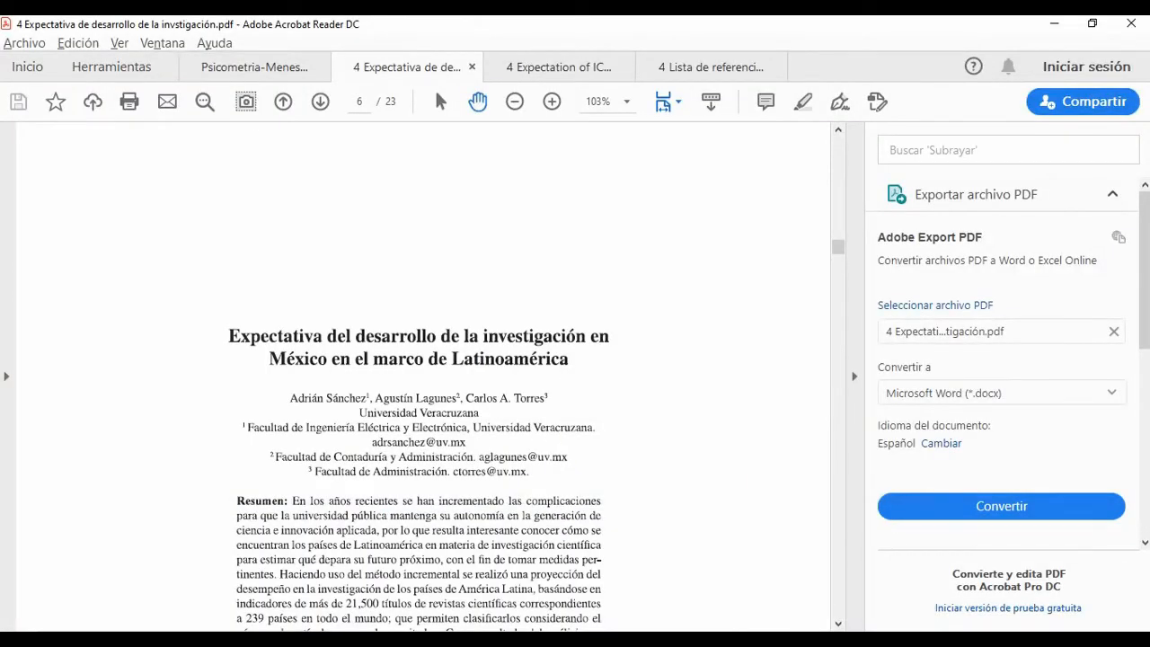
scroll(422, 378, up, 5)
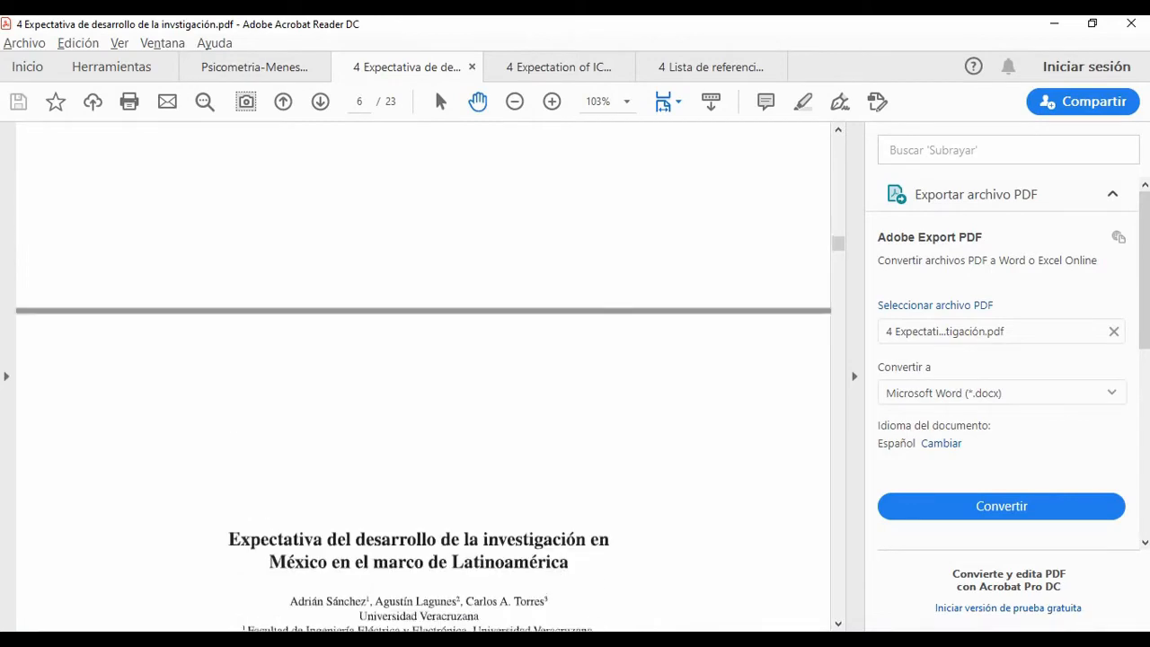
scroll(422, 378, down, 5)
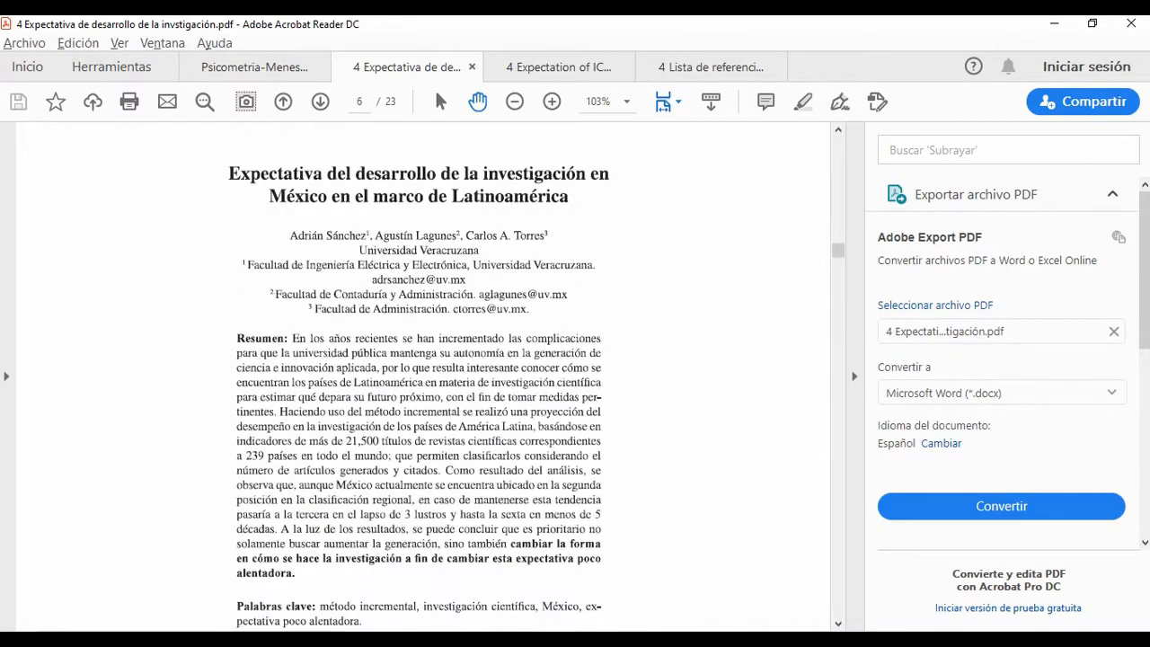
scroll(422, 377, down, 10)
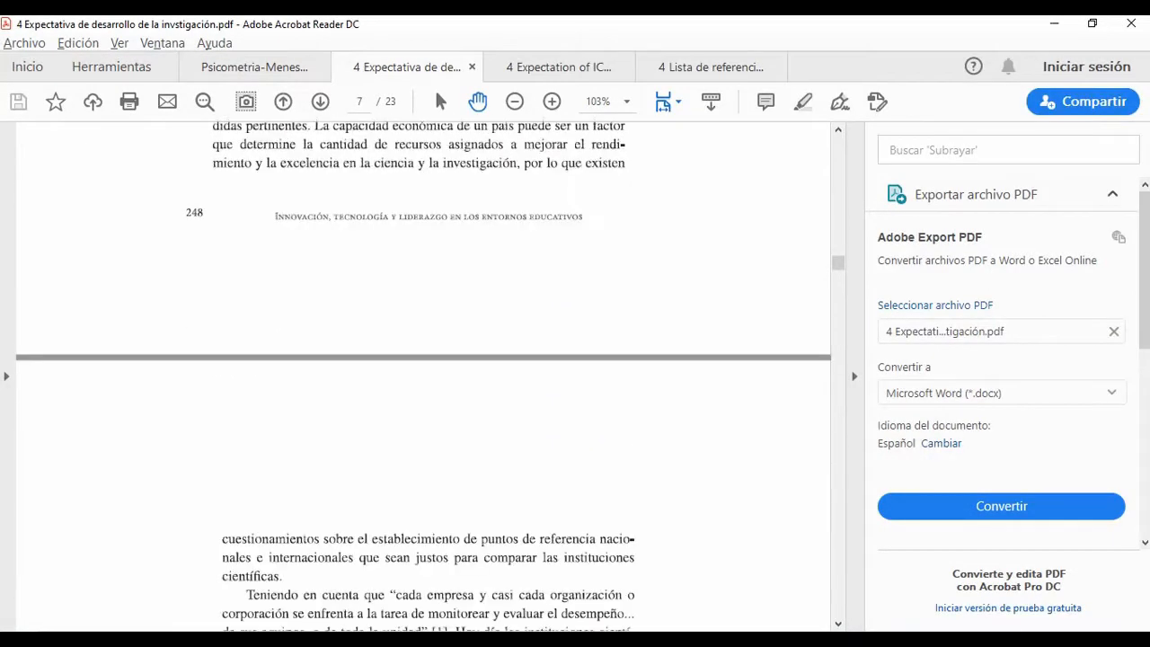
drag(837, 278, 838, 162)
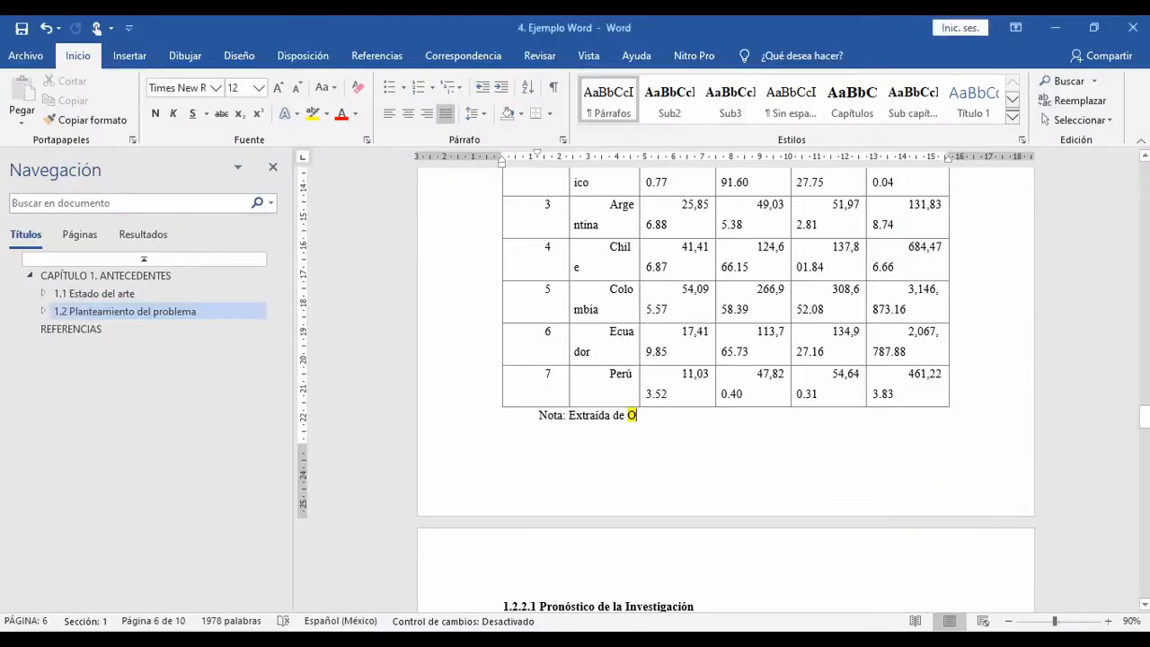
Step: In Word, select the highlighted O in the note under Tabla 1 and set the citation style to APA, Sexta edición
key(shift+Left)
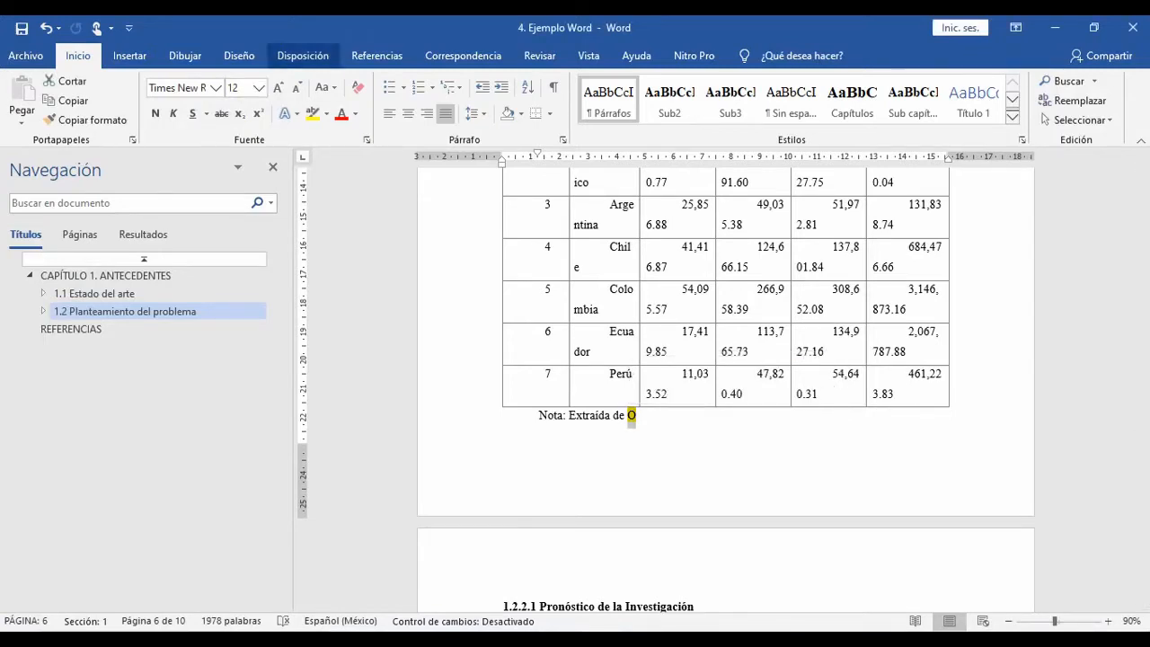
click(377, 56)
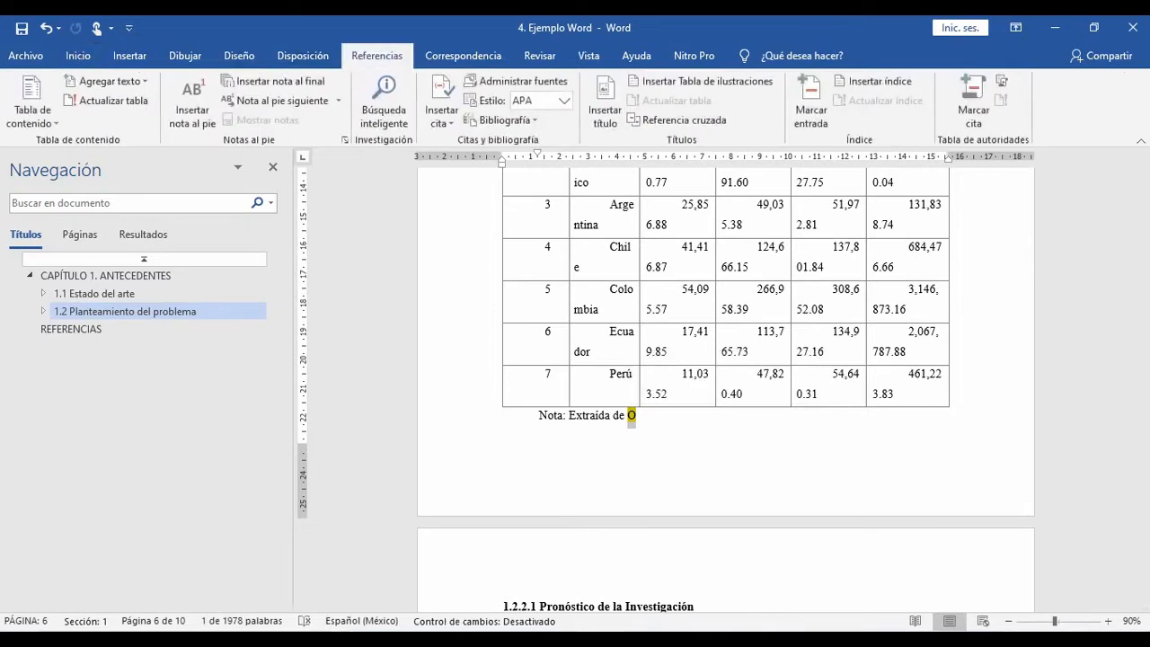
click(441, 115)
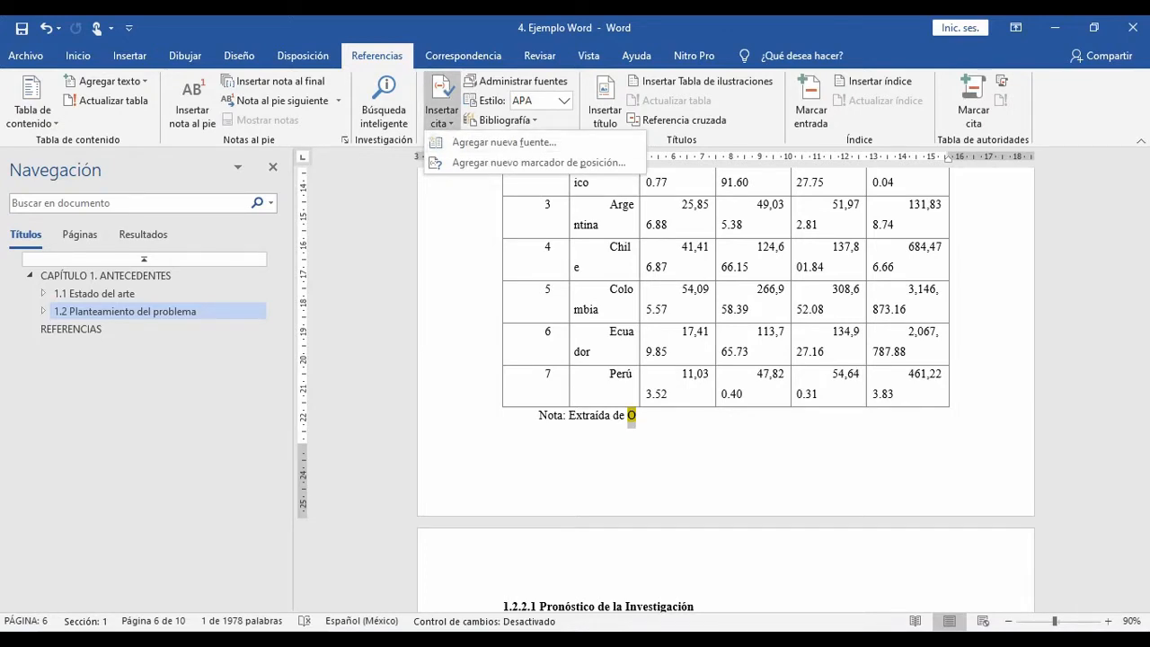
click(441, 112)
click(564, 100)
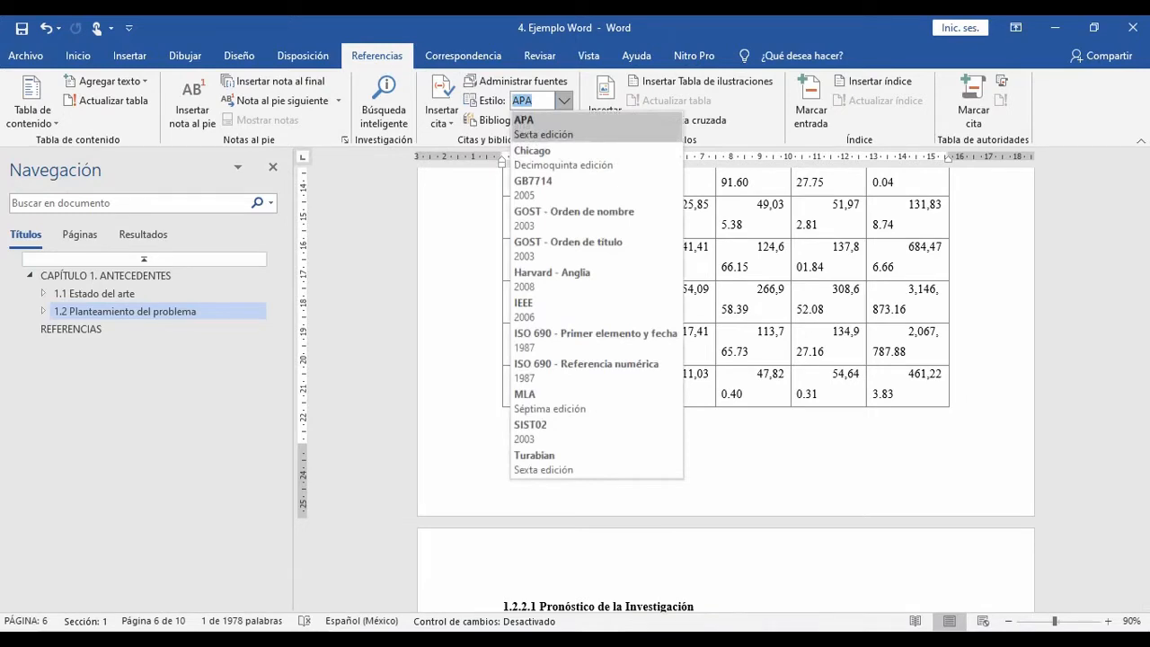
click(530, 125)
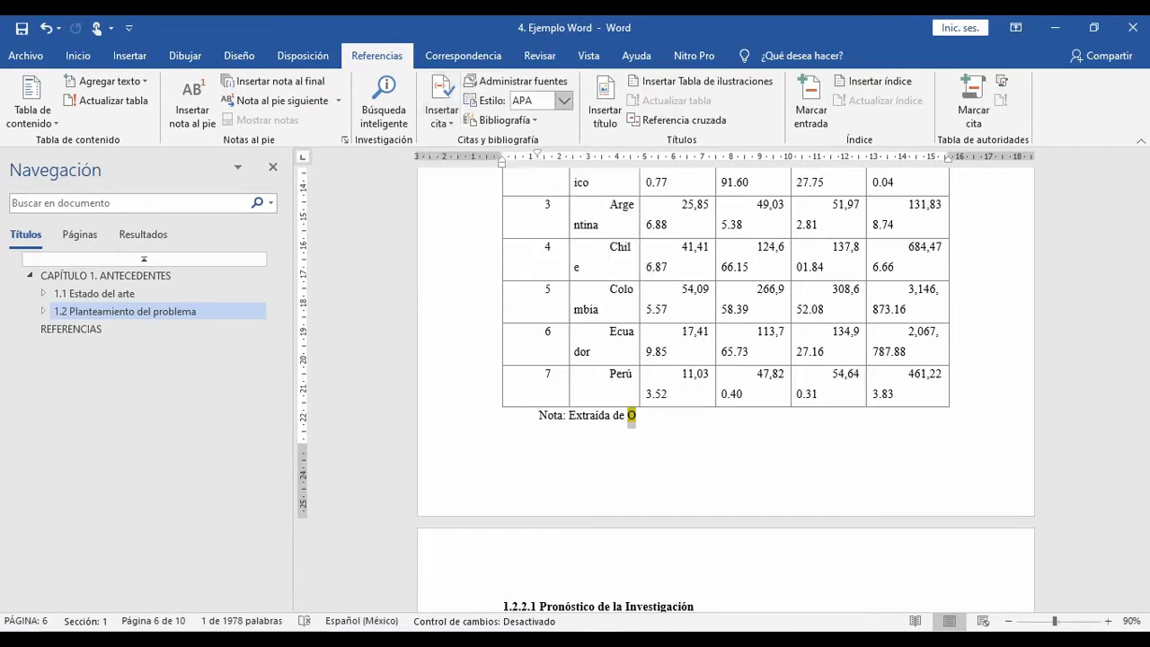
click(564, 101)
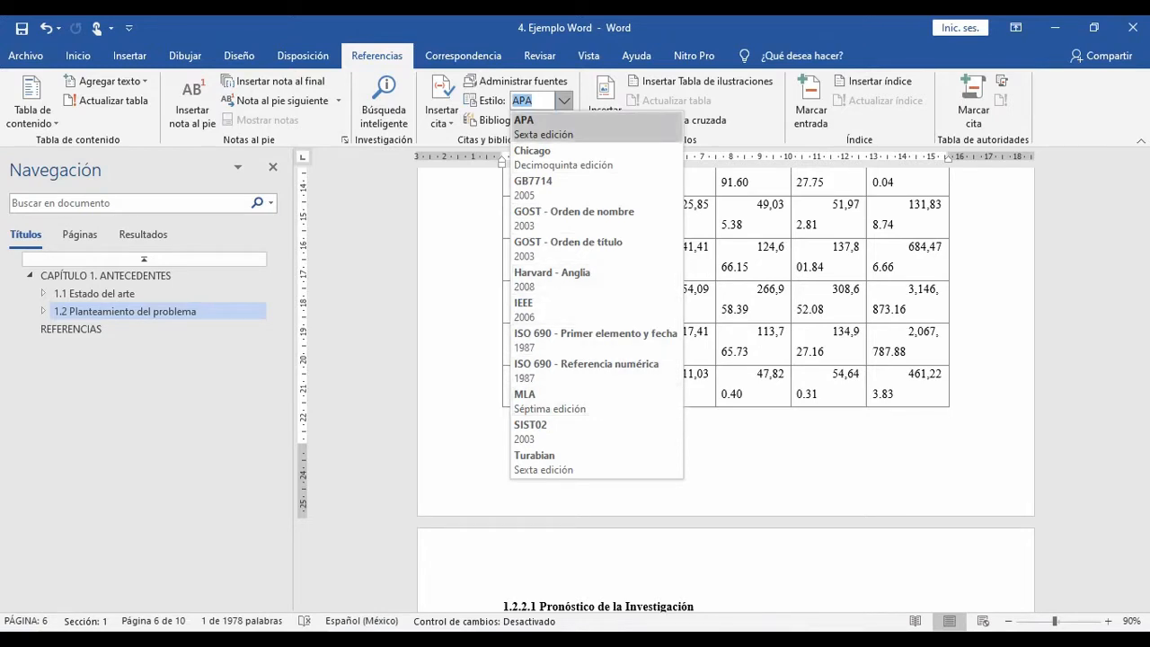
click(523, 126)
Step: Create a new bibliographic source for the selected placeholder, with Sección de libro as its source type
click(441, 115)
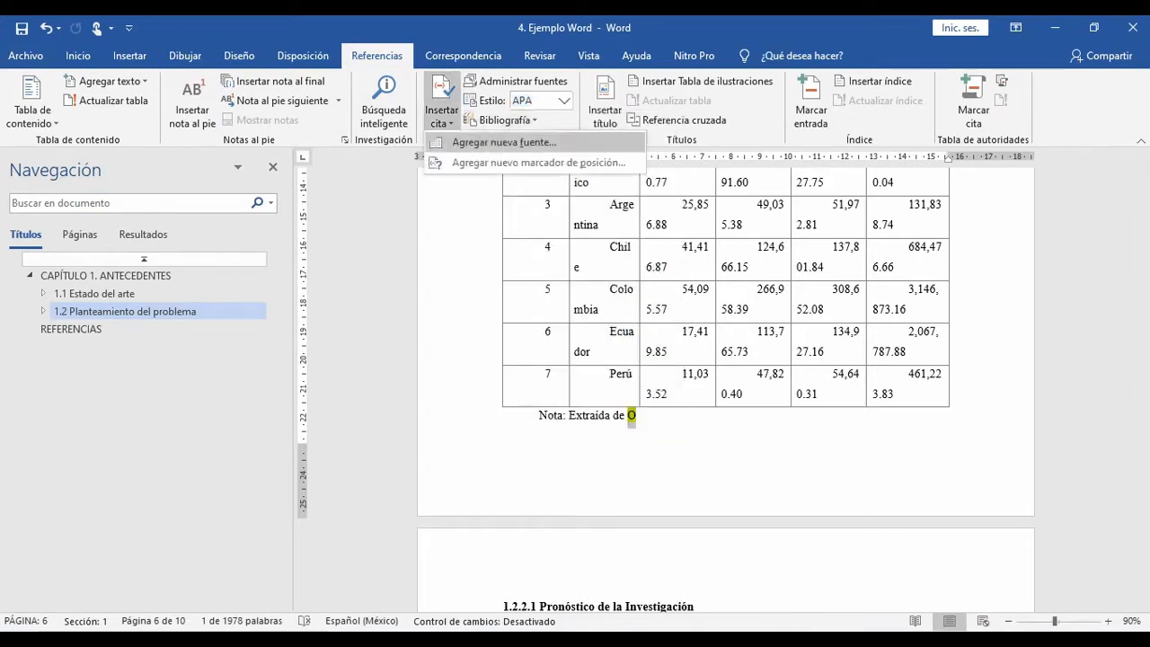
click(504, 142)
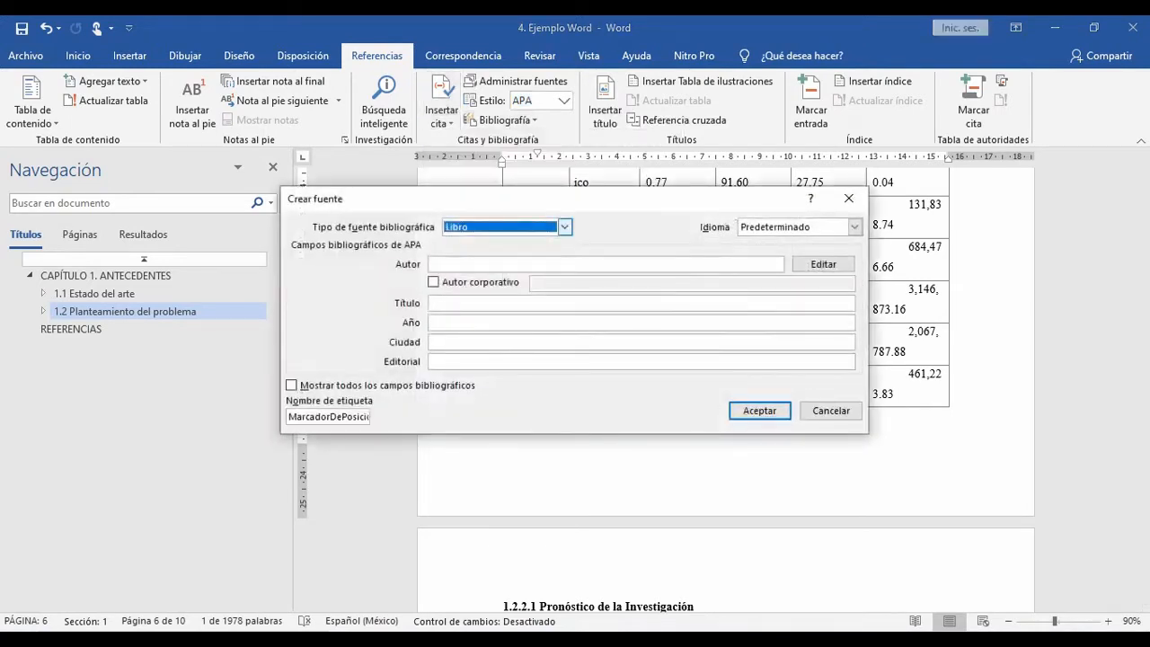
click(564, 227)
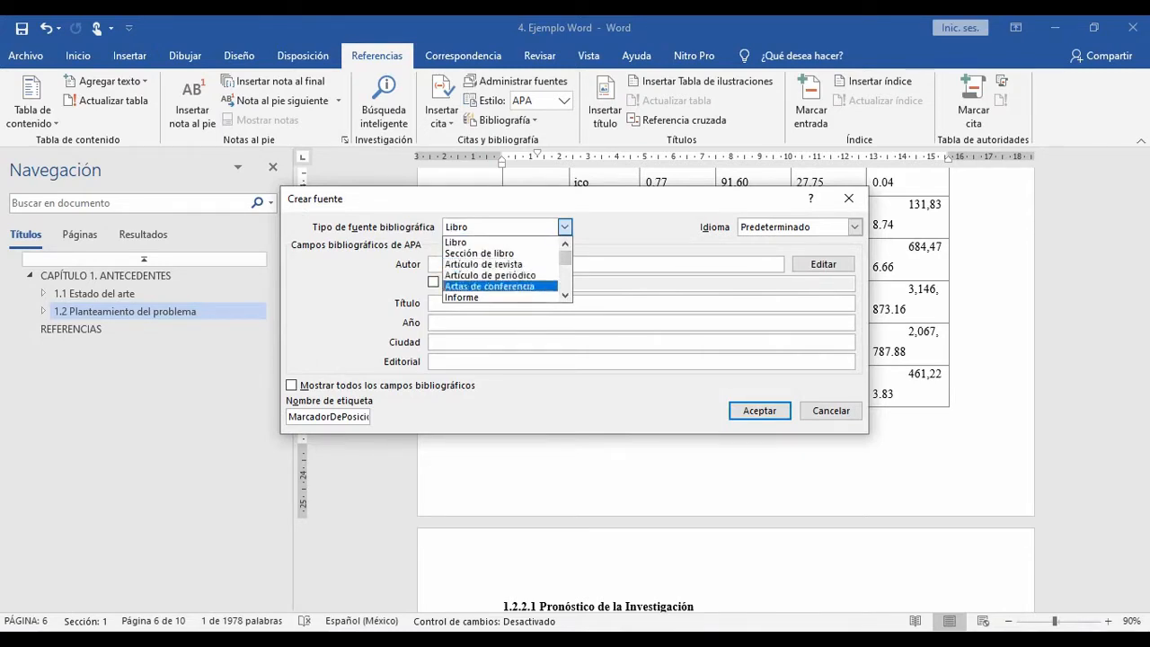
click(565, 295)
click(565, 295)
click(565, 296)
click(565, 295)
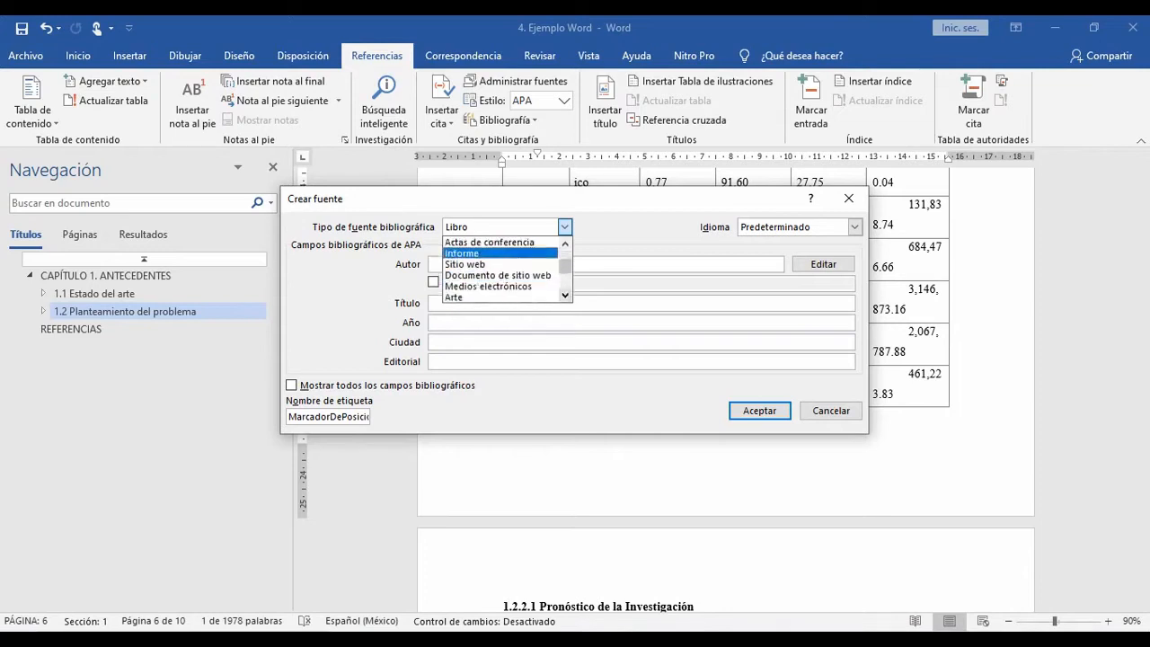
drag(565, 266, 565, 246)
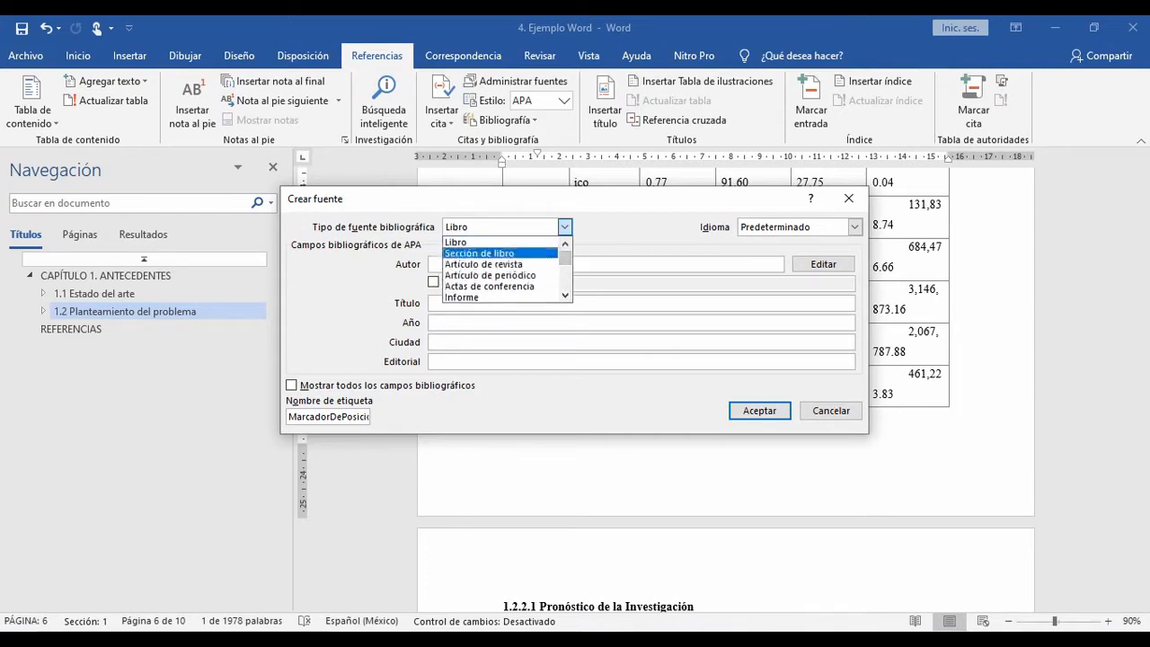
click(479, 253)
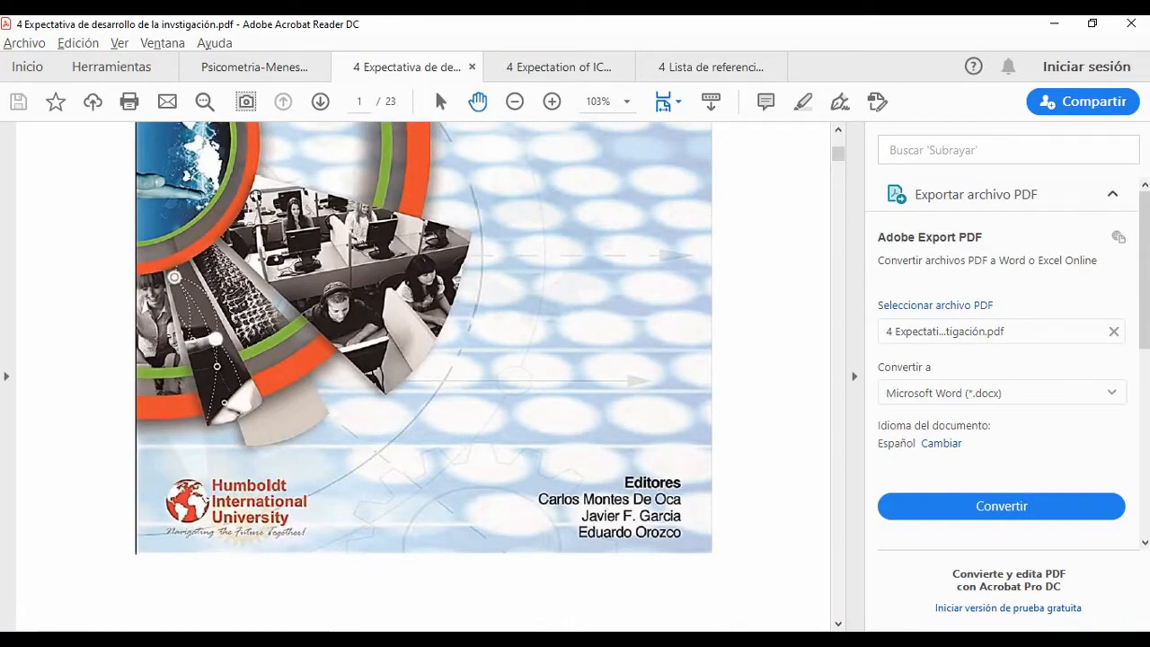
Step: Review the book cover in the source PDF for its title and editors, and check the Sección de libro source type again
scroll(422, 359, down, 2)
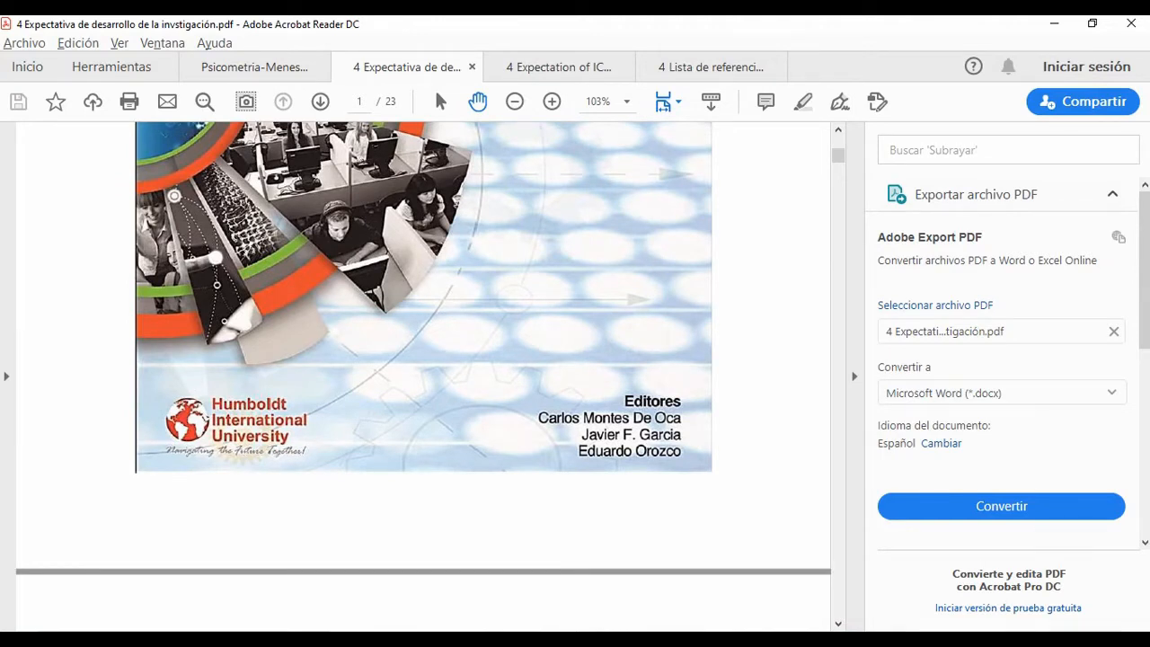
scroll(422, 359, down, 6)
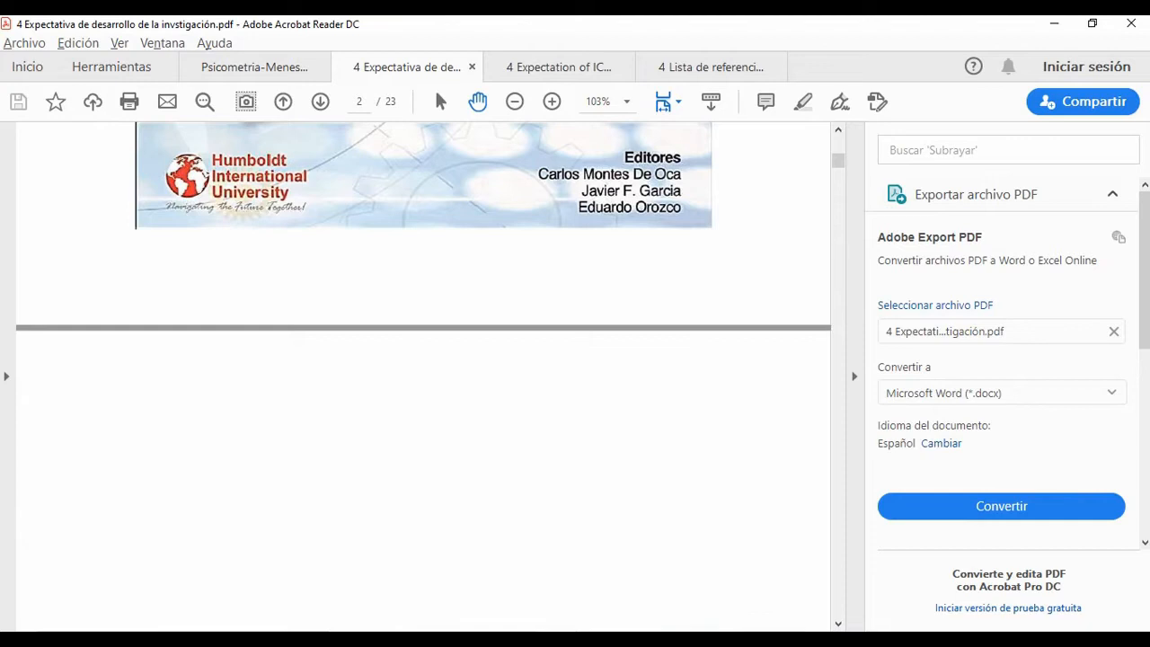
scroll(423, 377, up, 10)
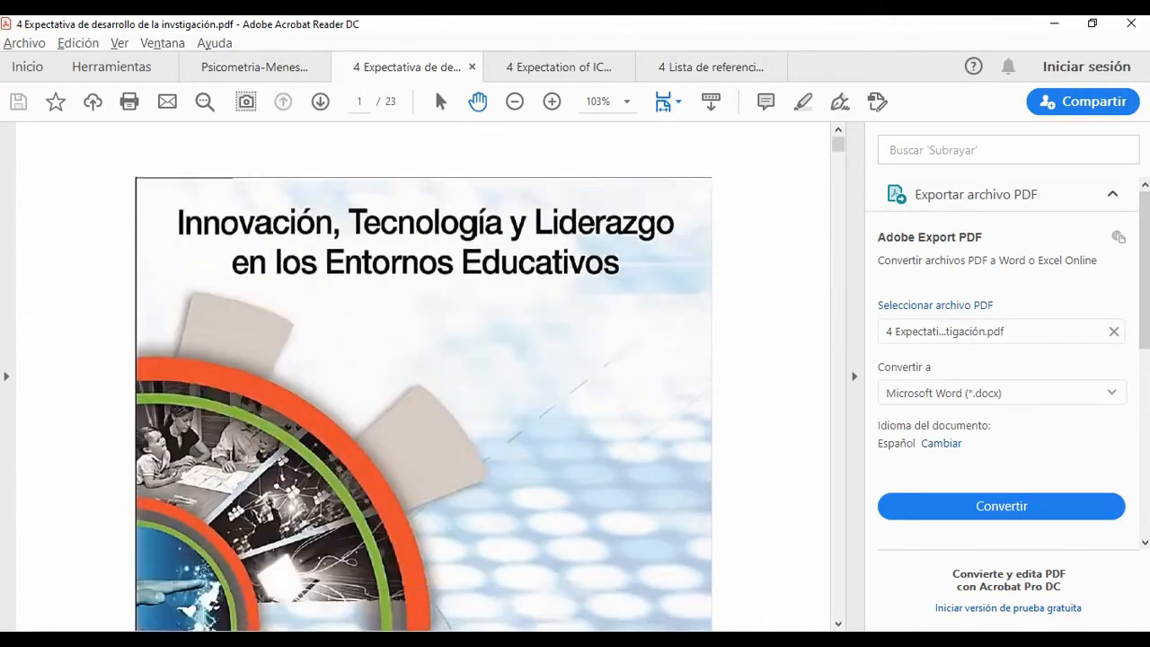
click(564, 227)
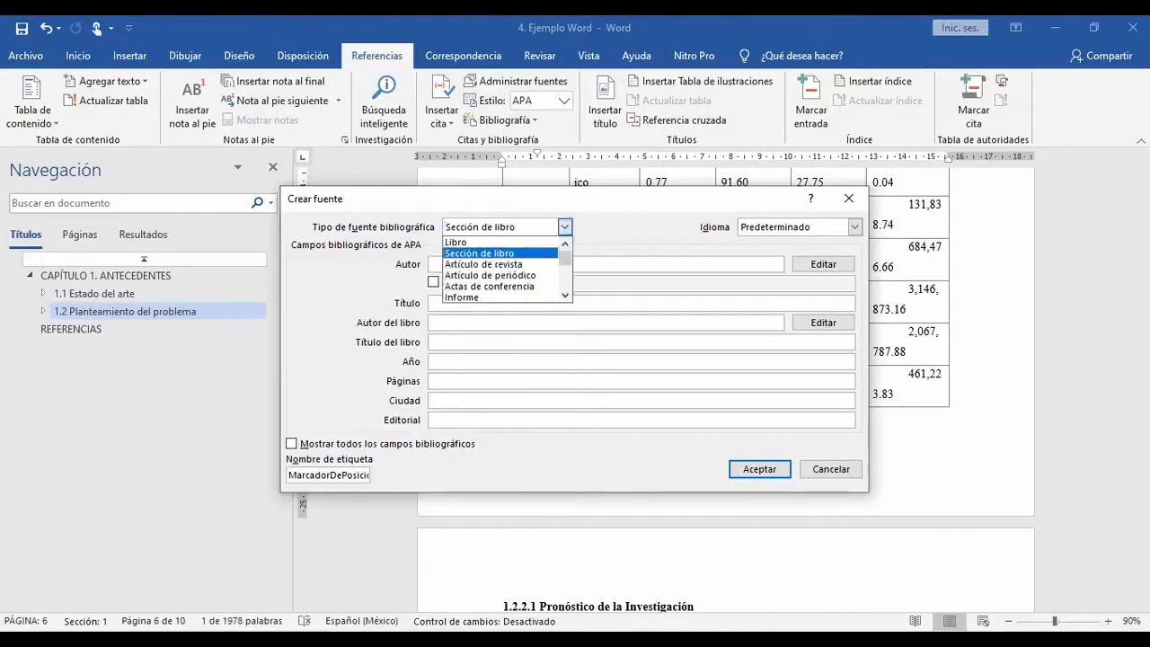
click(479, 253)
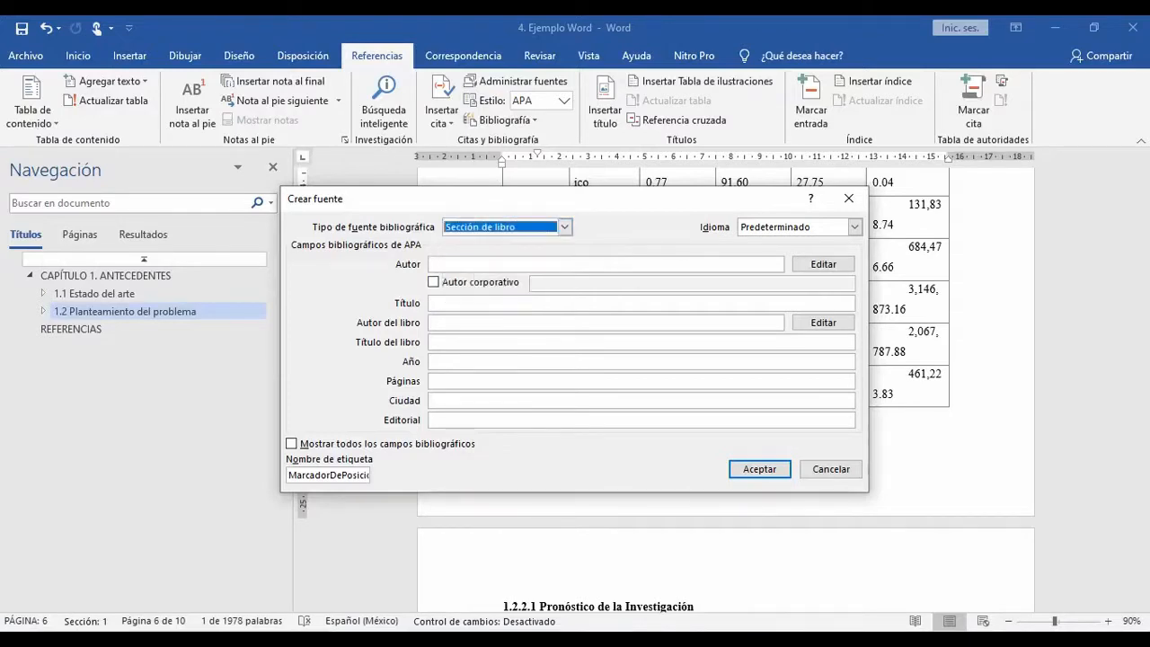
Step: Enter the book title from the PDF cover, Innovación, Tecnología y Liderazgo en los entornos educativos, in the new source
click(494, 303)
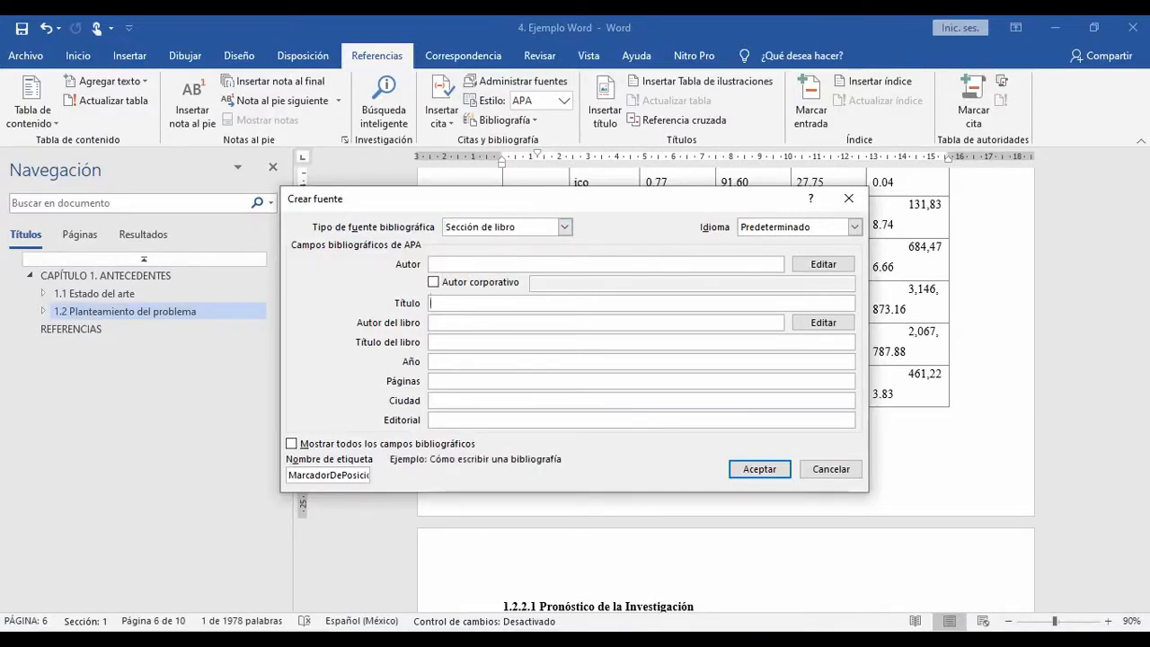
key(alt+Tab)
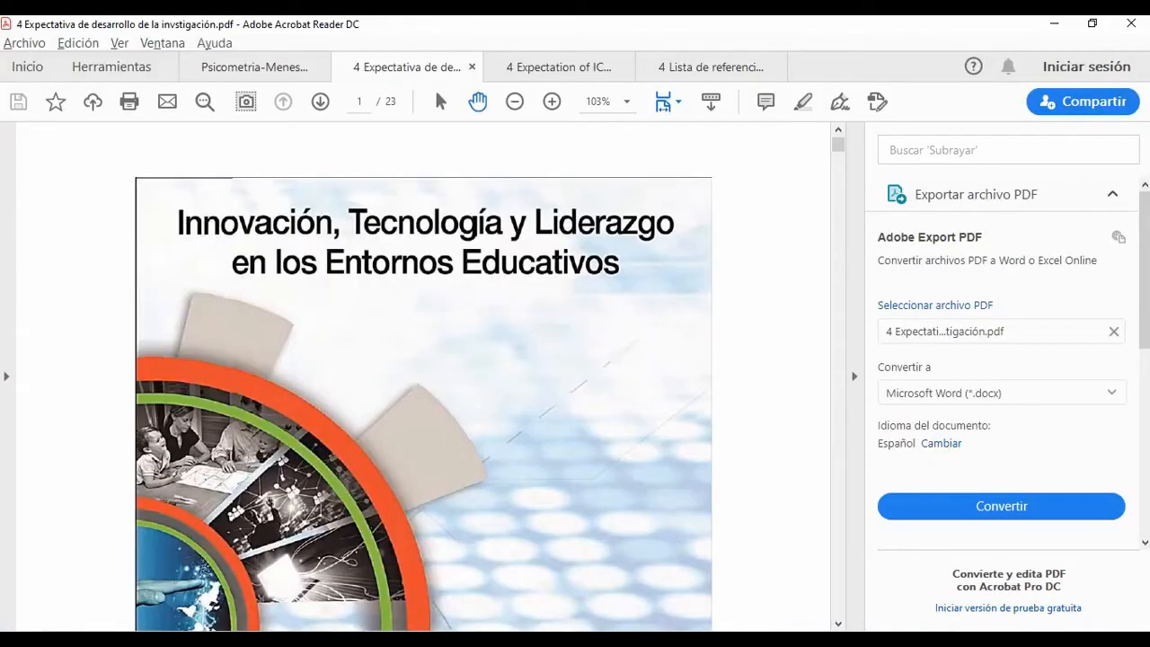
key(alt+Tab)
text(li)
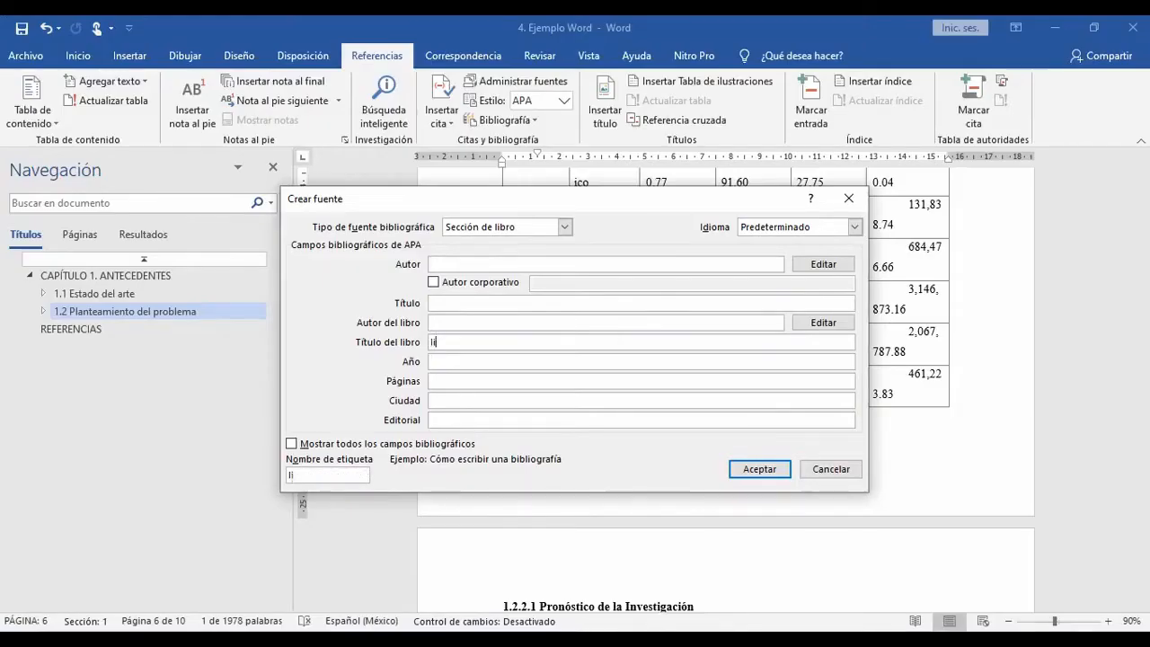
text(novación, Tecnología y Liderazgo)
key(alt+Tab)
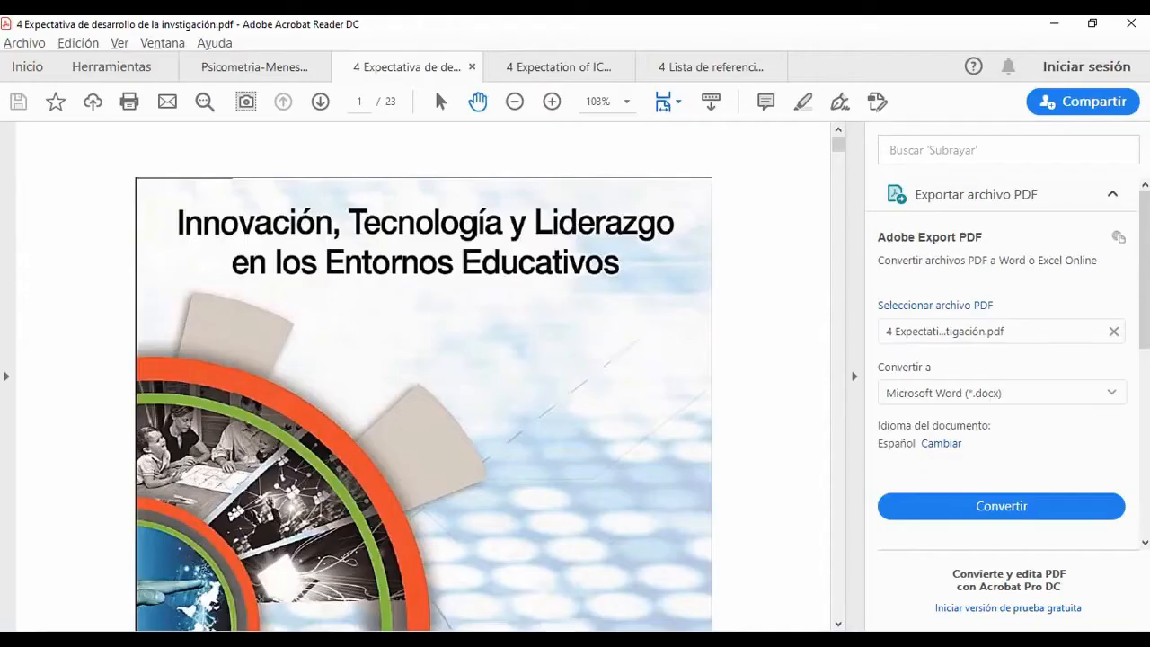
key(alt+Tab)
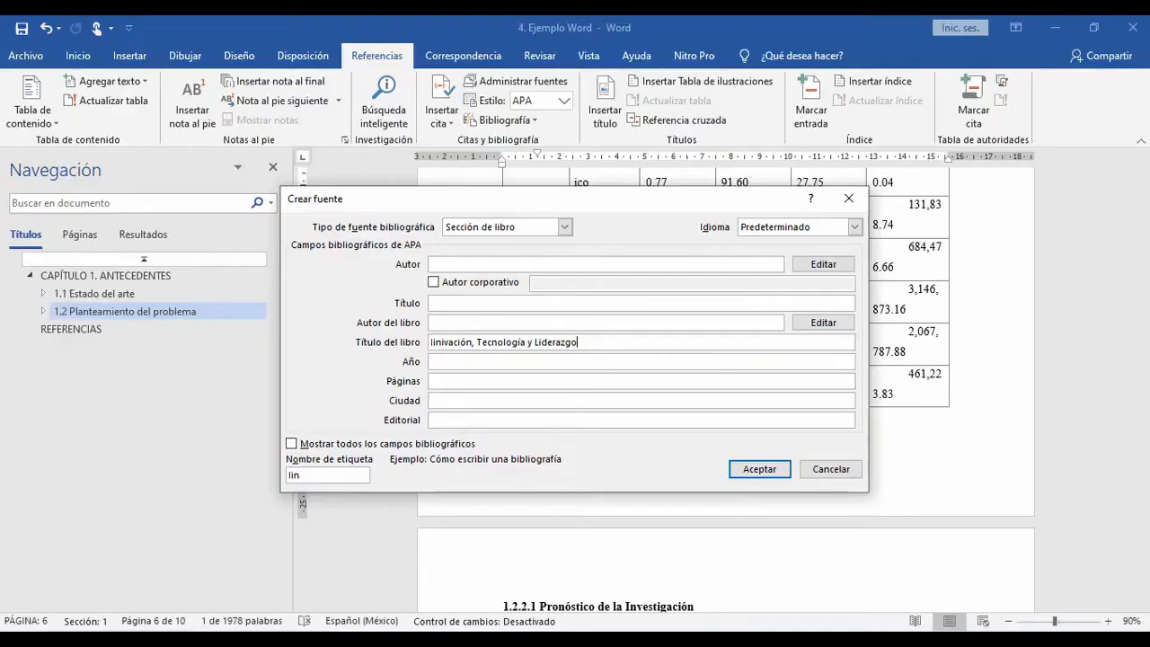
text(en los entornos educativos)
Step: Look up the editors on the PDF cover and add the first one as book author, with surname and first initial
click(605, 322)
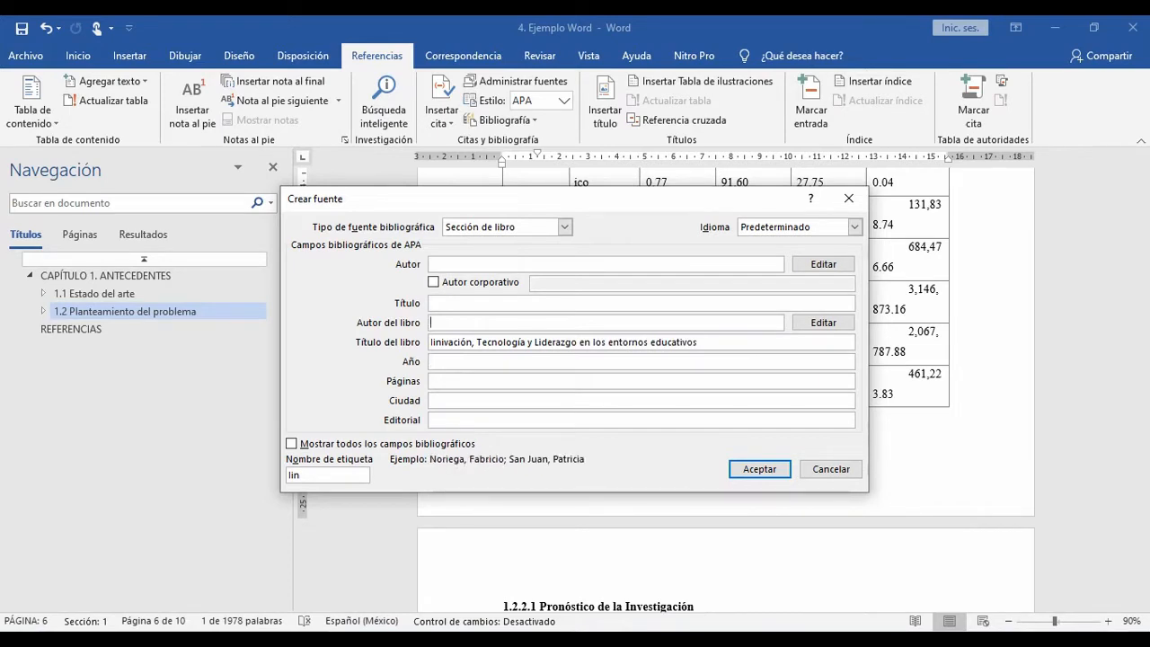
key(alt+Tab)
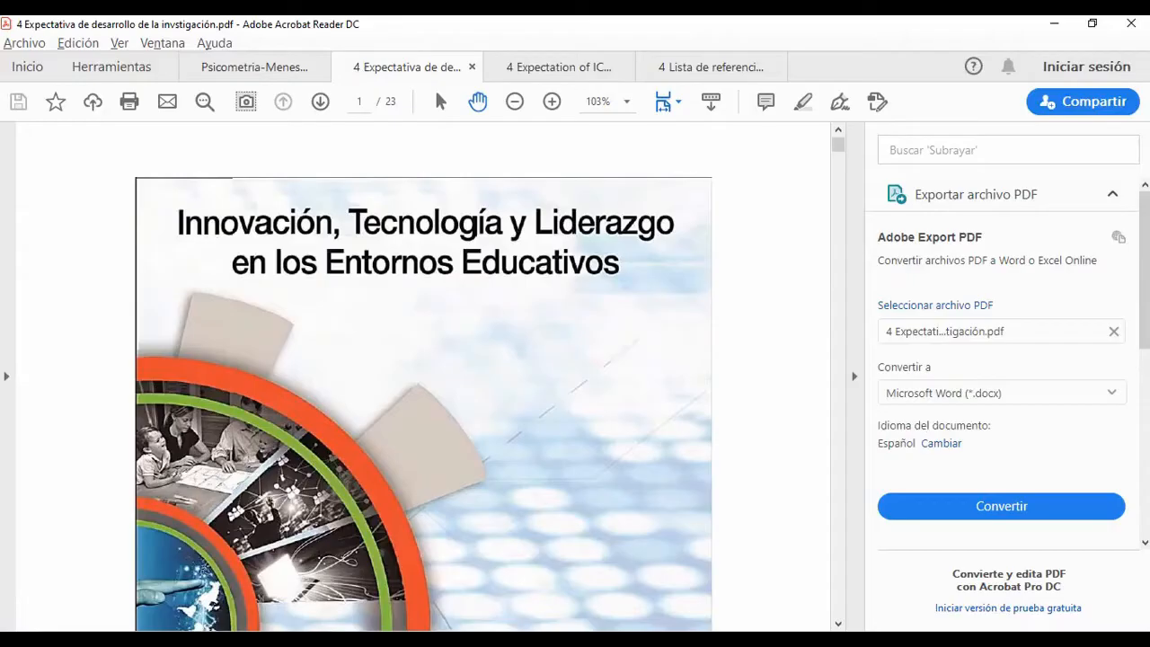
scroll(424, 375, down, 10)
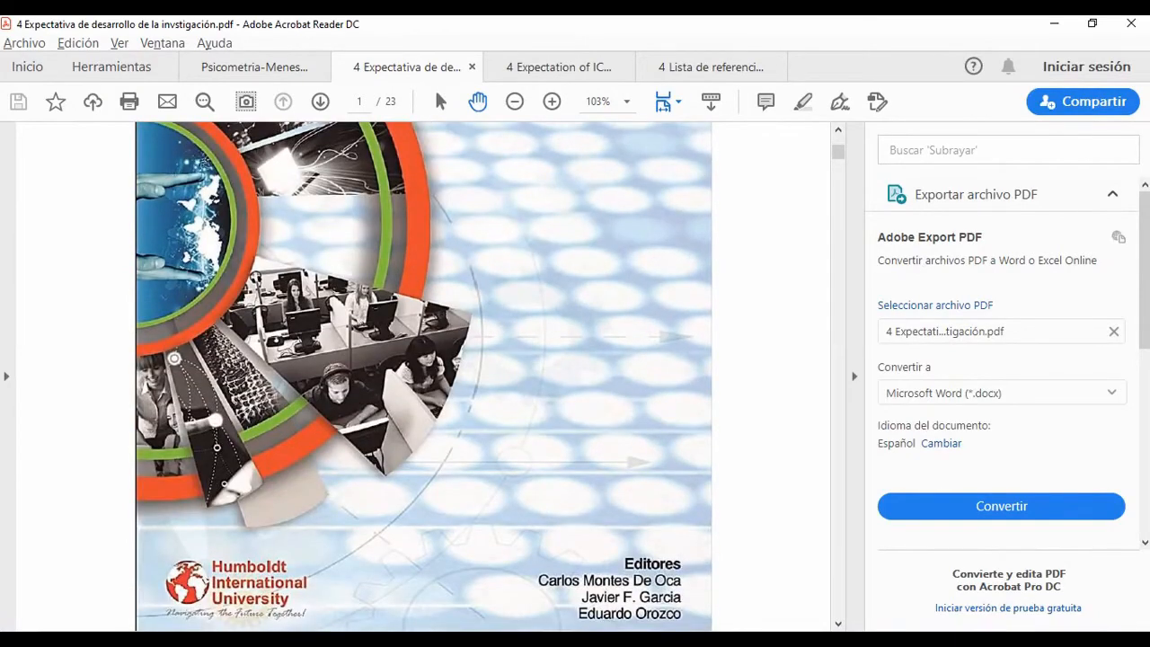
scroll(424, 375, down, 5)
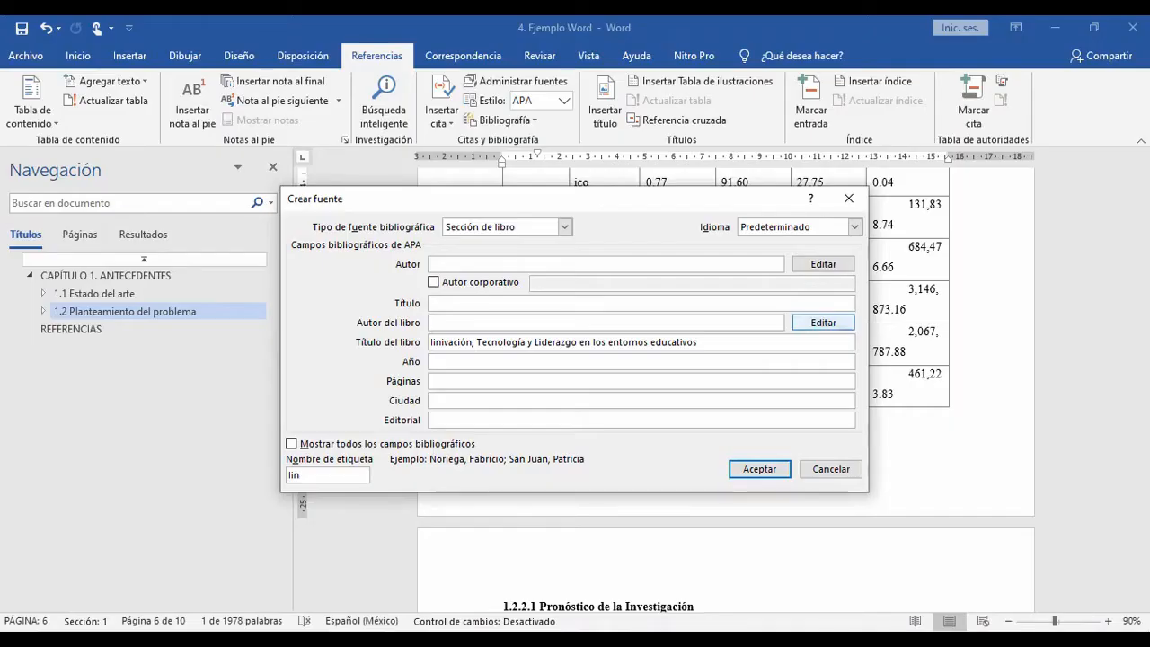
click(823, 322)
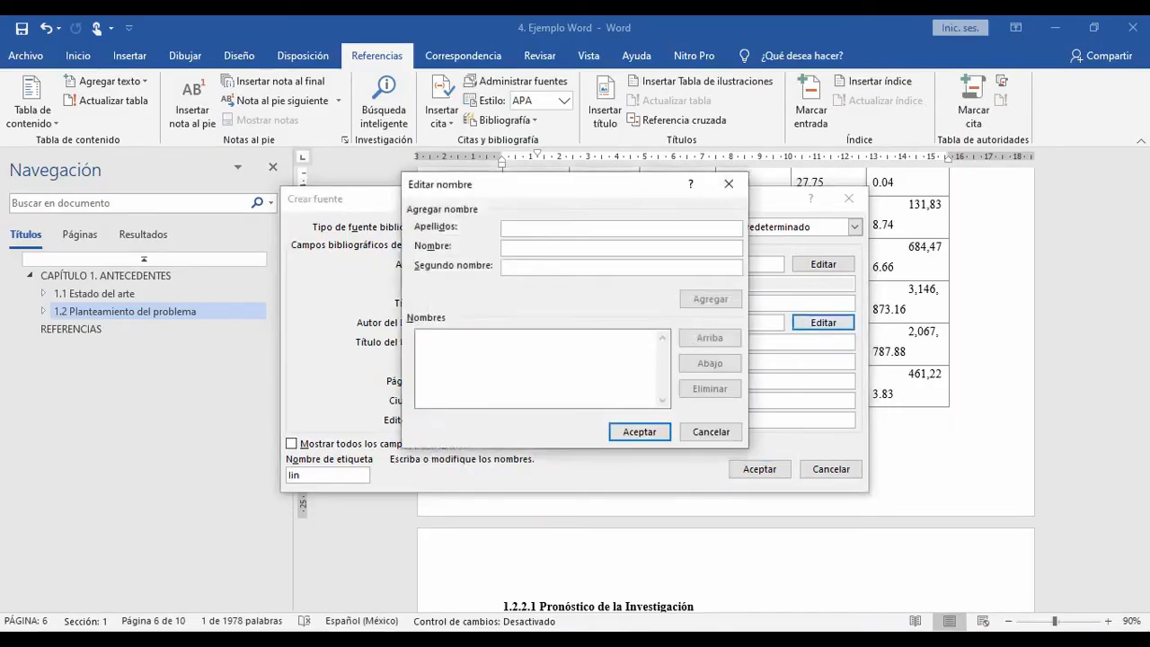
text(Monte)
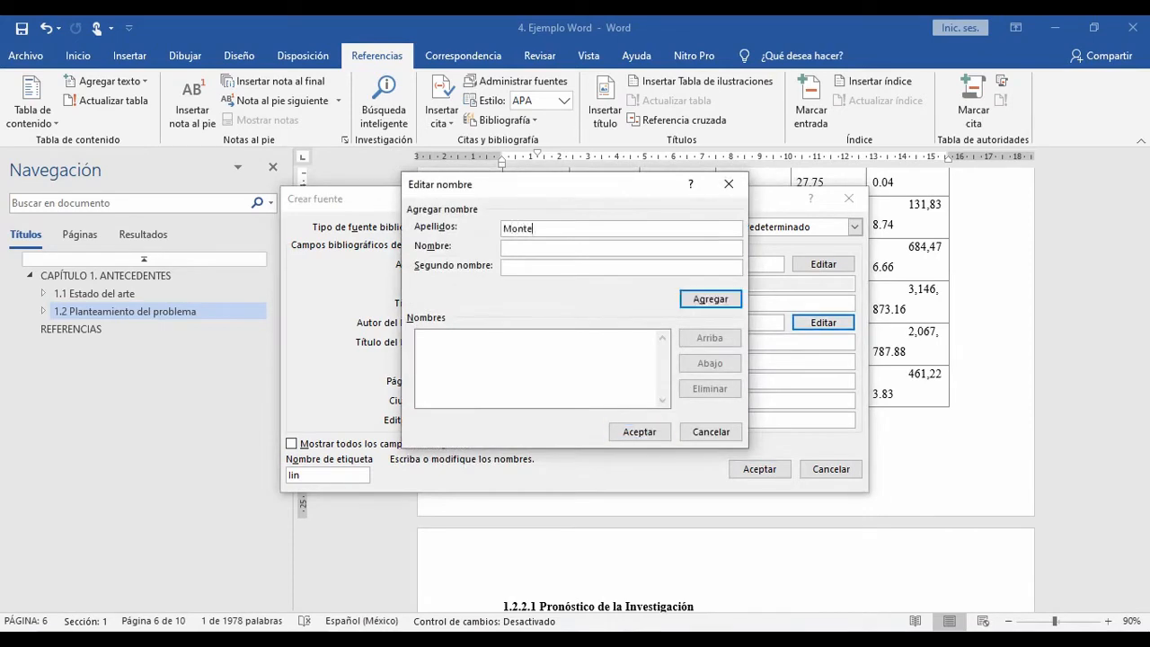
text(s ee Oca)
key(alt+Tab)
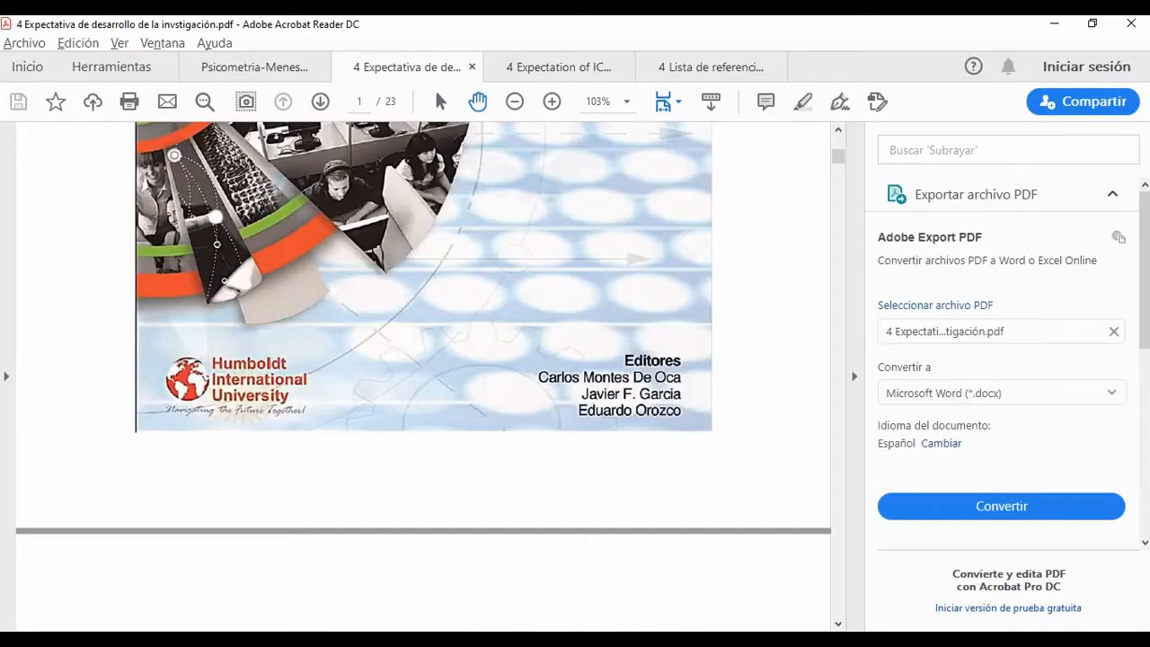
key(alt+Tab)
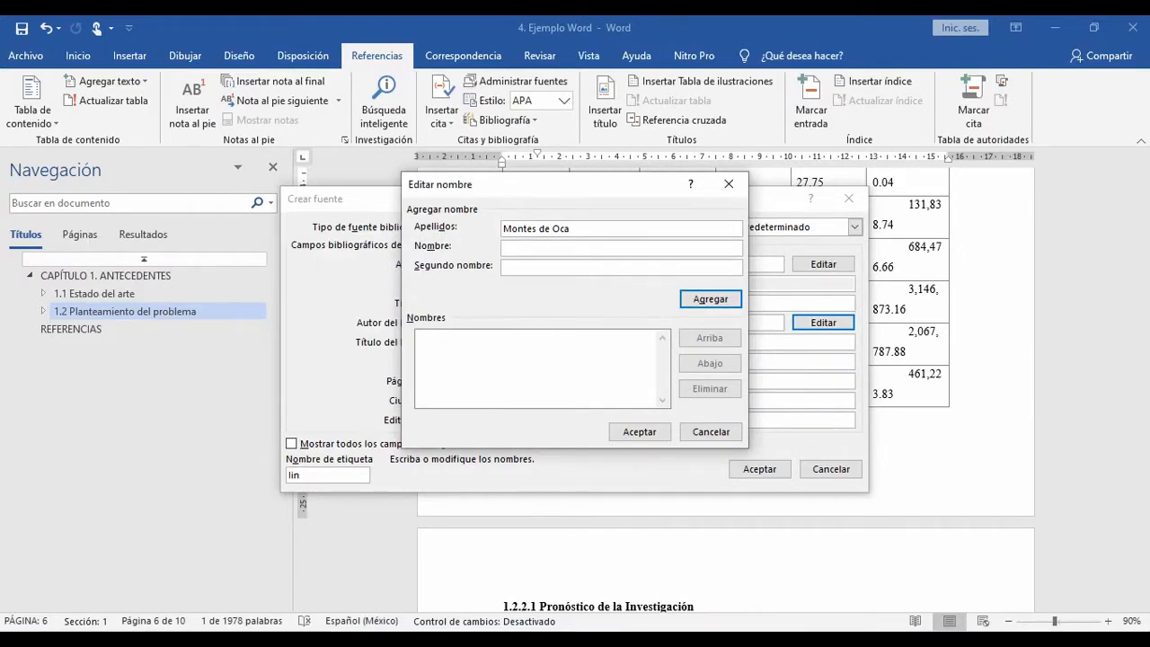
text(C)
key(Return)
Step: Add the second editor from the PDF cover to the book authors, with surname and both initials
key(alt+Tab)
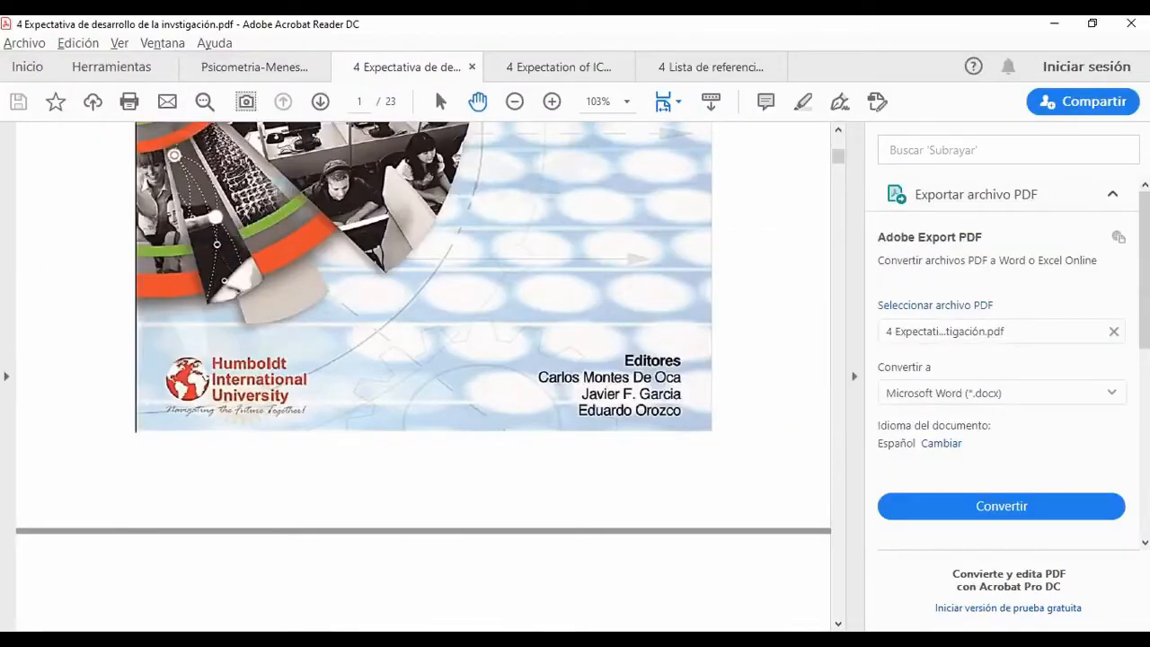
key(alt+Tab)
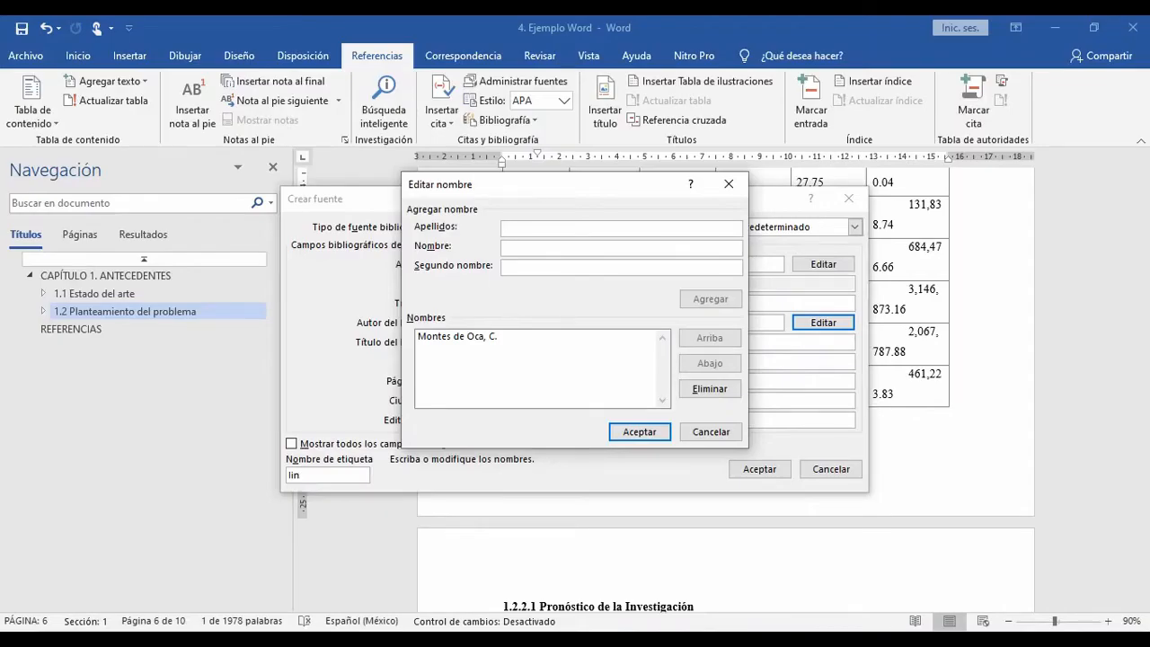
key(alt+Tab)
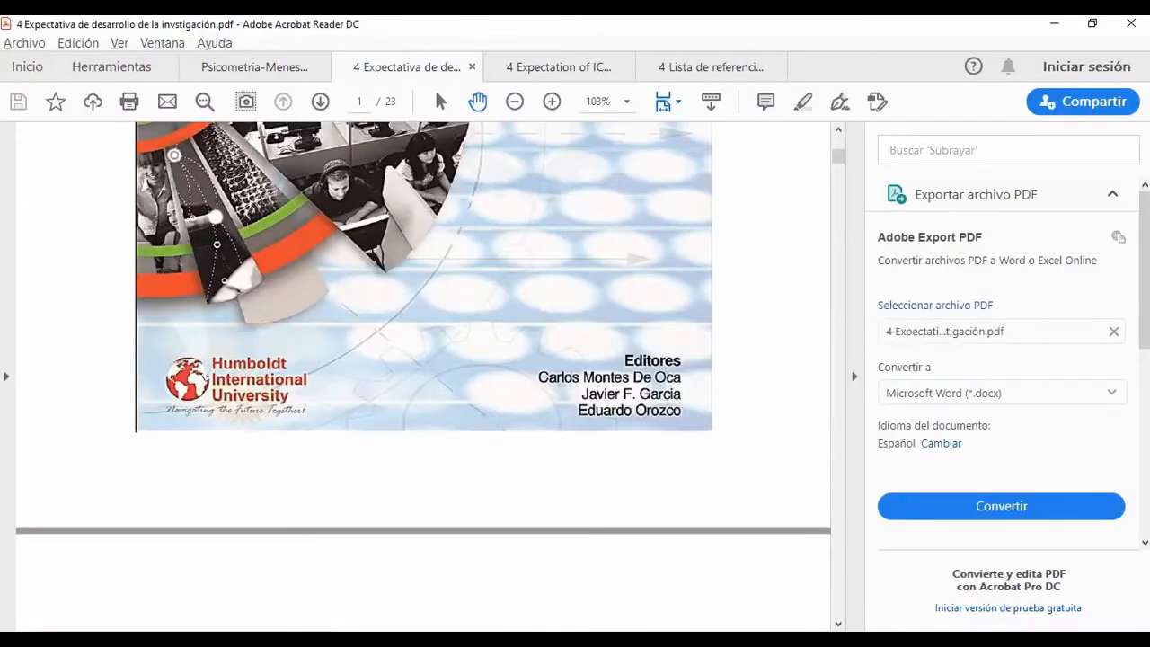
key(alt+Tab)
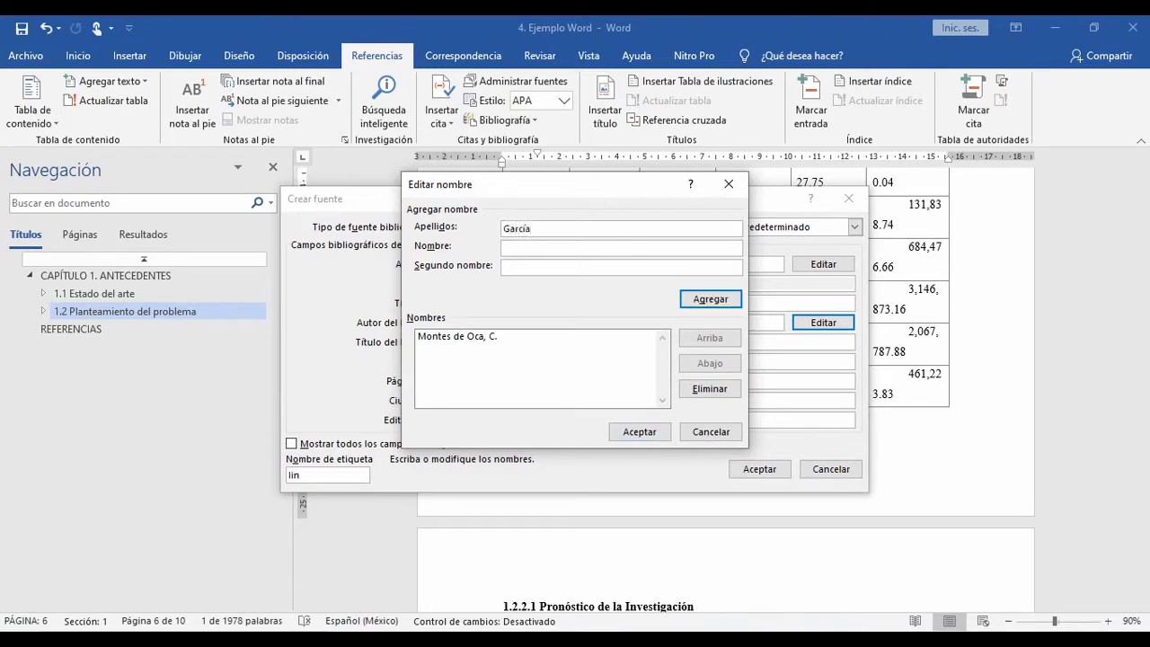
text(J.)
text(F.)
key(Return)
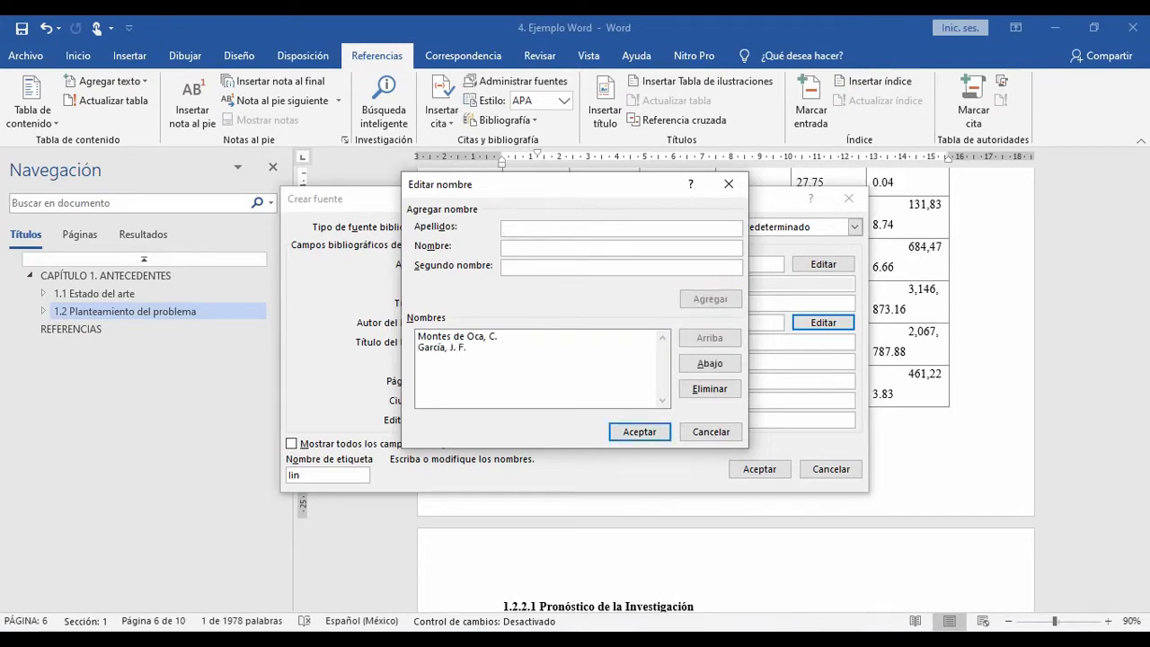
Step: Add the third editor from the PDF cover to the book authors, with surname and initial, and accept the name list
key(alt+Tab)
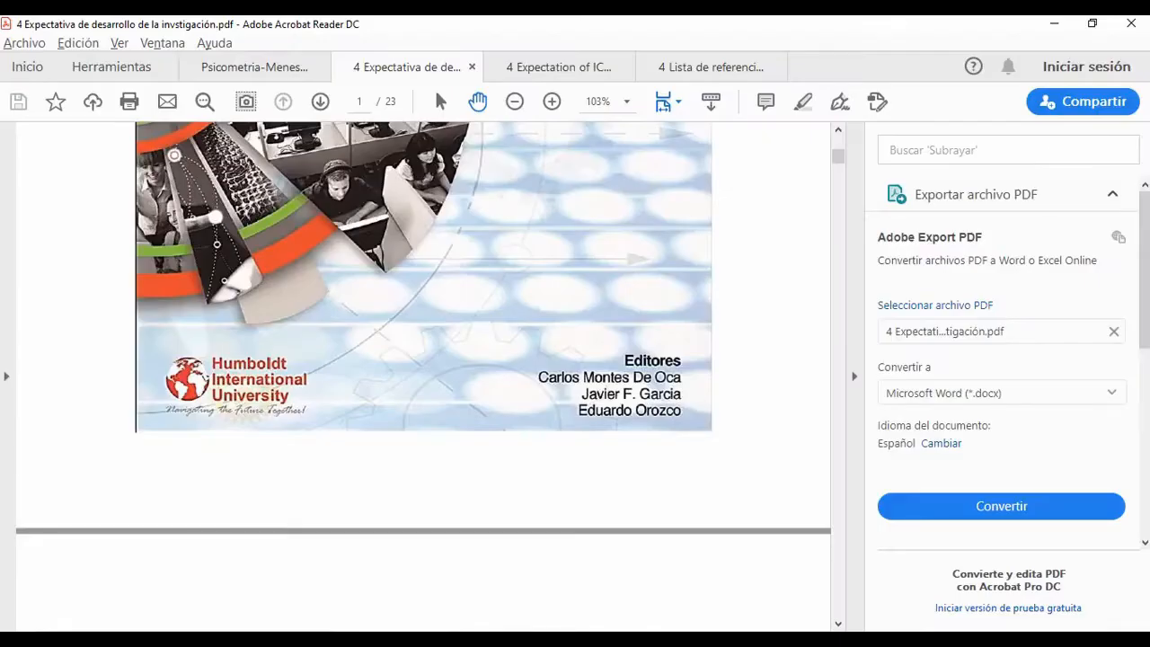
key(alt+Tab)
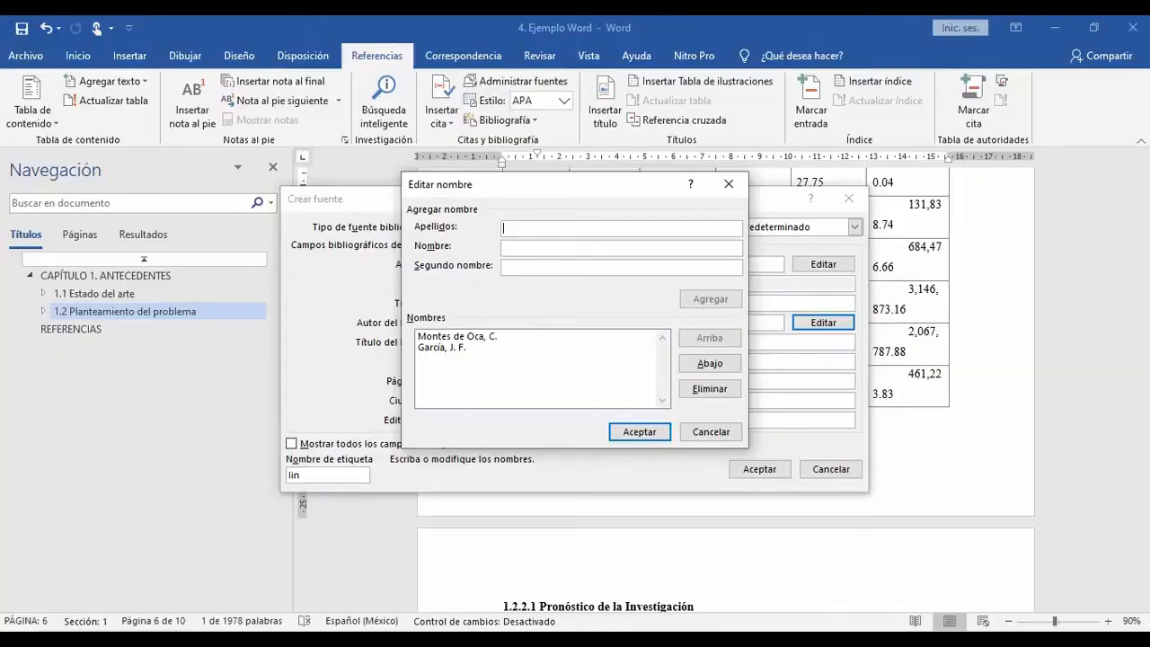
text(Orozco)
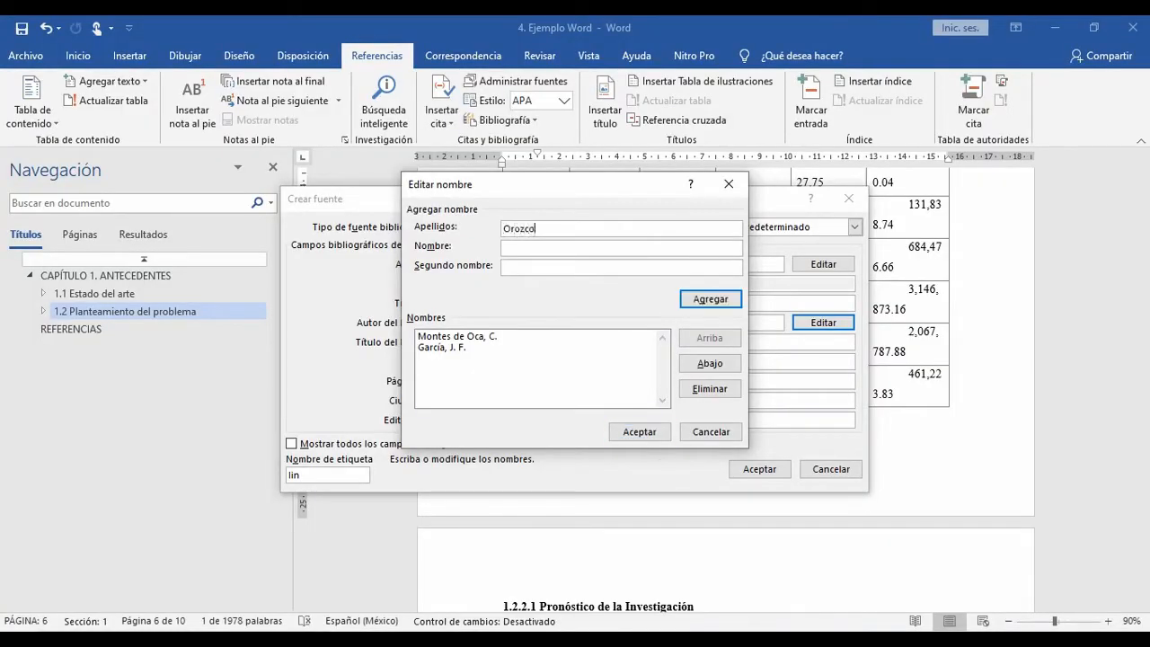
key(Tab)
text(E.)
key(Return)
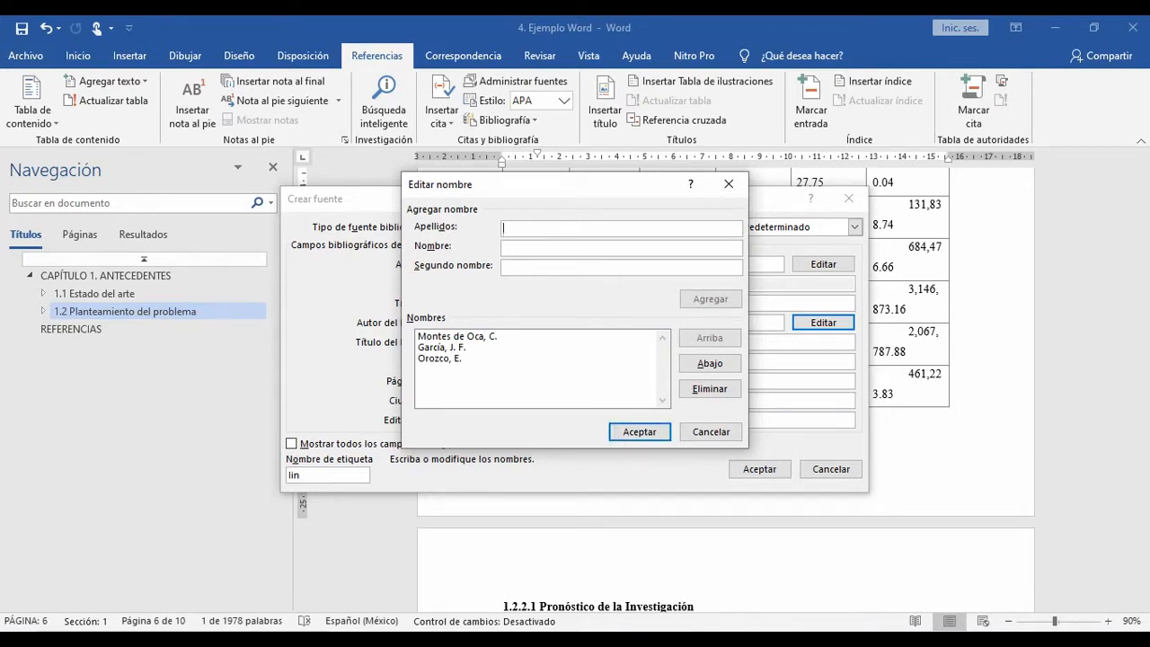
key(Return)
drag(438, 323, 616, 322)
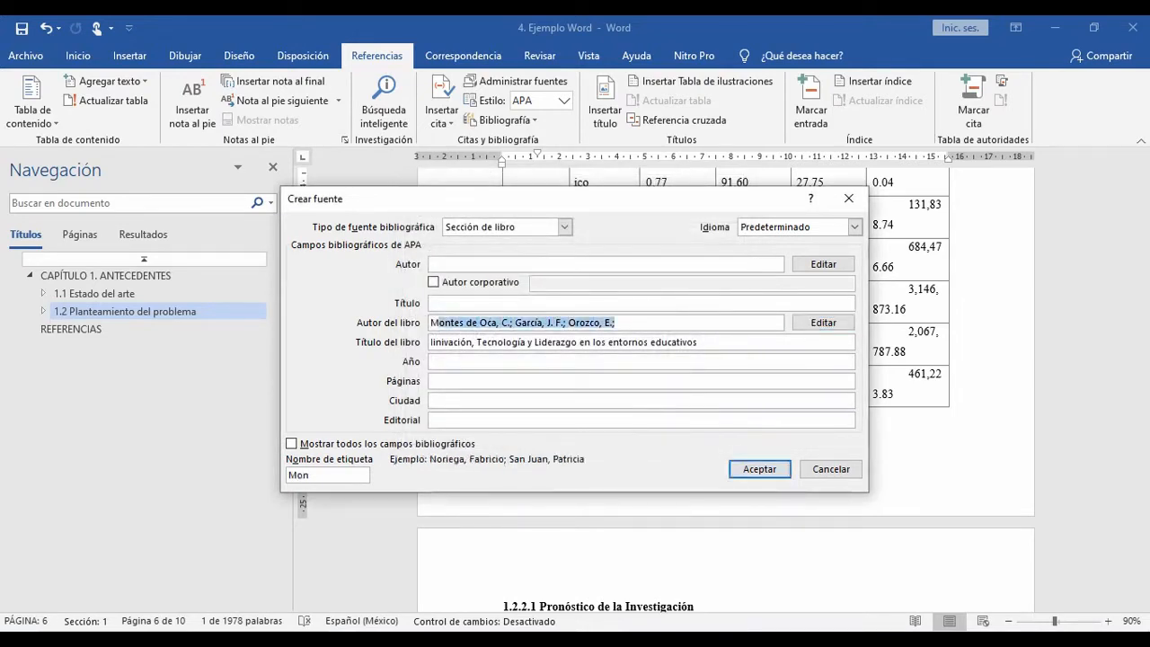
click(455, 323)
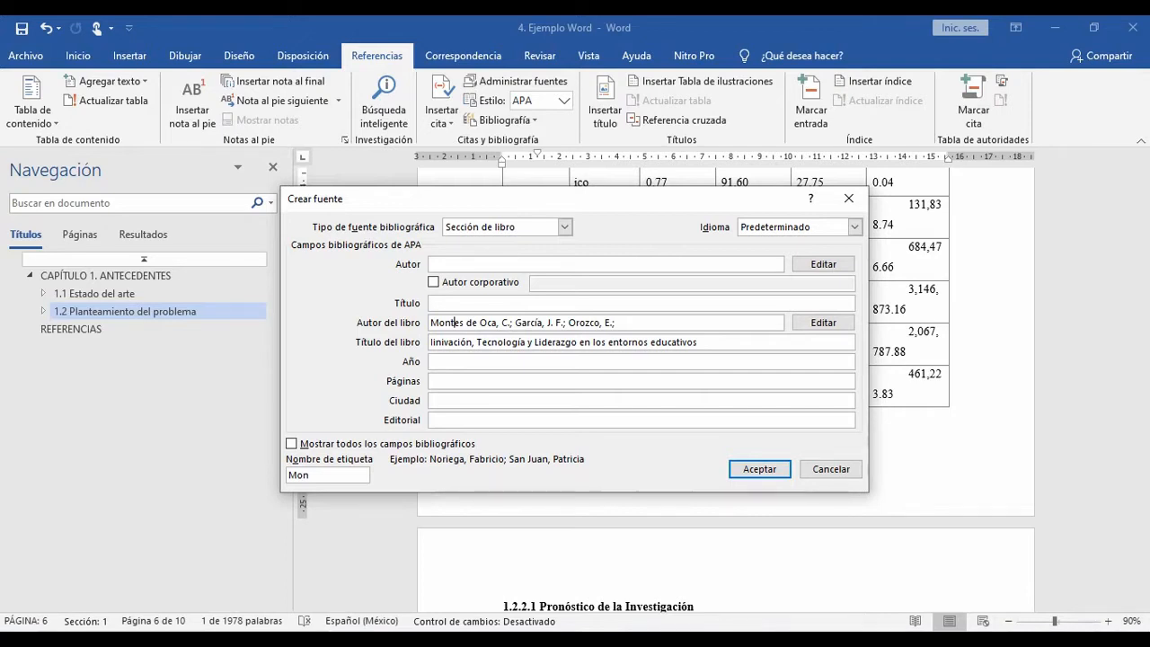
Step: Using the congress details on the PDF's title page, set the source's year to 2018 and its city to Miami
key(alt+Tab)
scroll(455, 322, down, 7)
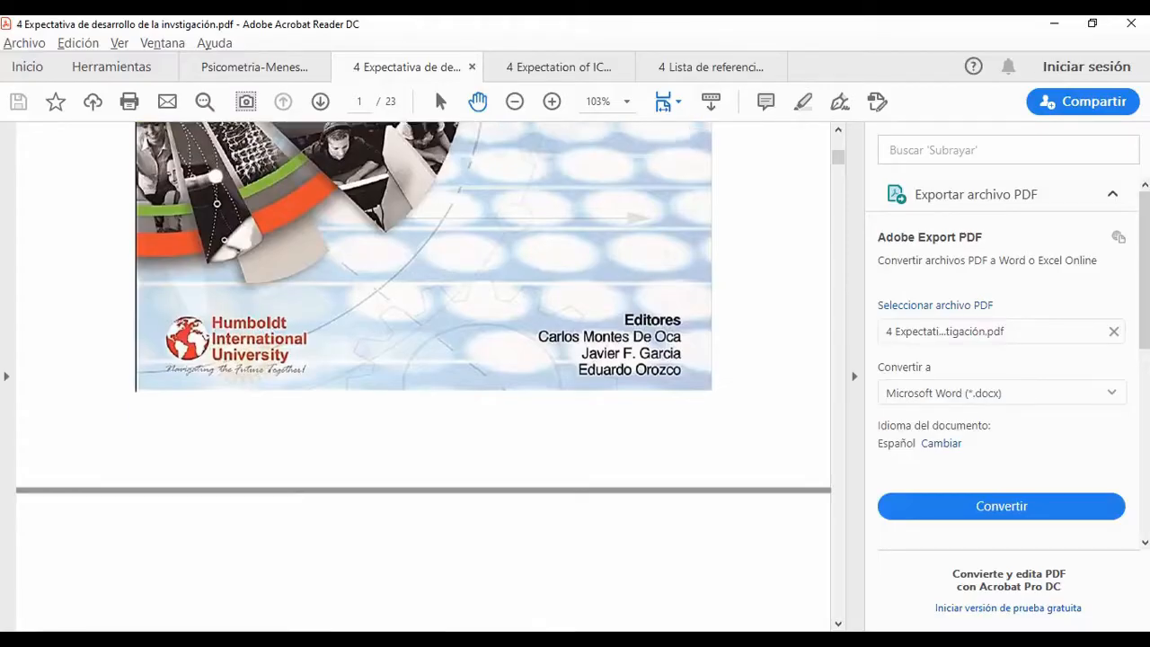
scroll(422, 377, down, 5)
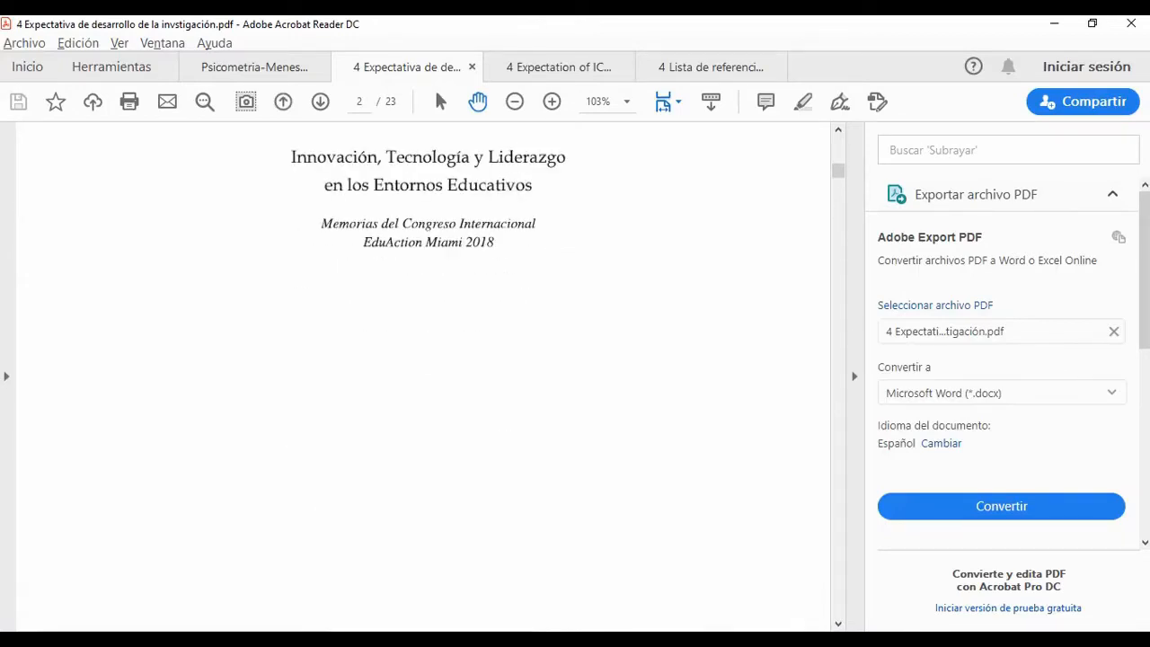
key(alt+Tab)
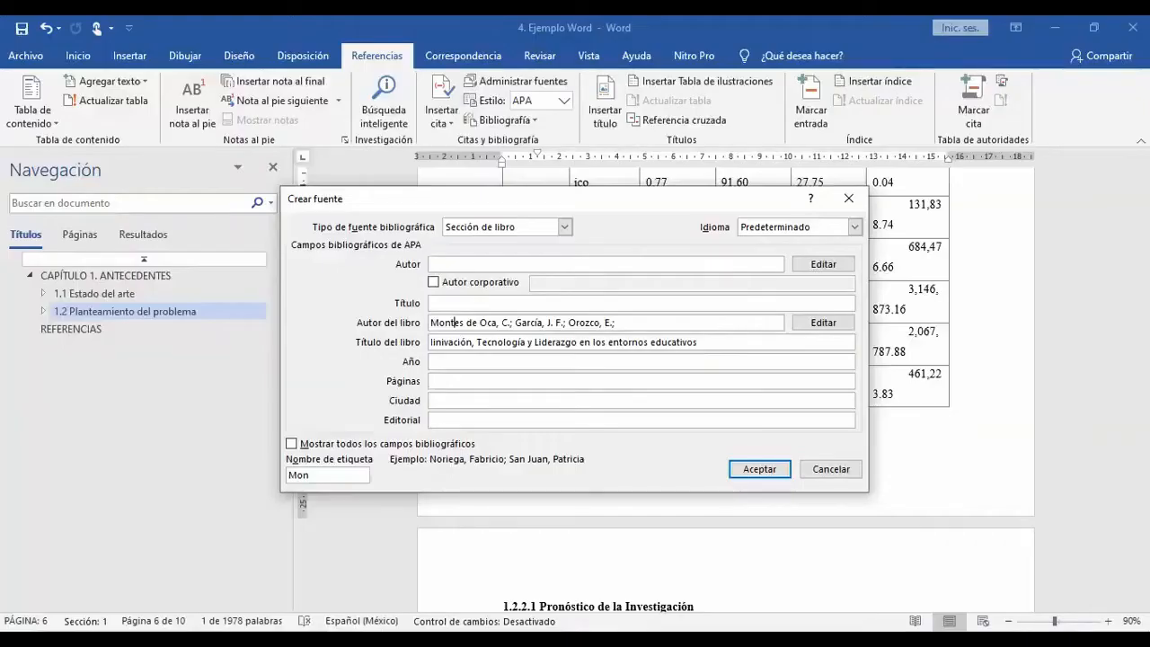
text(2018)
click(440, 401)
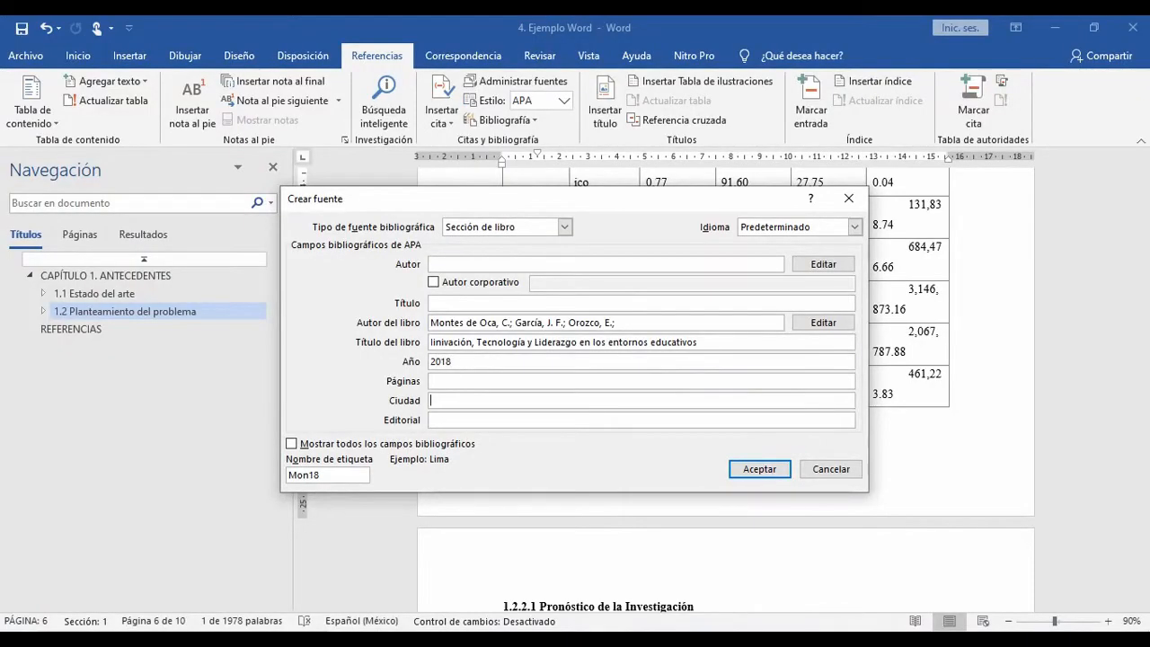
text(MIami)
Step: Check the publisher's logo in the PDF and set the source's publisher to Humboldt International University
click(440, 419)
key(alt+Tab)
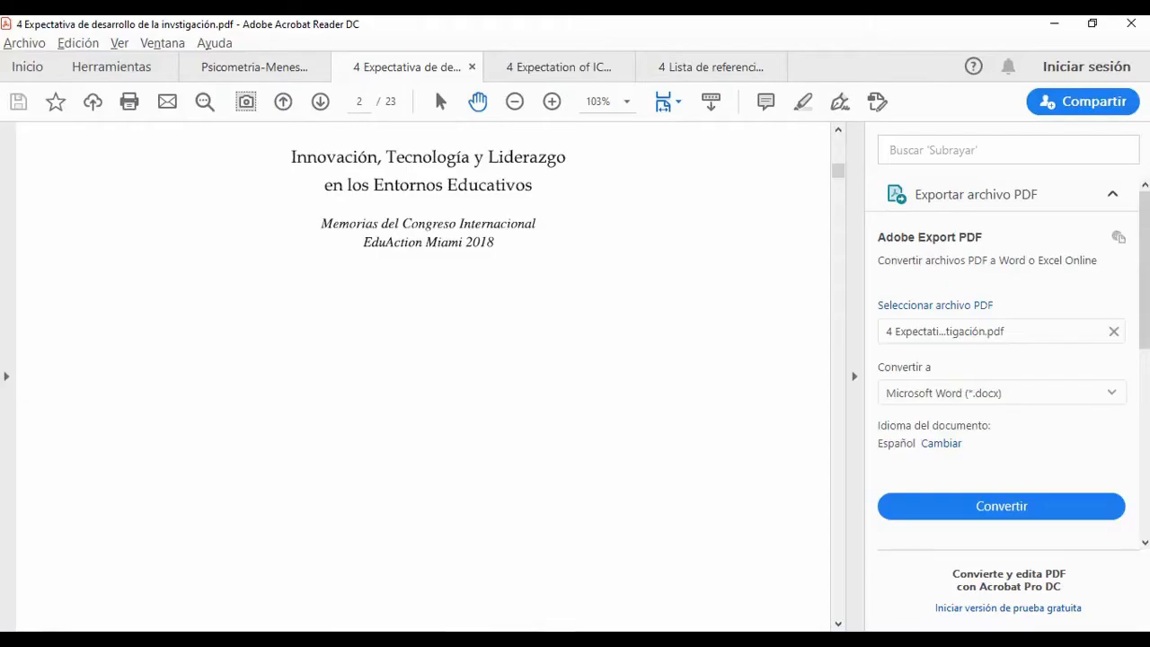
scroll(422, 378, down, 10)
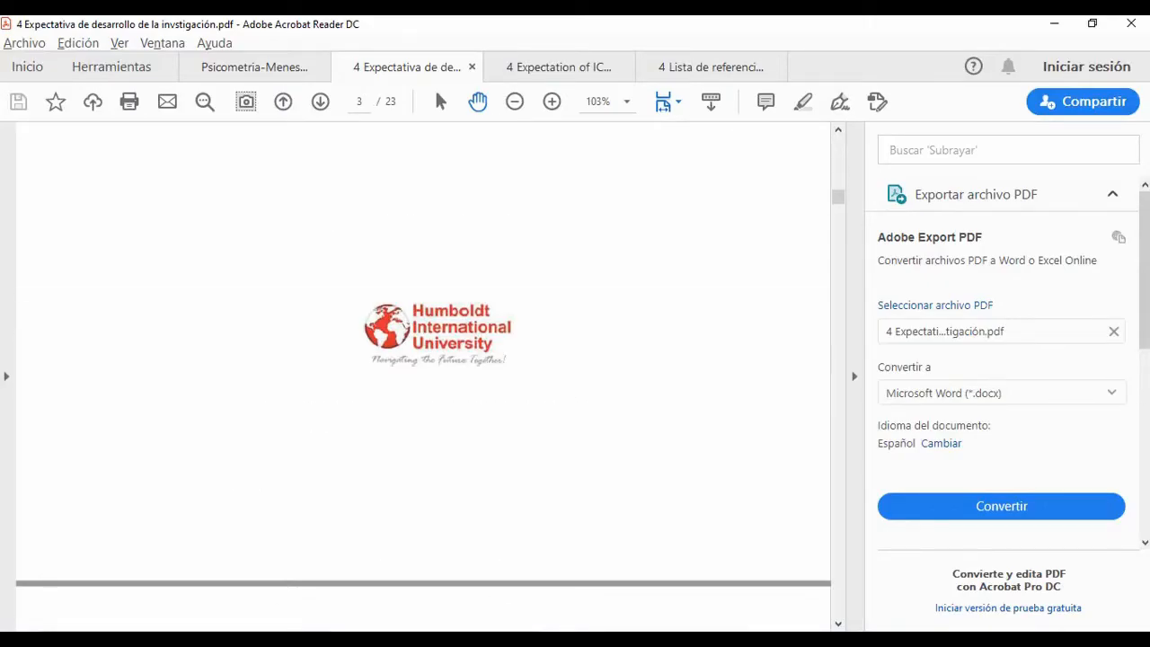
key(alt+Tab)
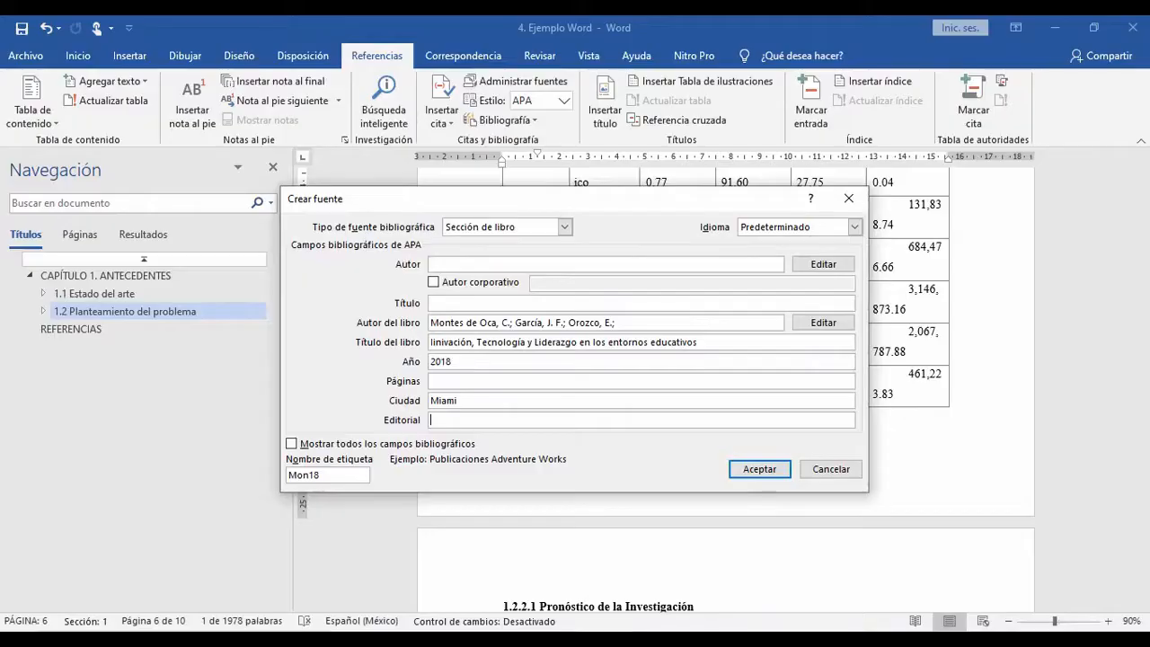
text(Humboldt International University)
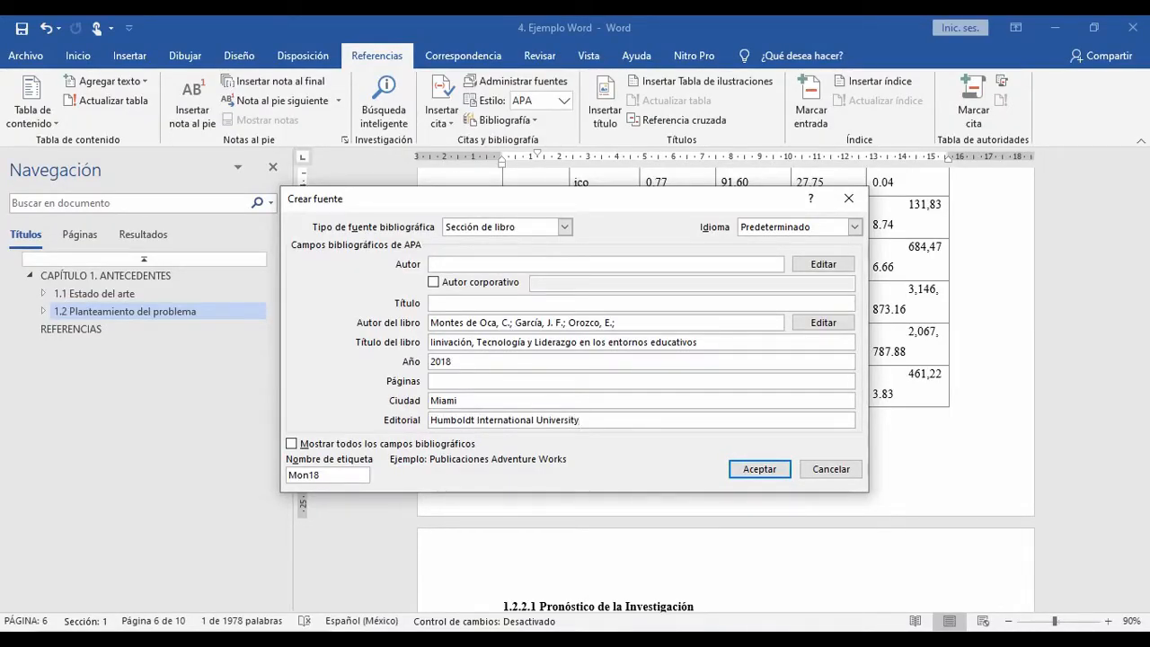
Step: Look through the PDF from the copyright page past the table of contents to the chapter's opening page for the missing section details
click(432, 381)
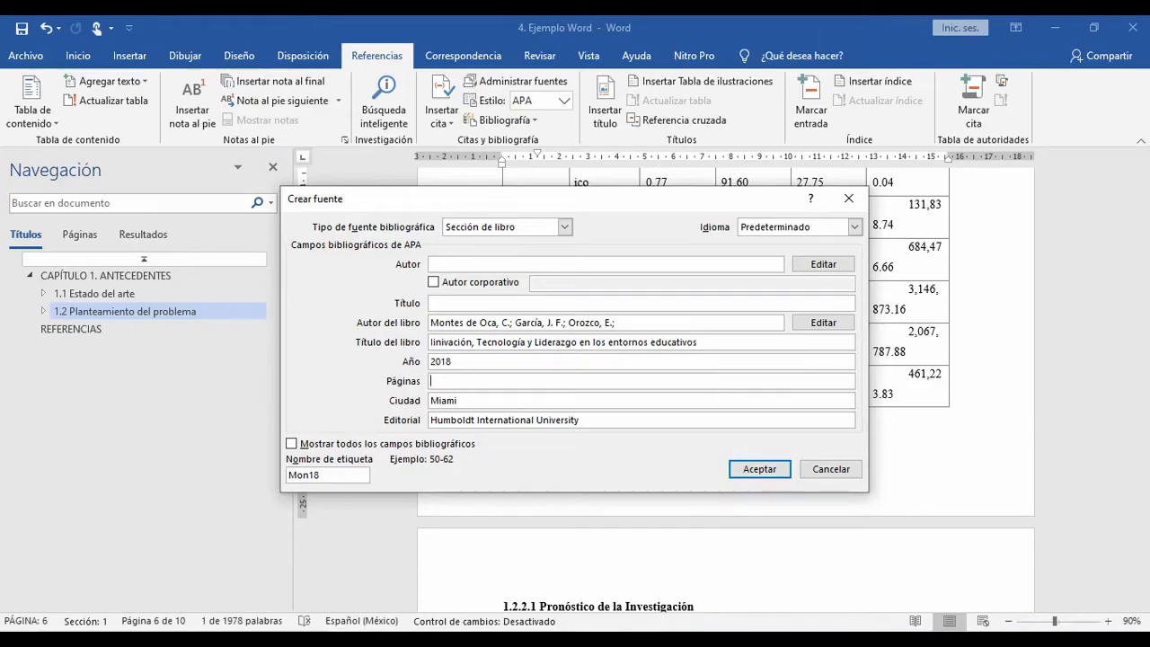
key(alt+Tab)
scroll(422, 377, down, 7)
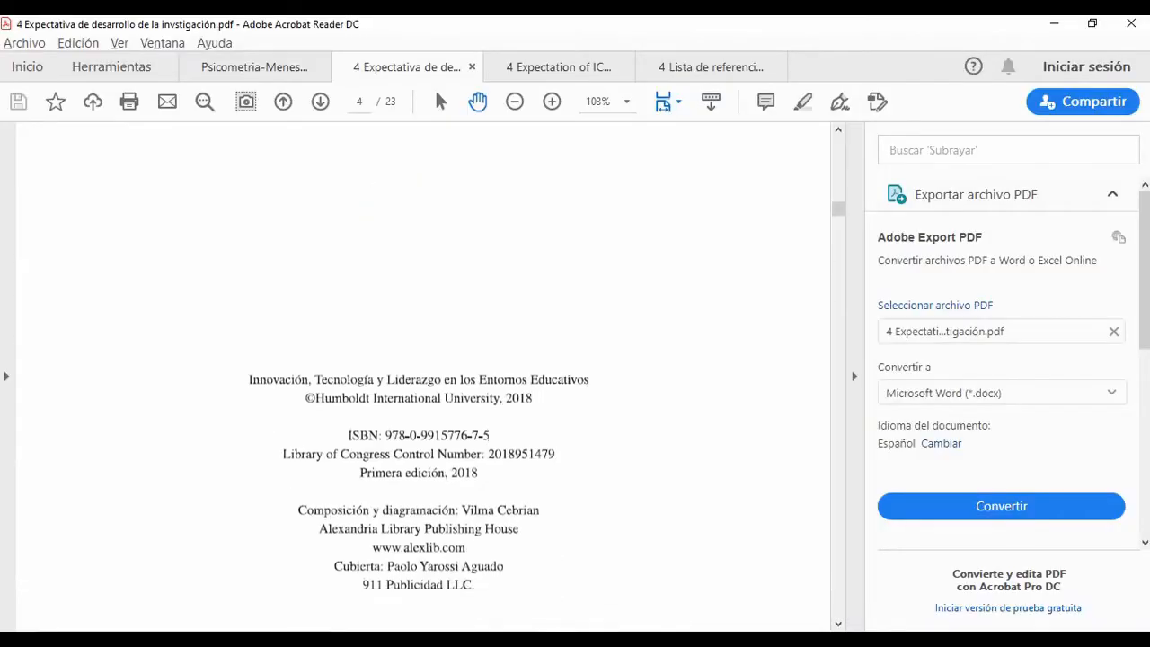
scroll(422, 377, down, 3)
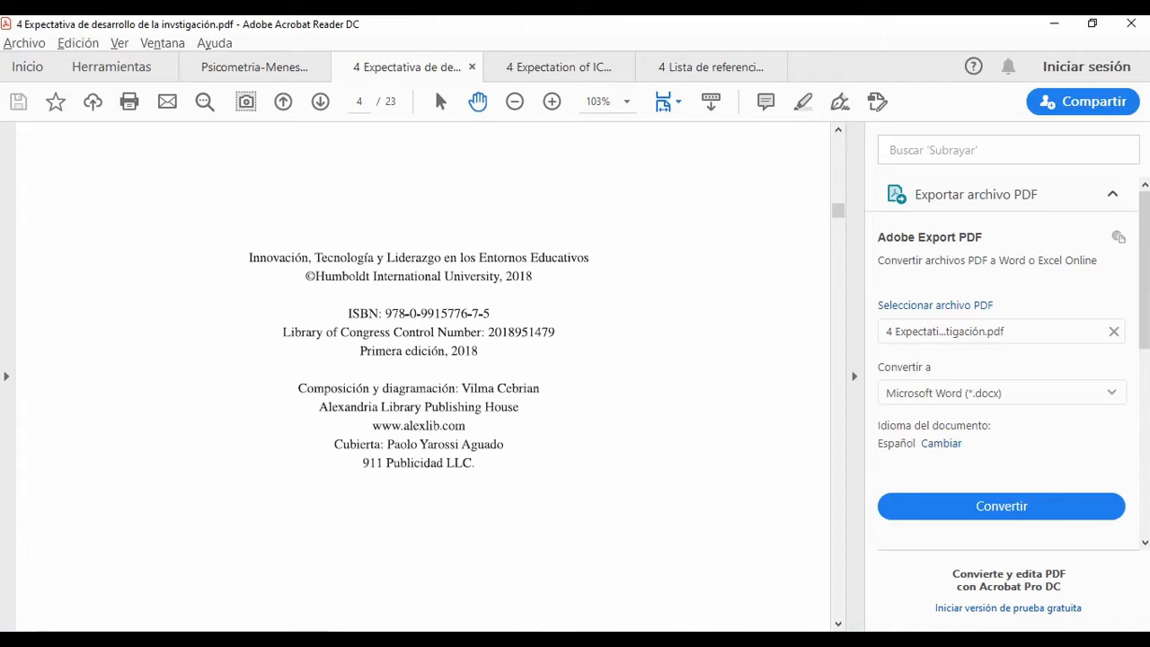
key(alt+Tab)
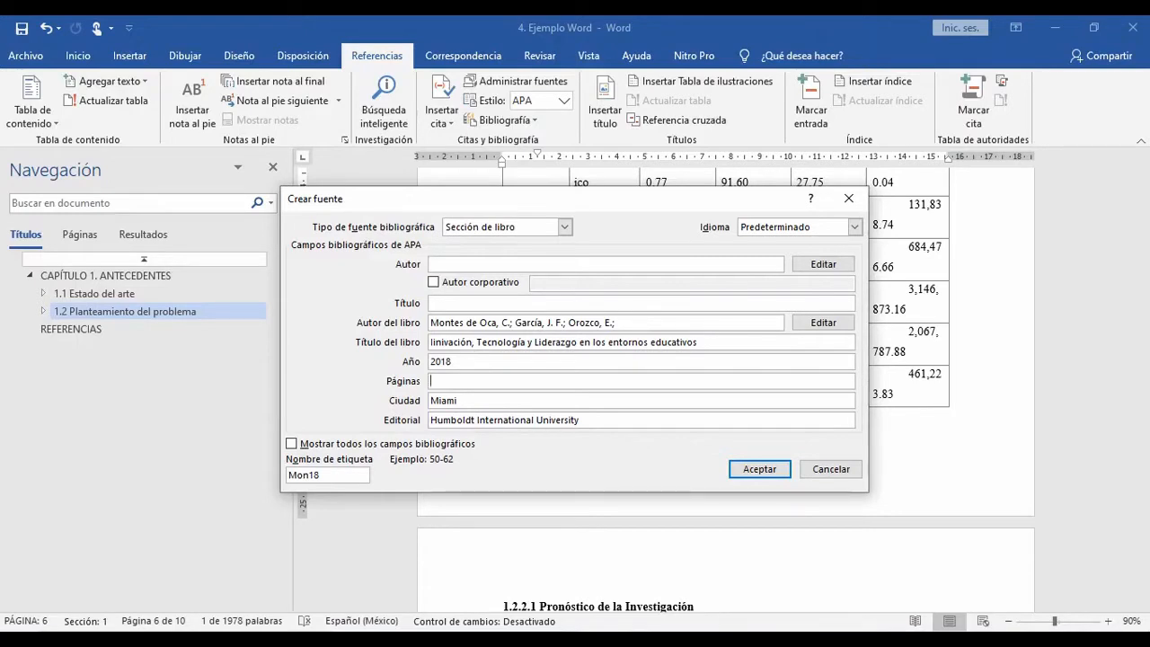
key(alt+Tab)
scroll(422, 377, down, 10)
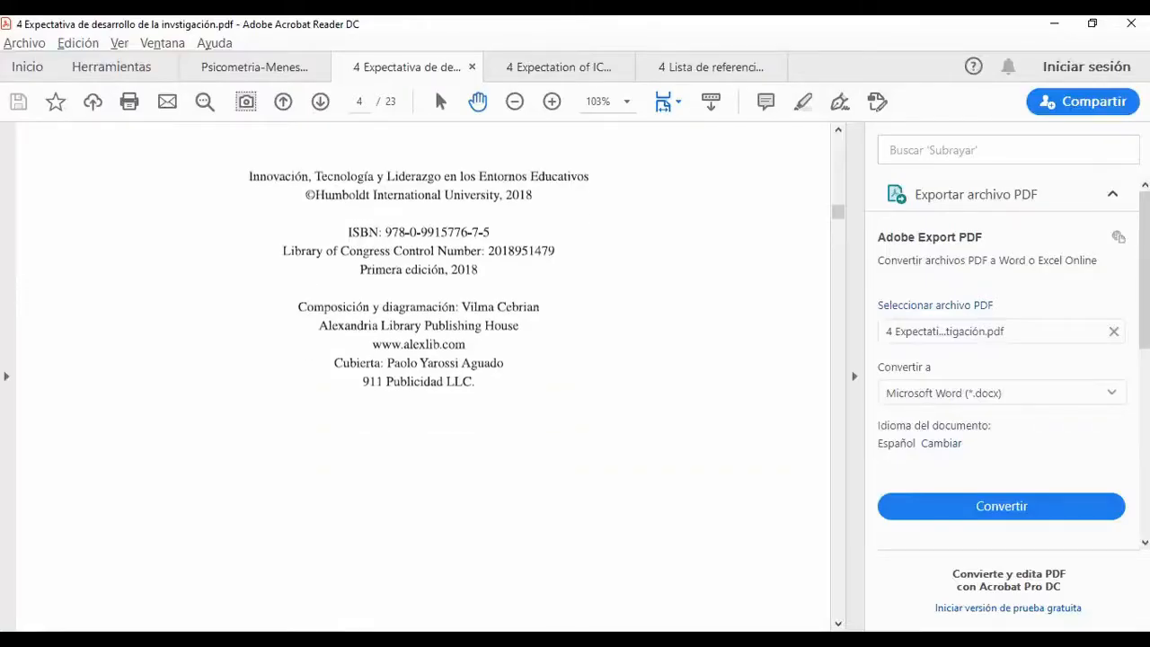
scroll(422, 377, down, 5)
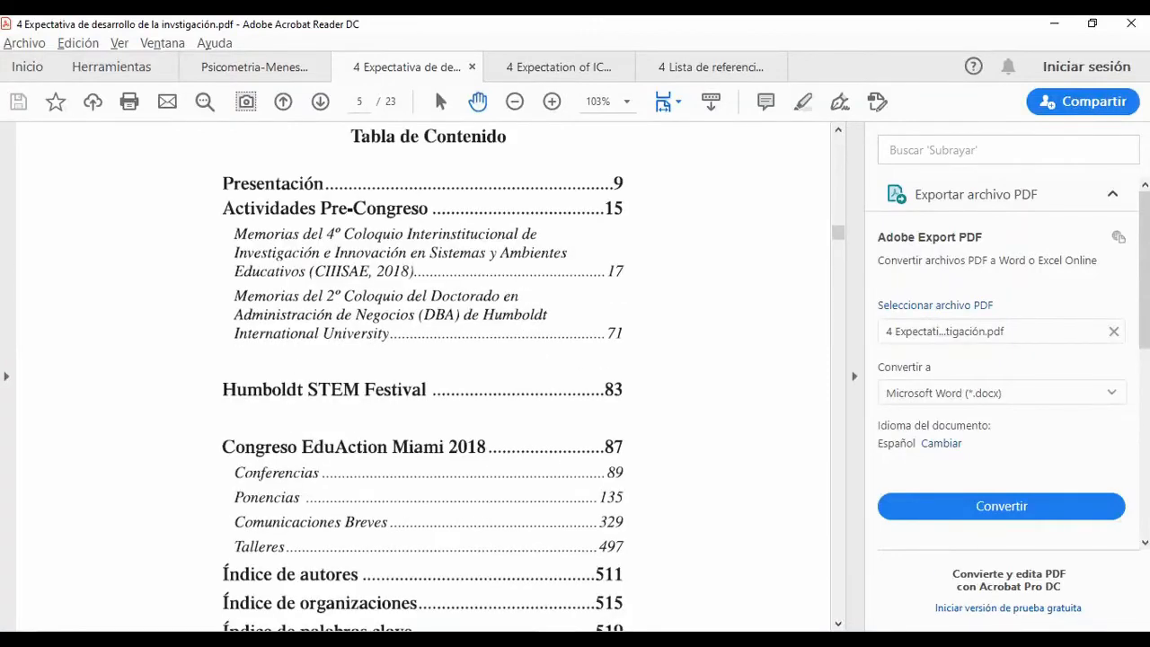
scroll(422, 377, down, 2)
scroll(422, 377, down, 4)
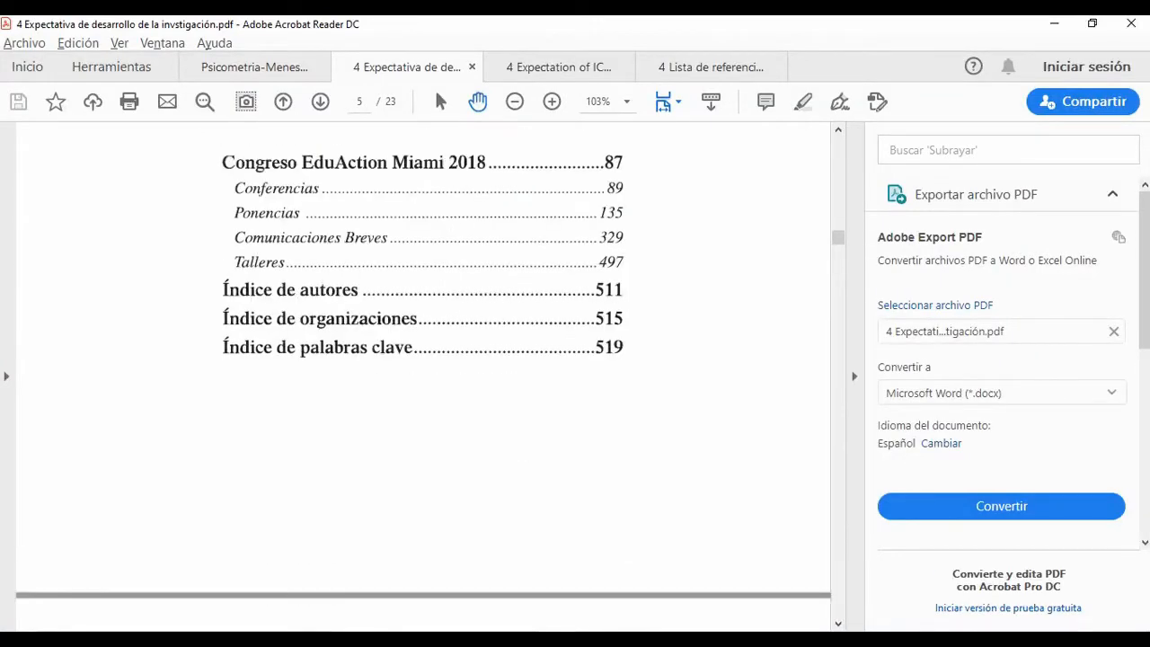
scroll(422, 377, up, 1)
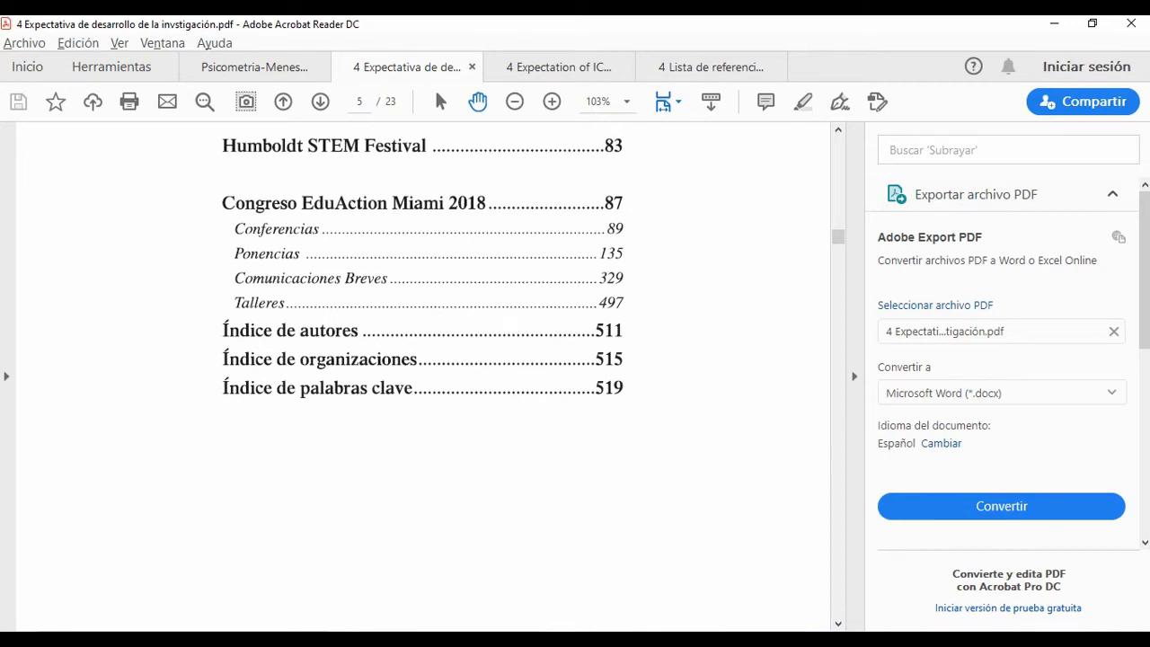
scroll(422, 377, down, 12)
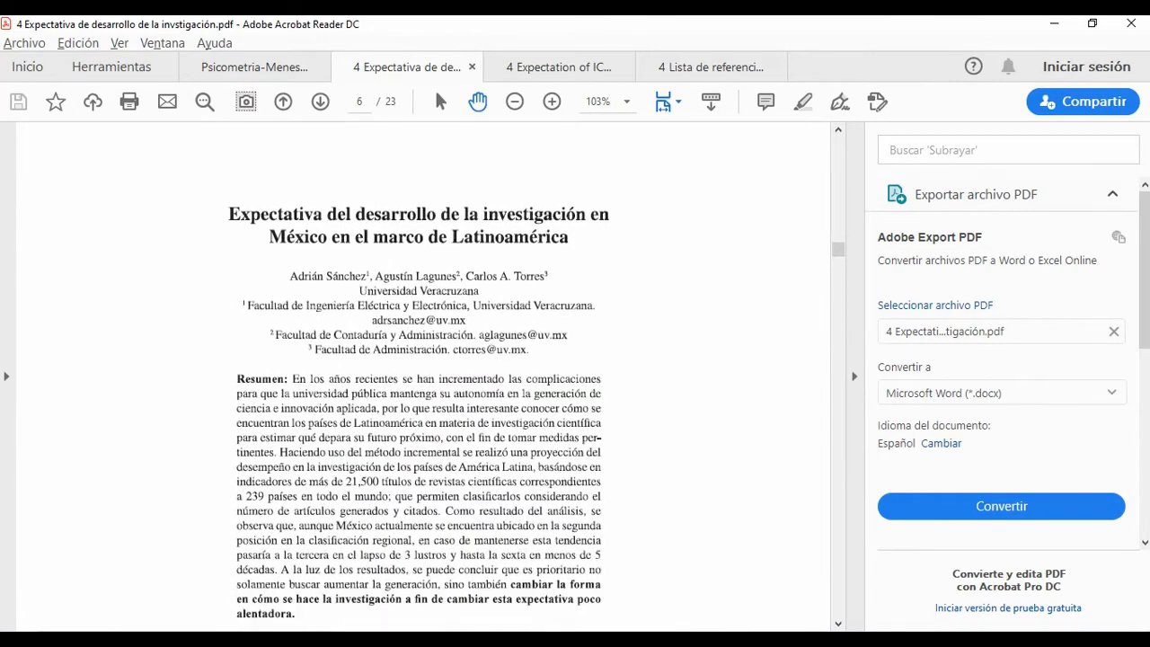
scroll(418, 377, down, 1)
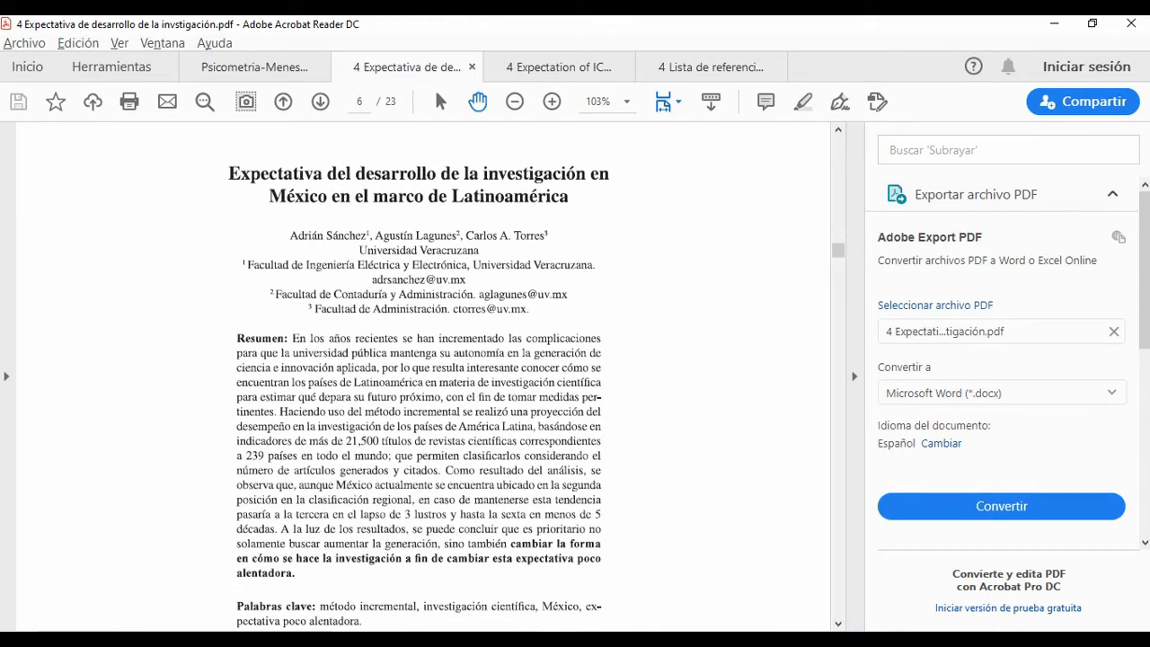
Step: Set the source's section title to "Expectativa del desarrollo de la investigación en México en el marco de Latinoamérica"
key(alt+Tab)
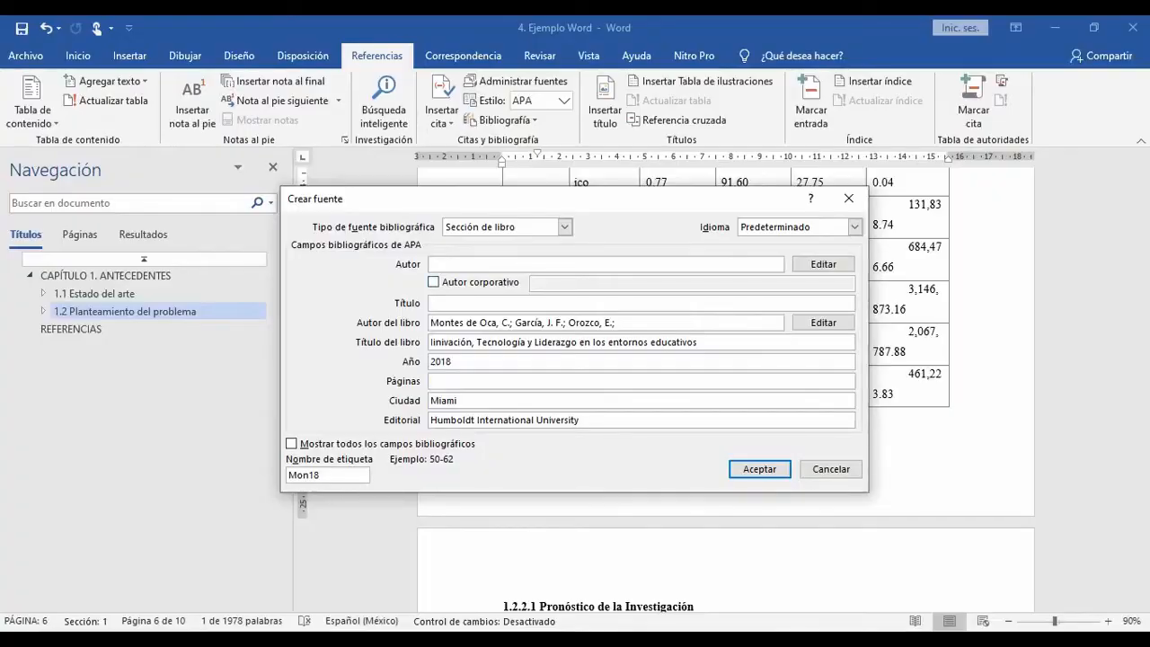
click(436, 303)
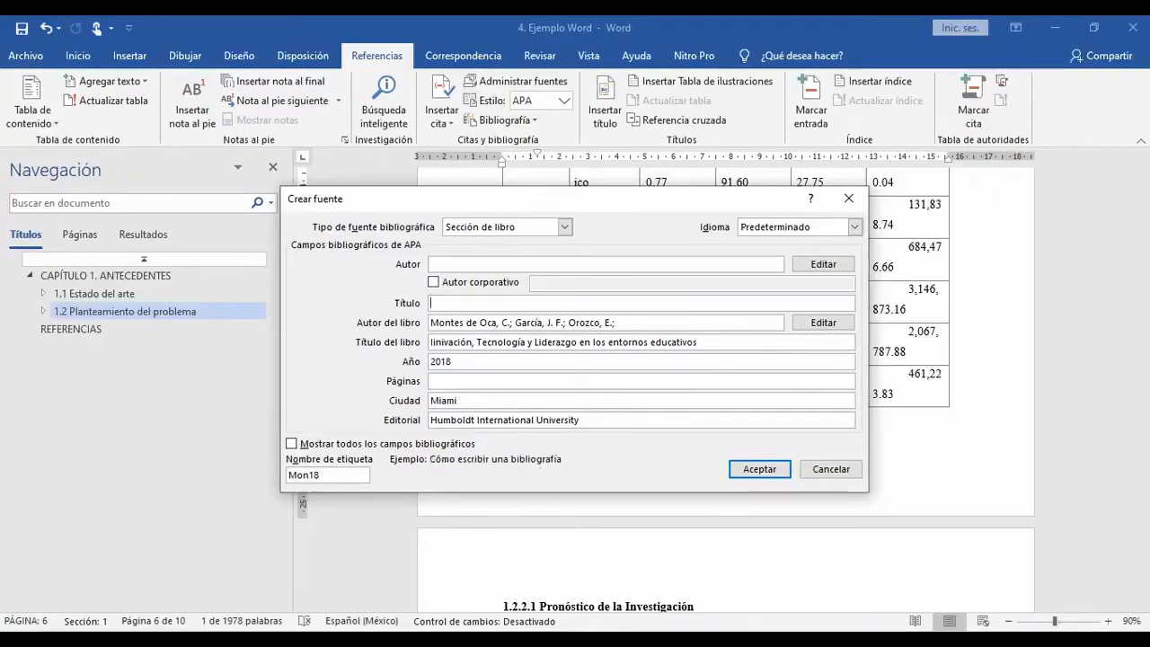
text(Expectativa del desarrollo de la investigaci)
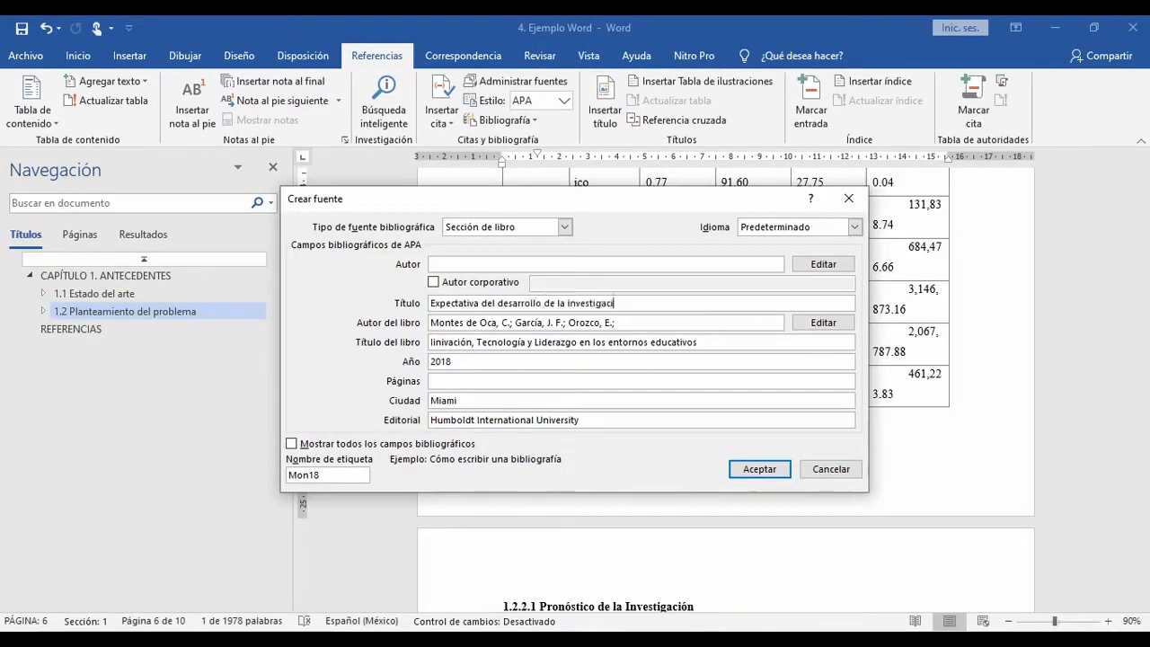
text(ón en México en el marco de L)
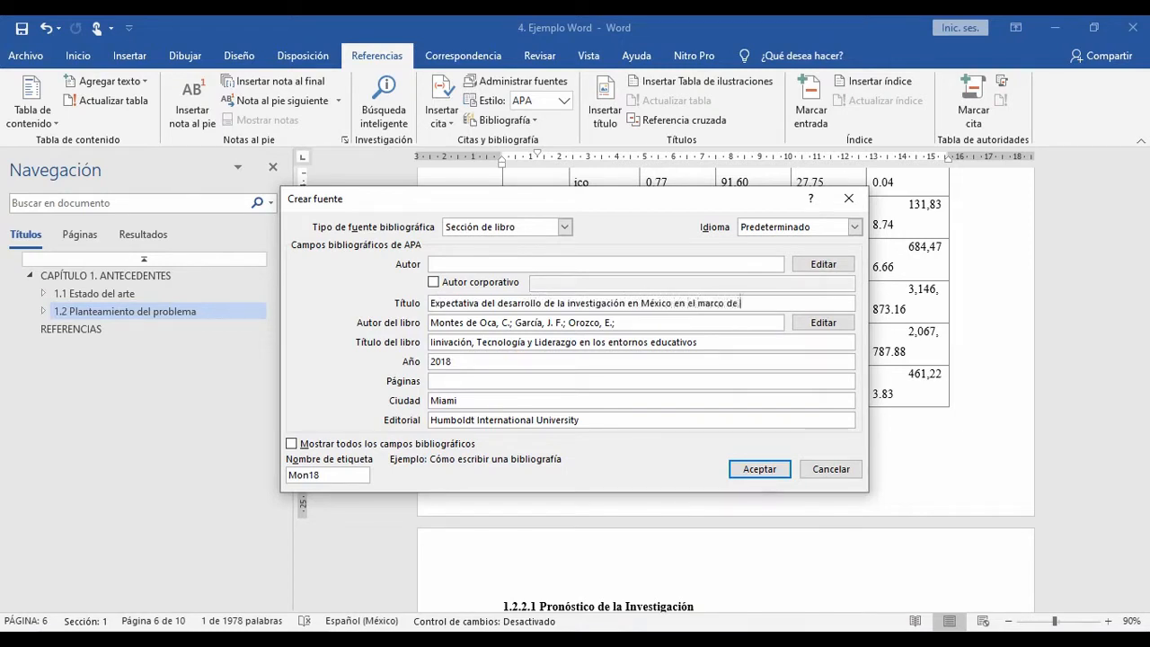
text(atinoam)
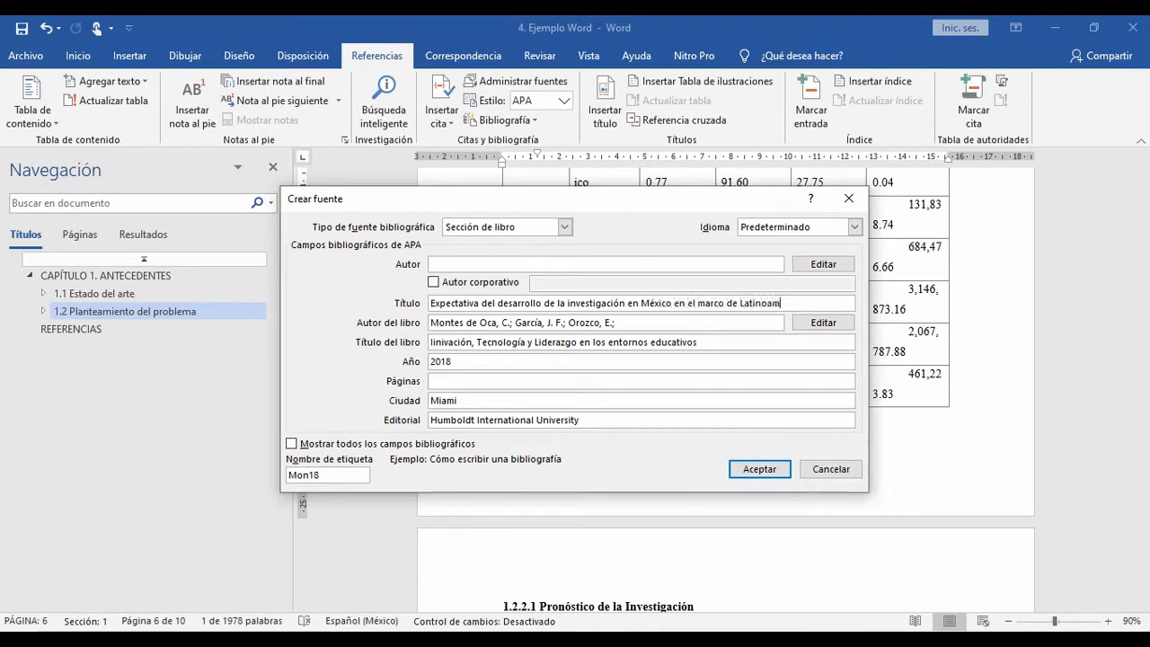
text(érica)
Step: Add the chapter's first author from the PDF to the section's authors, with surname and initial
key(alt+Tab)
key(alt+Tab)
key(alt+Tab)
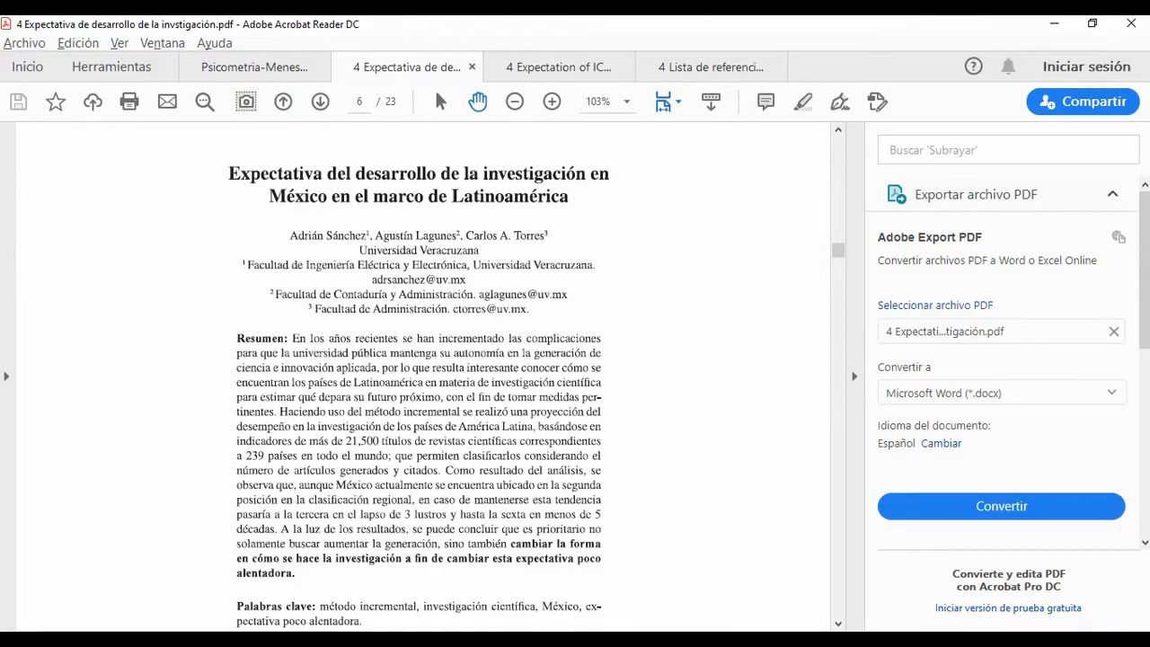
key(alt+Tab)
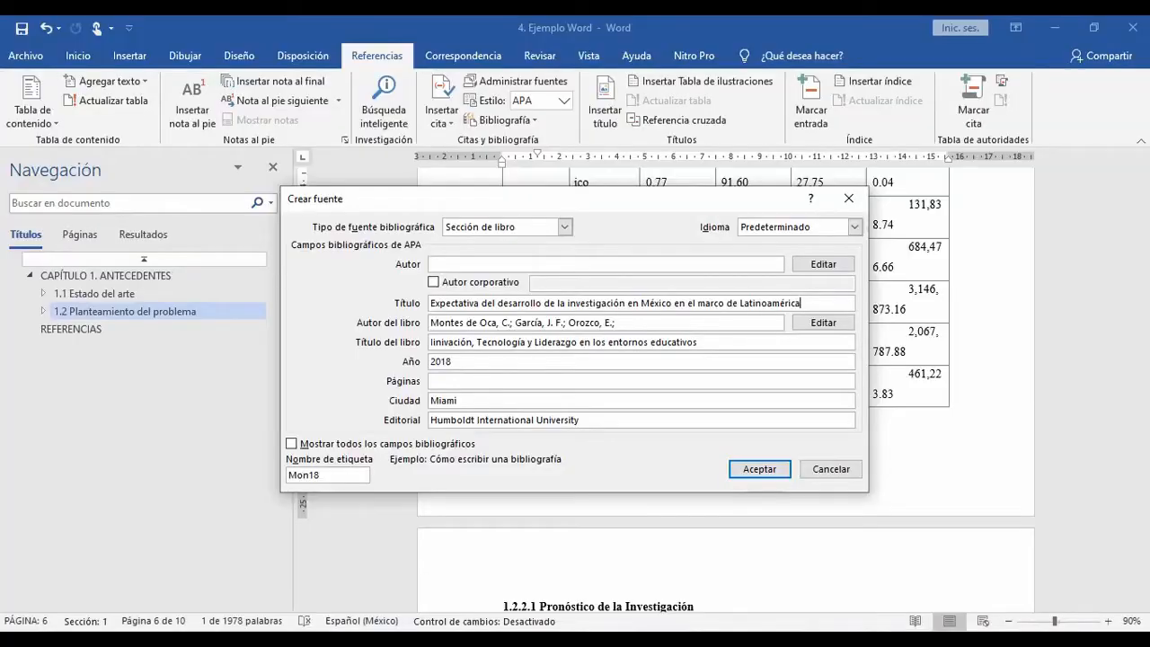
click(822, 264)
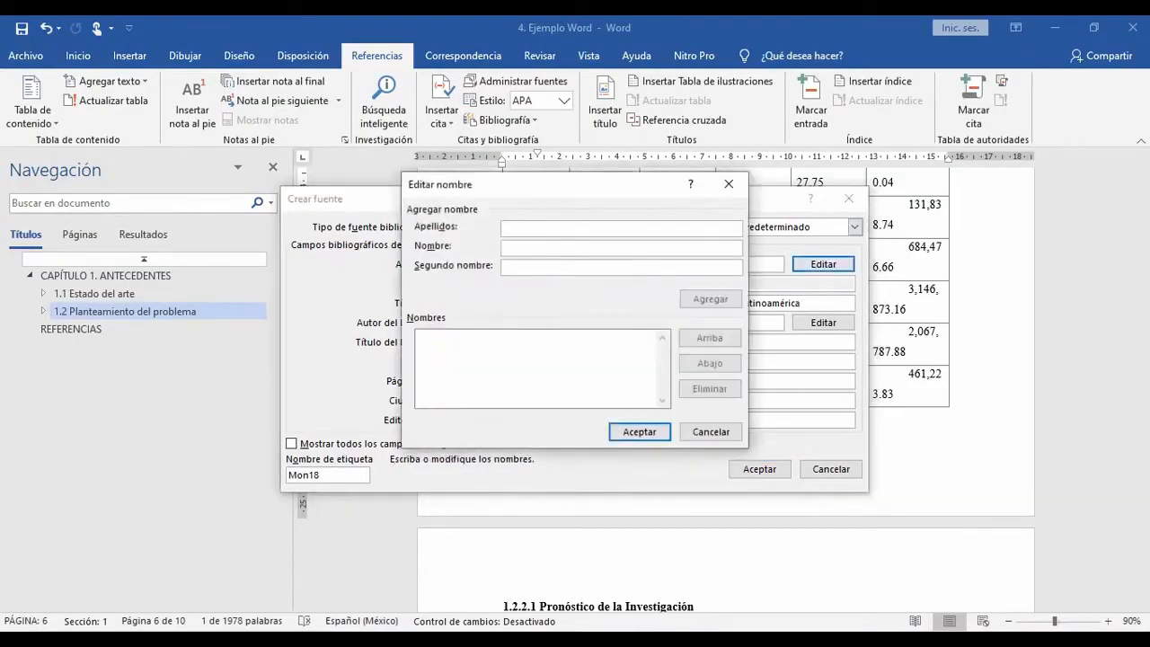
text(Sánche)
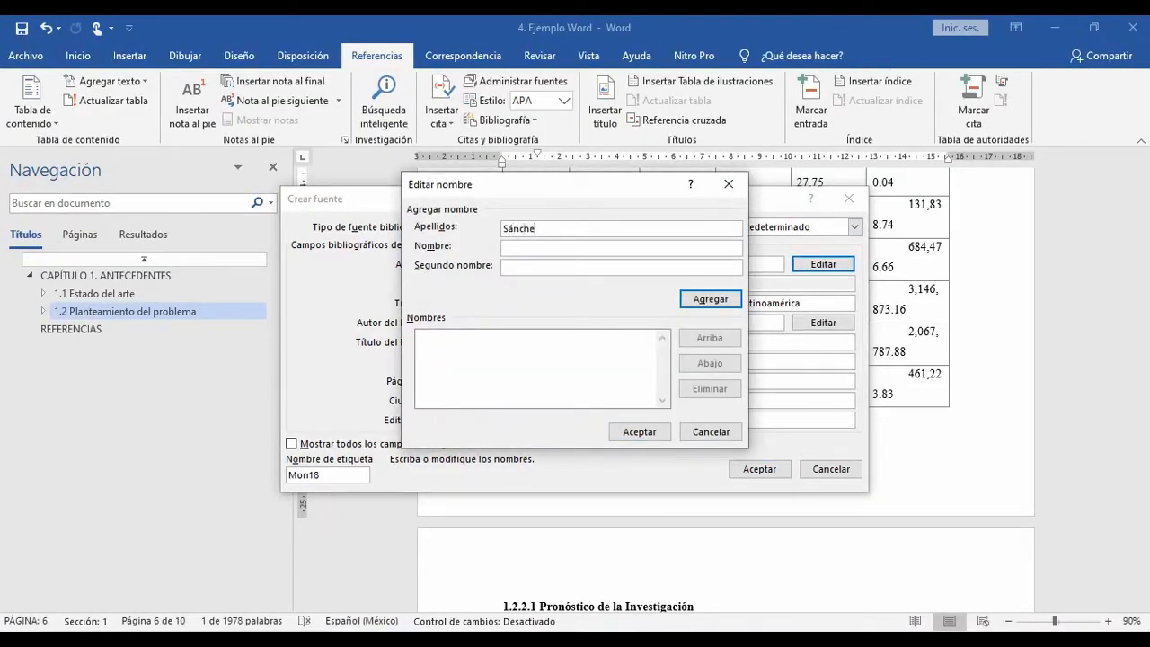
text(z)
key(Tab)
text(A.)
key(Return)
Step: Add the chapter's second author from the PDF to the section's authors, with surname and initial
key(alt+Tab)
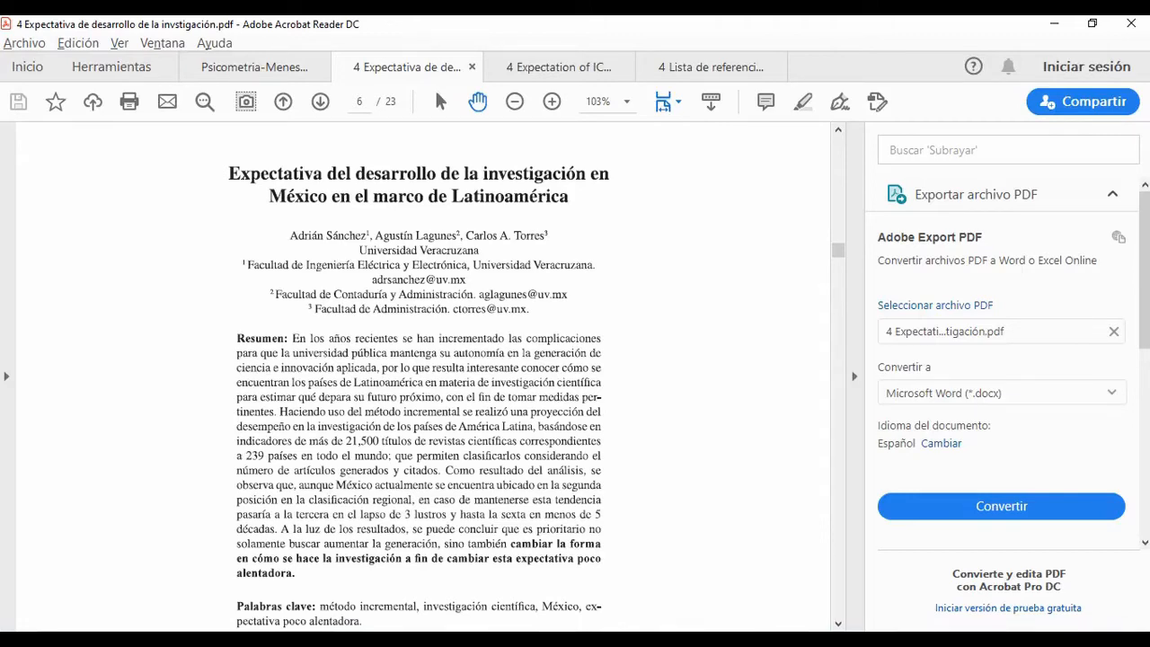
key(alt+Tab)
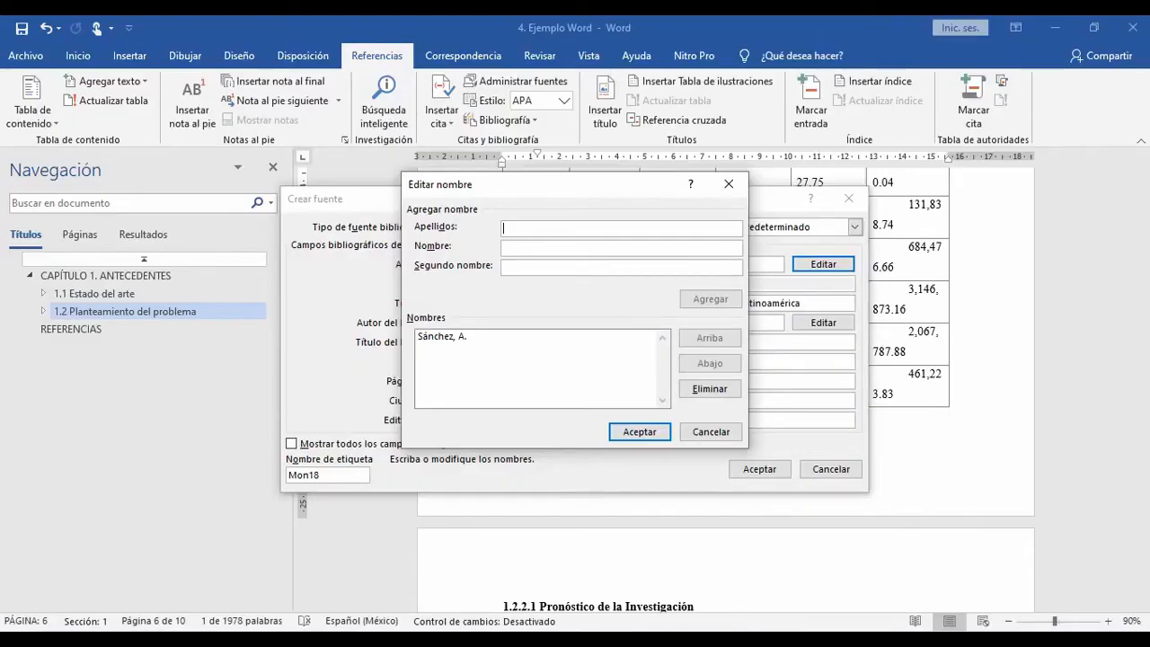
text(Lagunes)
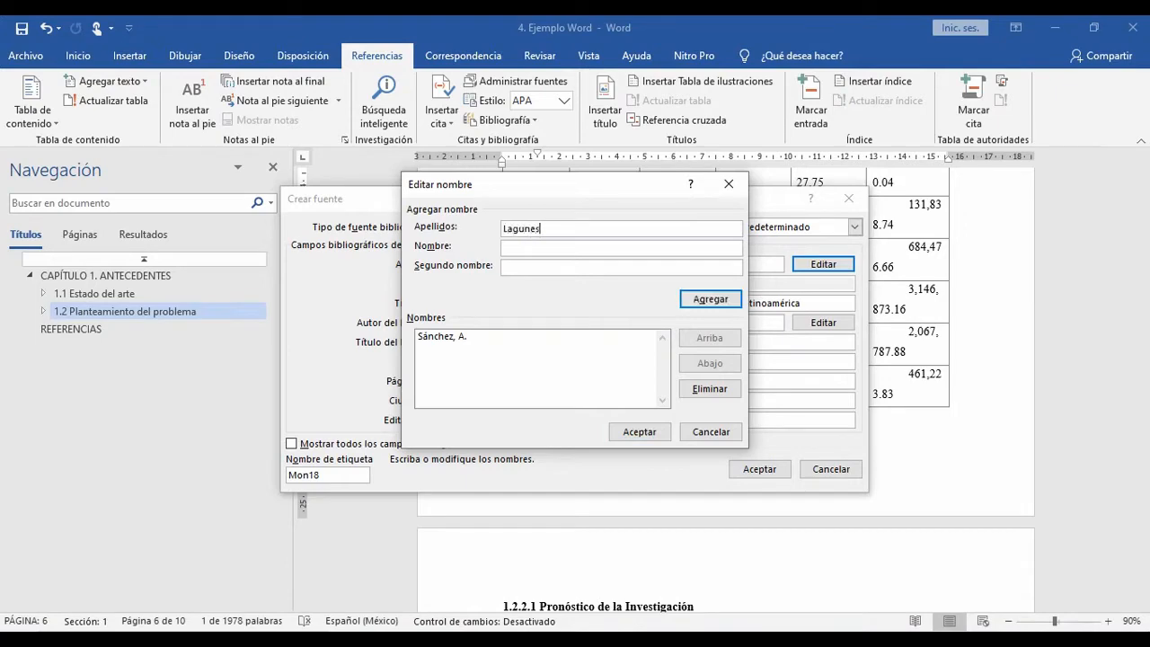
text(A.)
key(Return)
Step: Add the chapter's third author from the PDF with surname and both initials, and accept the section's author list
key(alt+Tab)
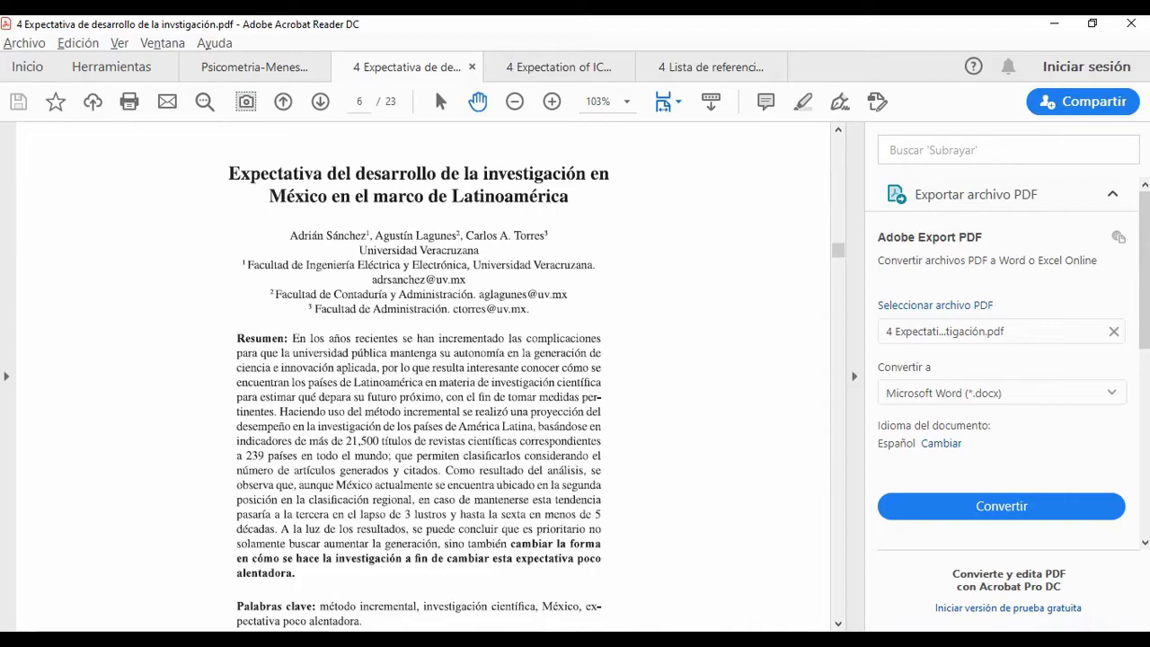
key(alt+Tab)
text(Torres)
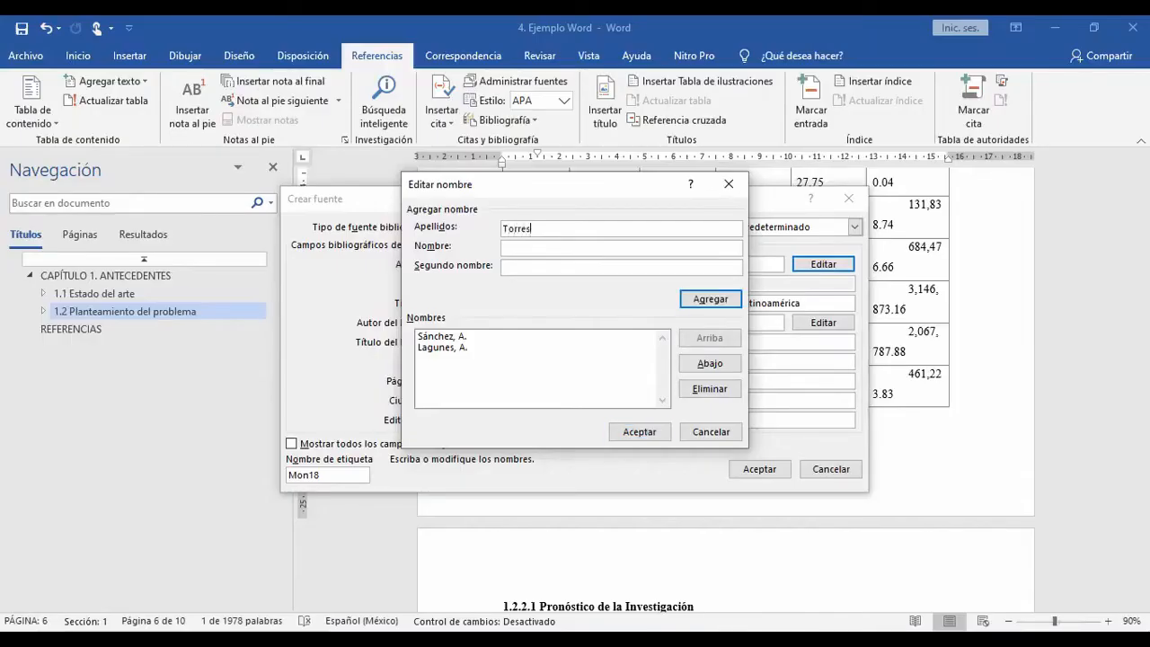
key(Tab)
text(C.)
key(Tab)
text(A.)
click(512, 247)
click(512, 267)
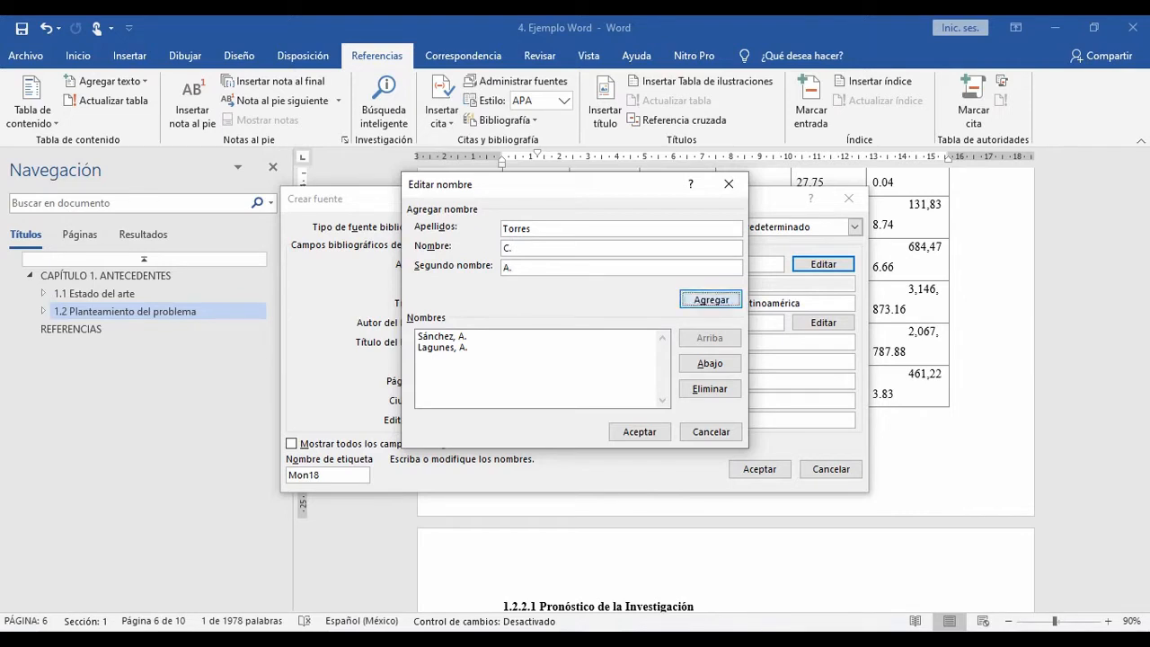
click(709, 298)
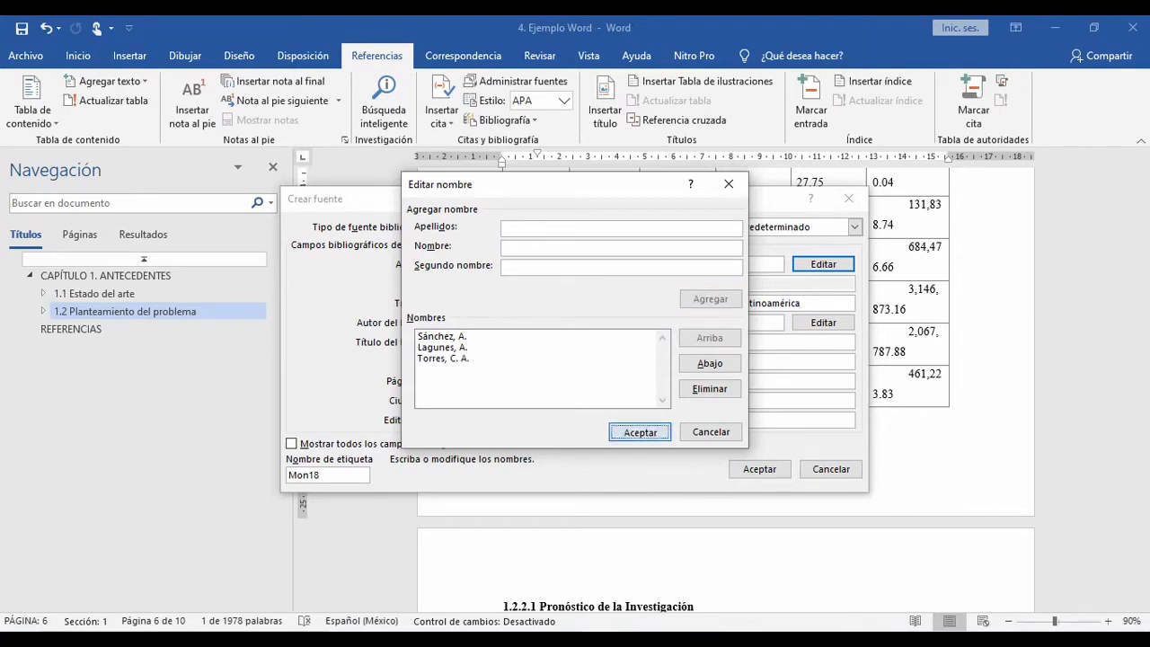
click(638, 431)
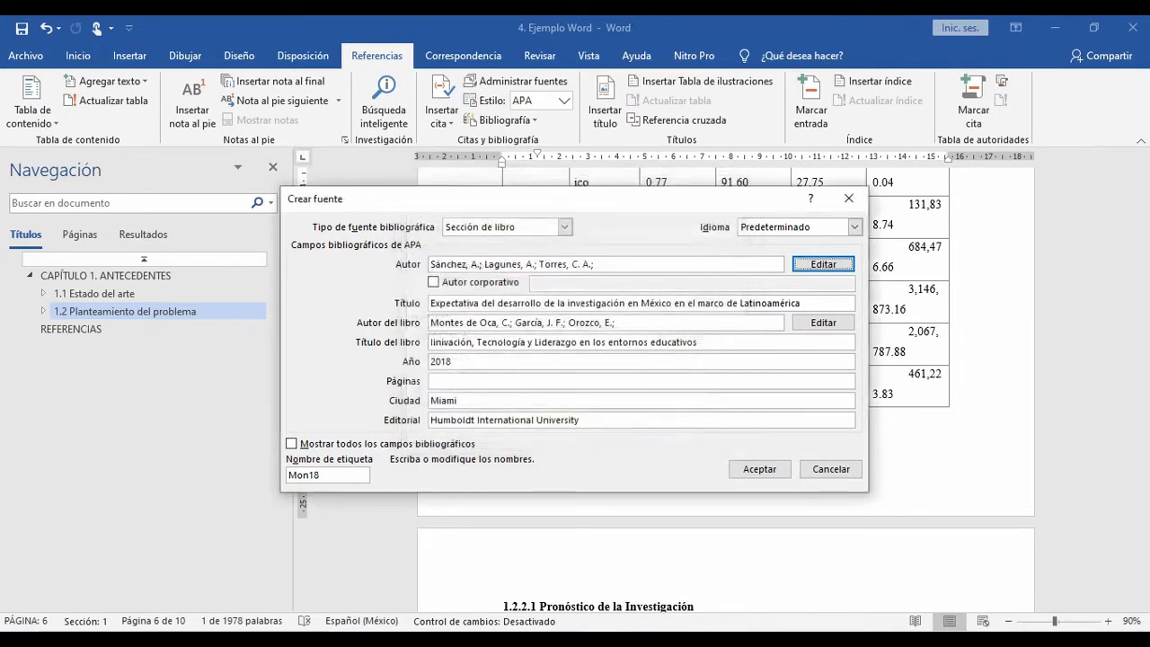
Step: Check the chapter's first and last page numbers in the PDF and set the source's pages to 248-264
key(alt+Tab)
scroll(422, 376, down, 4)
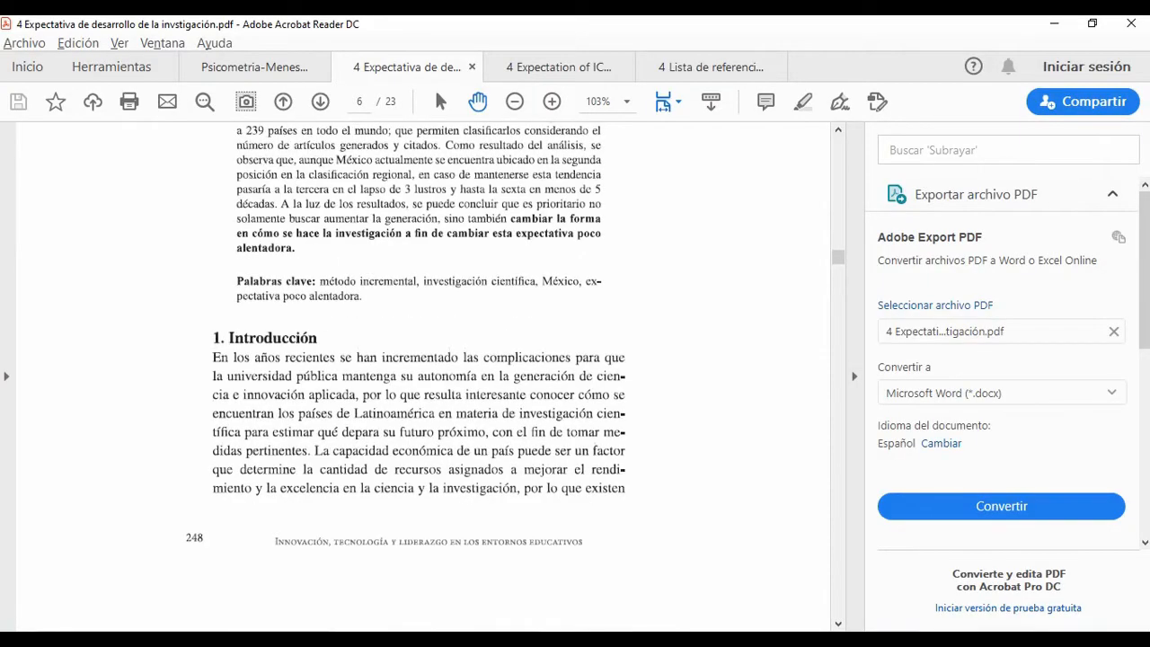
drag(838, 258, 838, 583)
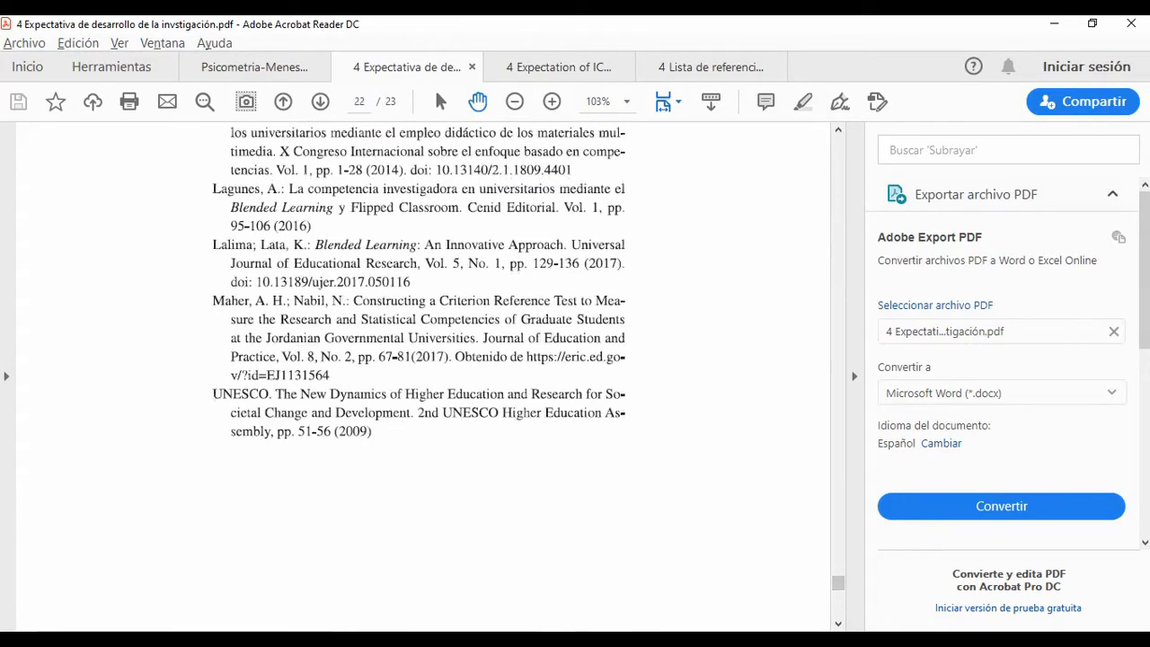
scroll(422, 375, down, 5)
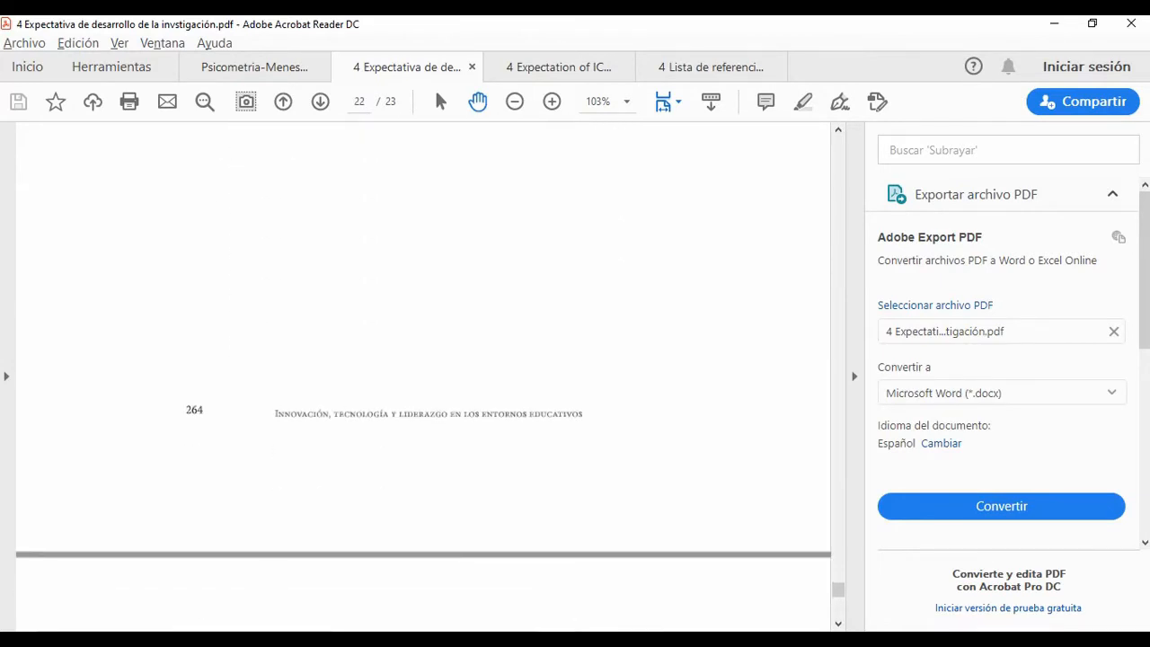
scroll(422, 376, down, 5)
scroll(422, 375, up, 4)
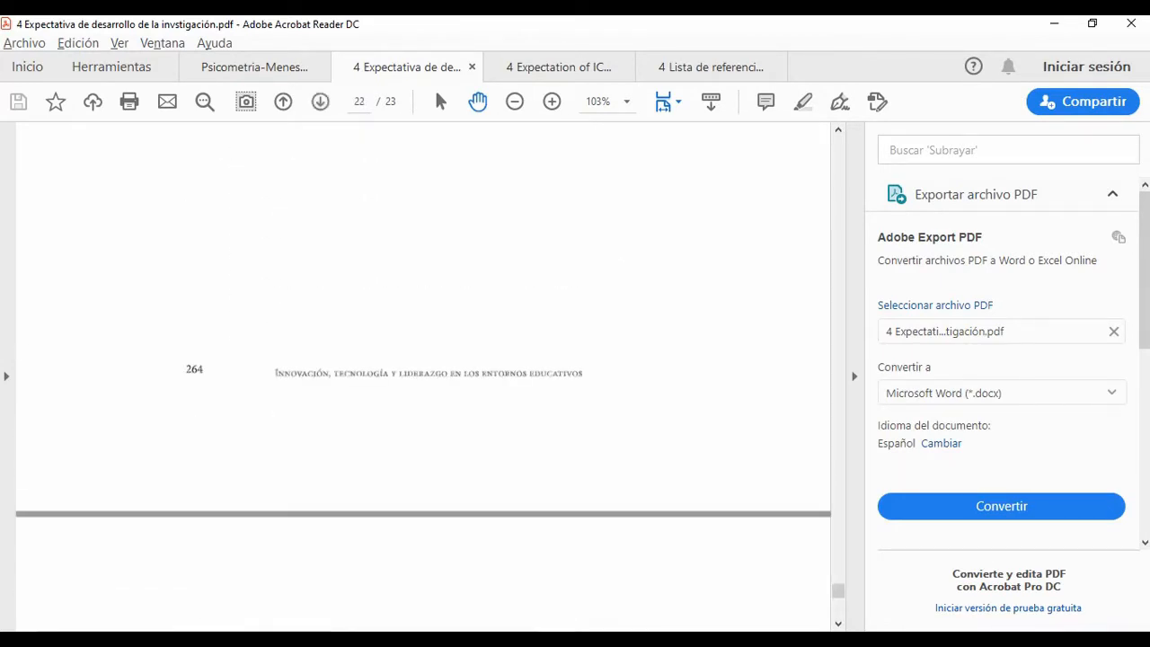
key(alt+Tab)
click(449, 381)
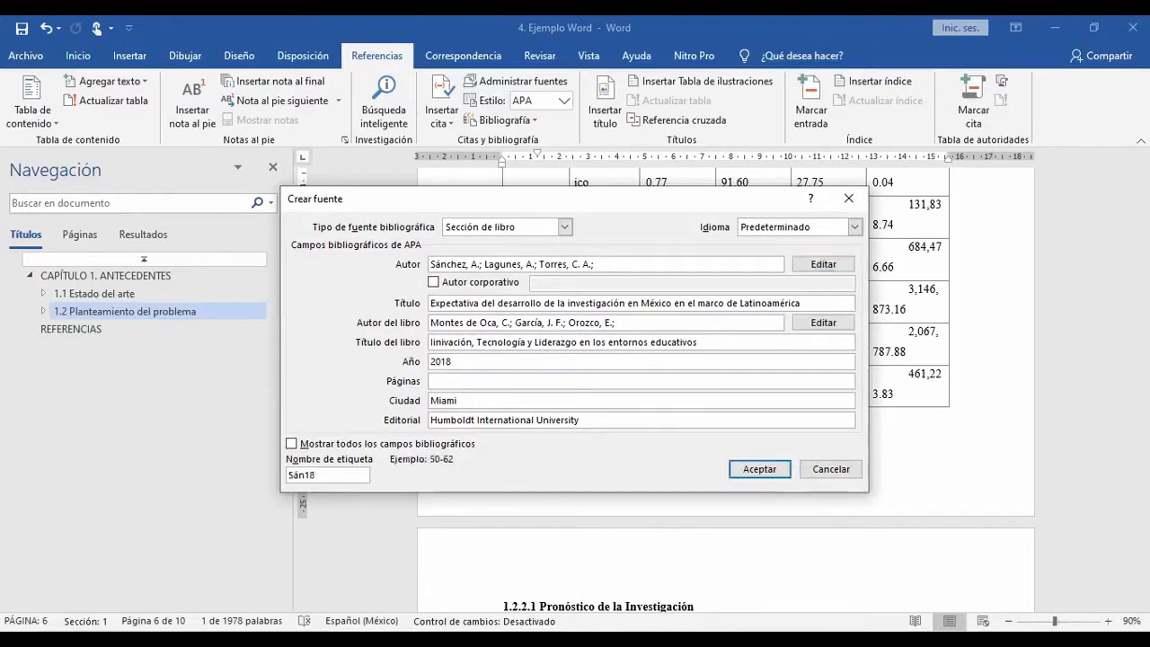
text(248-264)
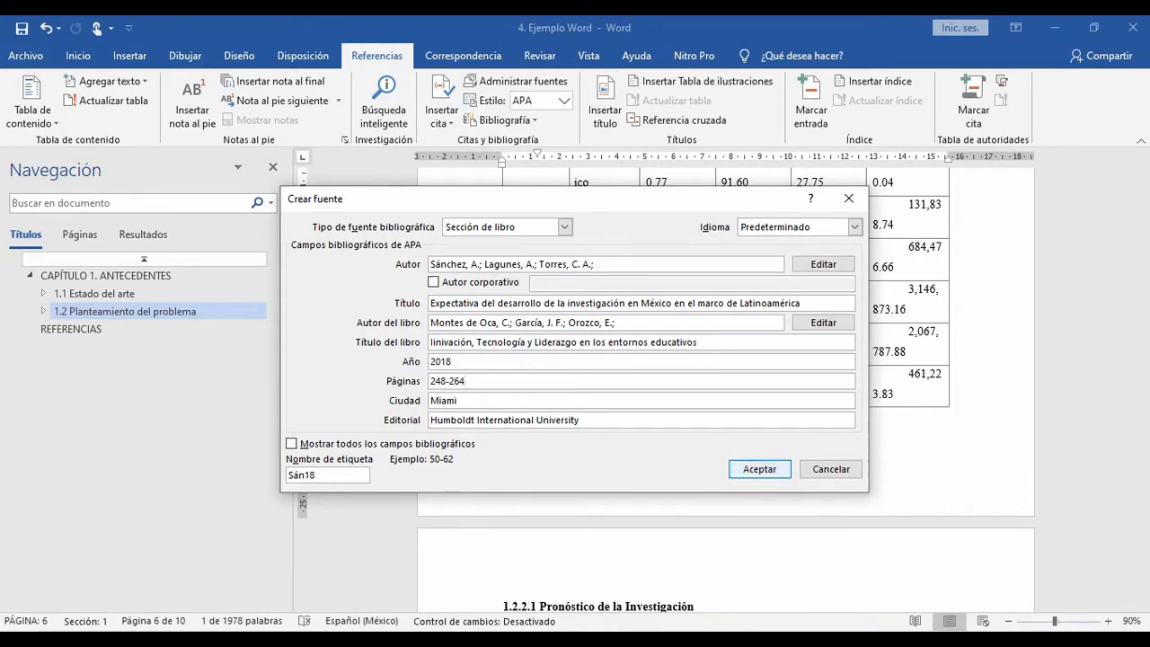
Step: Accept the completed book-section source to insert its citation in the table's note, and place the cursor after the citation
key(Return)
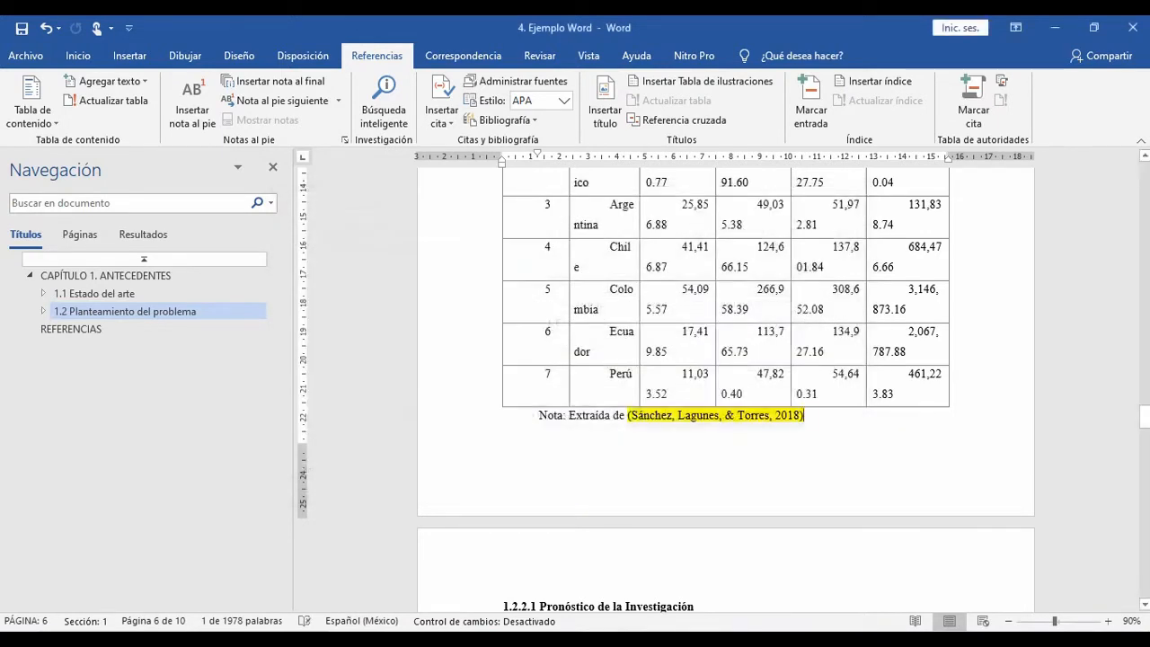
click(646, 415)
click(805, 415)
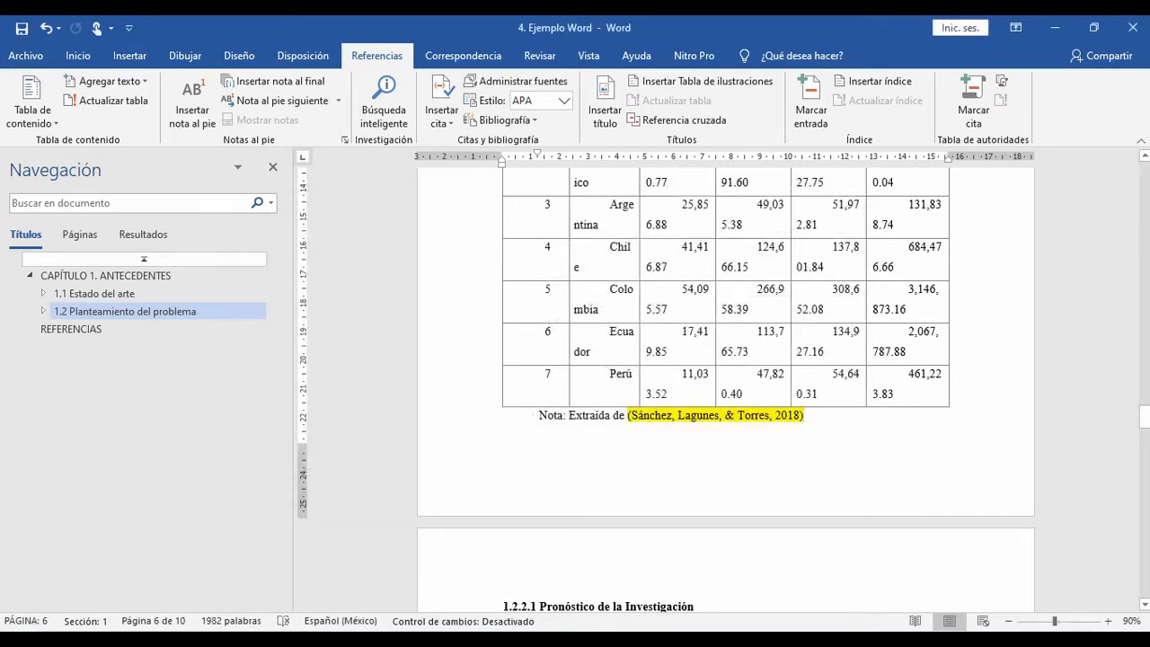
Step: Check the citation format in the sample page image, and paste the three author surnames as plain text before the citation in Tabla 1's note
key(alt+Tab)
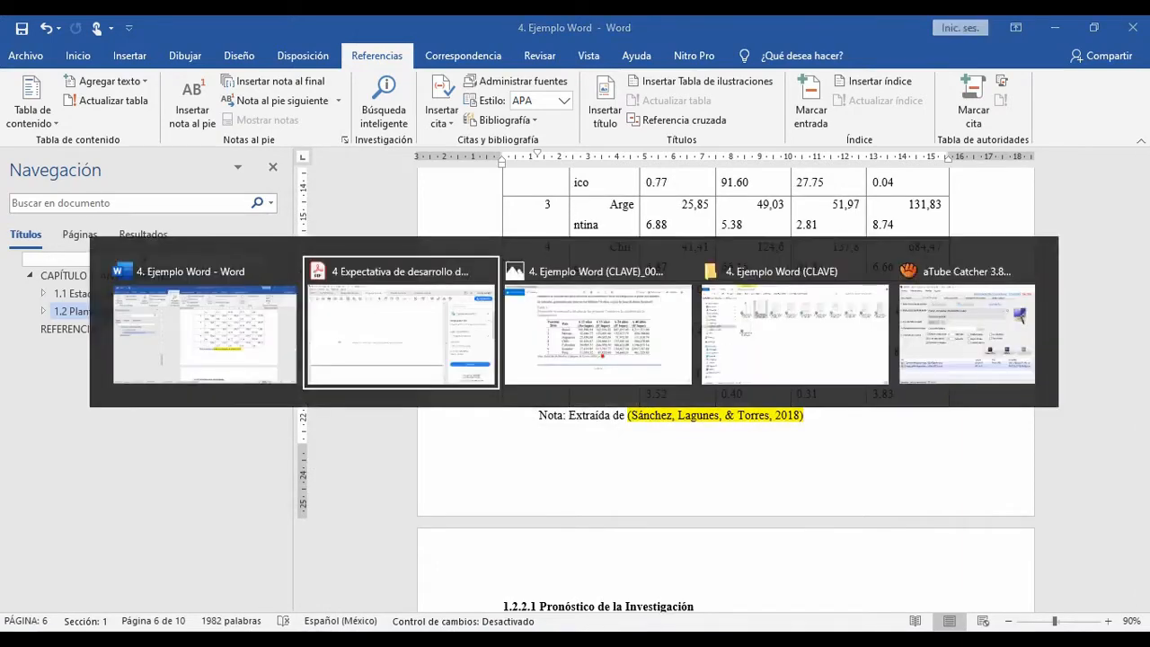
key(alt+Tab)
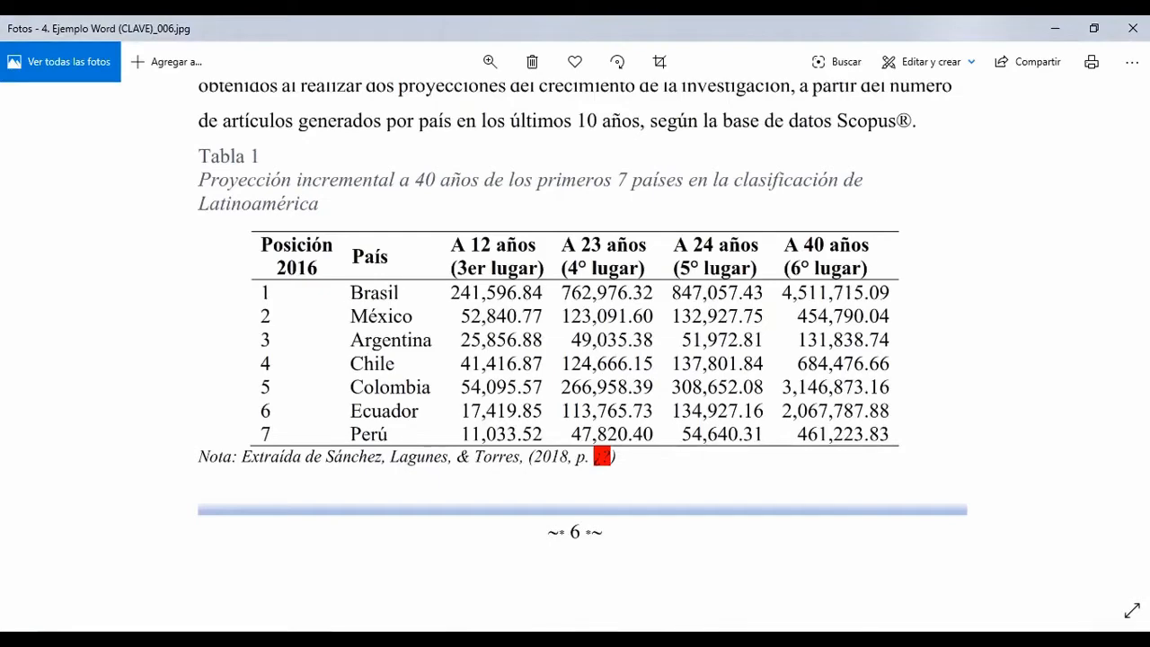
key(alt+Tab)
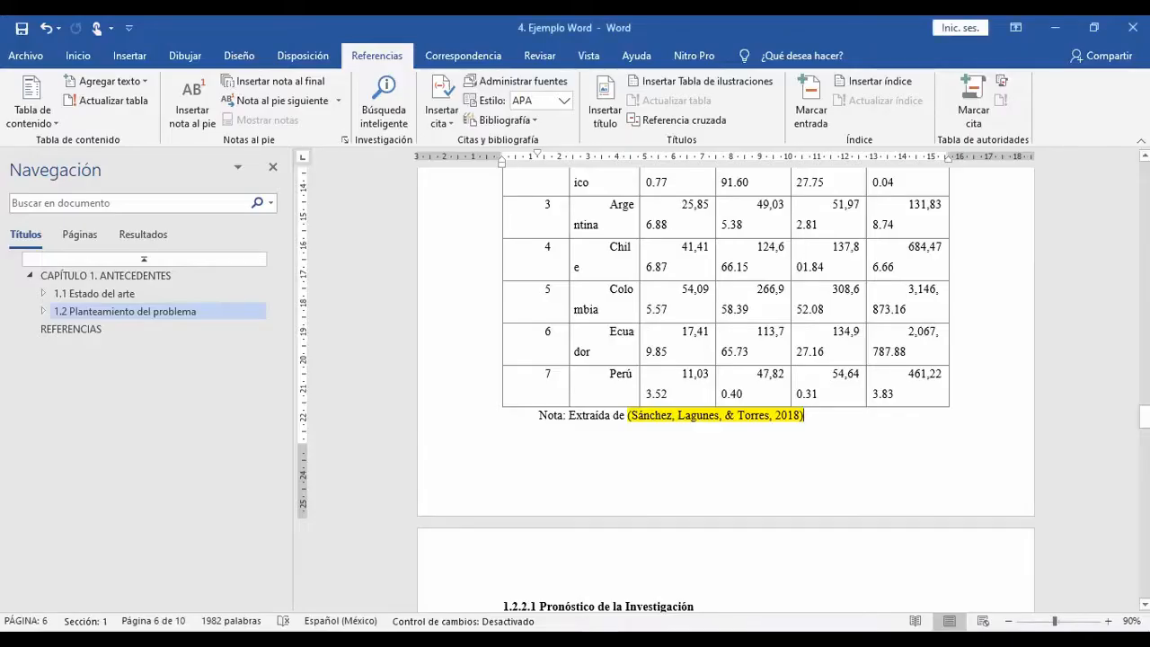
drag(631, 416, 768, 416)
key(Left)
text(Sánchez, Lagunes, & Torres)
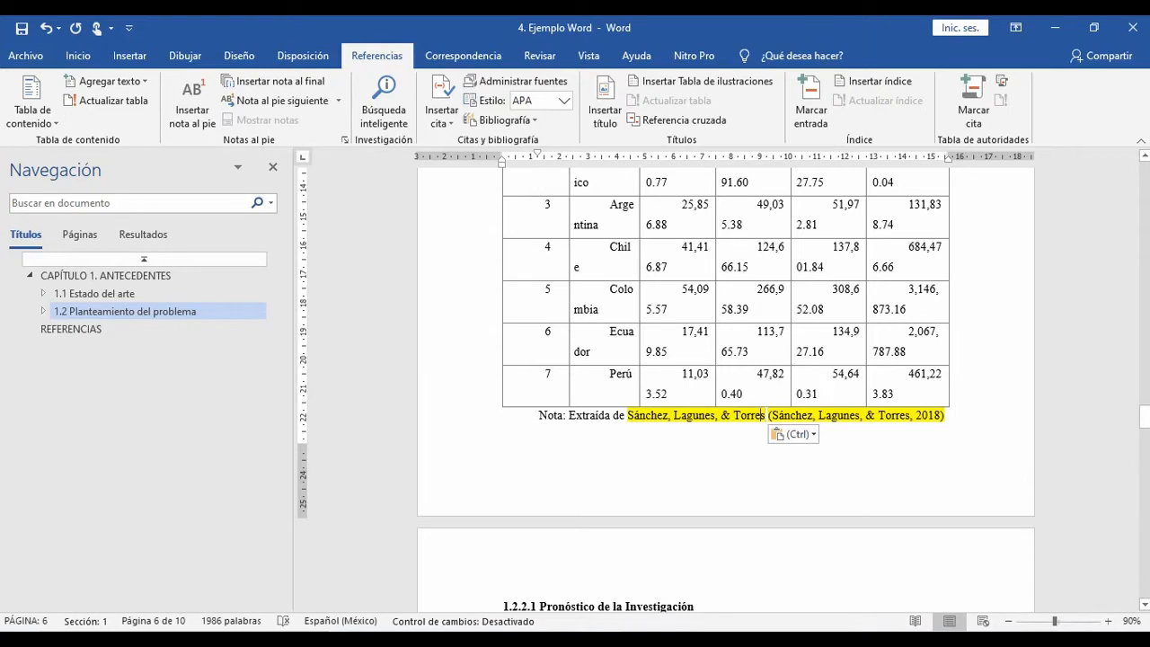
Step: Replace the comma and ampersand before the last pasted author surname in Tabla 1's note with "y"
click(730, 415)
key(BackSpace)
key(BackSpace)
key(BackSpace)
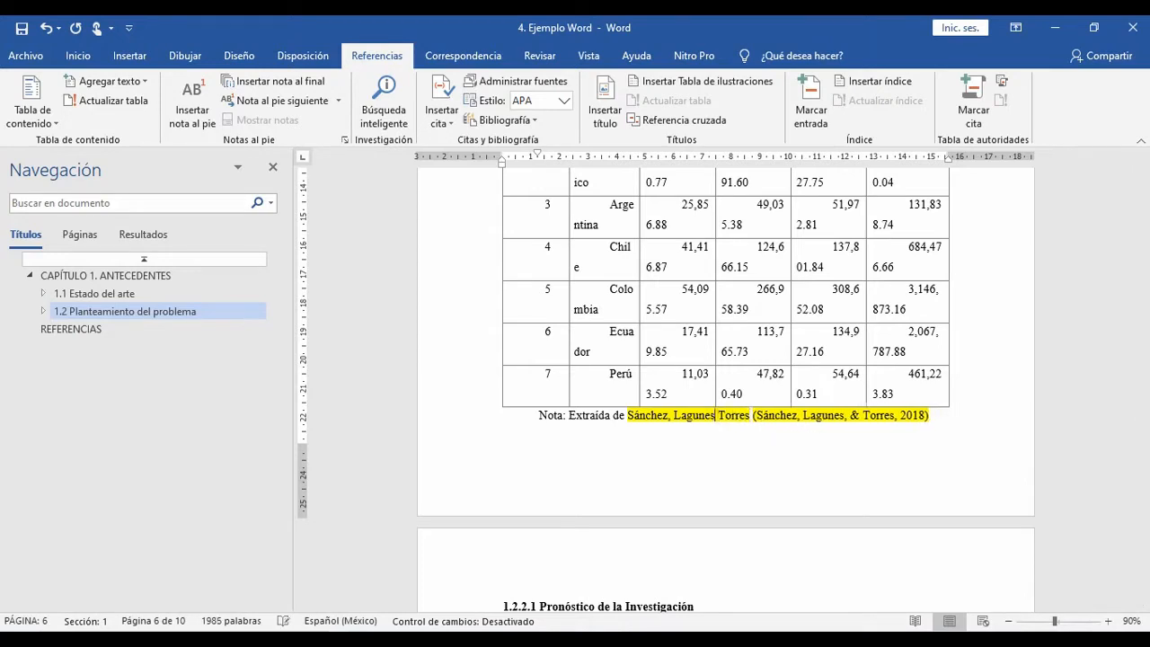
text(y)
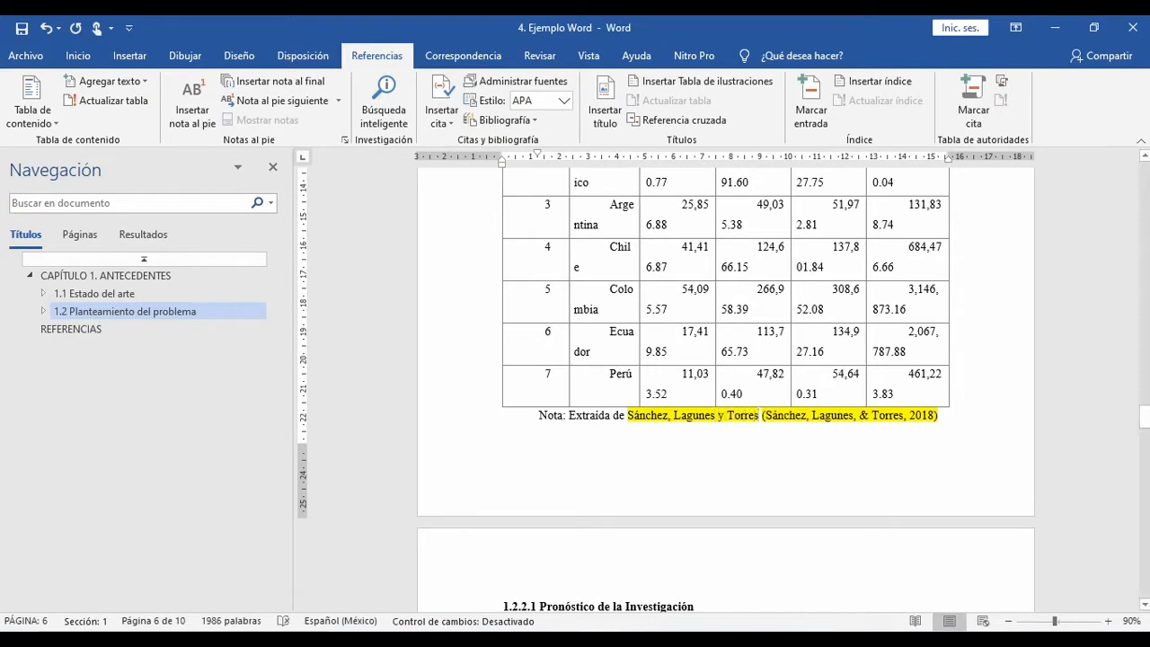
Step: Edit the citation in Tabla 1's note to suppress the author and title, keeping only the year in parentheses
click(879, 415)
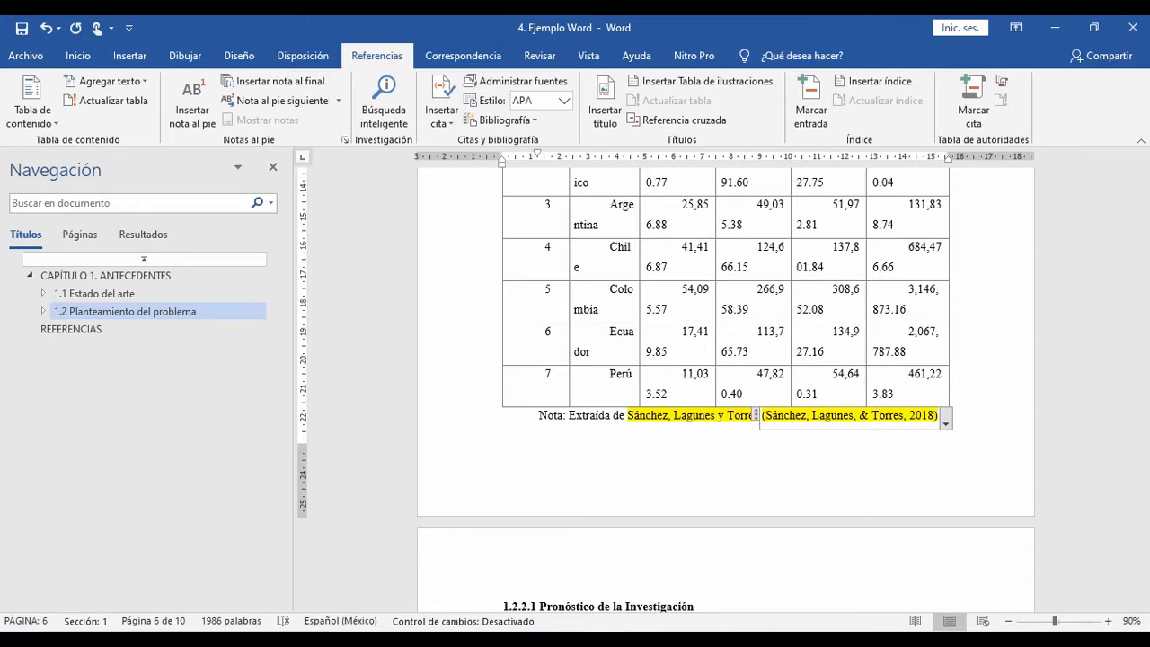
click(945, 419)
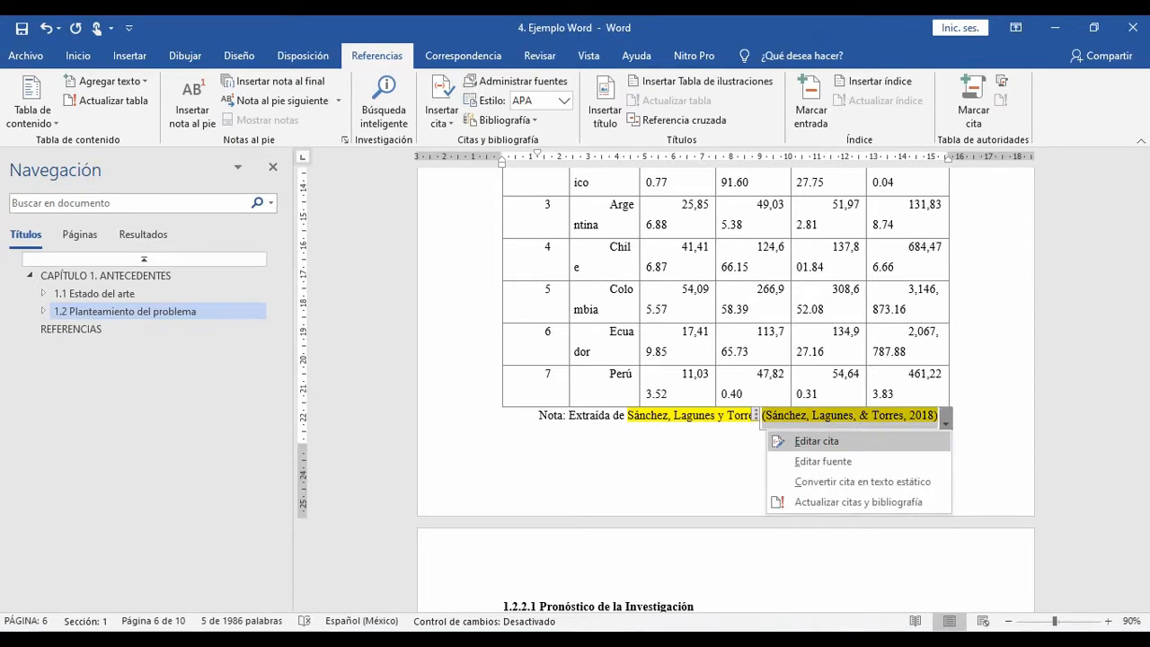
click(815, 440)
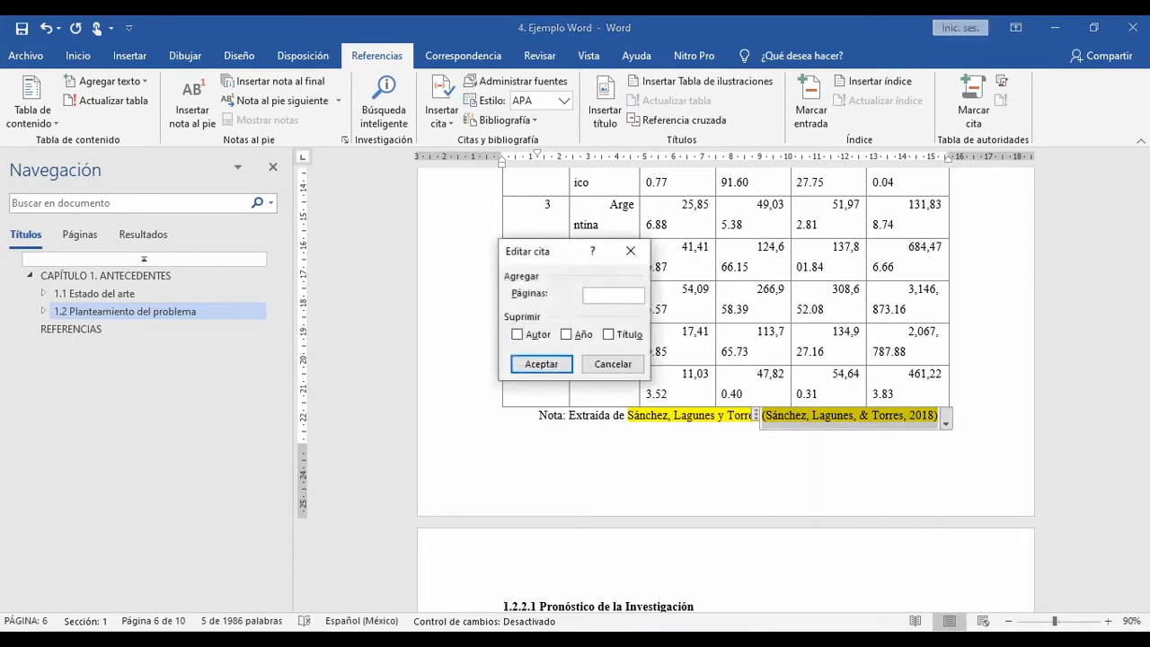
click(517, 334)
click(609, 334)
click(541, 364)
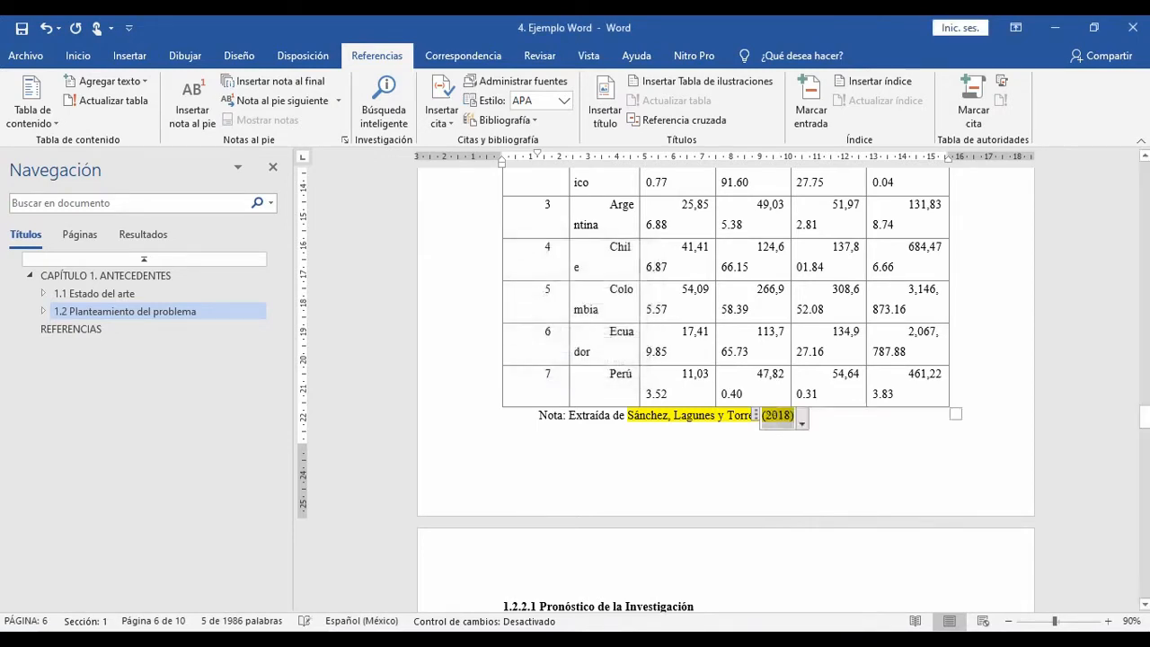
click(667, 415)
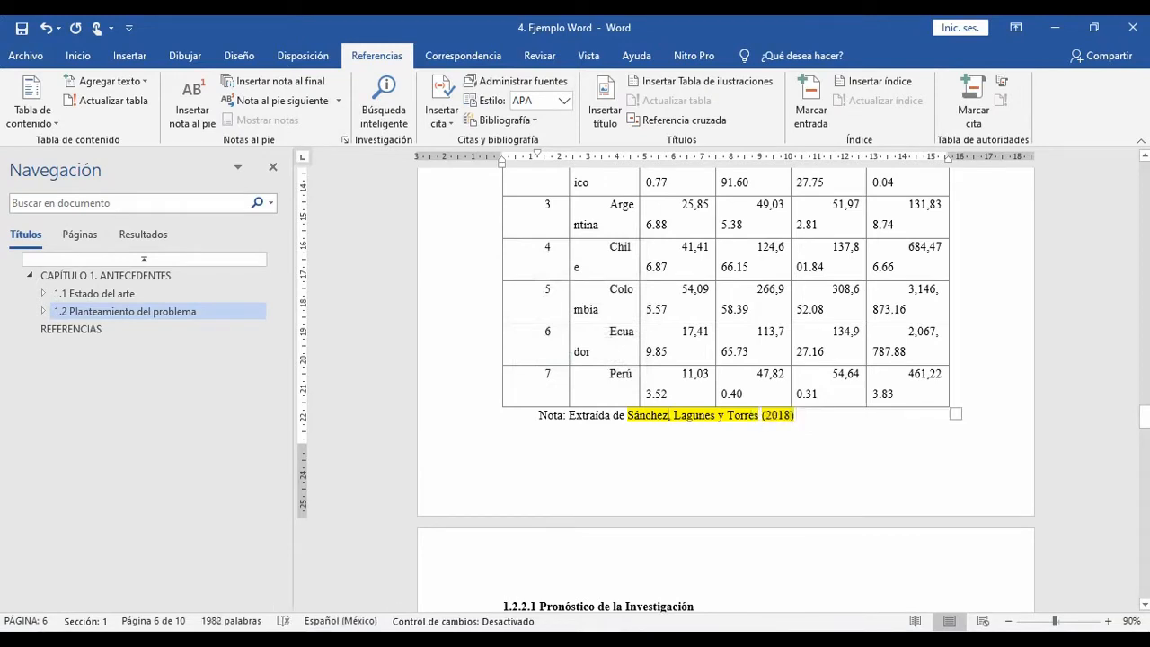
click(547, 607)
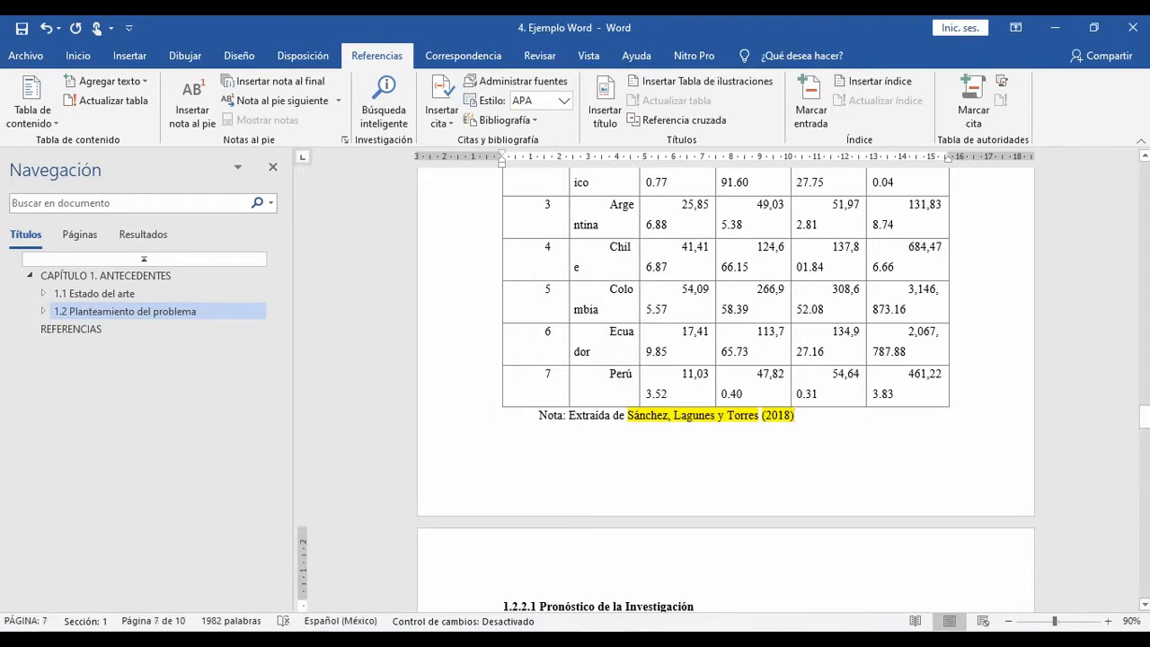
Step: Remove the highlight colour from the author surnames and year in Tabla 1's note
drag(799, 415, 615, 416)
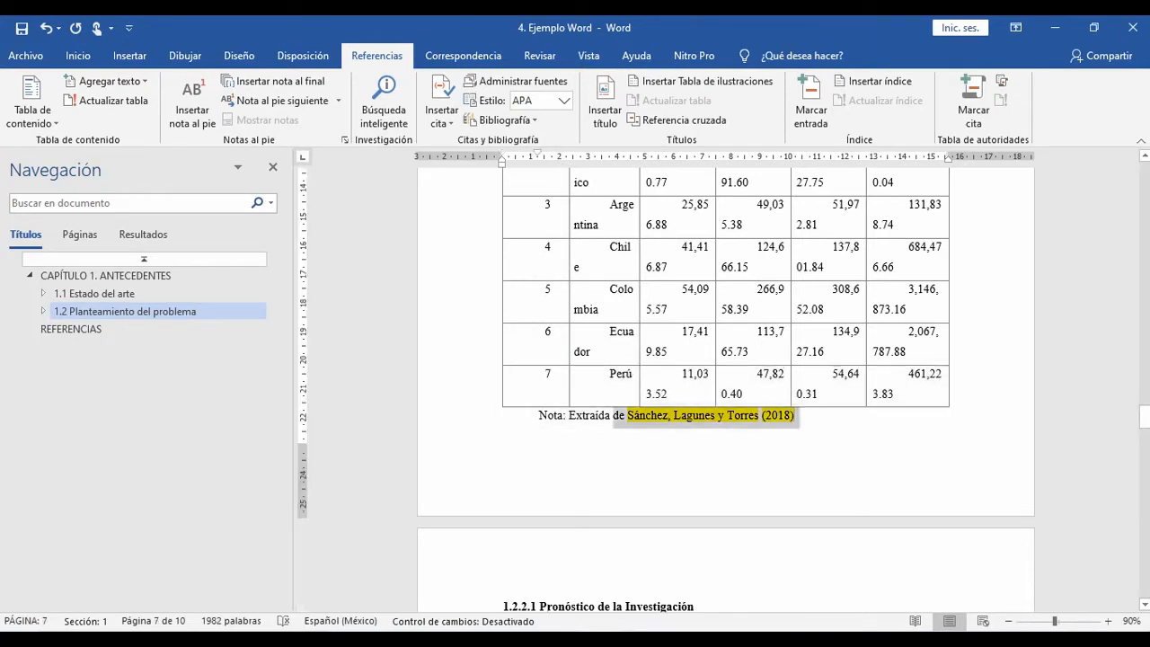
click(79, 56)
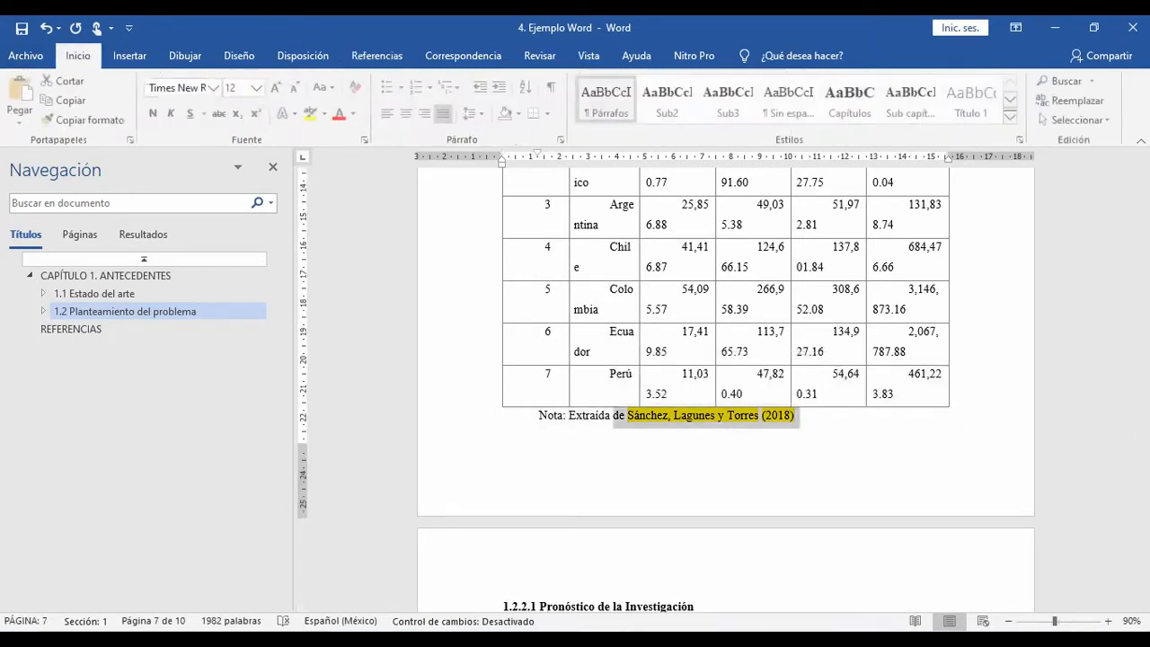
click(326, 113)
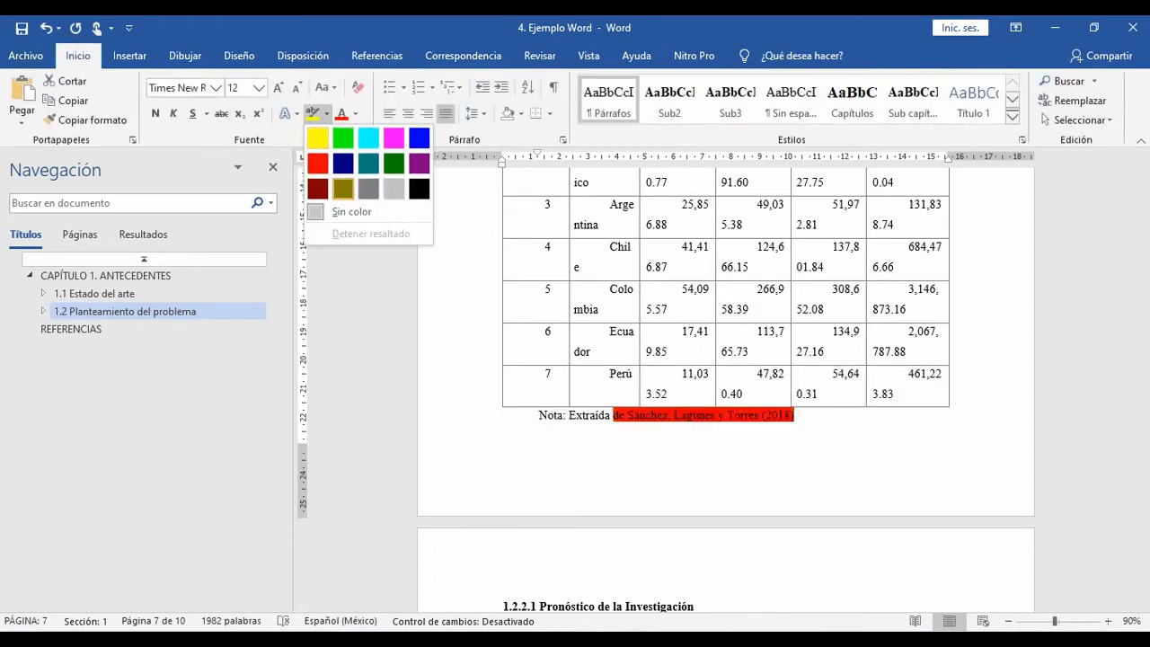
click(346, 212)
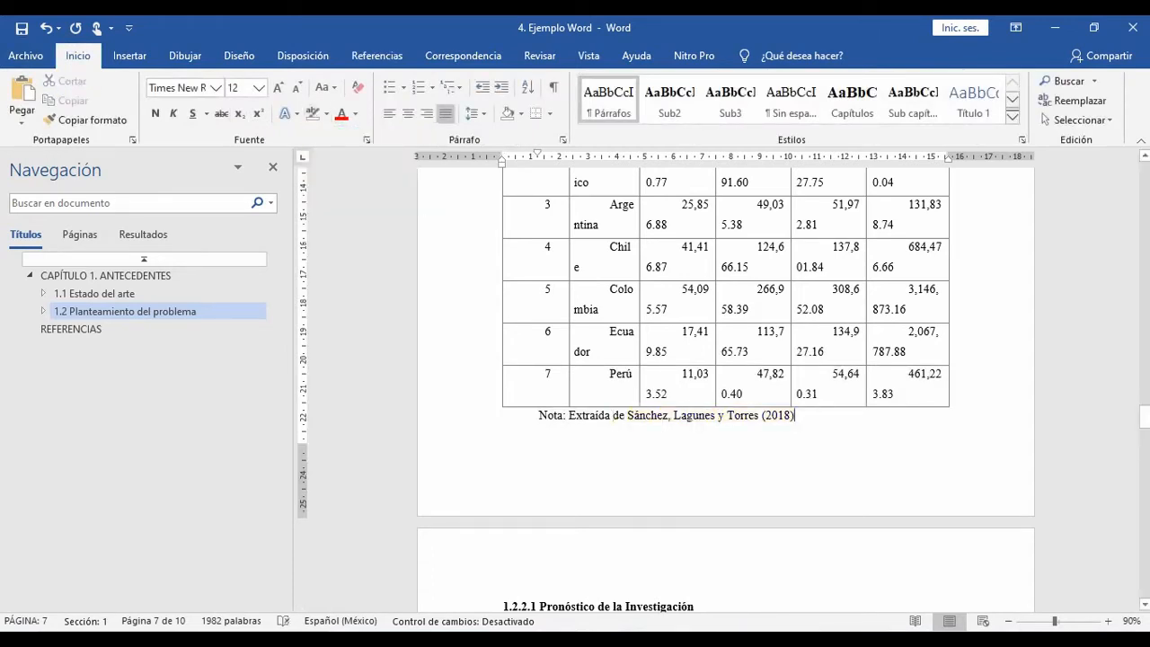
Step: Examine the text and tables around section 1.2.2.1 and the figure sources after Tabla 2 for remaining highlighted letter placeholders
scroll(664, 386, up, 4)
scroll(673, 386, up, 7)
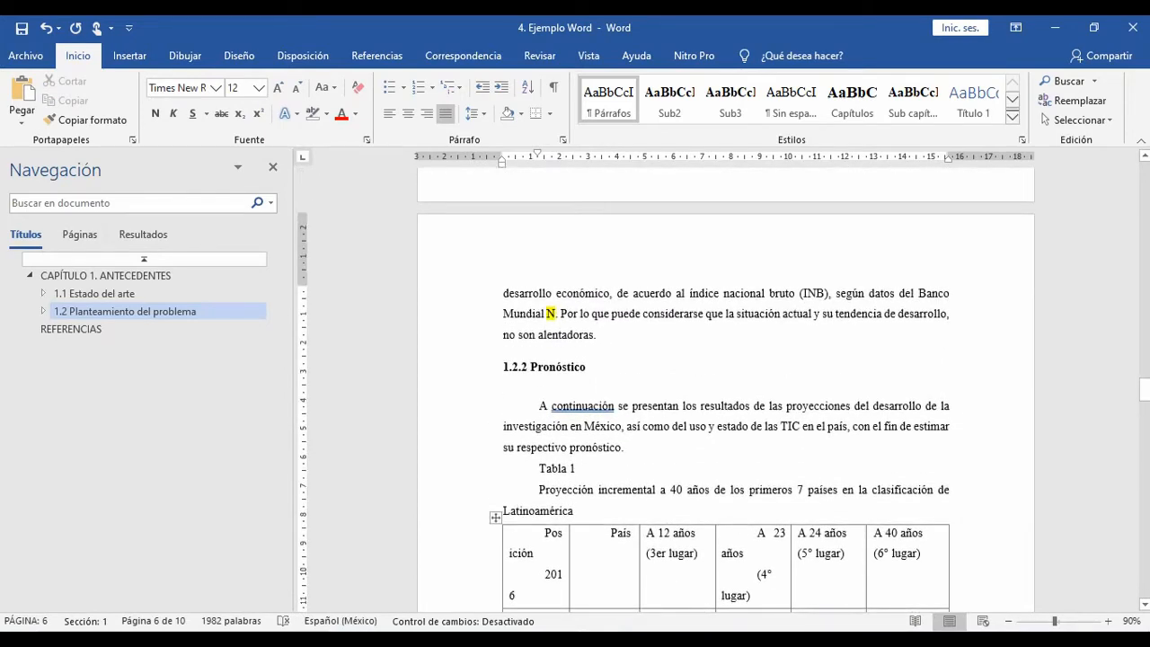
scroll(726, 386, down, 5)
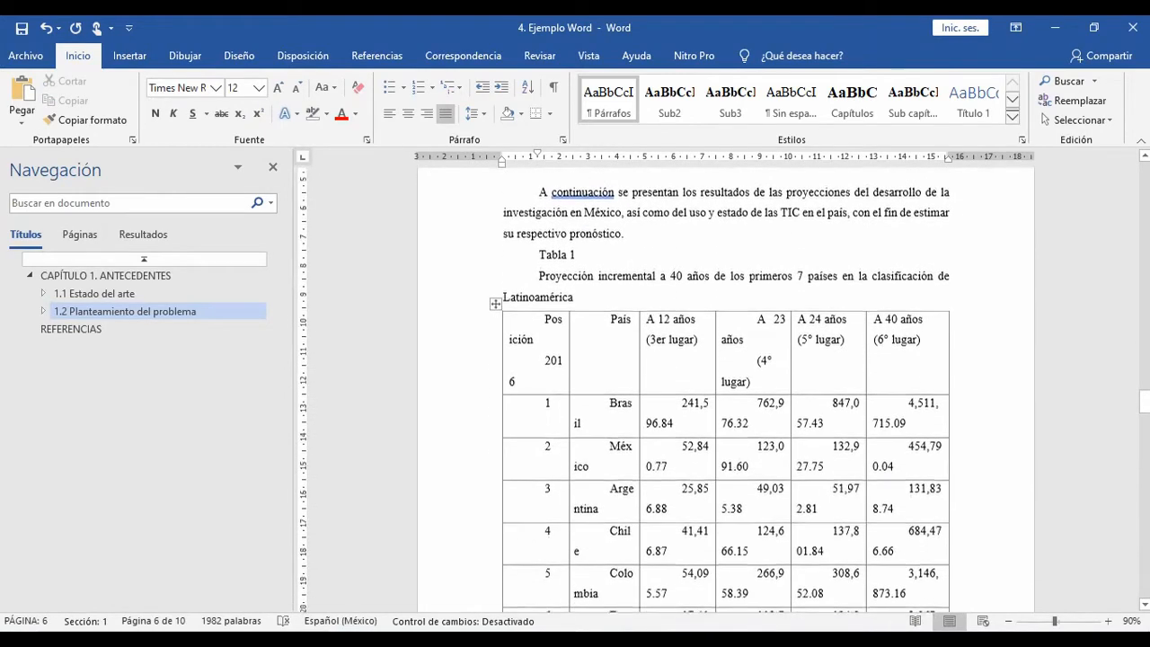
scroll(726, 386, down, 13)
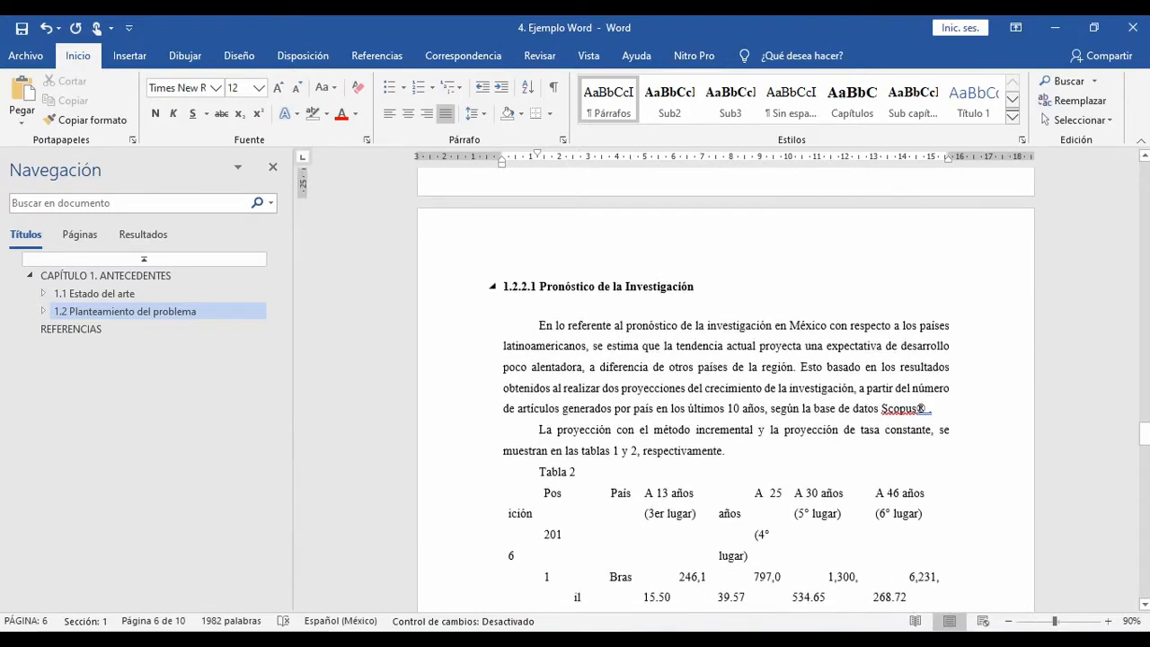
scroll(725, 386, down, 2)
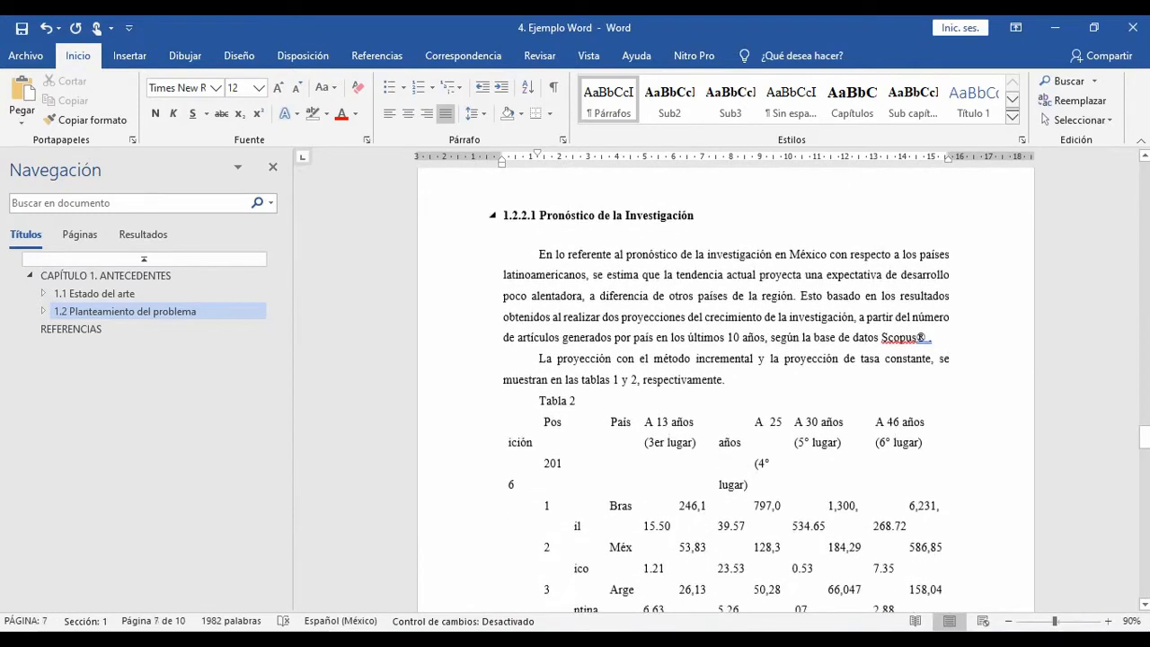
scroll(726, 386, down, 10)
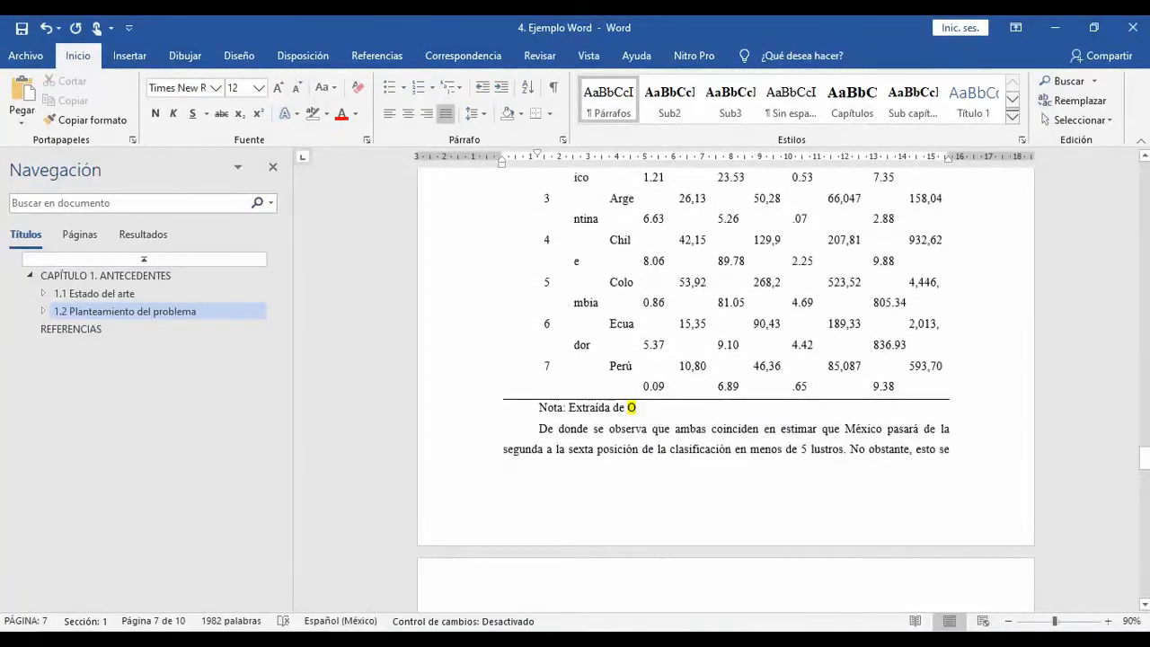
scroll(726, 386, up, 12)
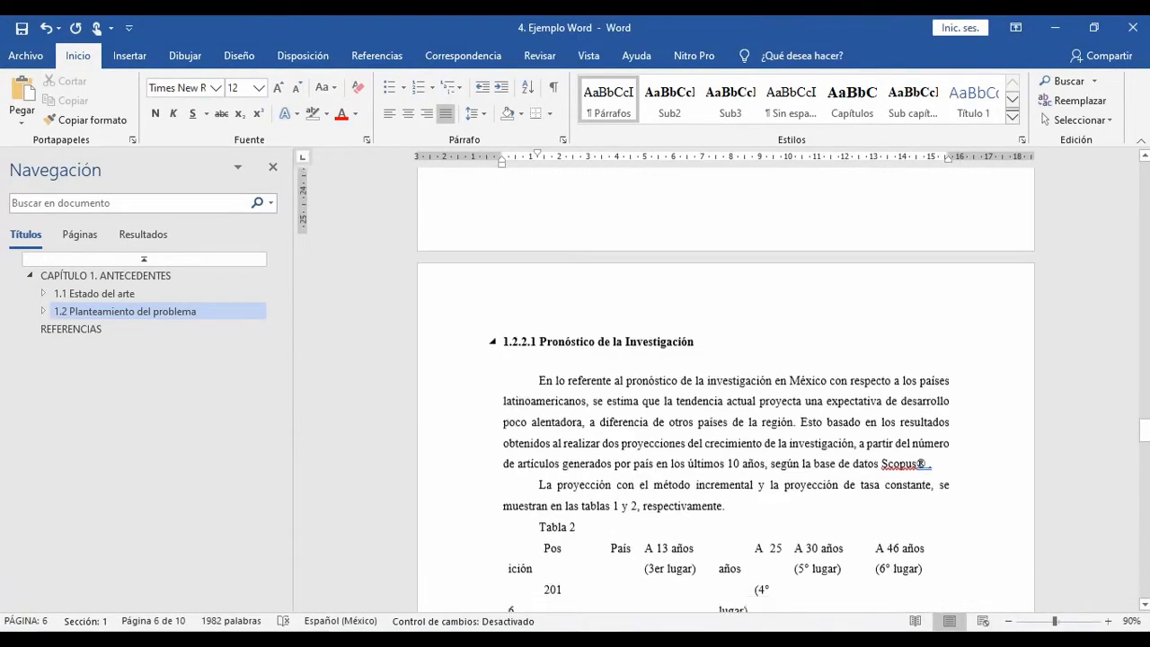
scroll(725, 386, down, 3)
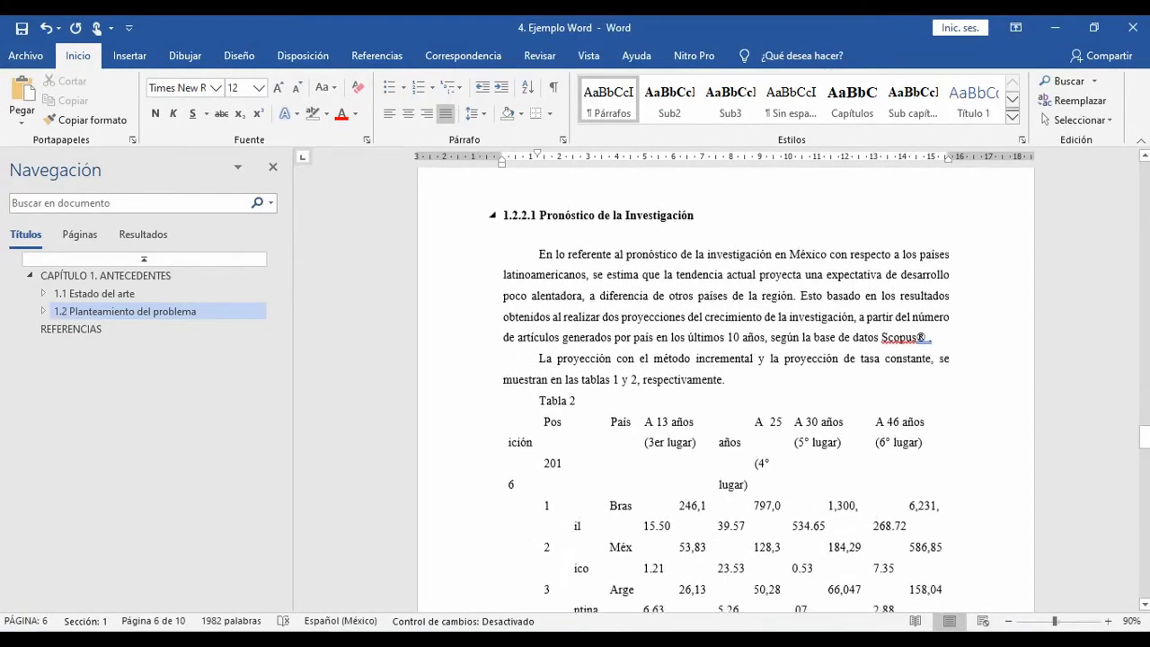
scroll(725, 387, down, 10)
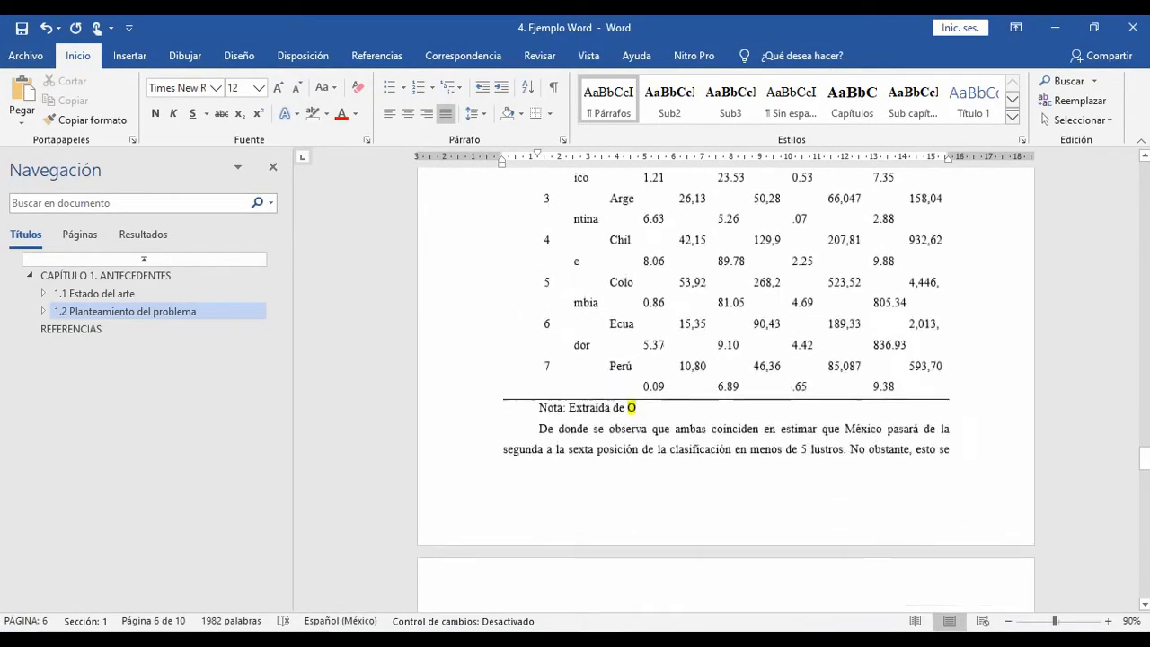
scroll(726, 386, down, 1)
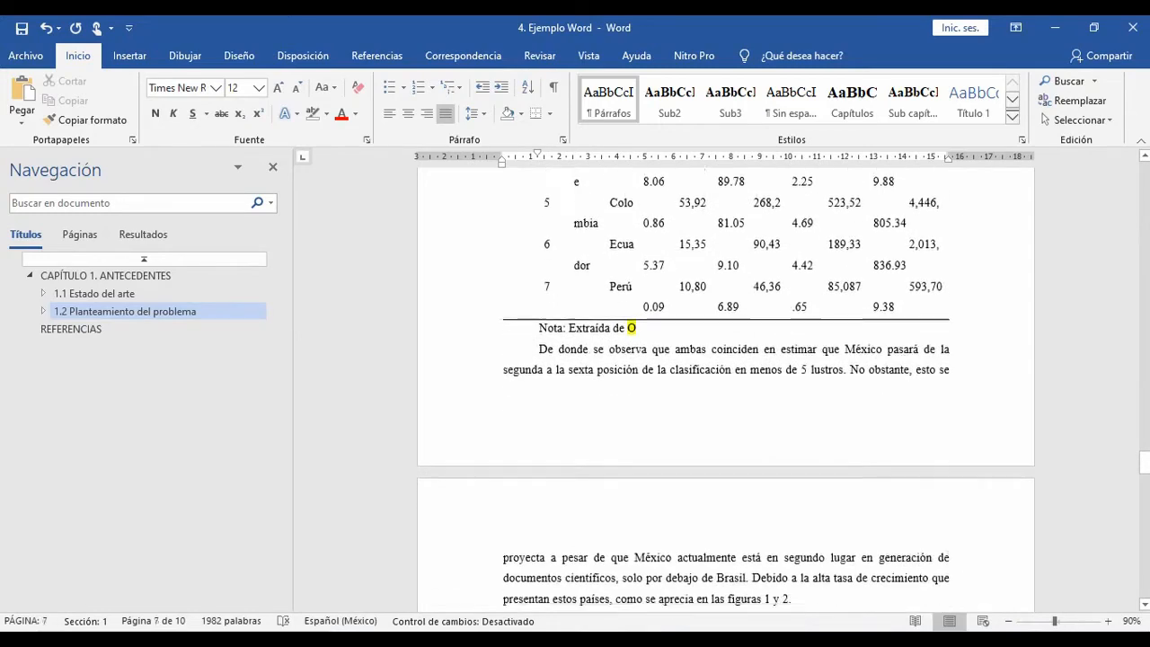
scroll(725, 386, down, 3)
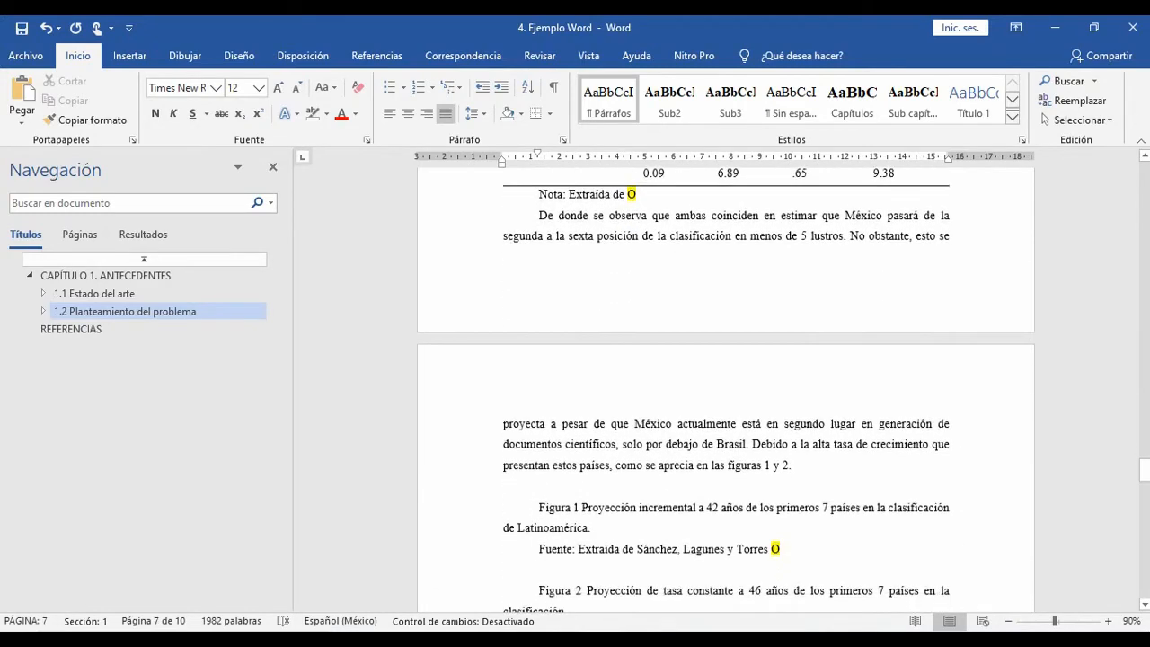
scroll(725, 386, up, 14)
scroll(725, 386, up, 2)
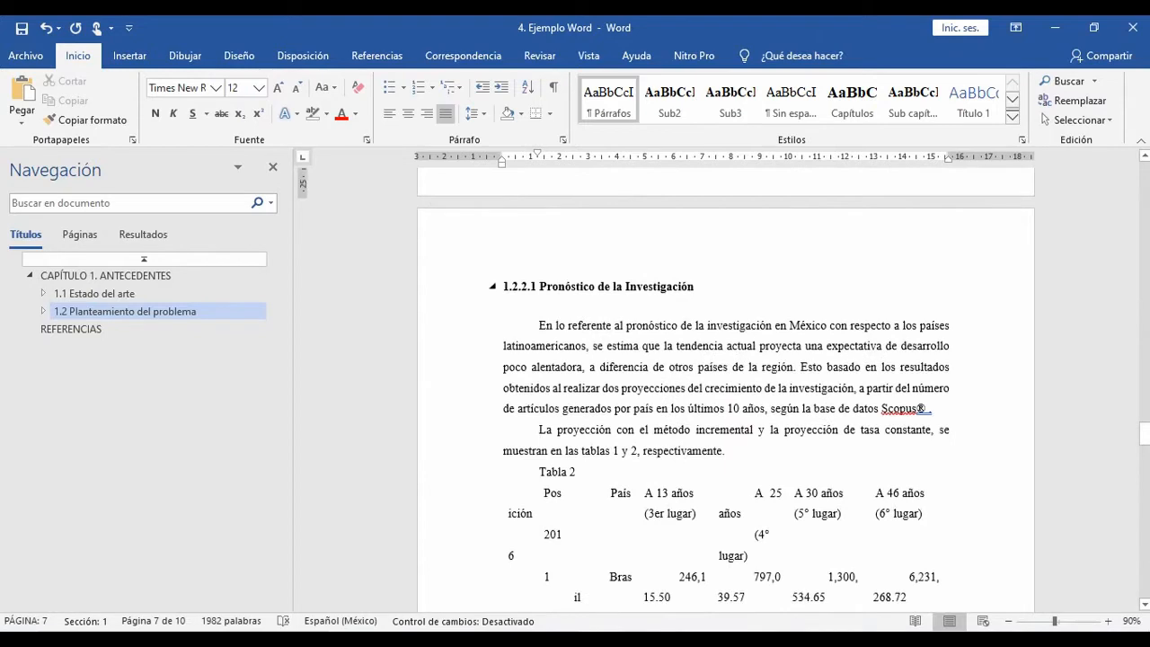
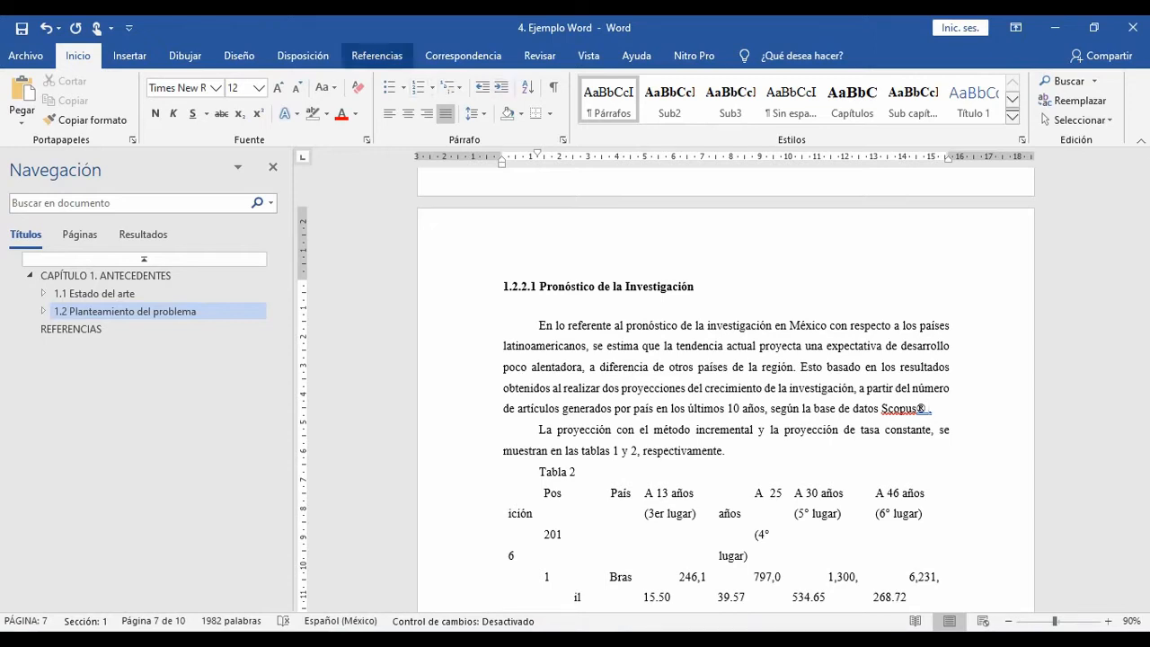
Step: Insert the existing 2018 source's citation after "Scopus®" in the first paragraph of section 1.2.2.1
click(376, 56)
click(441, 103)
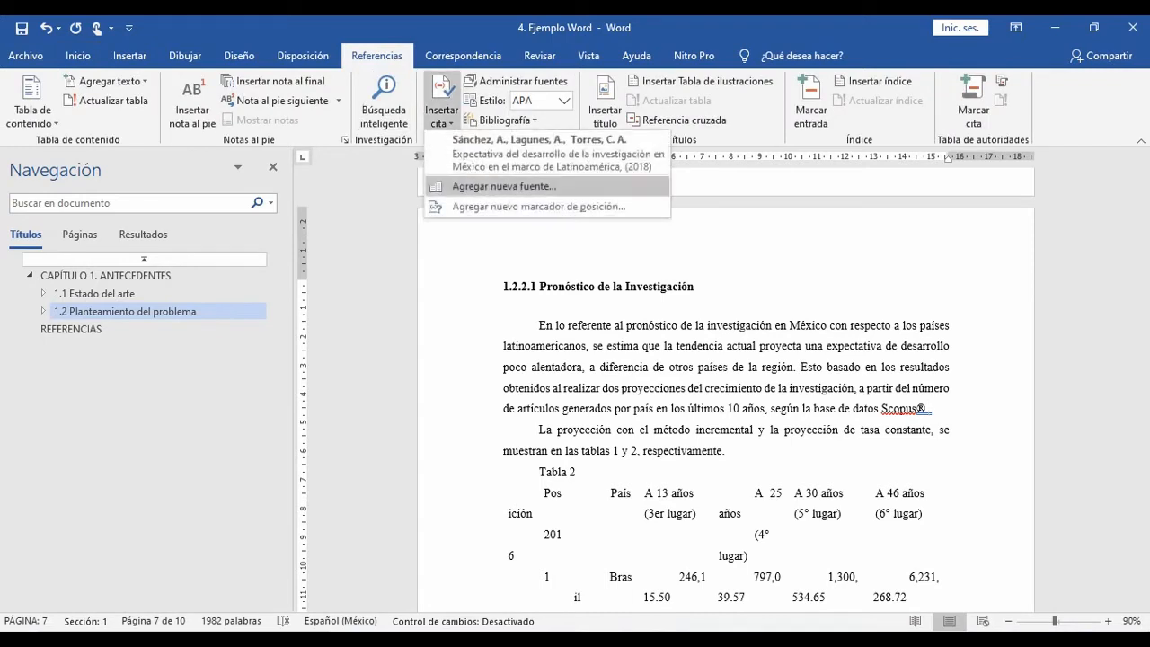
click(538, 153)
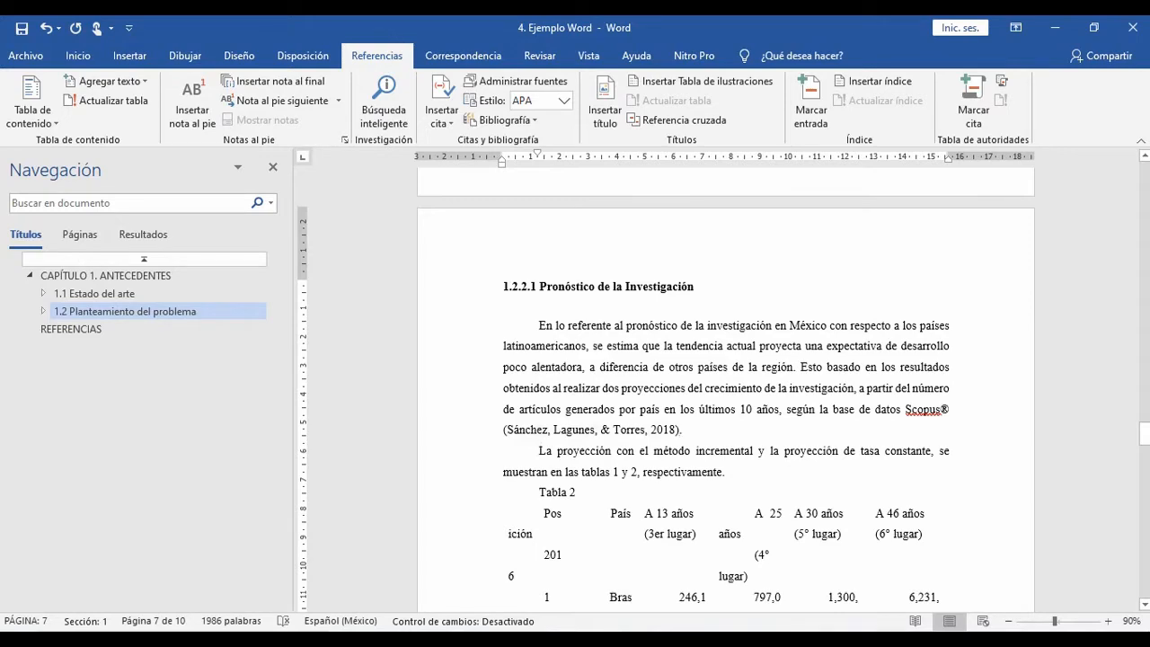
scroll(726, 386, down, 3)
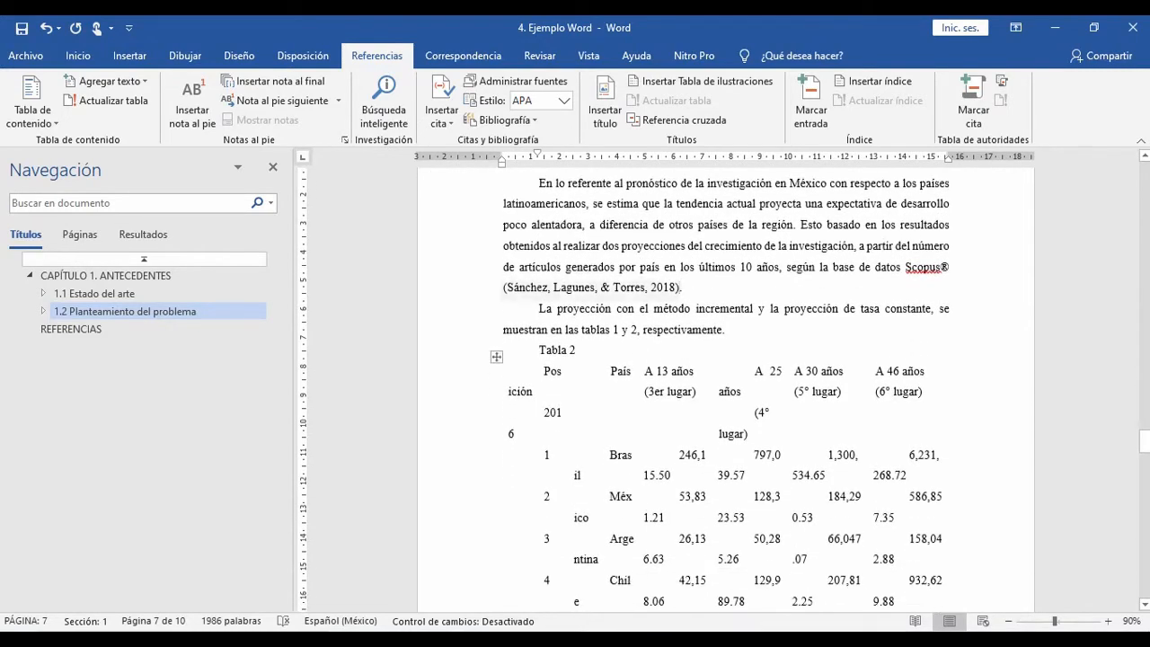
drag(531, 288, 674, 289)
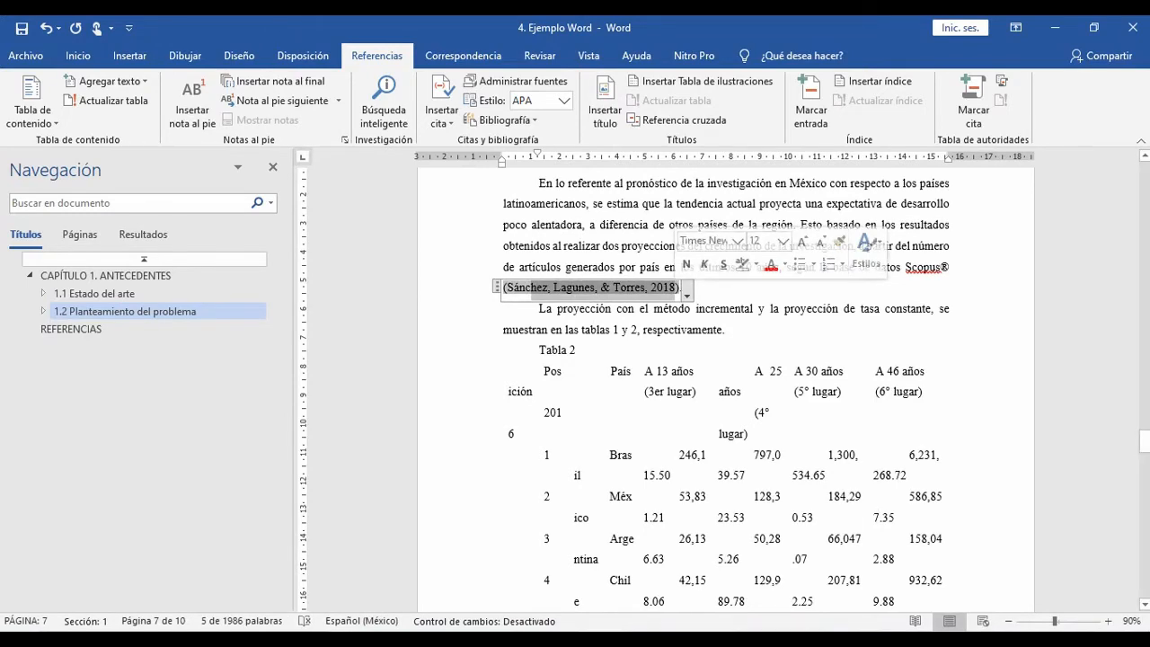
Step: Copy the narrative citation from Tabla 1's note and paste it over the highlighted "O" in Tabla 2's note
scroll(631, 609, down, 3)
scroll(726, 387, down, 12)
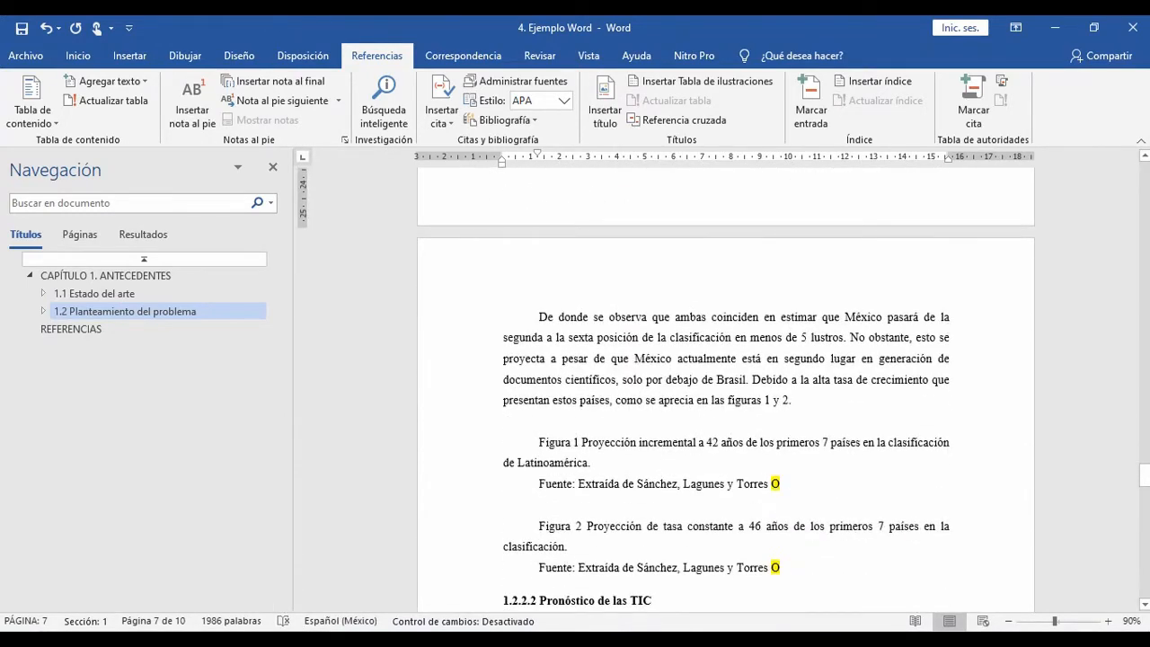
scroll(726, 386, up, 10)
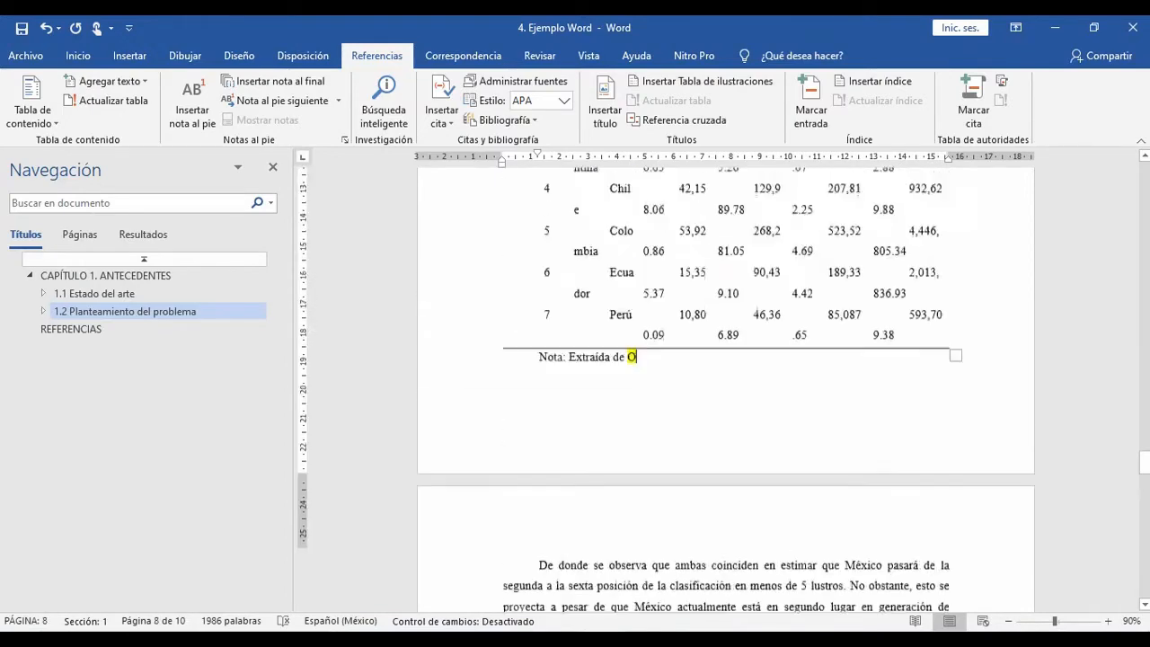
scroll(725, 386, up, 13)
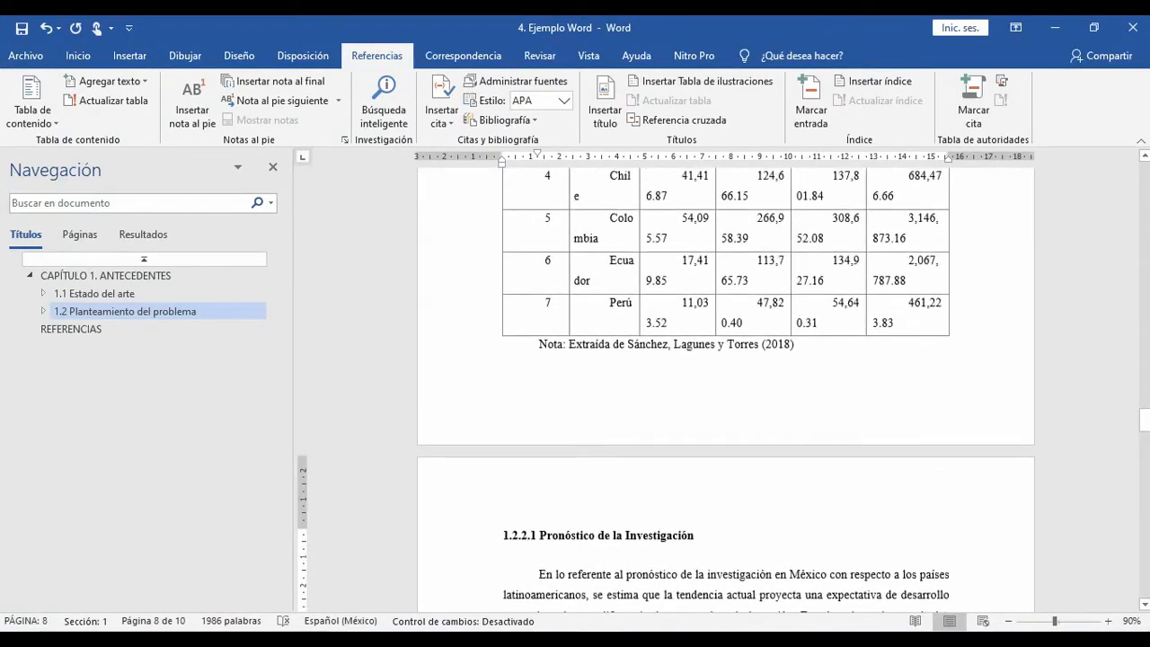
drag(794, 344, 626, 344)
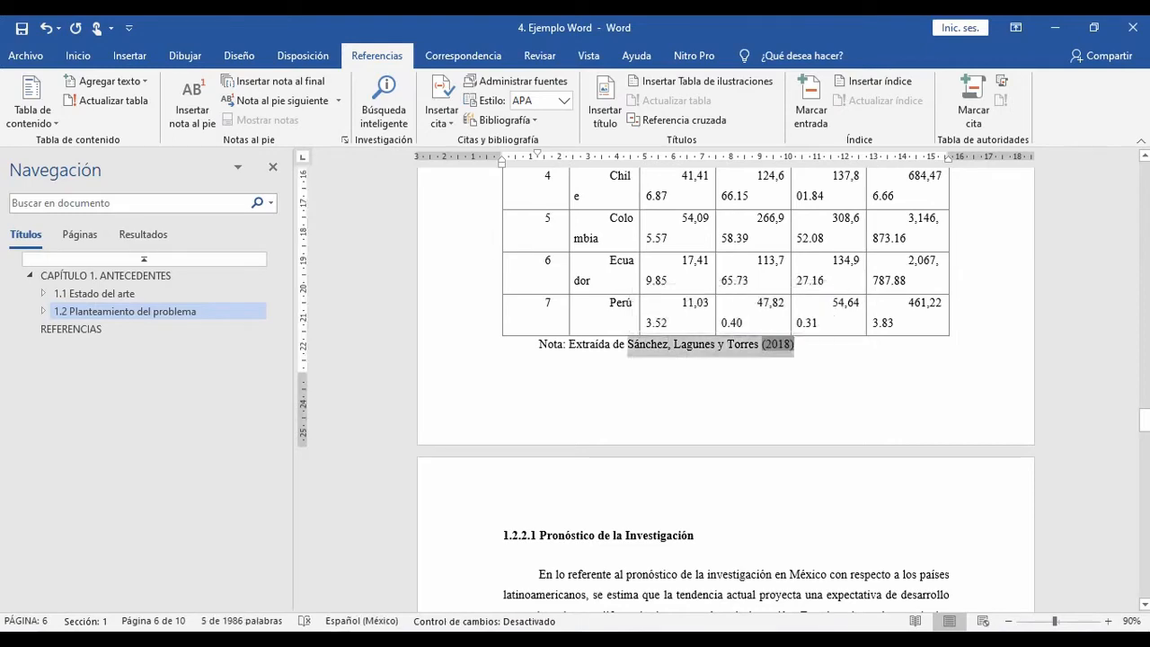
key(ctrl+c)
scroll(726, 386, down, 12)
double_click(631, 501)
key(ctrl+v)
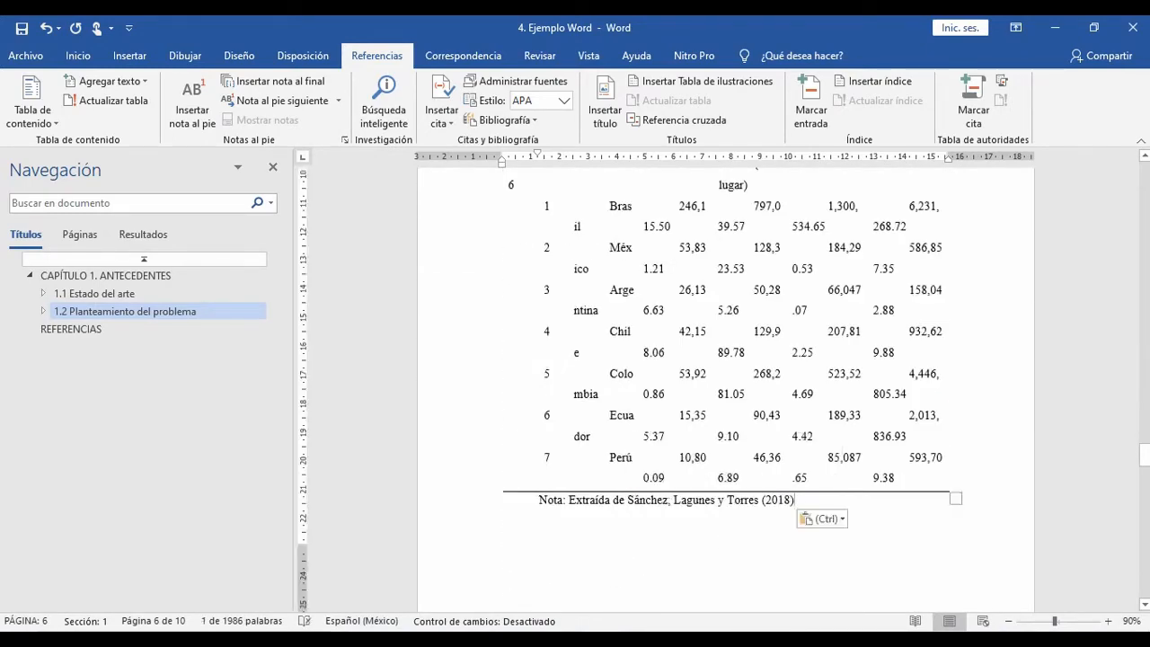
Step: Check Tabla 1's note in the key image in Photos and find the table's page number in the source PDF in Acrobat Reader
scroll(725, 386, up, 8)
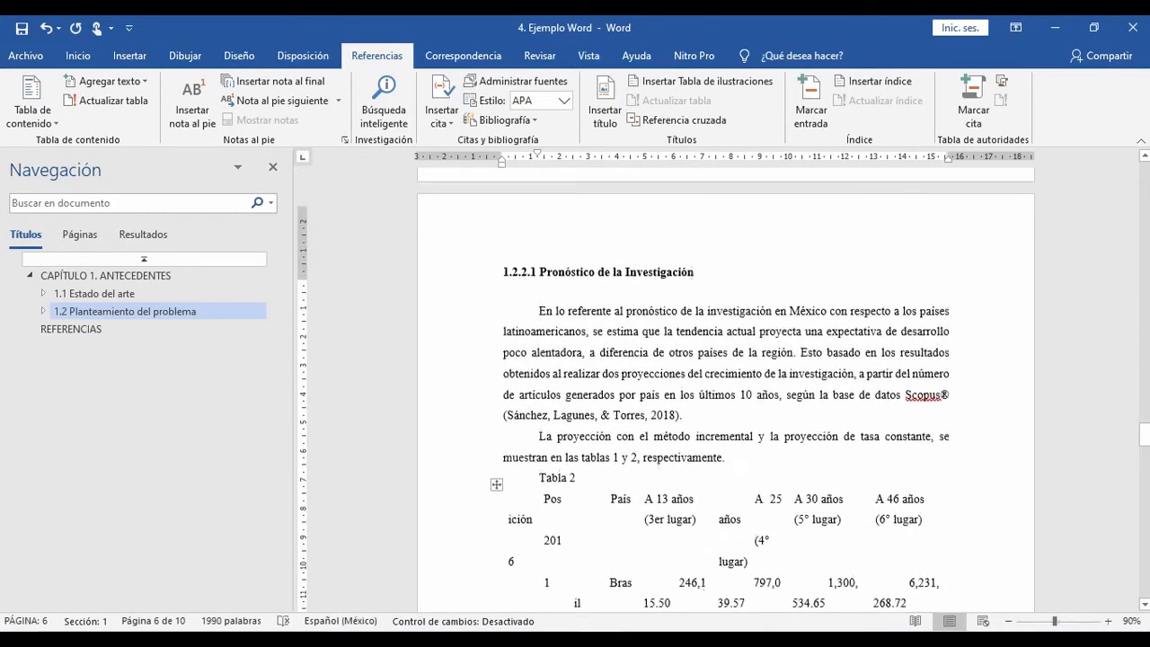
scroll(726, 386, up, 6)
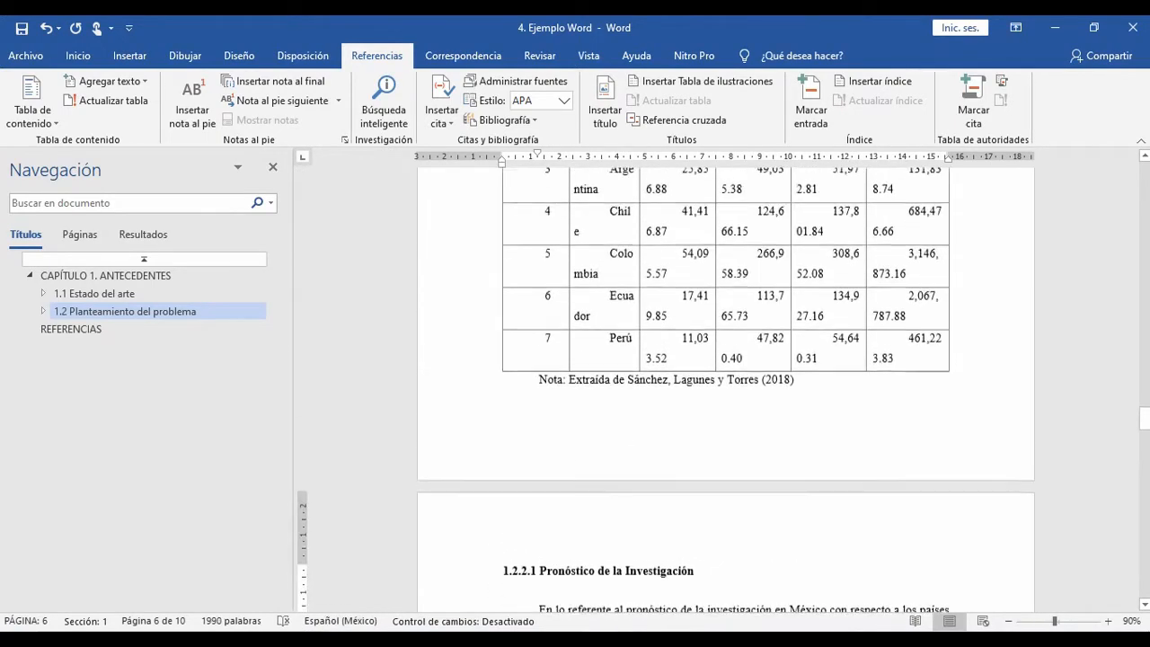
click(701, 338)
click(790, 380)
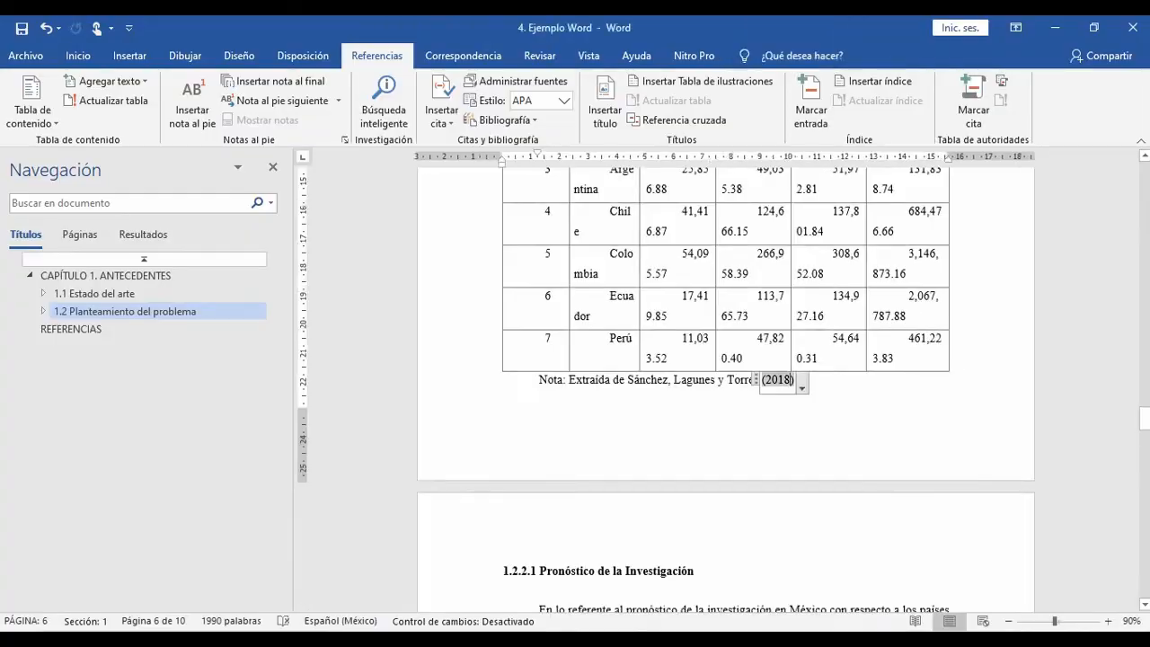
key(alt+Tab)
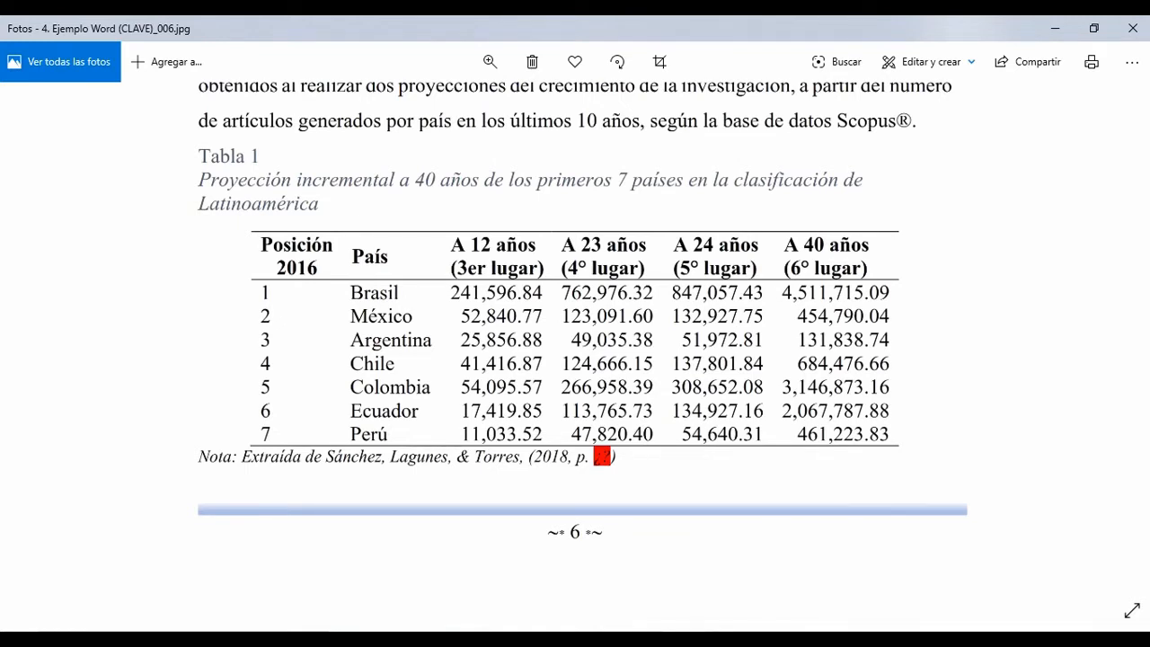
key(alt+Tab)
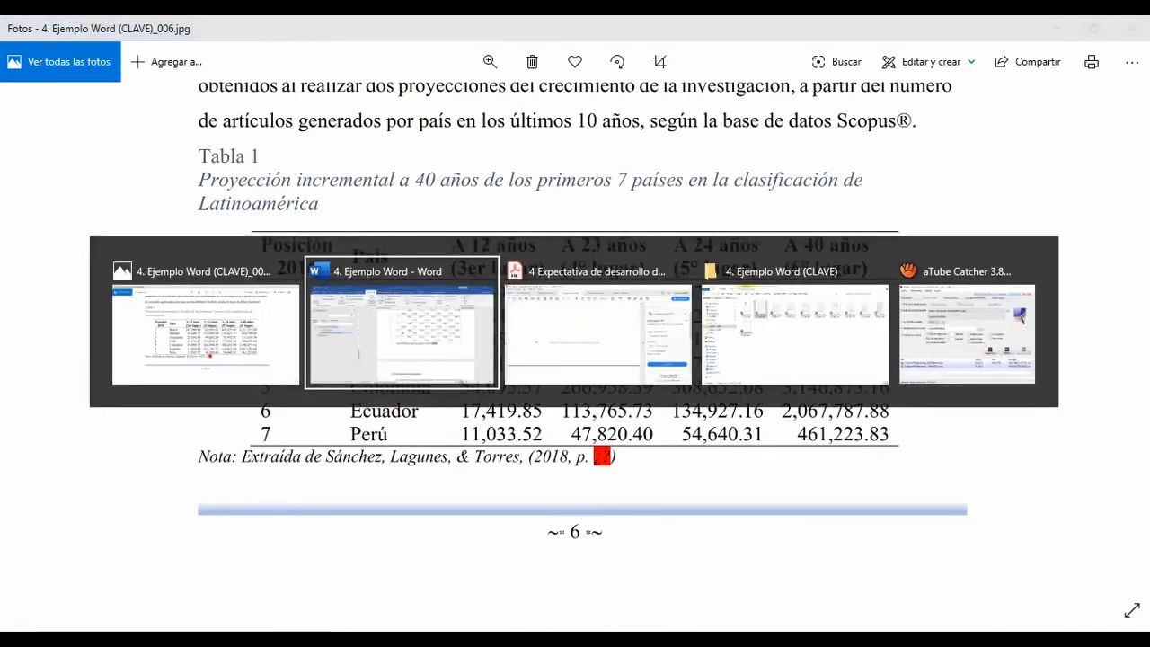
key(alt+Tab)
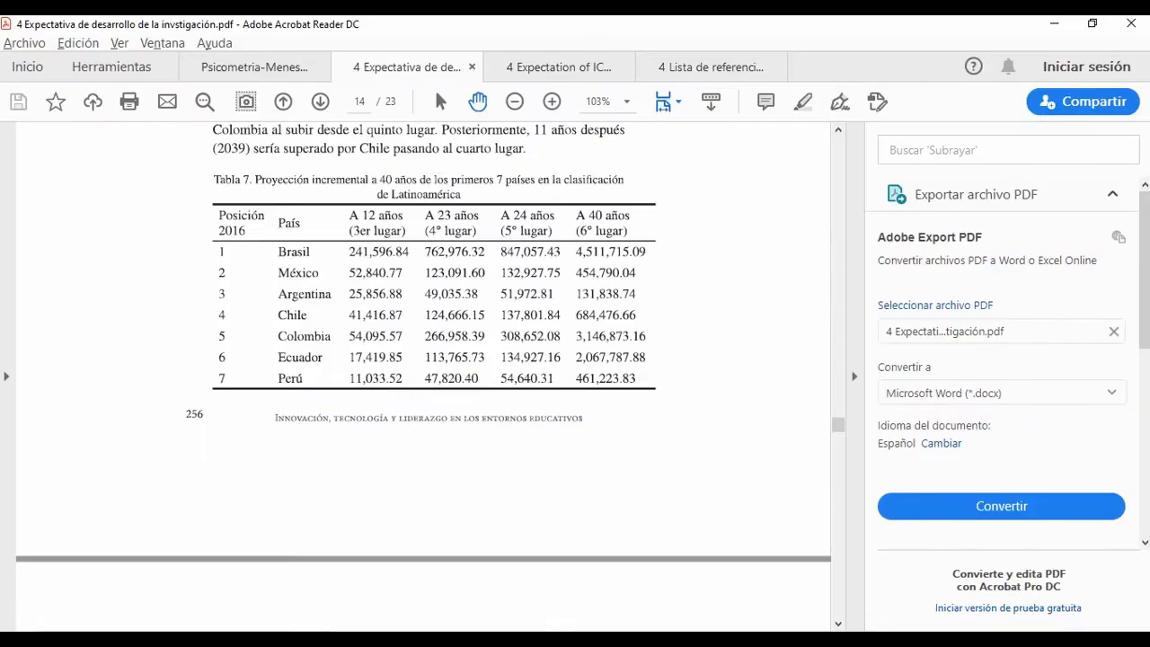
key(alt+Tab)
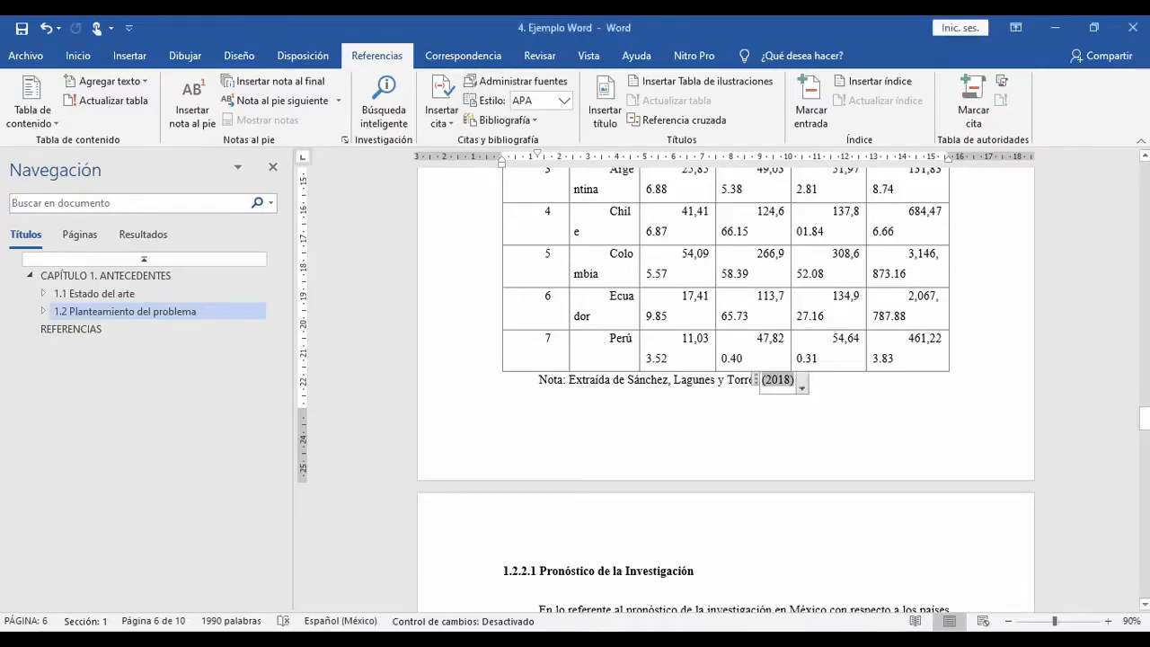
Step: Edit the year citation in Tabla 1's note to add page 256
click(801, 384)
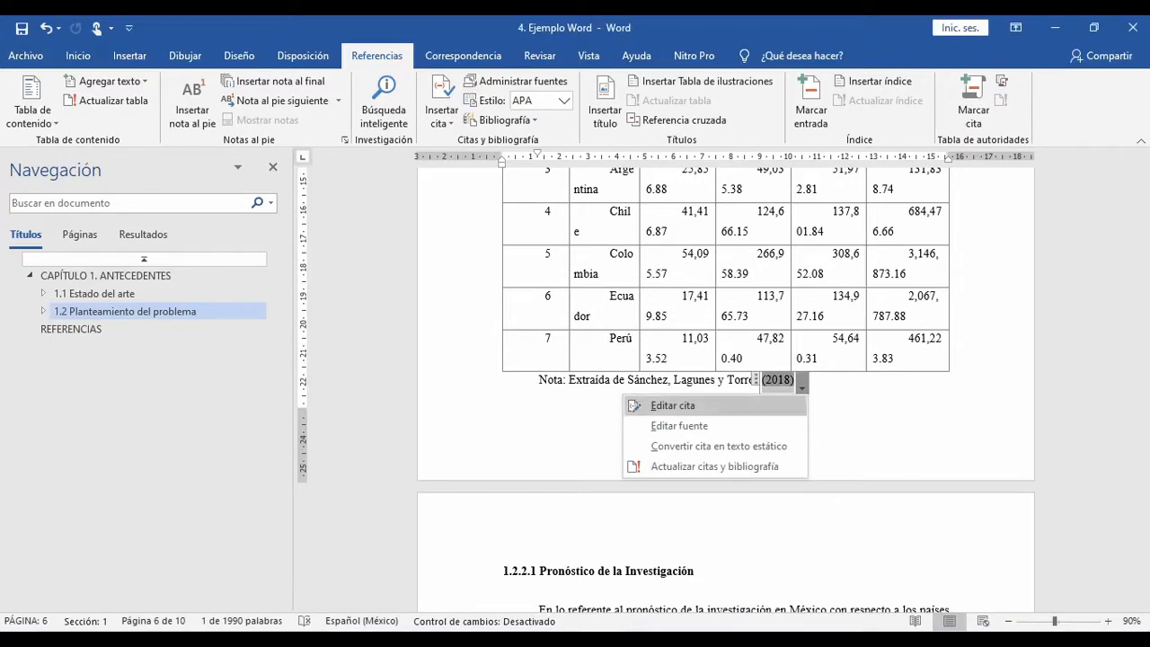
click(672, 405)
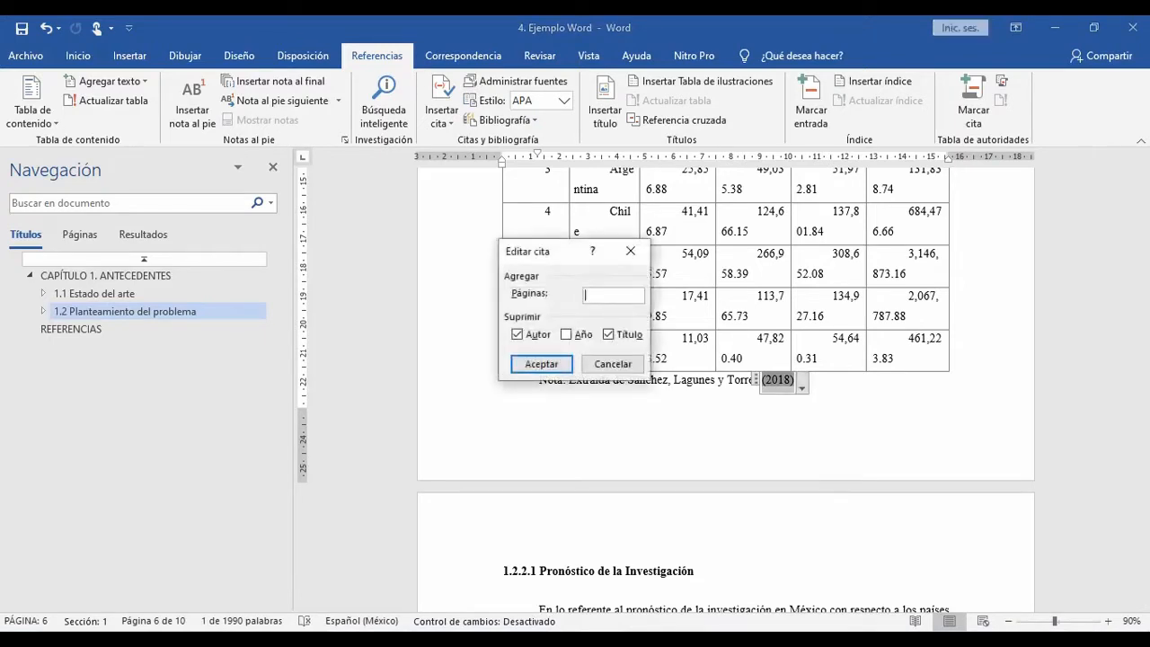
text(256)
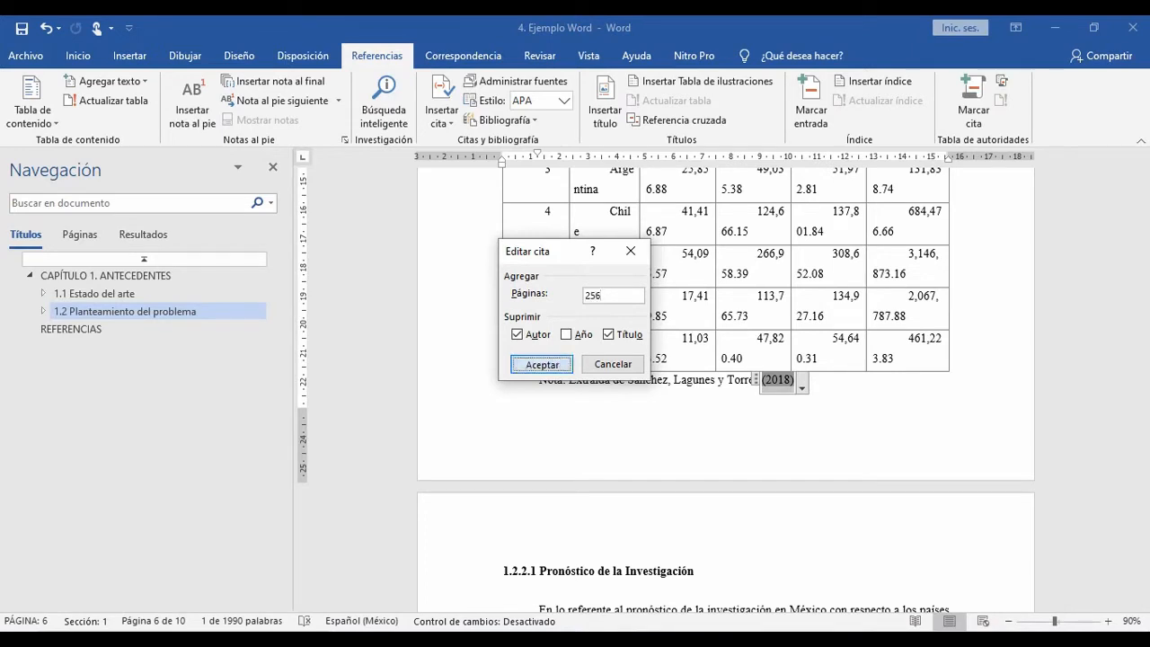
key(Return)
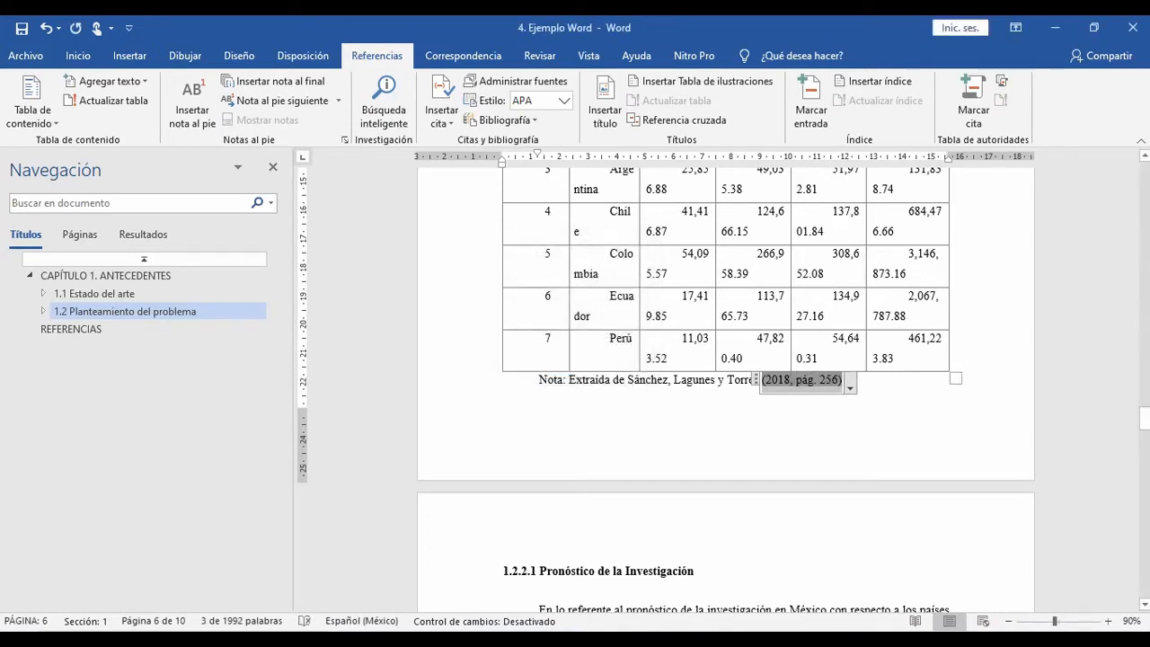
click(844, 380)
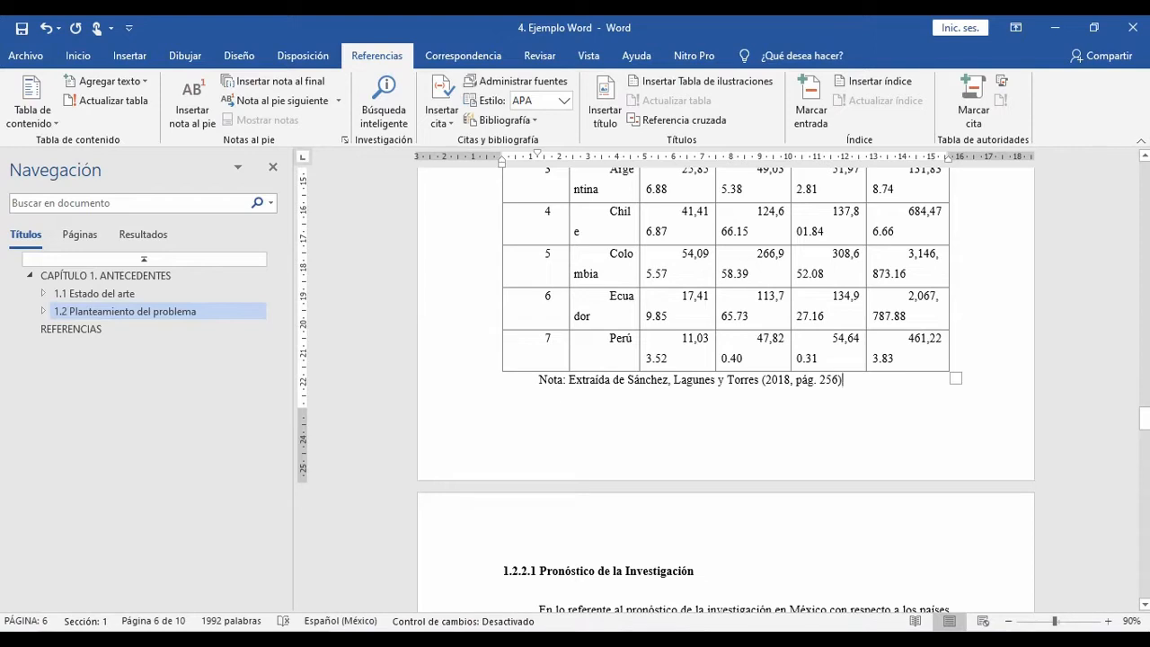
Step: Convert the citation in Tabla 1's note to static text and shorten "pág." to "p."
click(802, 379)
click(863, 382)
click(833, 380)
click(849, 386)
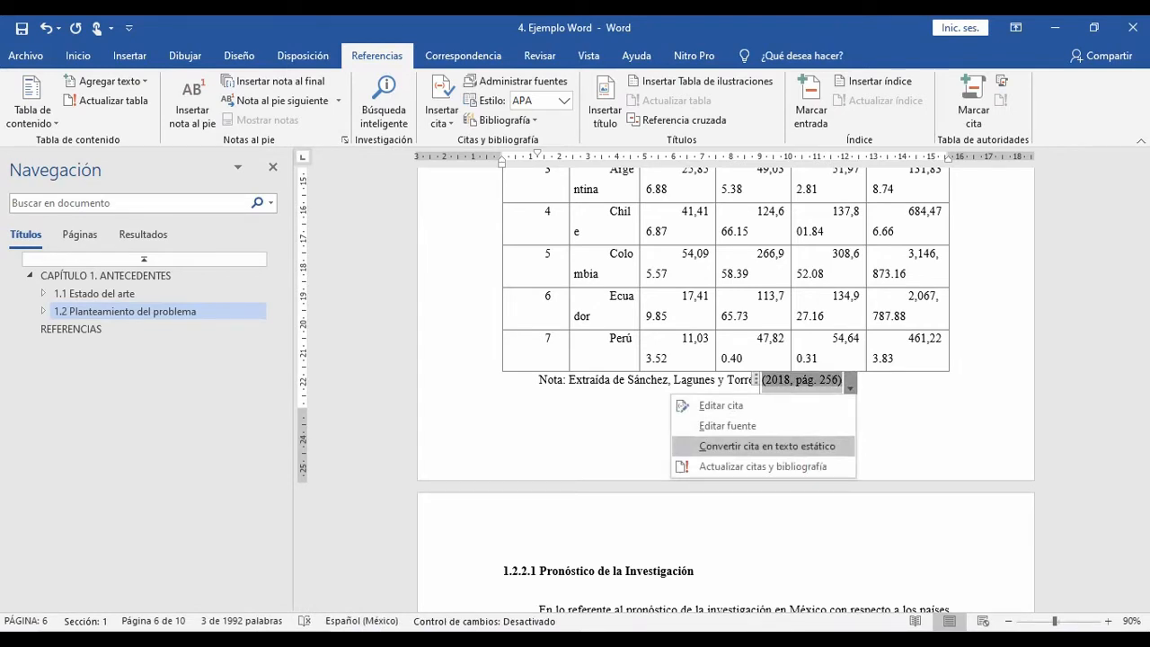
click(766, 445)
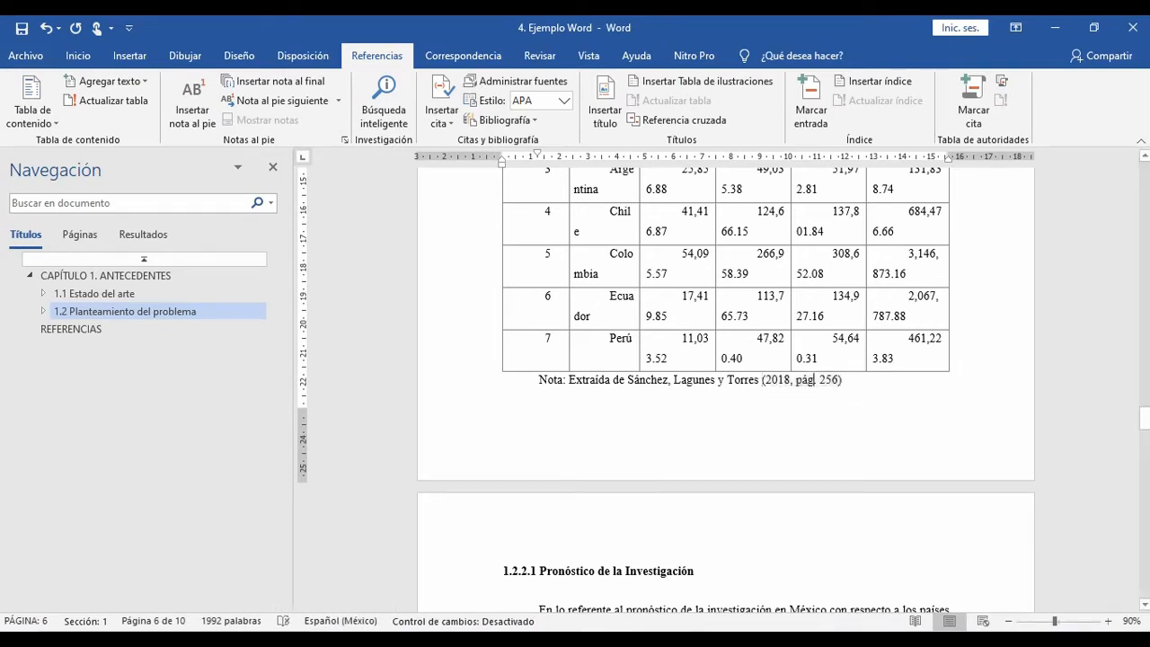
key(BackSpace)
key(BackSpace)
text(.)
scroll(723, 386, up, 1)
scroll(723, 386, down, 2)
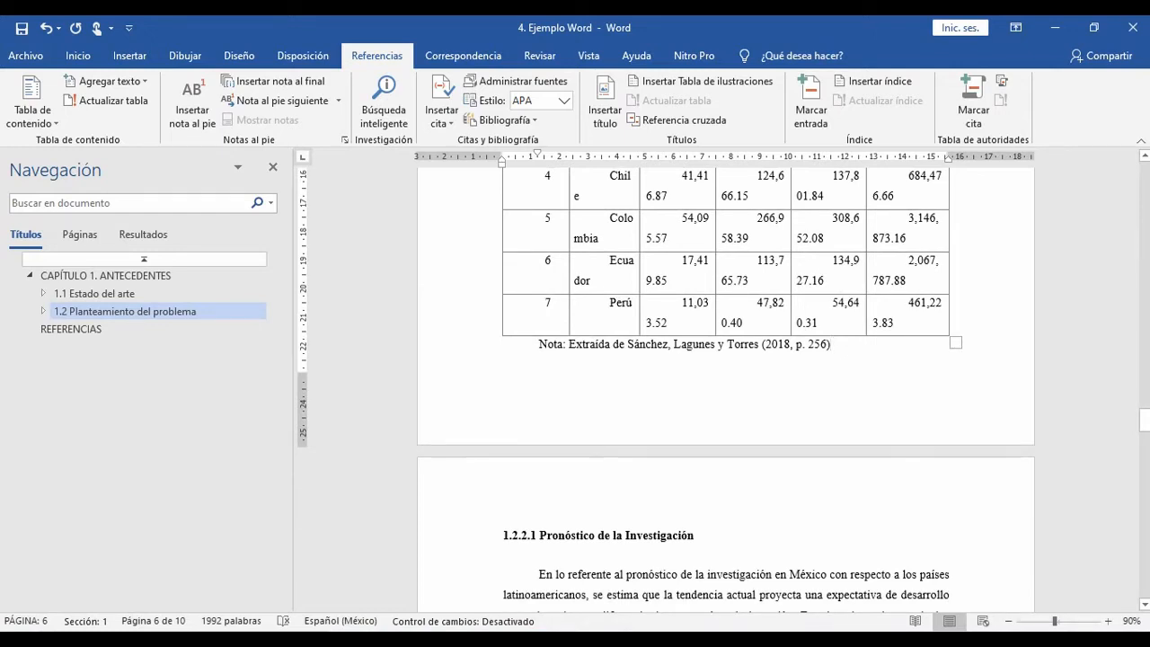
Step: Look up the page number of the 46-year constant-rate projection table, used as Tabla 2, in the source PDF in Acrobat Reader
scroll(726, 386, down, 10)
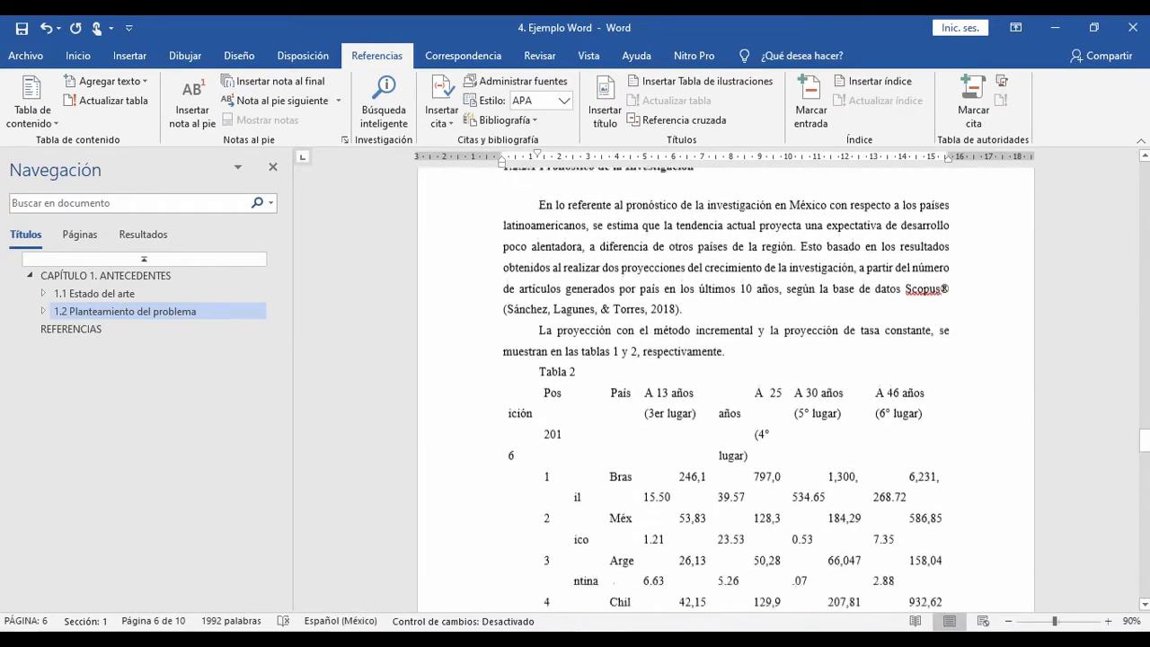
scroll(726, 386, up, 5)
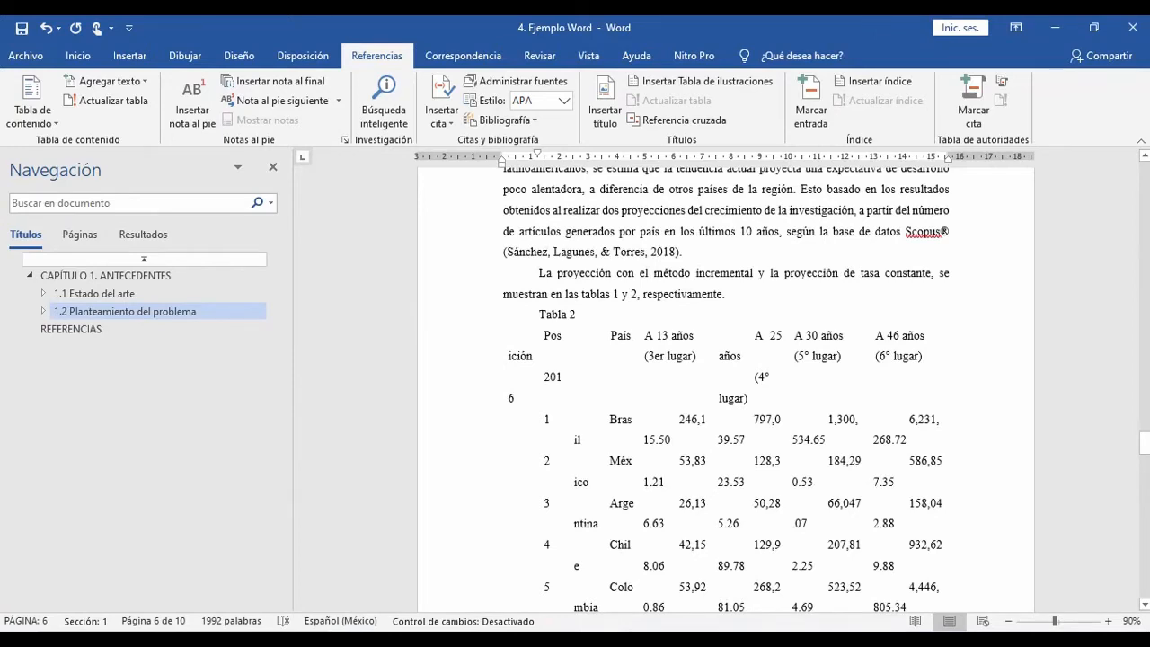
scroll(726, 386, down, 3)
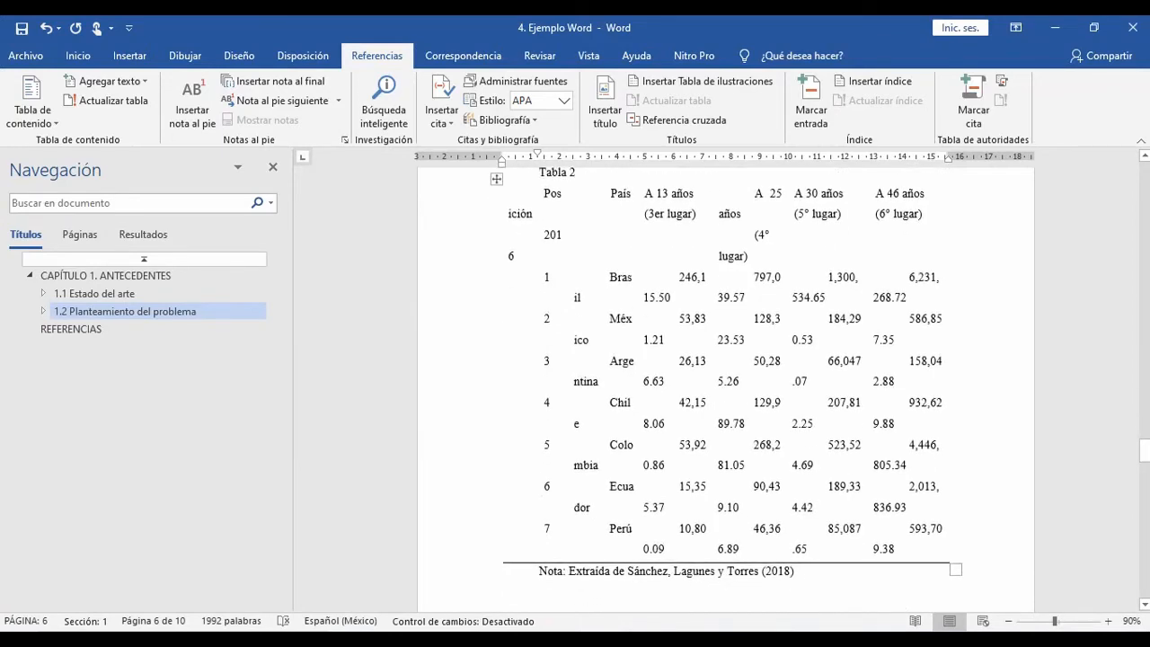
key(alt+Tab)
scroll(423, 376, down, 3)
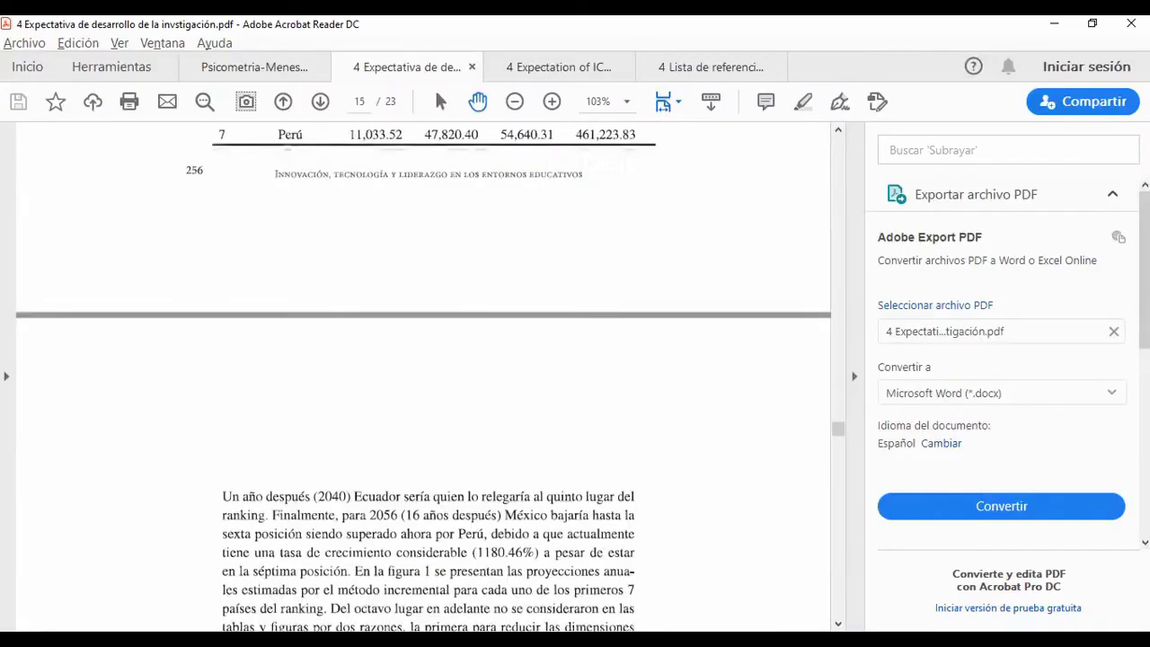
scroll(423, 376, down, 20)
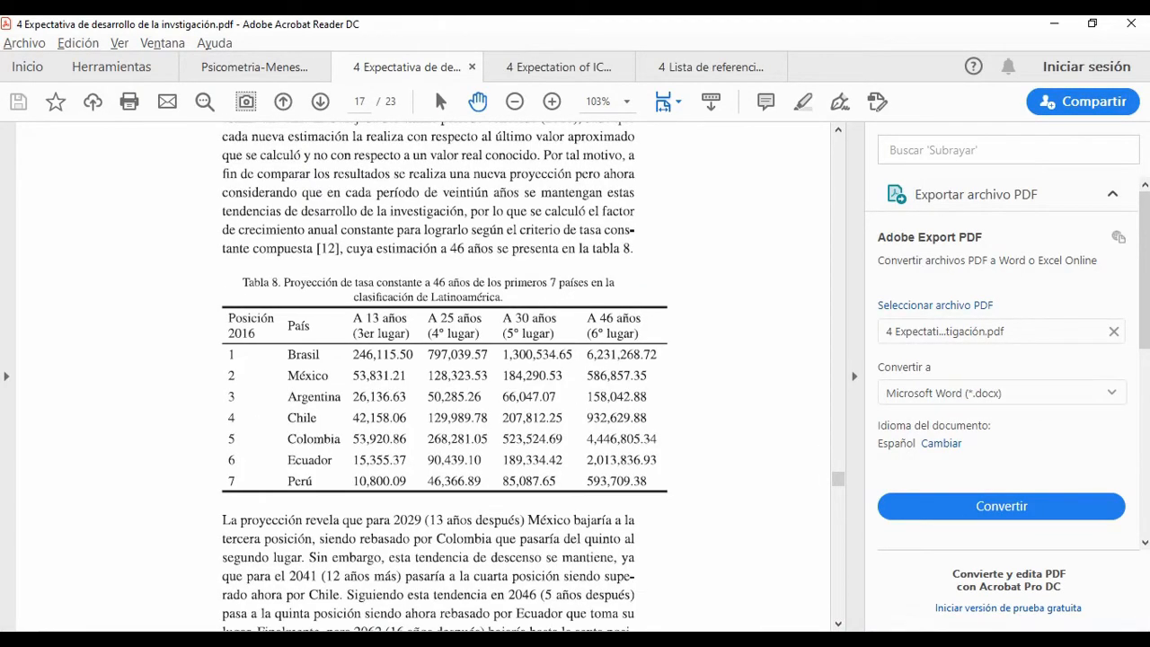
key(alt+Tab)
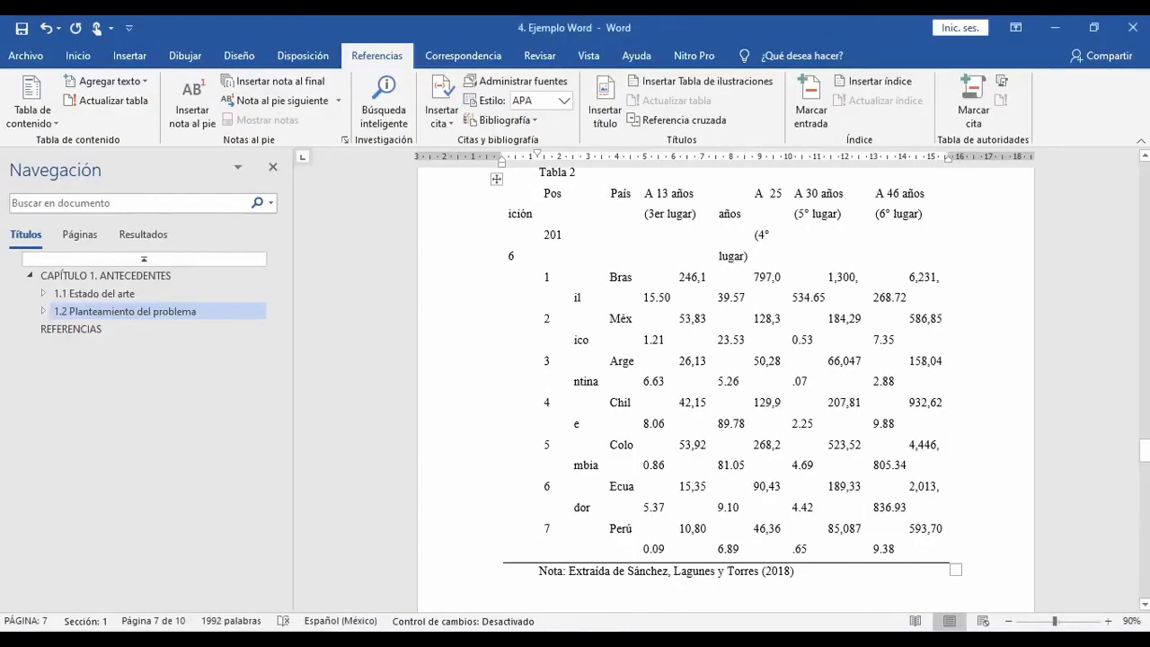
key(alt+Tab)
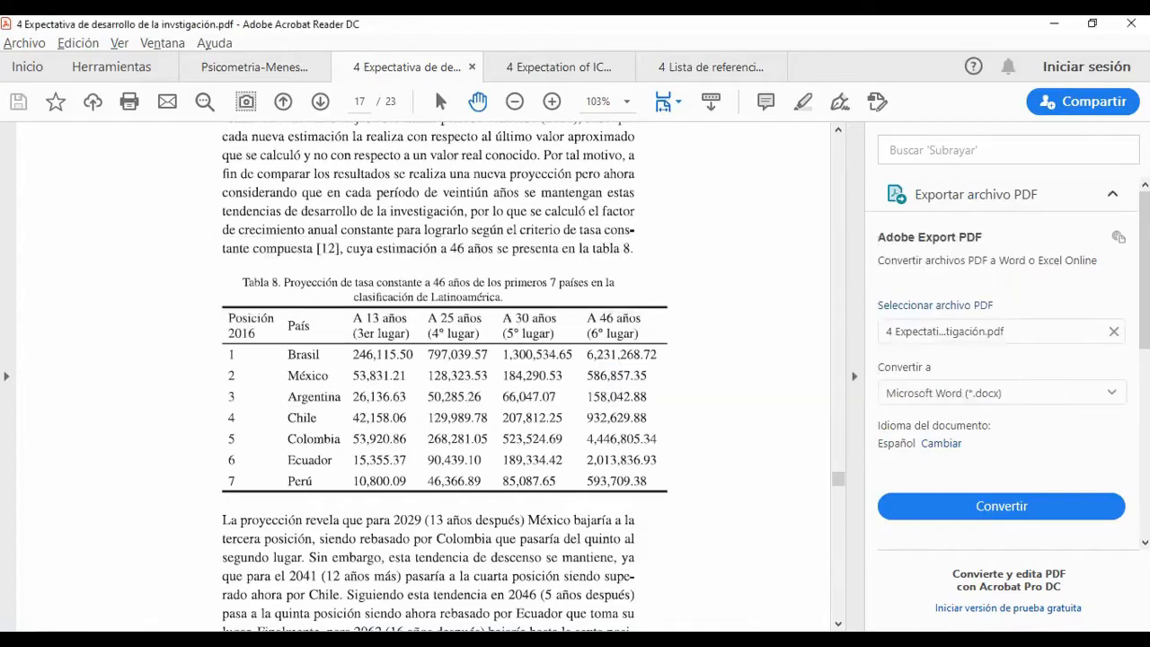
scroll(431, 377, down, 5)
key(alt+Tab)
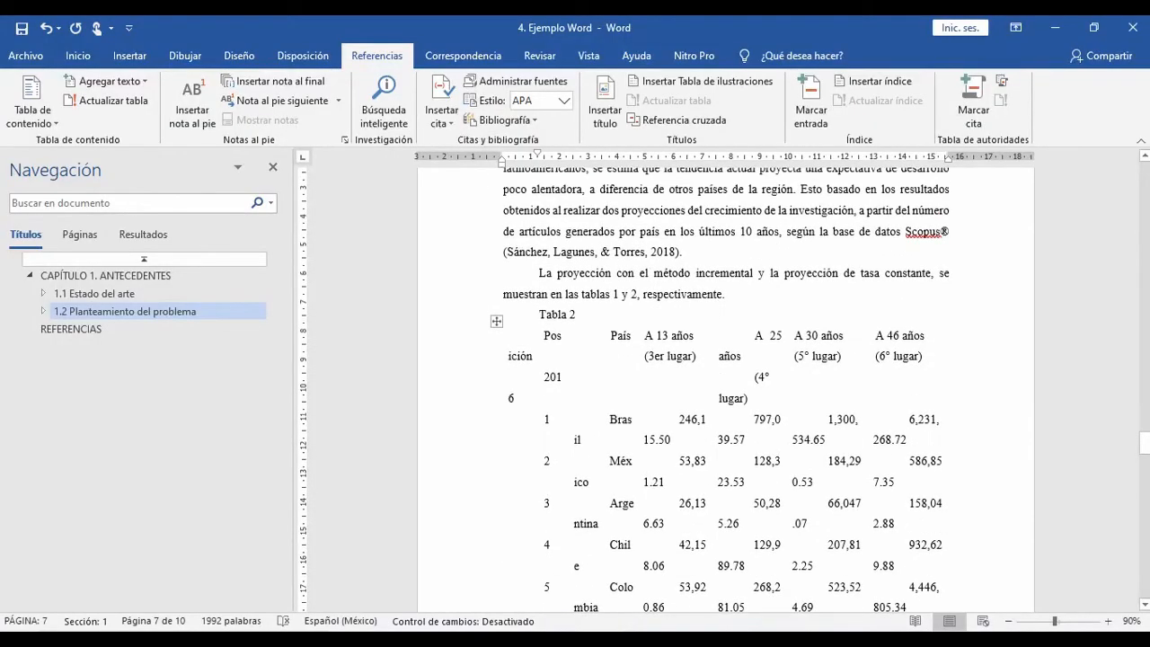
Step: Convert the year citation in Tabla 2's note to static text and add "p. 259" after the year
scroll(725, 386, up, 10)
scroll(725, 386, down, 10)
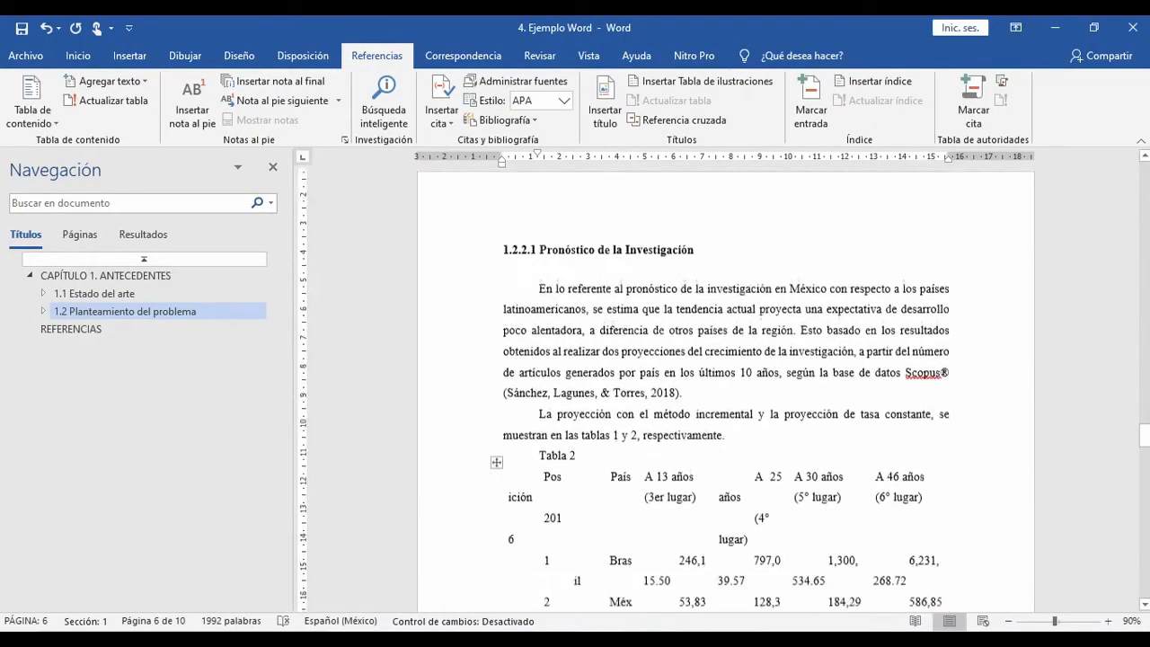
click(773, 465)
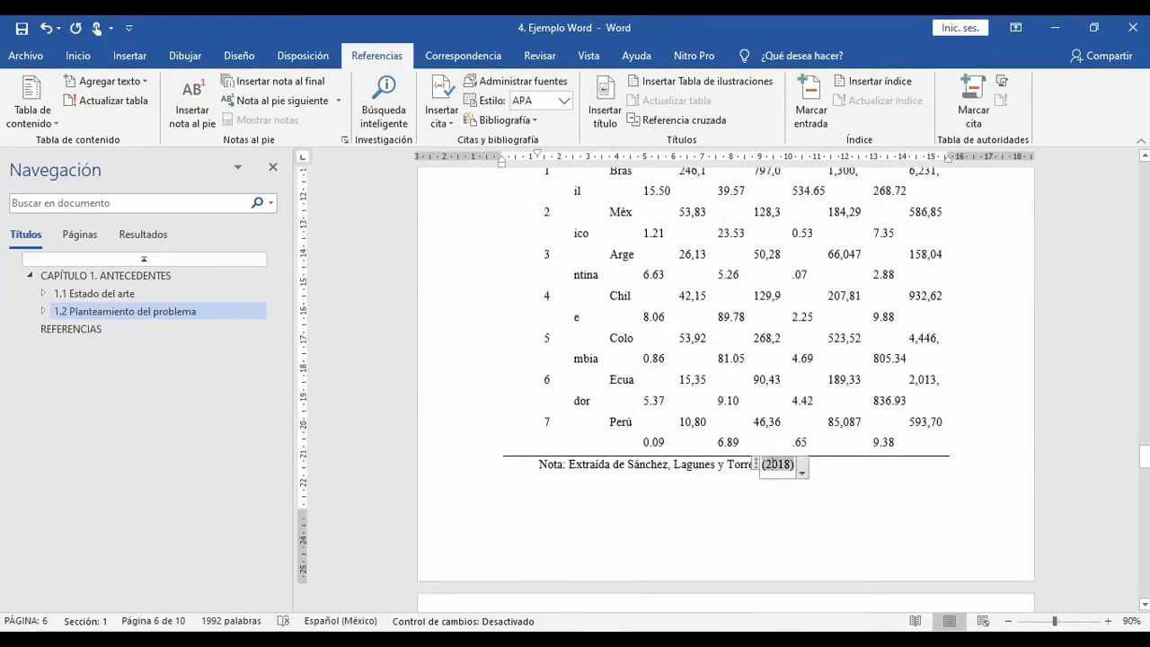
click(801, 471)
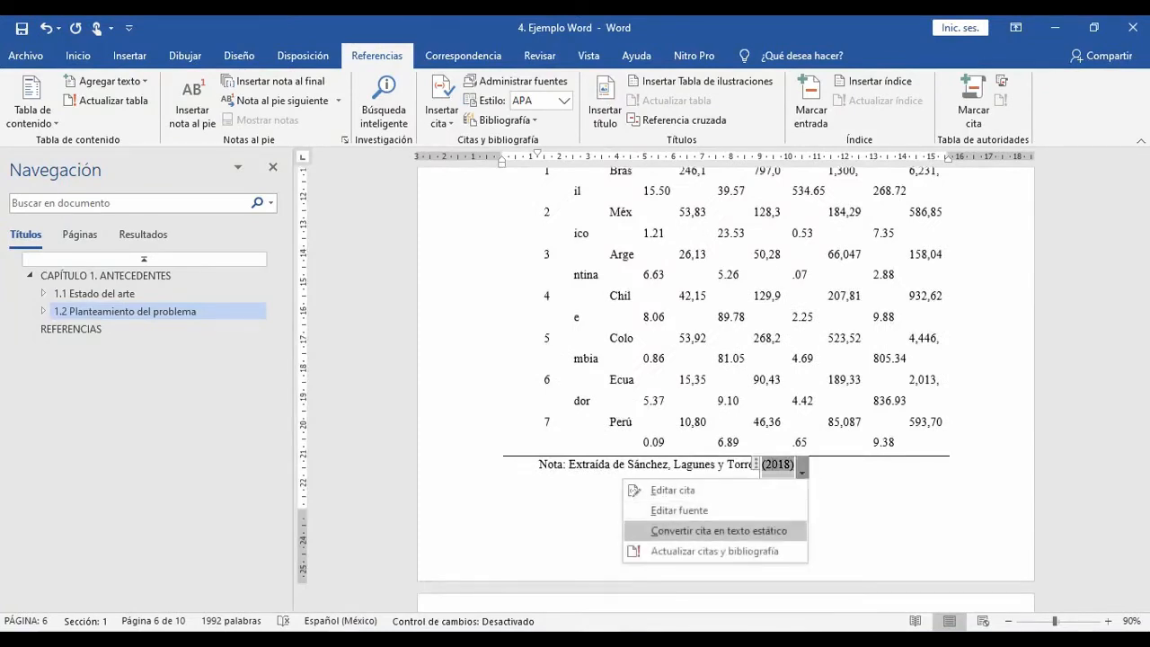
click(701, 529)
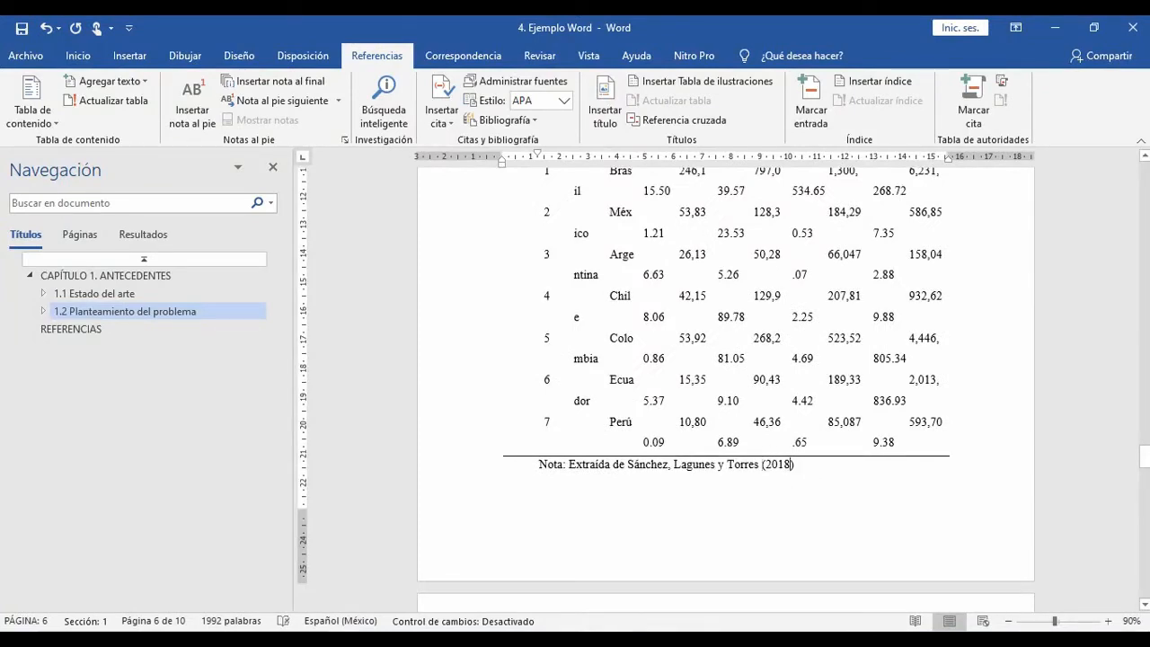
click(790, 465)
text(, )
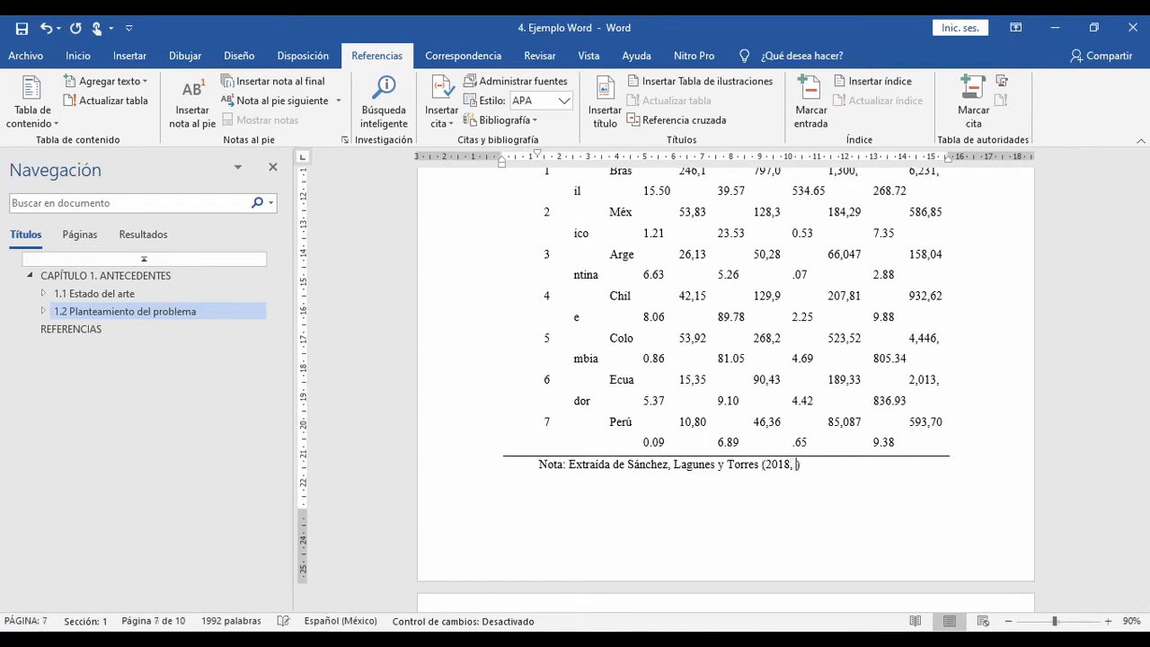
text(p. 259)
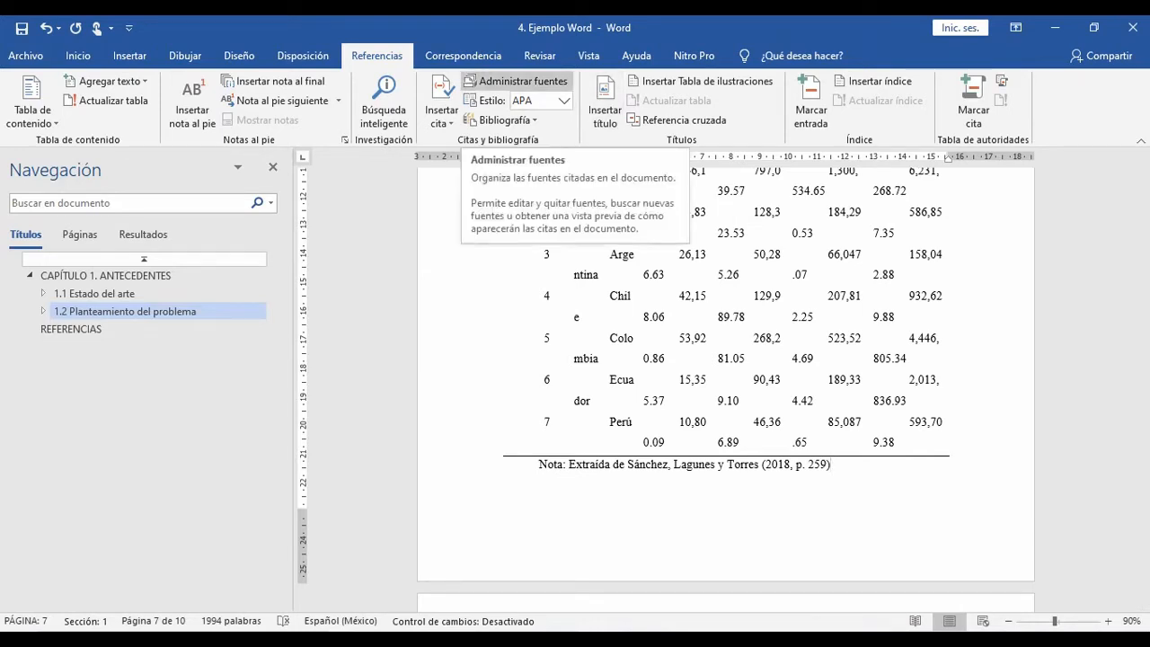
Step: Check the document's cited source in the source manager and locate the Figura 1 caption and source line
click(517, 81)
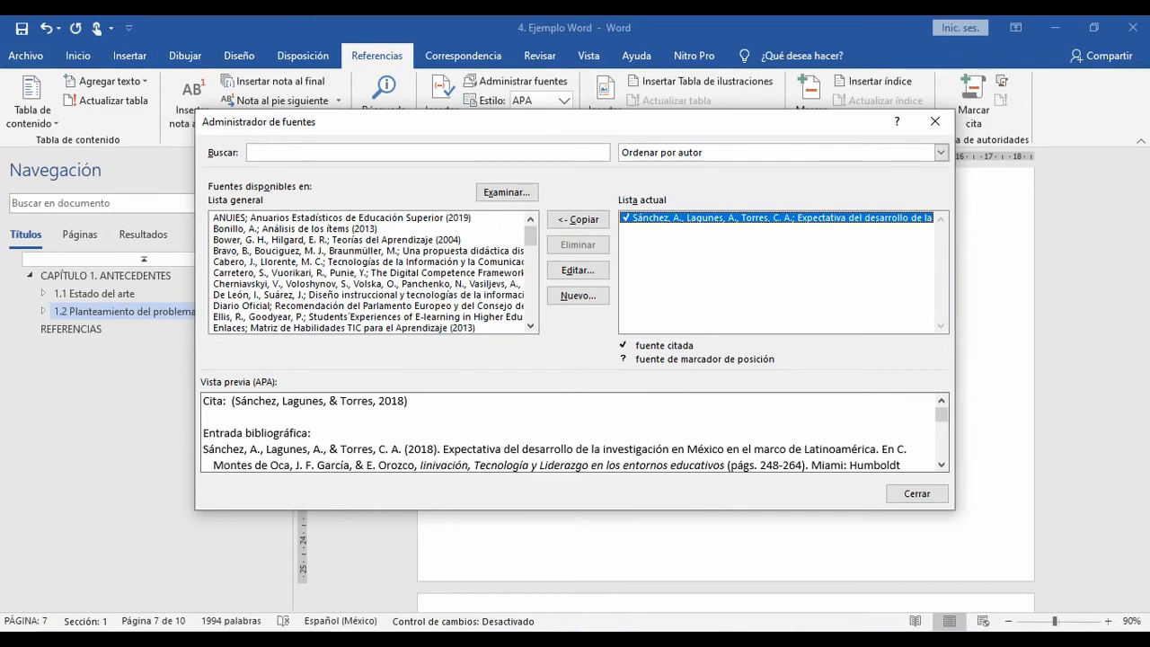
click(916, 493)
scroll(726, 386, down, 8)
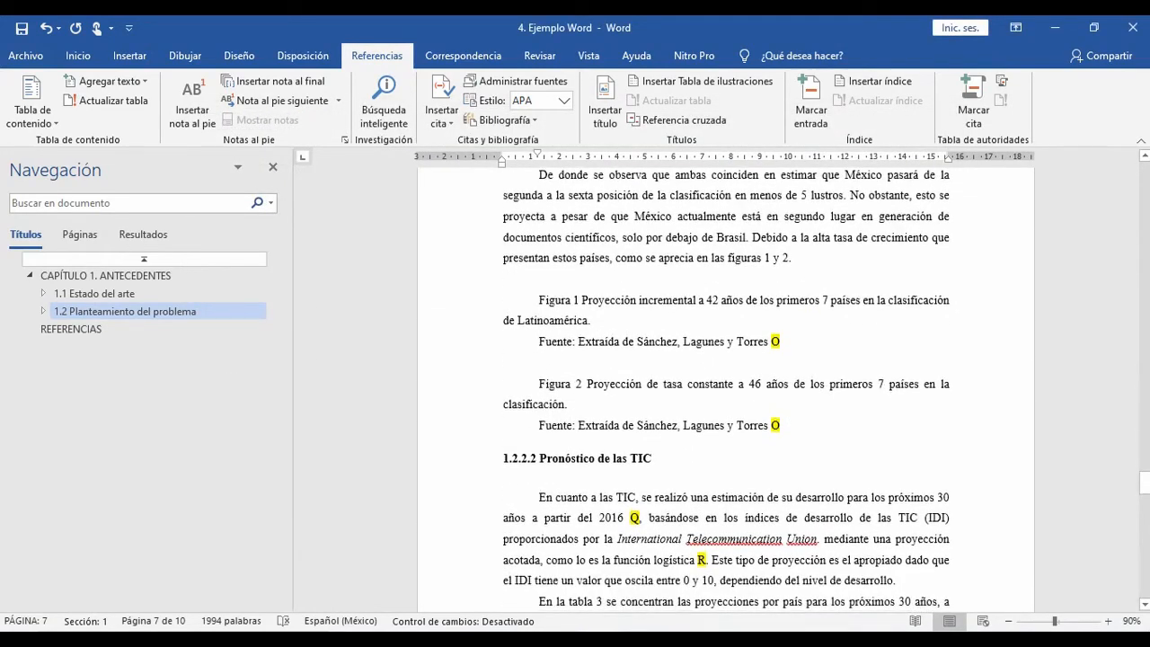
scroll(725, 387, up, 4)
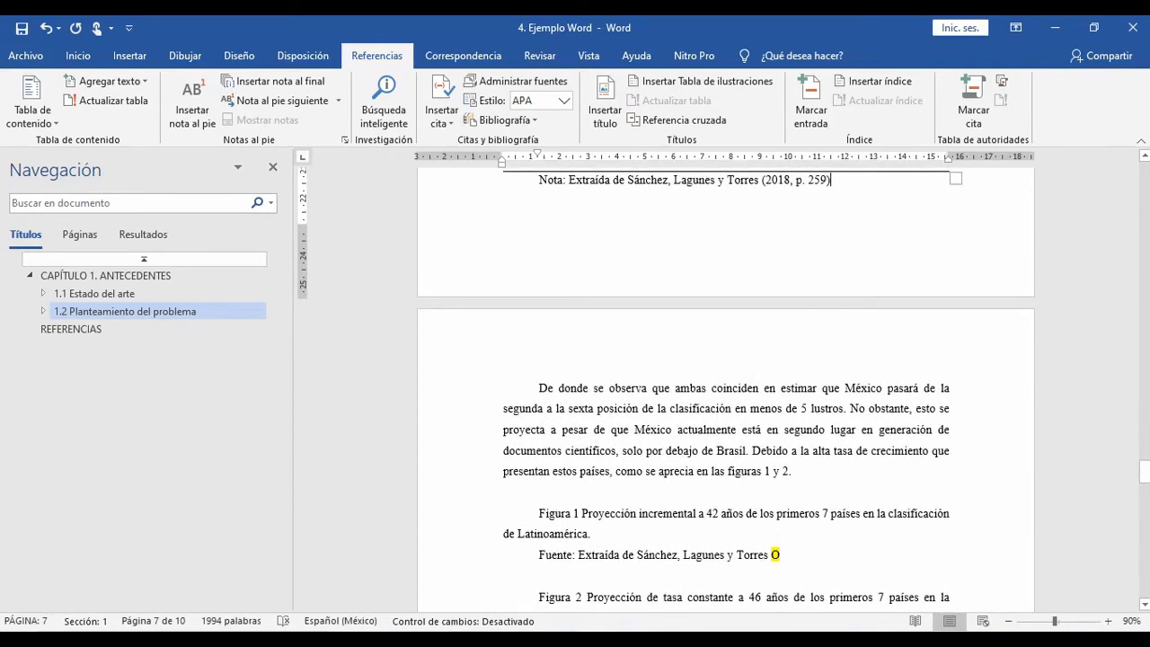
scroll(680, 381, down, 3)
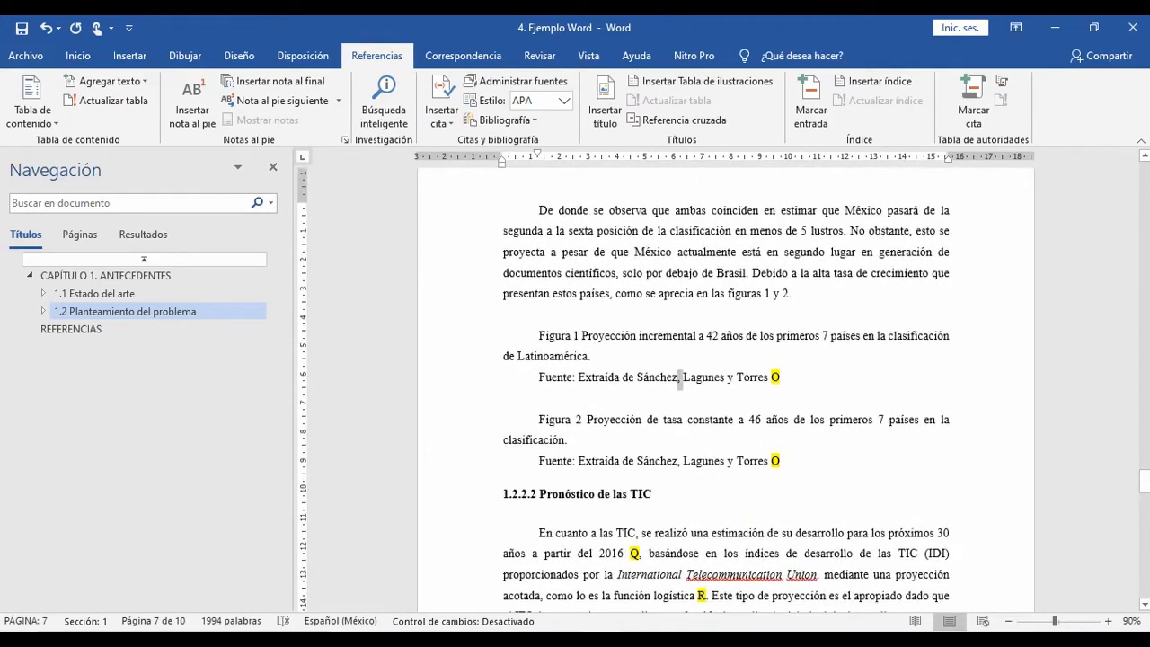
drag(539, 335, 623, 376)
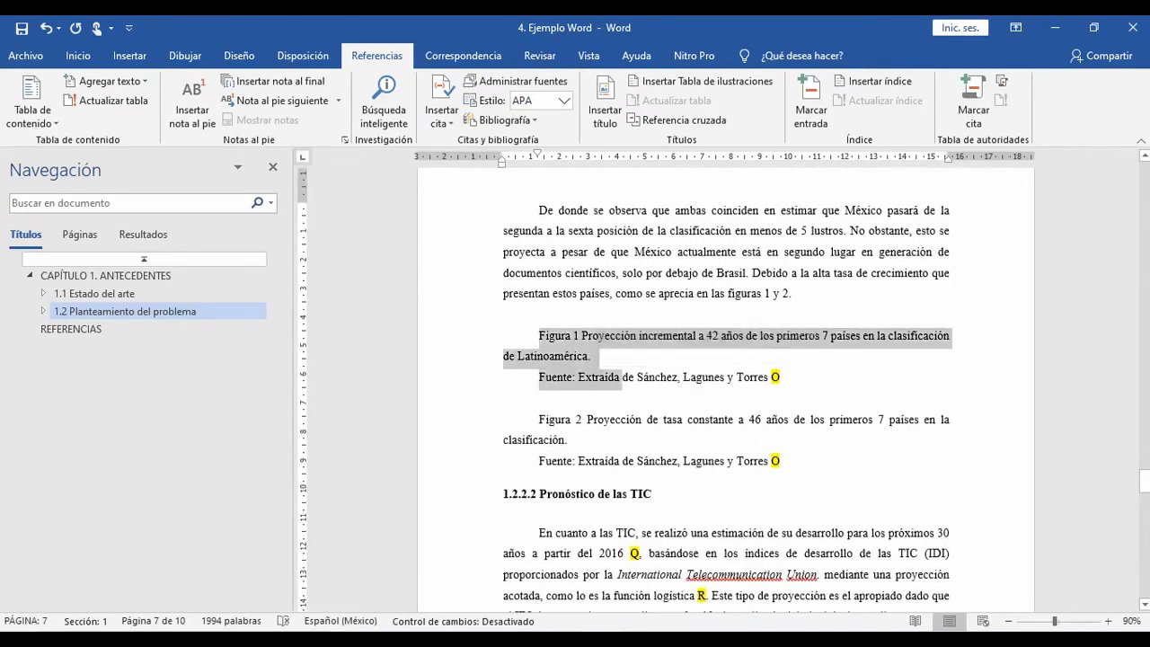
Step: Compare the Figura 1 caption and source line with the figure shown in the key image in Photos
key(alt+Tab)
key(alt+Tab)
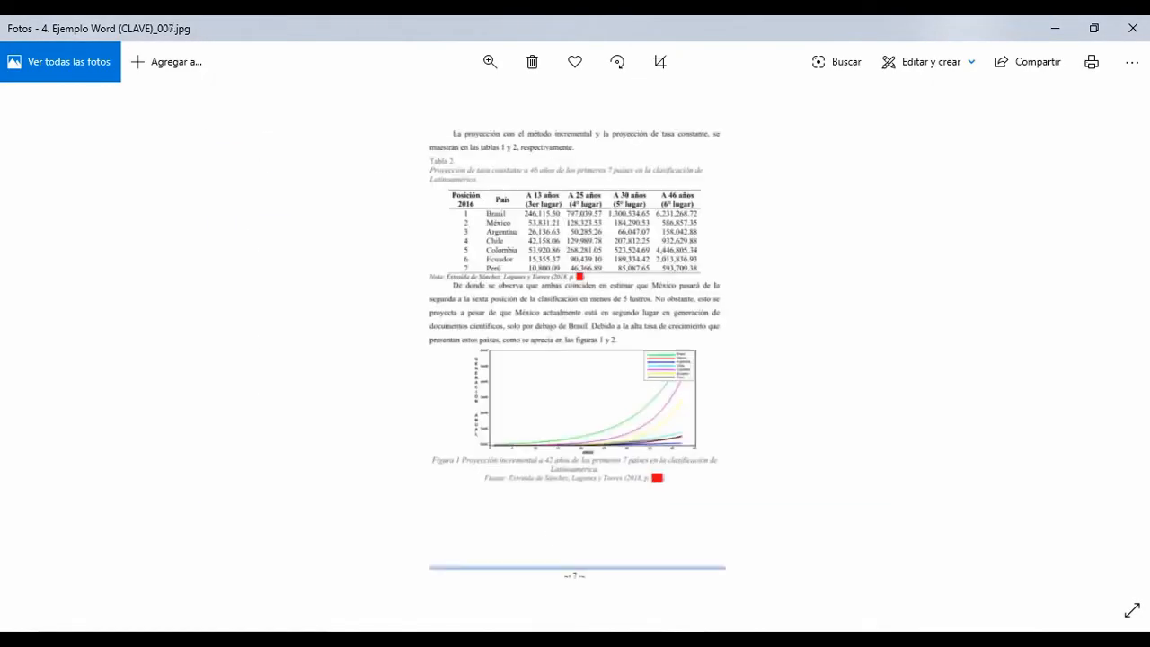
scroll(574, 472, up, 5)
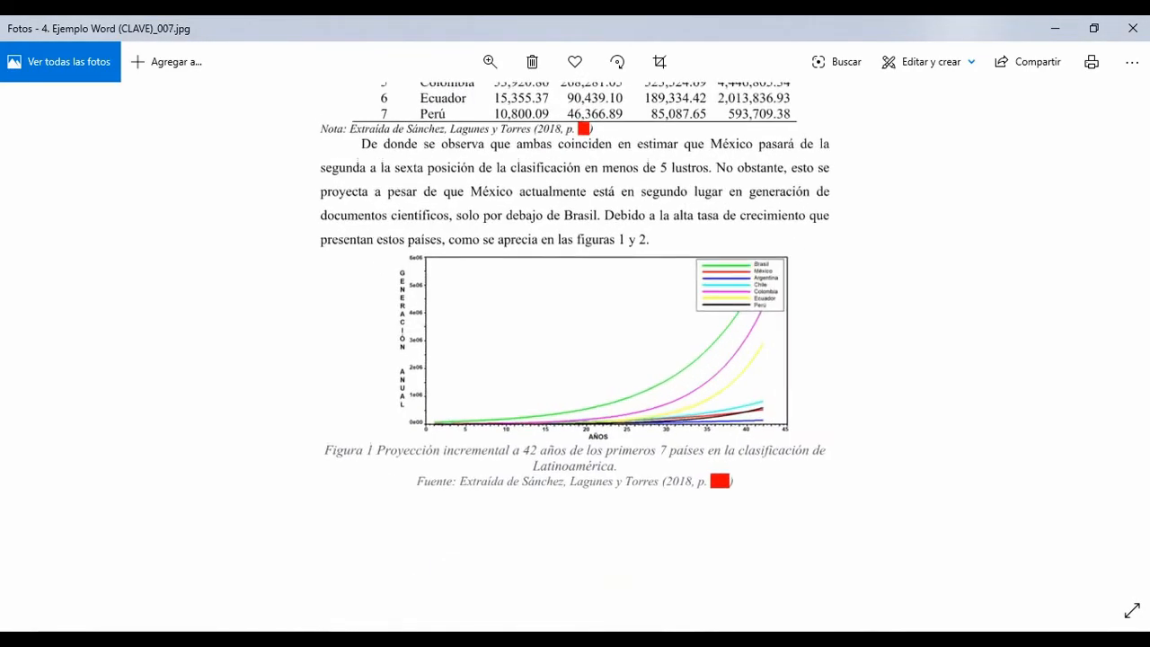
key(alt+Tab)
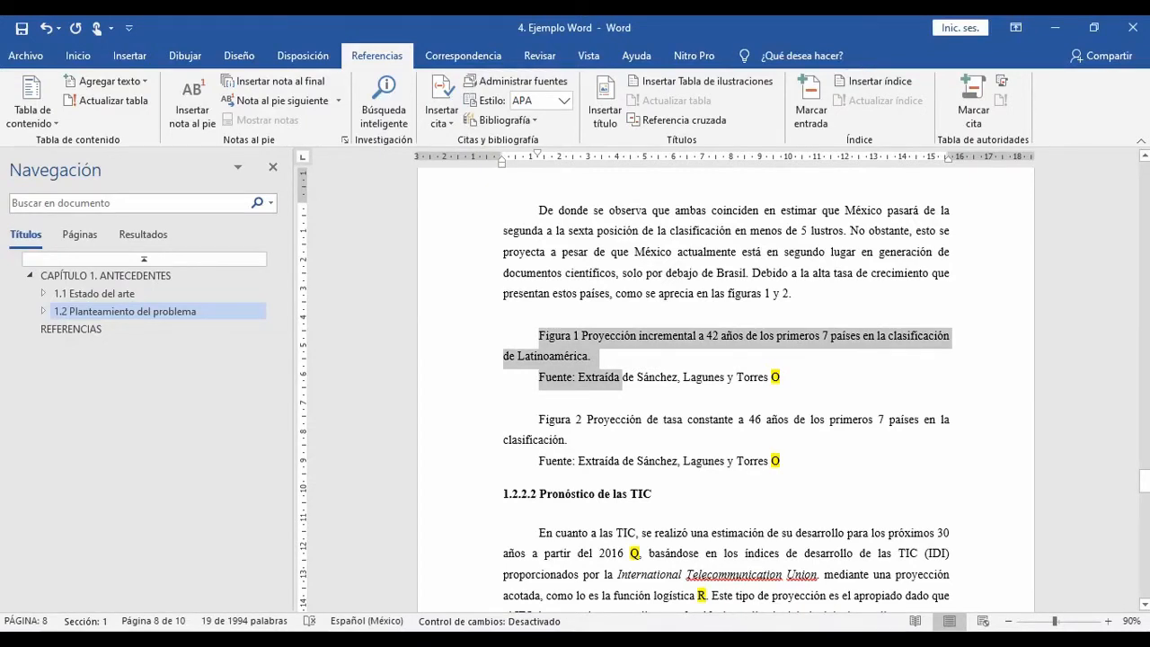
key(alt+Tab)
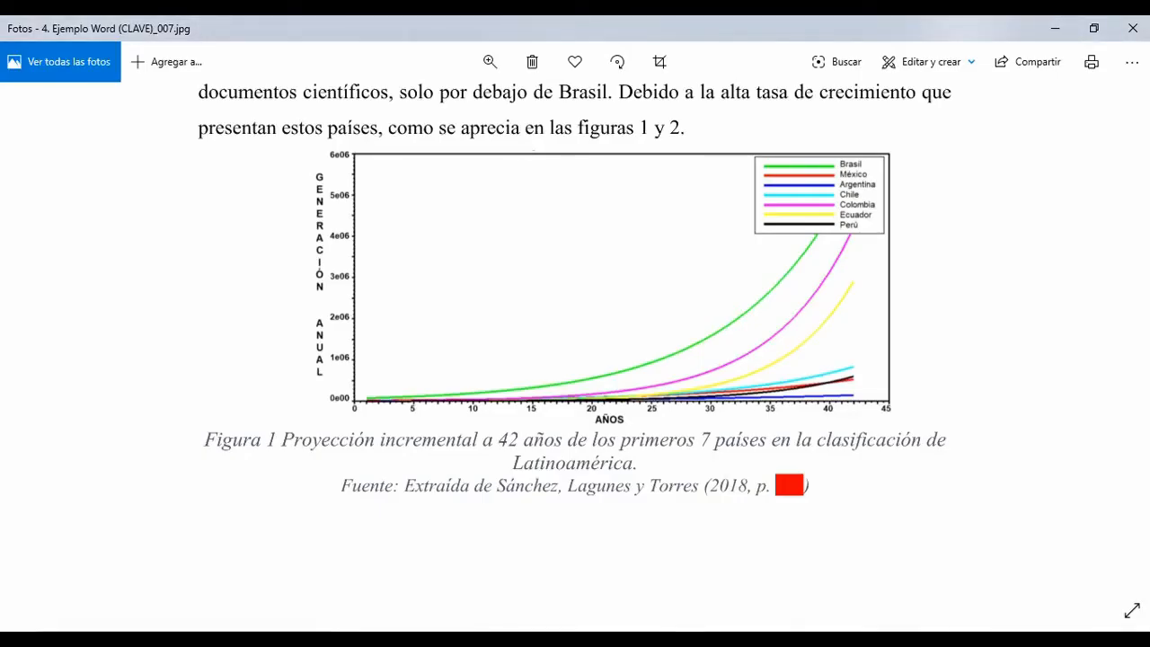
key(alt+Tab)
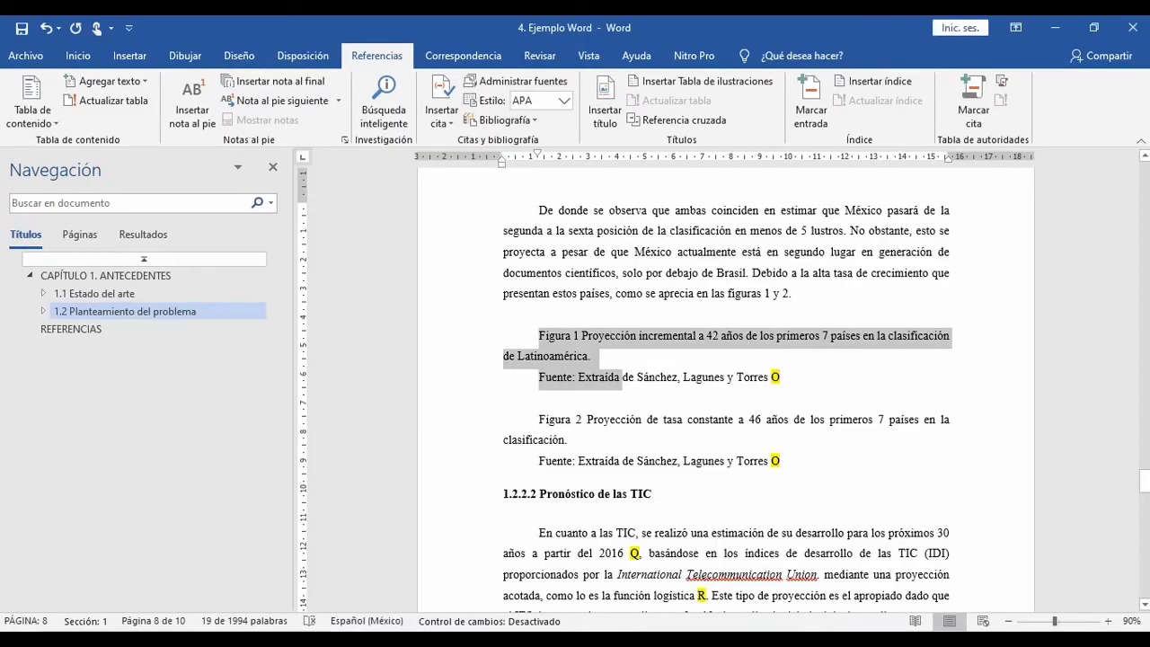
Step: Find the 42-year incremental projection graph in the source PDF in Acrobat Reader and compare it with Figura 1 in the key image
key(alt+Tab)
key(Tab)
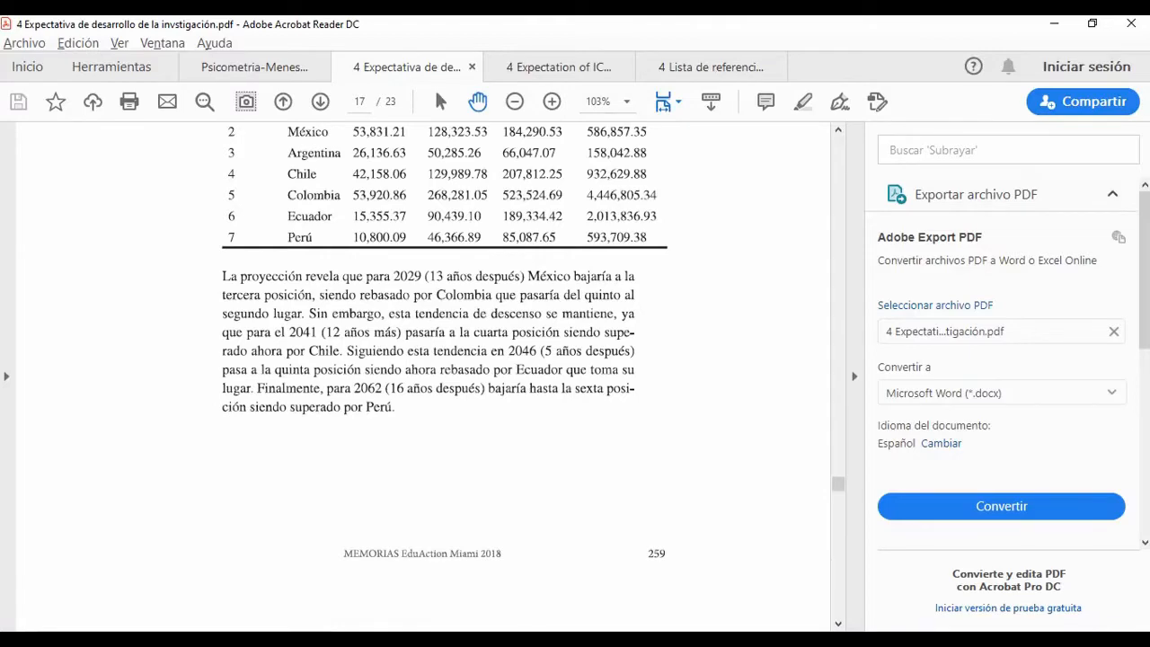
scroll(423, 382, down, 20)
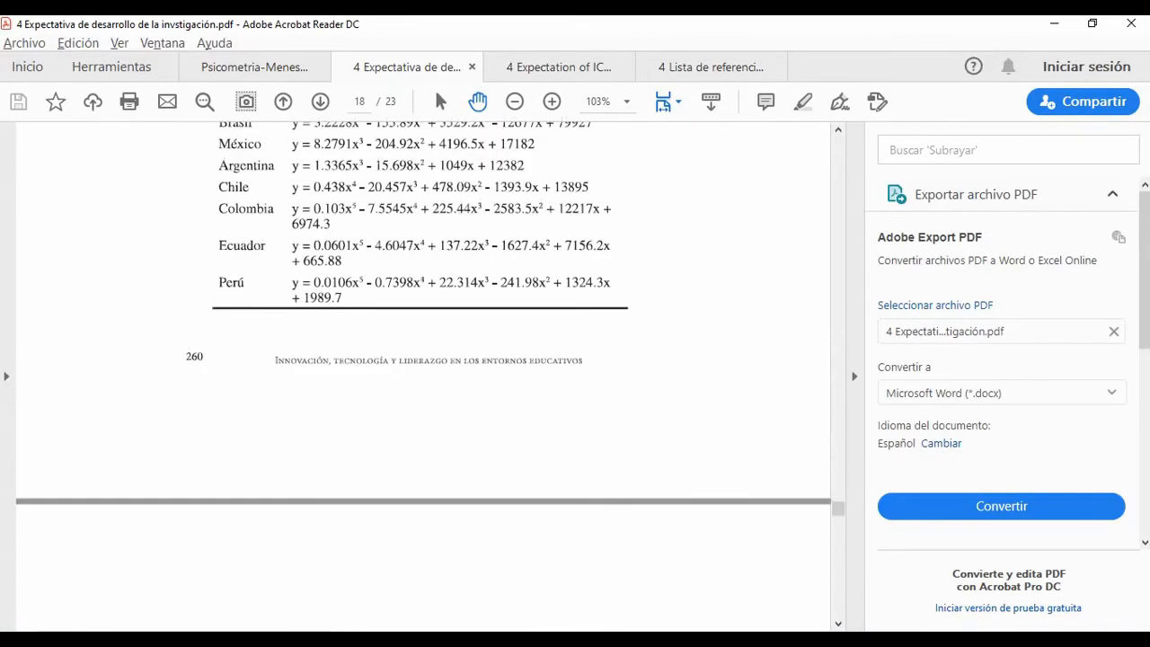
scroll(423, 382, down, 3)
scroll(423, 382, up, 20)
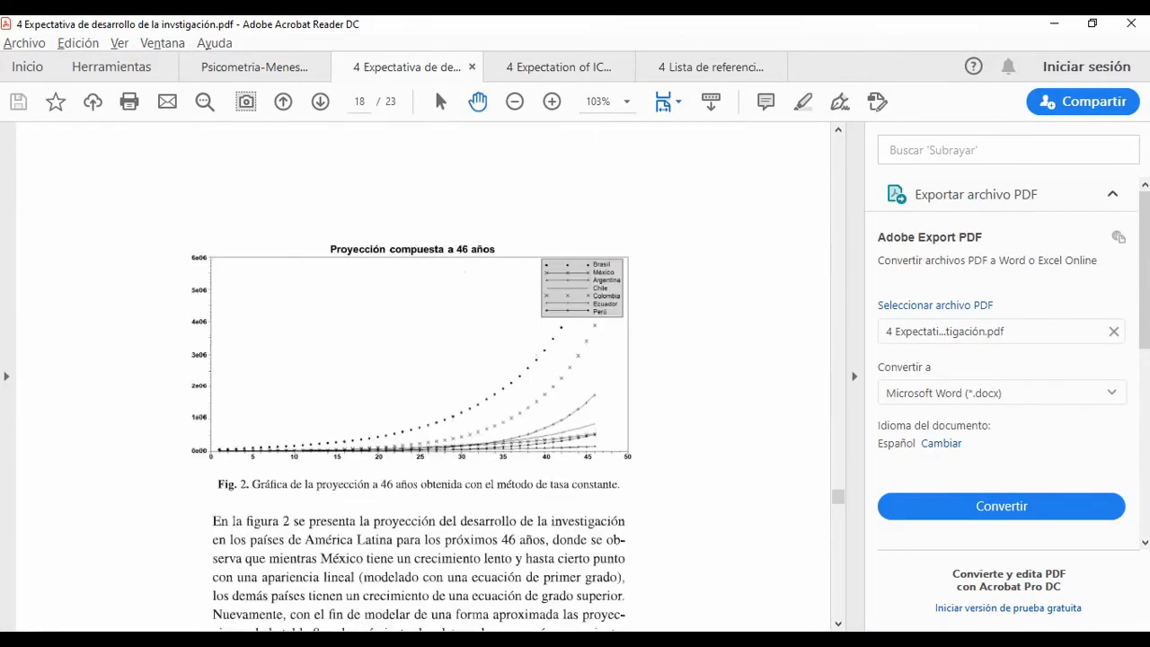
scroll(423, 381, up, 15)
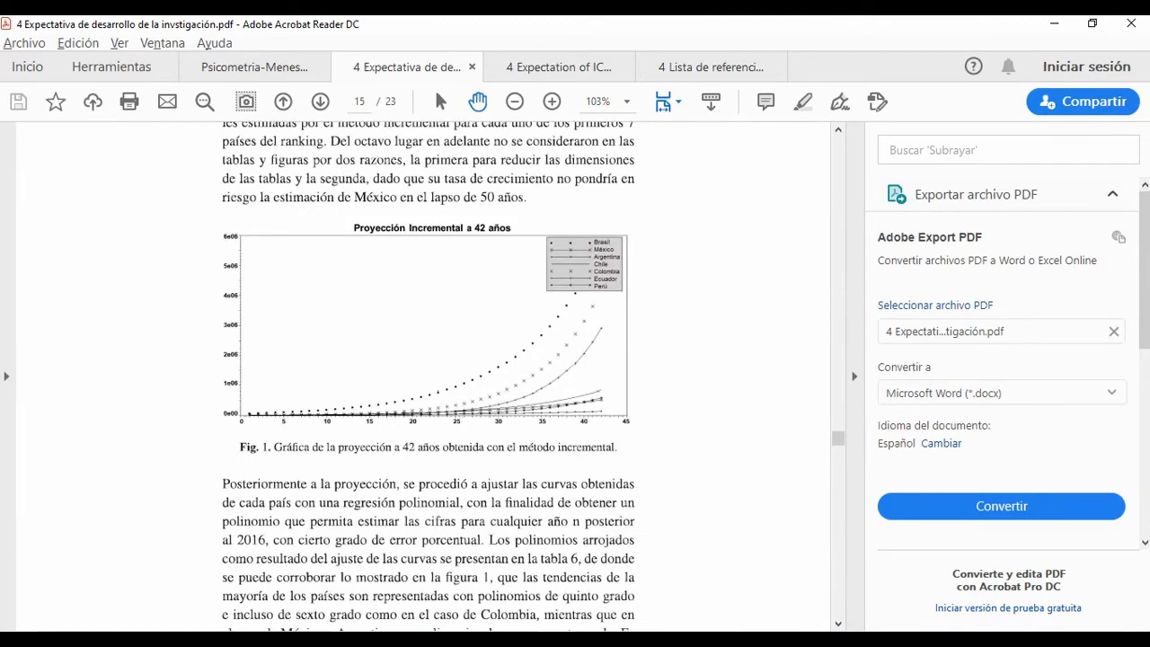
key(alt+Tab)
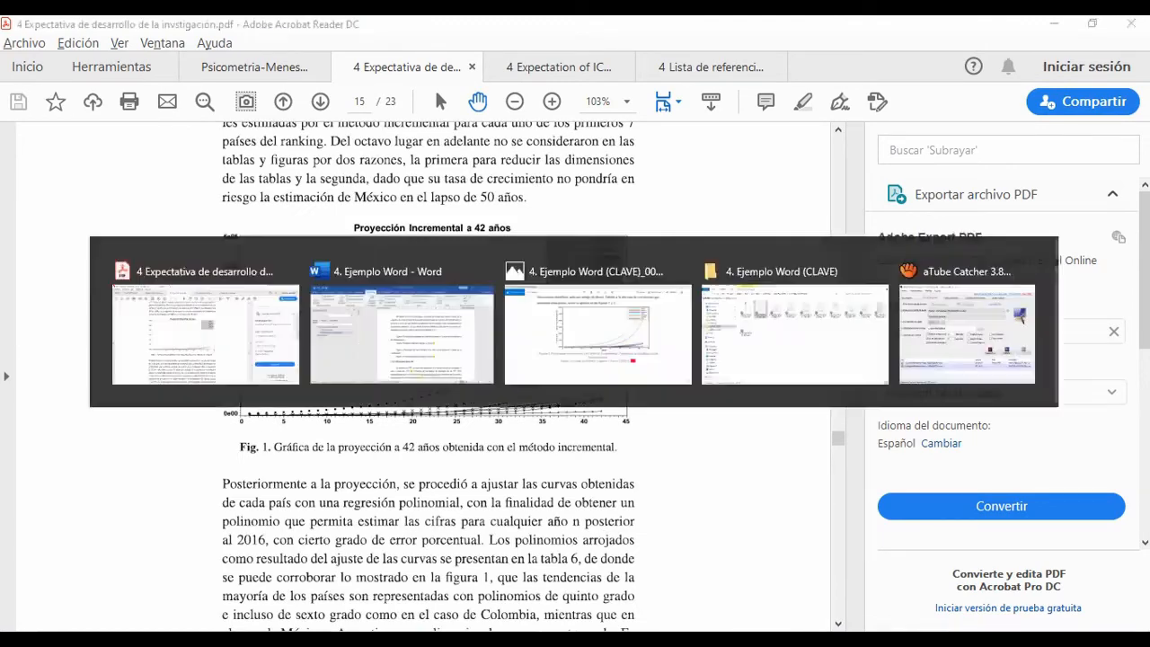
key(alt+Tab)
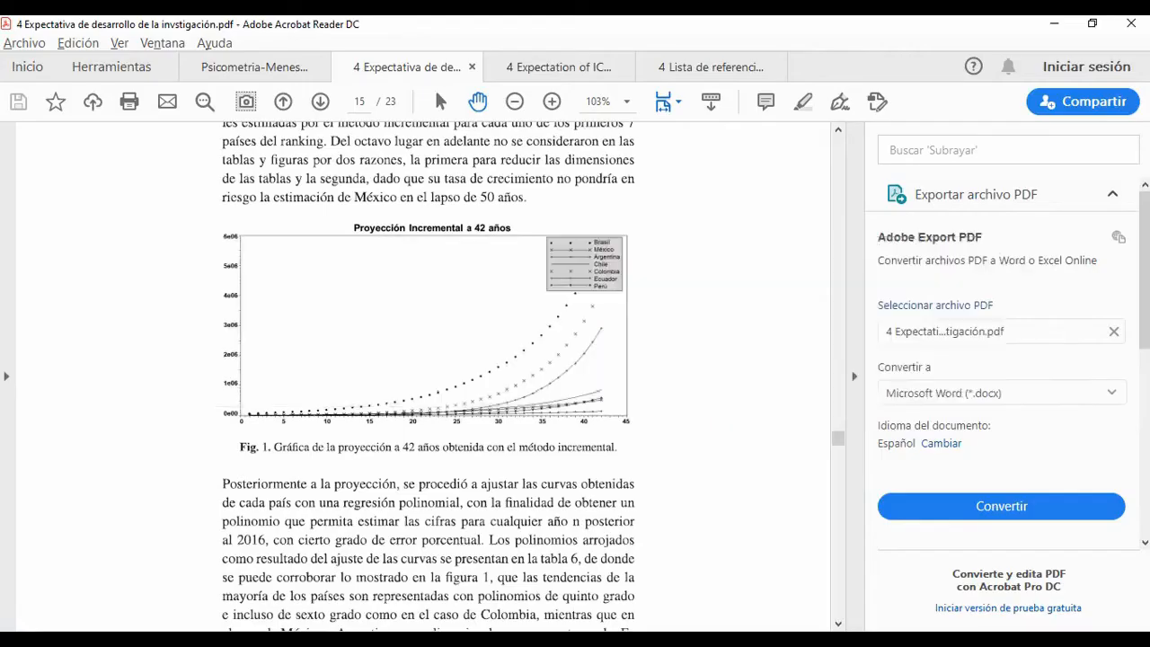
key(alt+Tab)
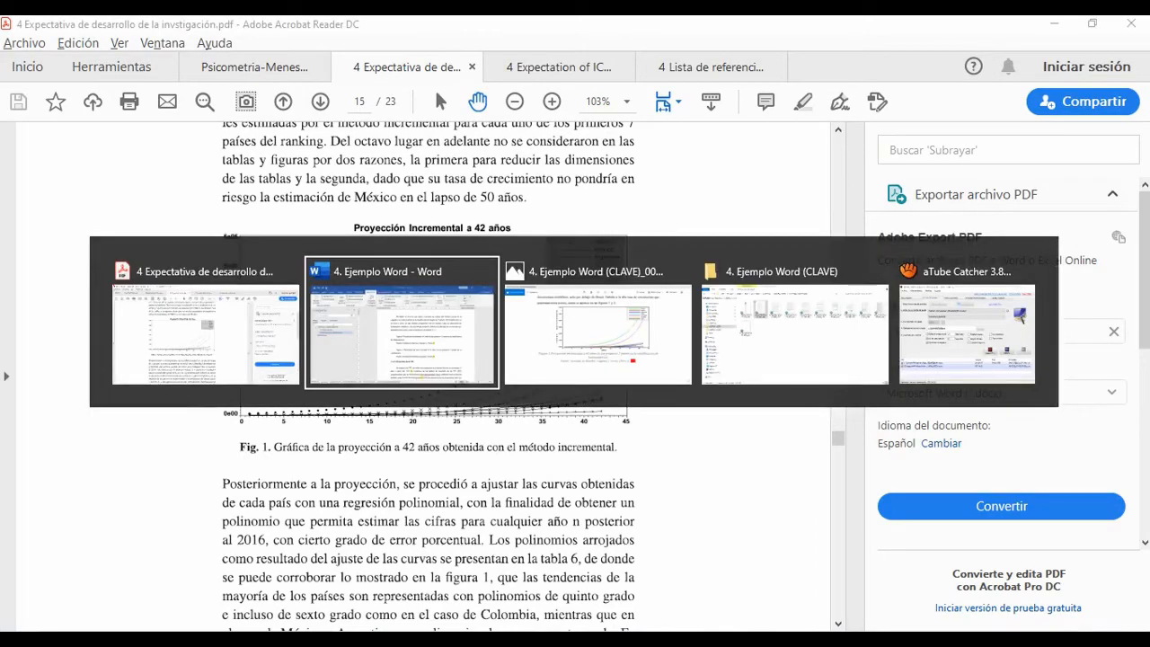
key(alt+Tab)
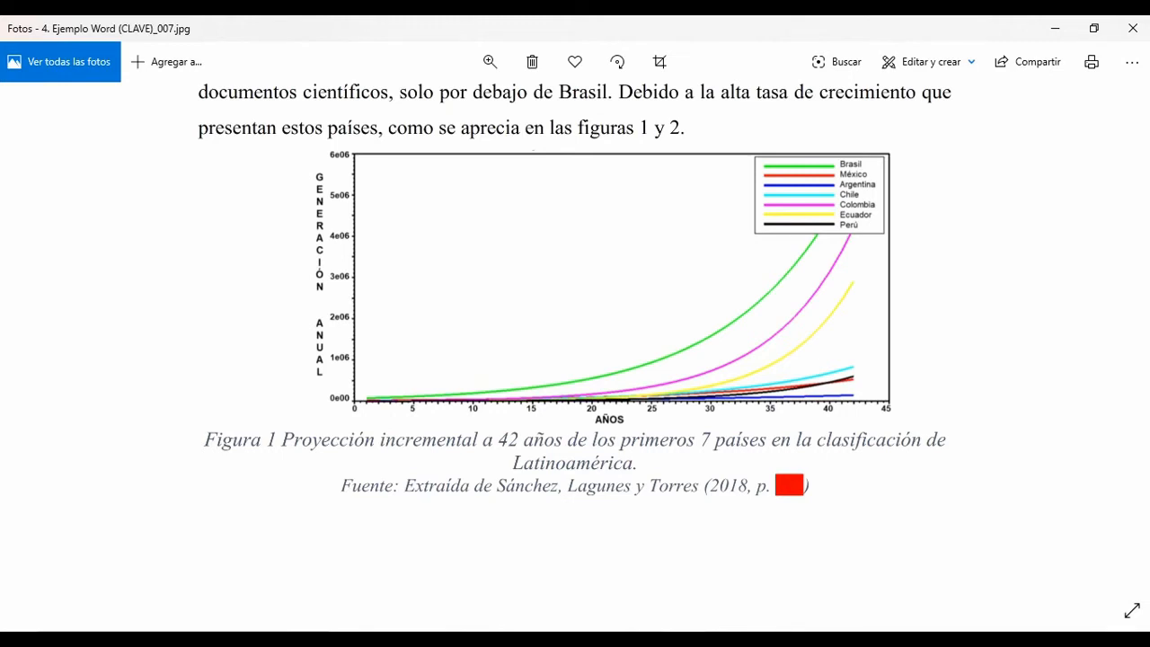
key(alt+Tab)
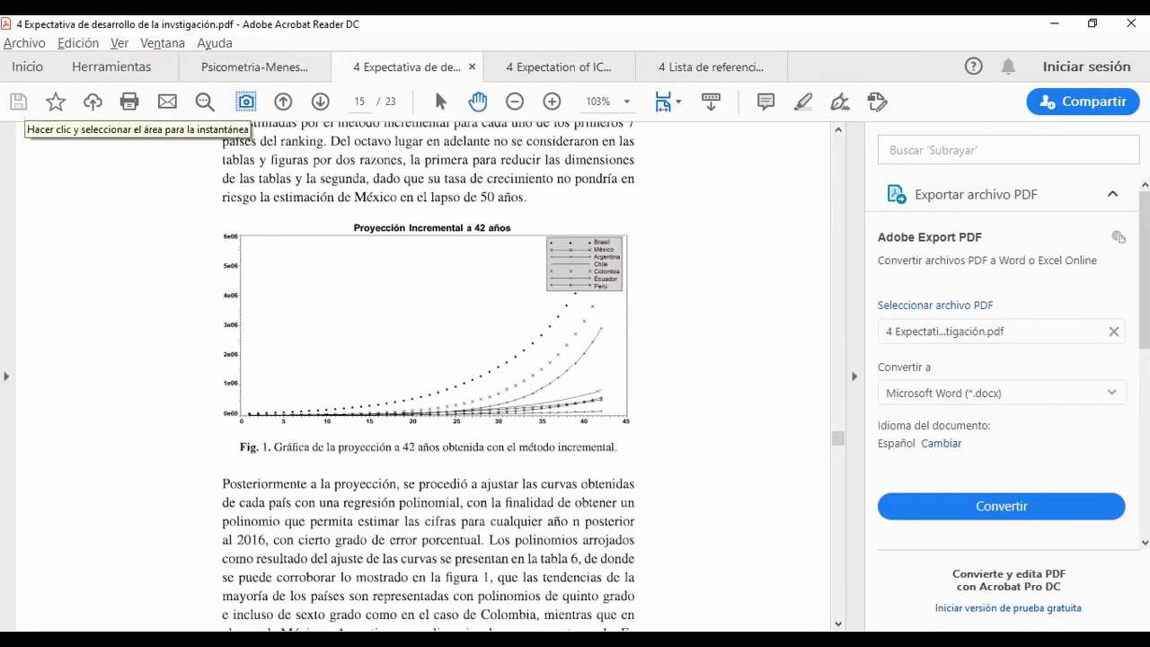
Step: Capture a snapshot of the whole 42-year incremental projection graph in the PDF, without its caption
click(246, 101)
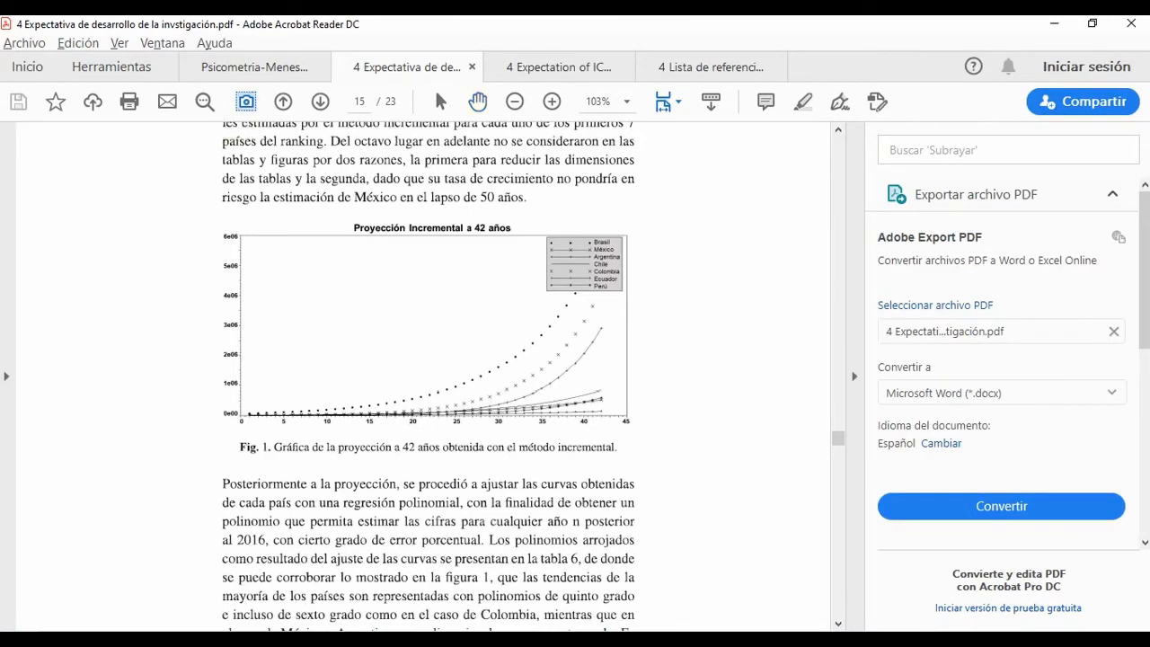
scroll(224, 199, up, 2)
drag(211, 230, 824, 540)
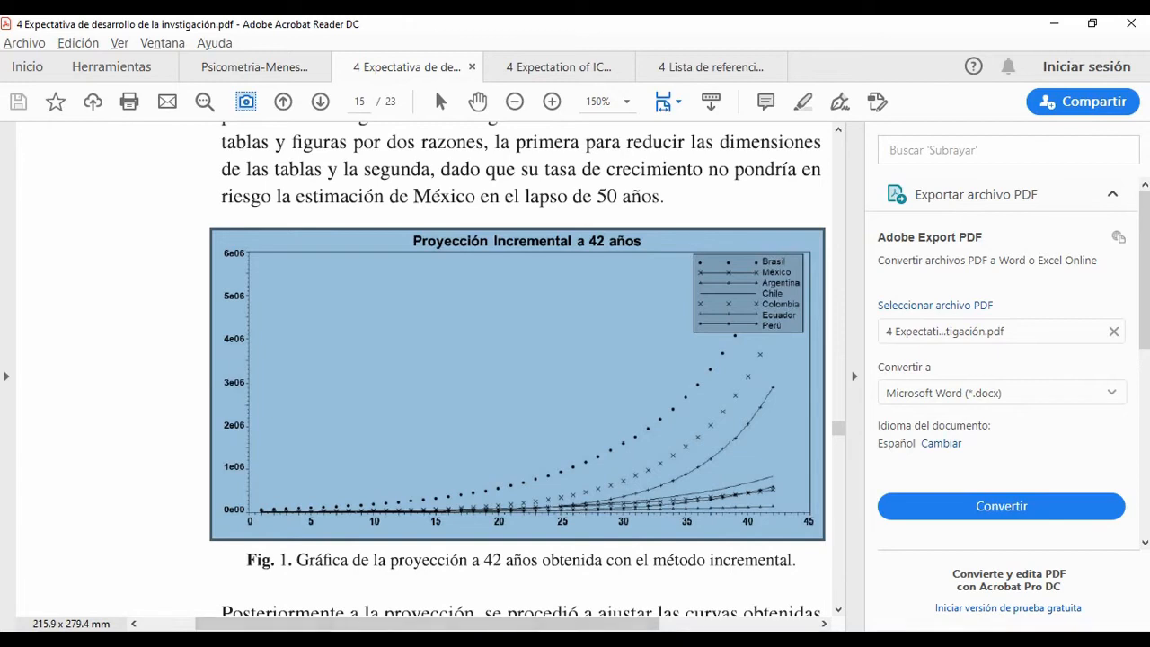
Step: Switch to the Word document, paste the captured graph above the Figura 1 caption, and delete the blank line before it
key(alt+Tab)
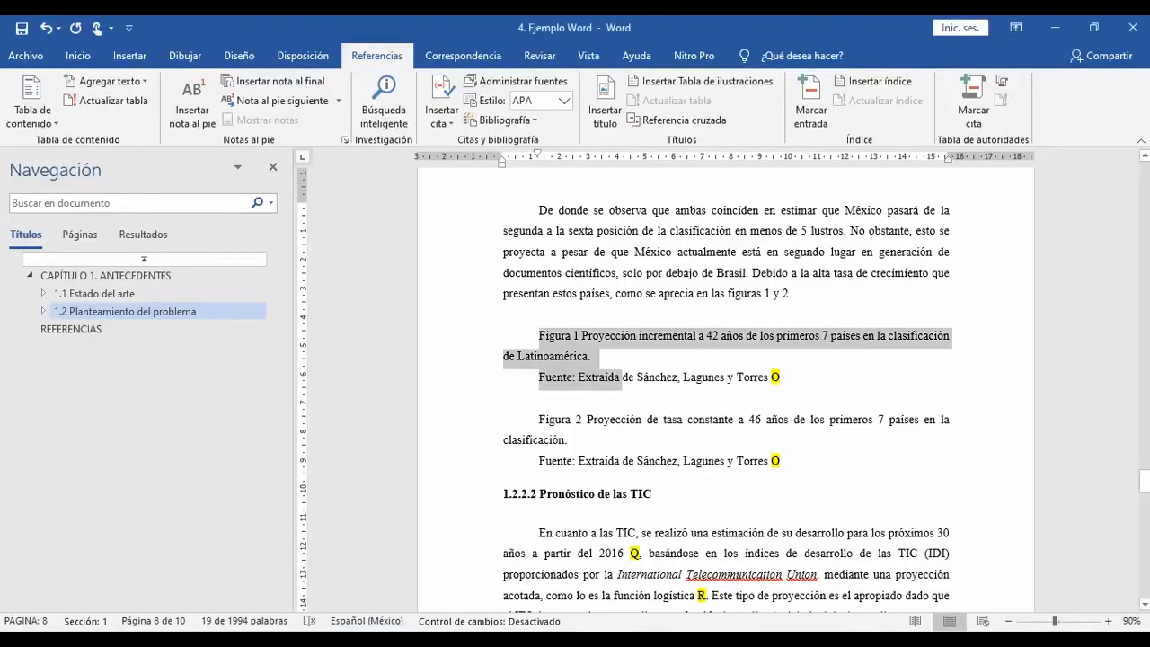
click(542, 314)
key(ctrl+v)
key(Left)
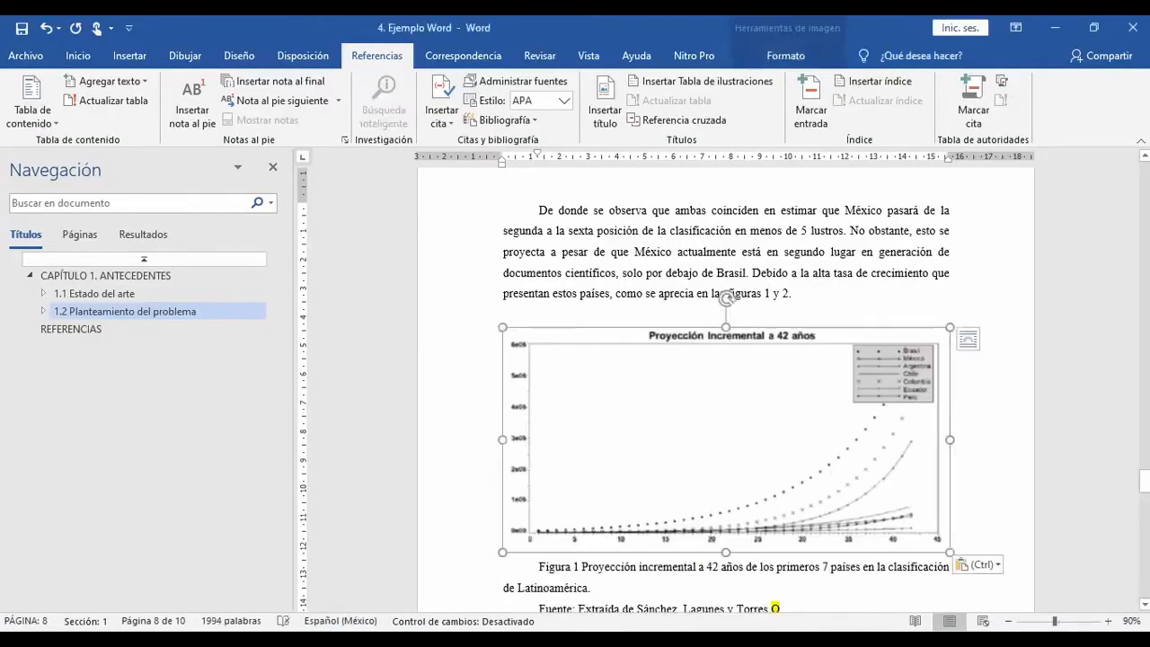
key(Left)
key(BackSpace)
Step: Center the Figura 1 graph and remove its first-line indent
key(Left)
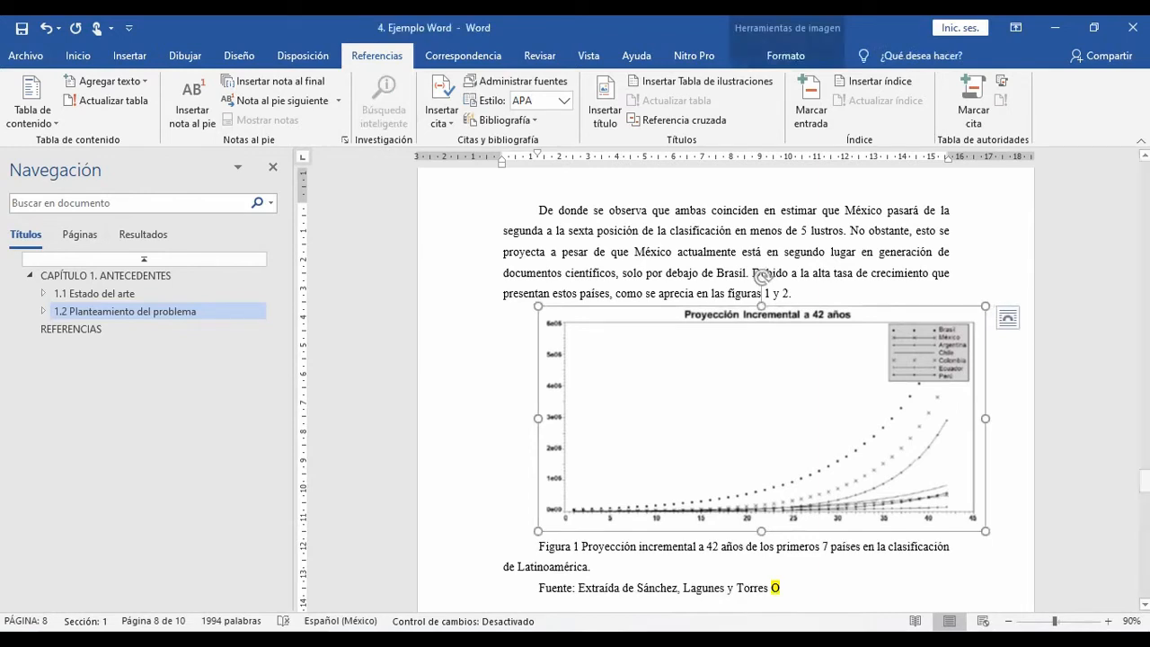
click(77, 55)
click(408, 113)
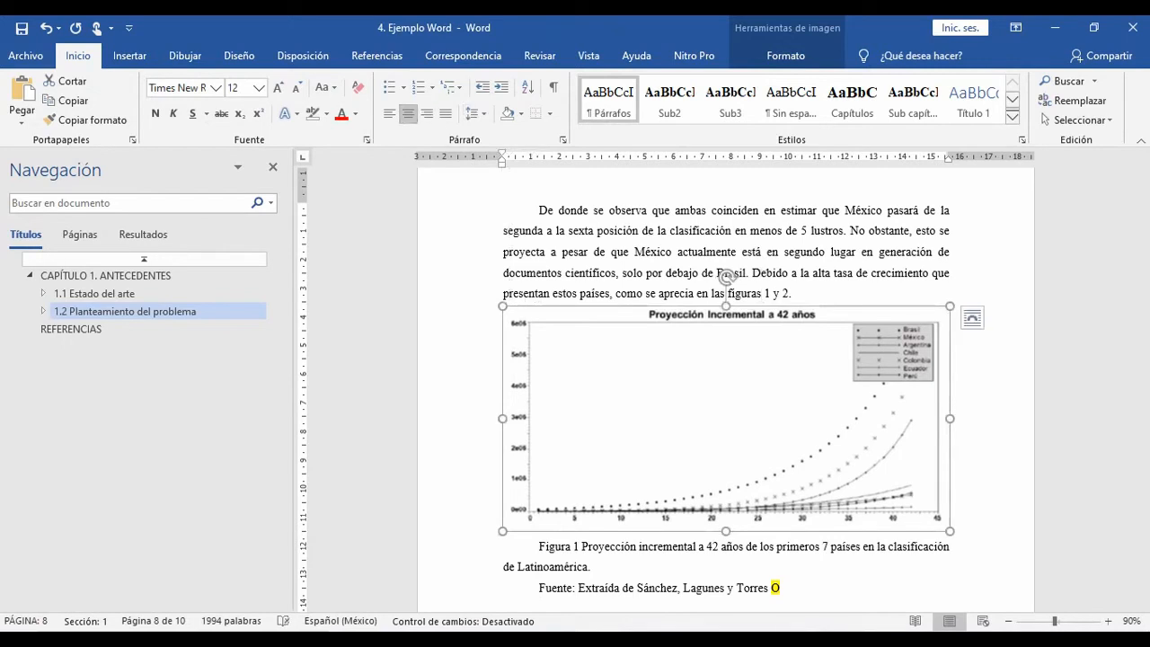
Step: Select the Figura 1 caption and look up the table and figure title style specifications in the styles PDF in Acrobat Reader
scroll(723, 389, down, 2)
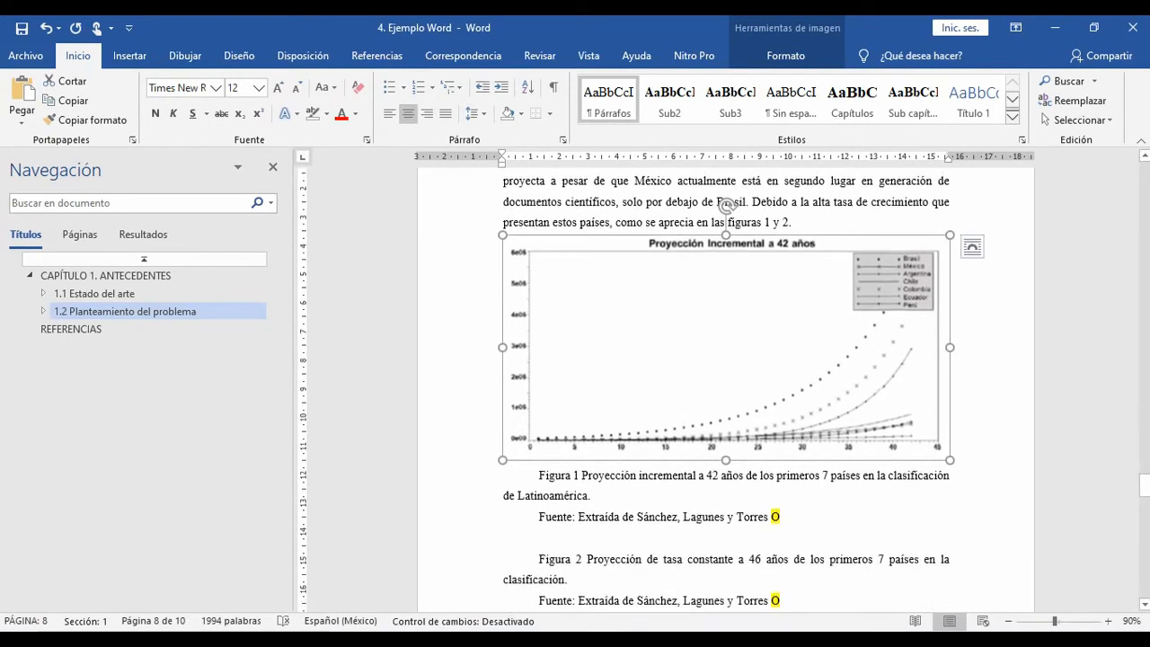
click(639, 475)
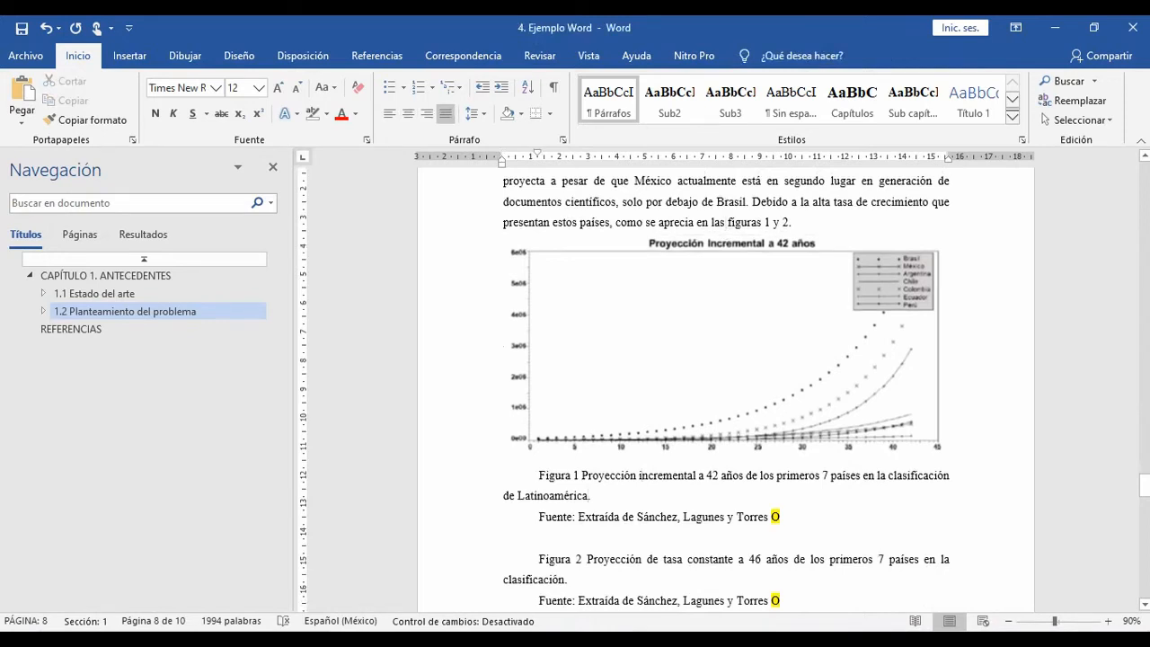
triple_click(588, 496)
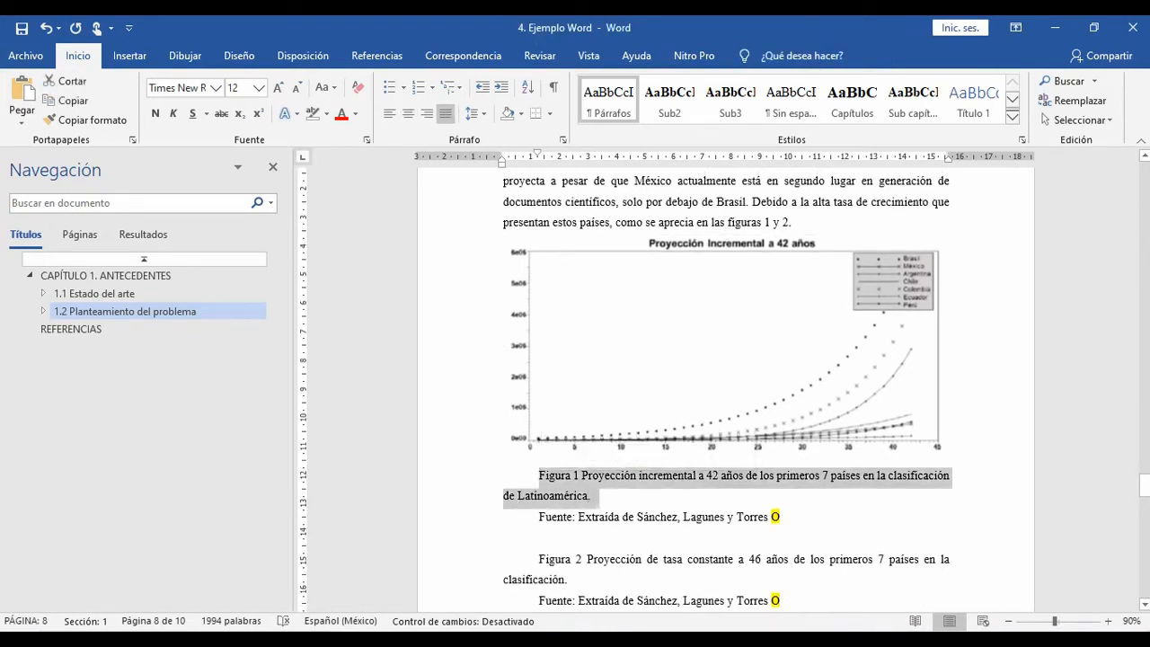
key(alt+Tab)
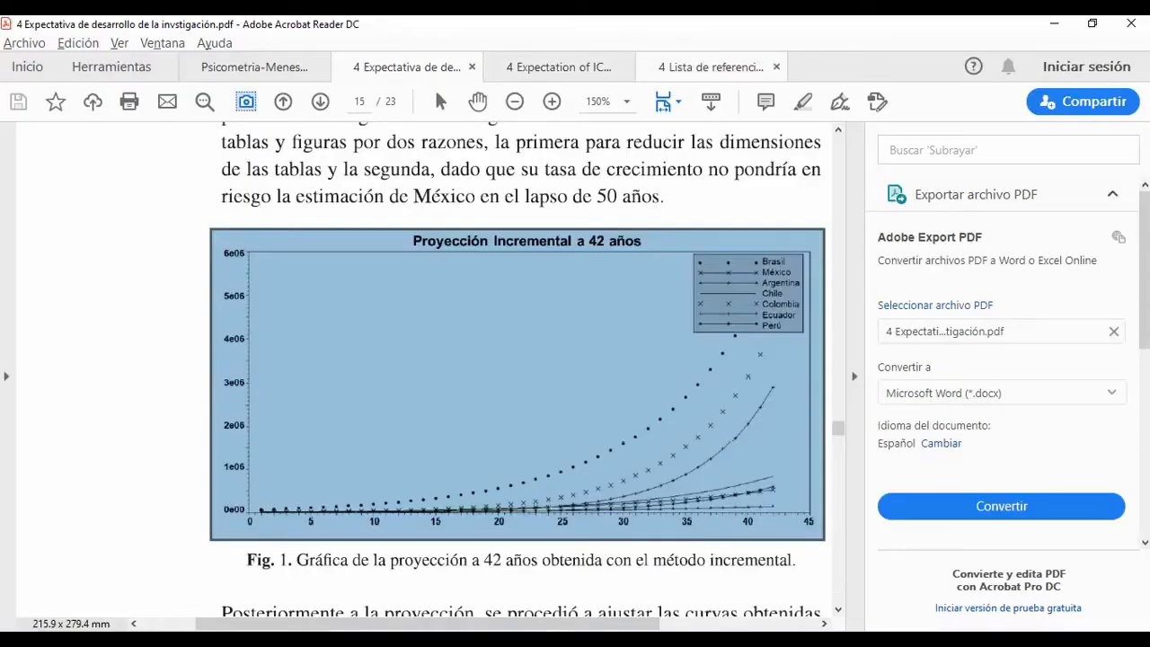
click(710, 67)
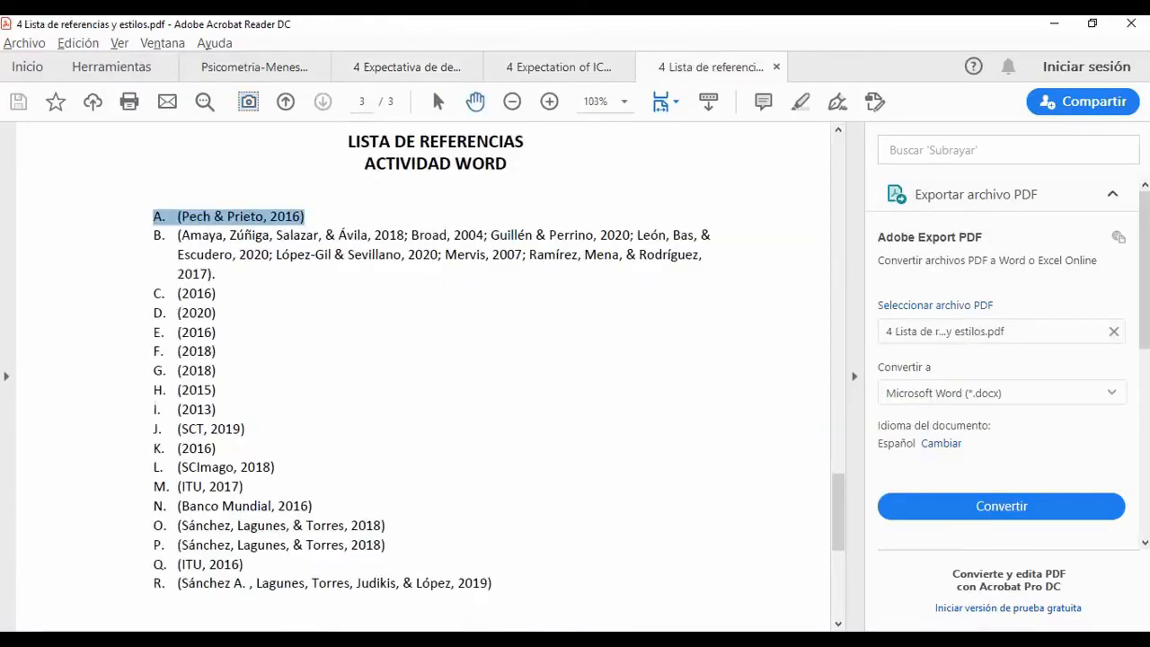
key(Page_Up)
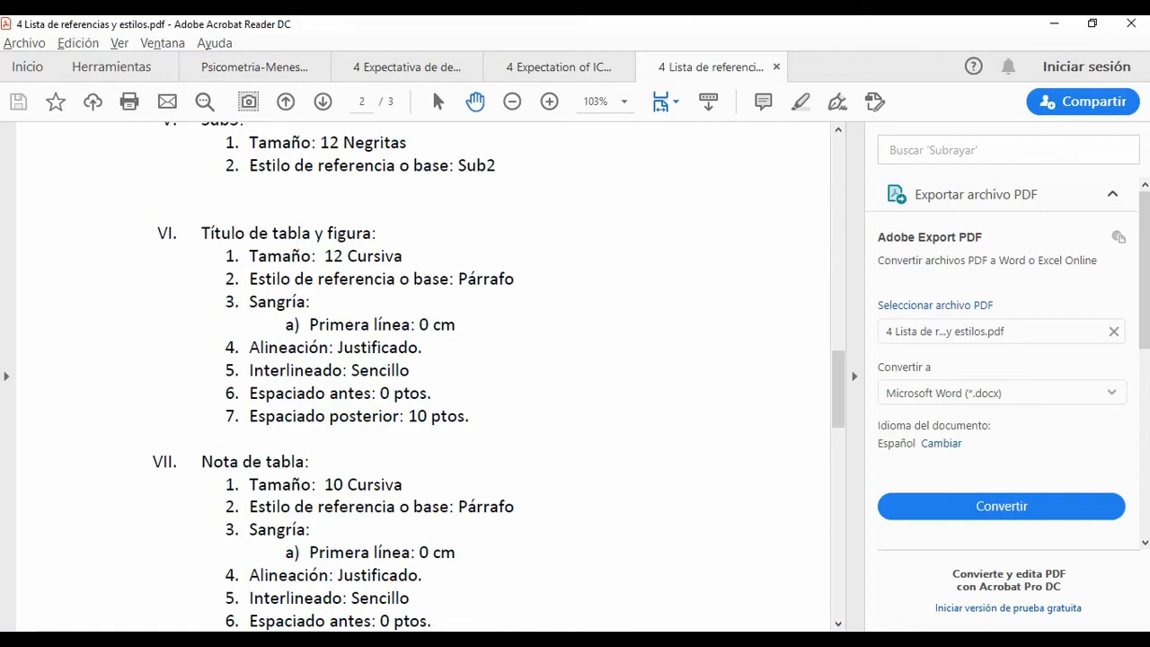
key(alt+Tab)
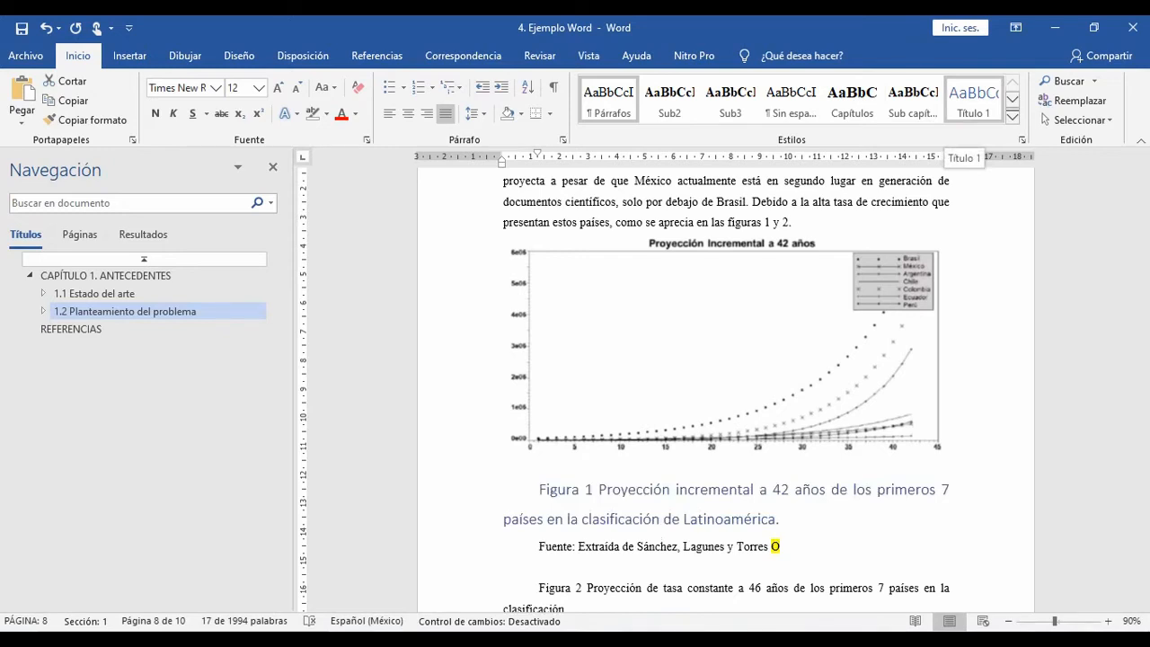
click(972, 101)
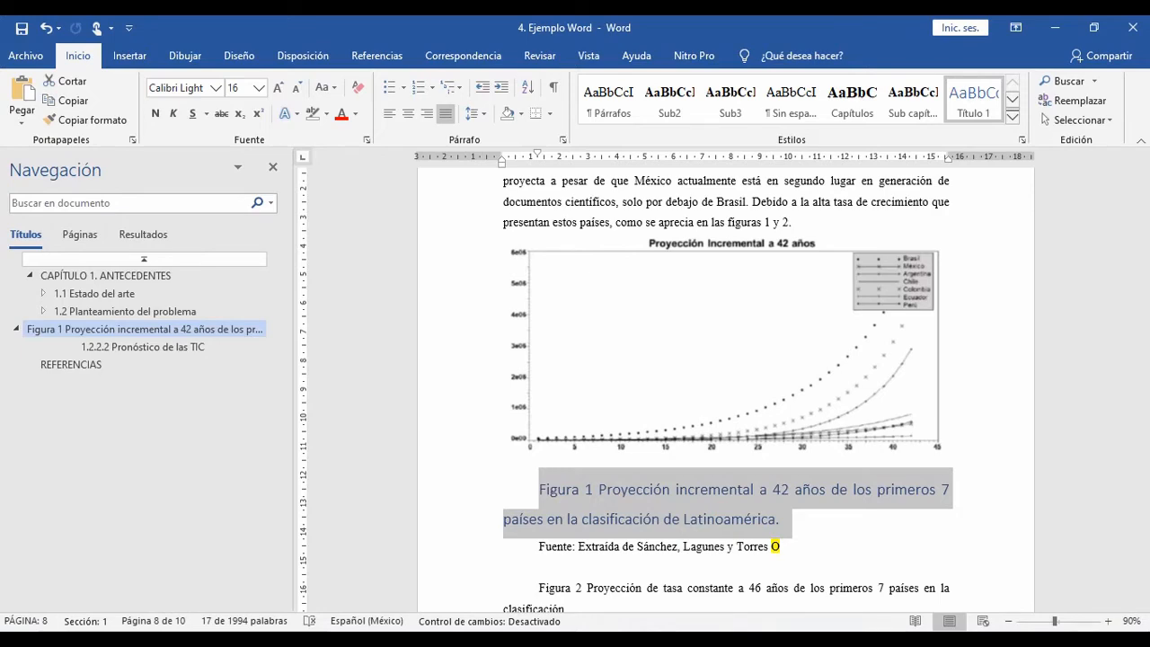
key(ctrl+z)
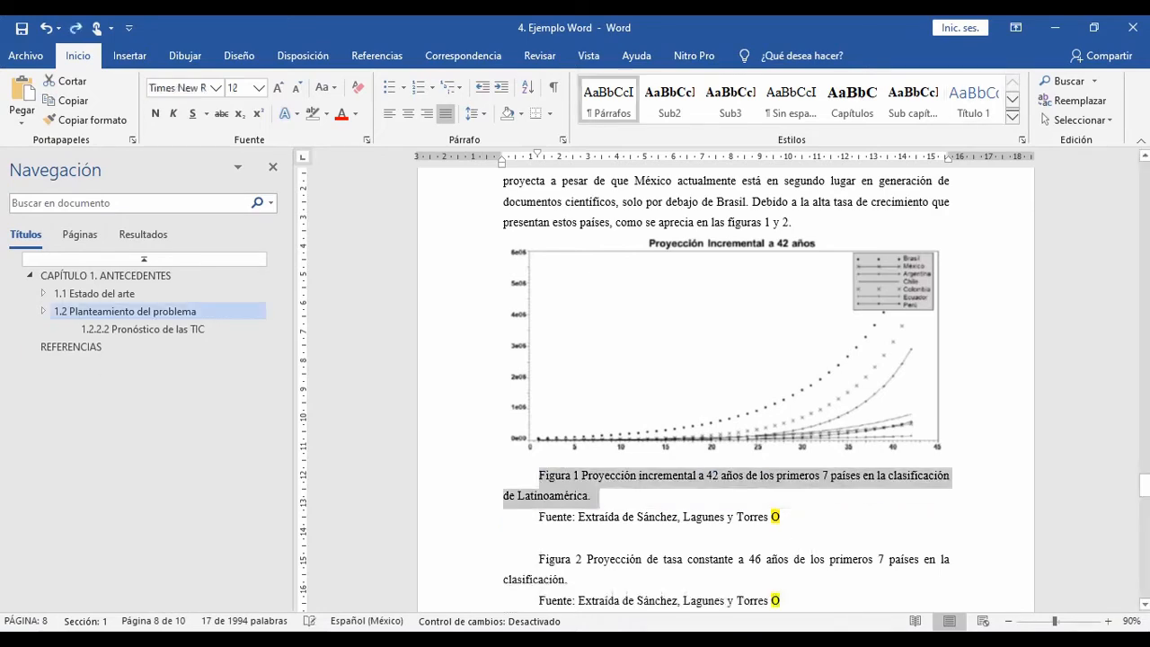
key(alt+Tab)
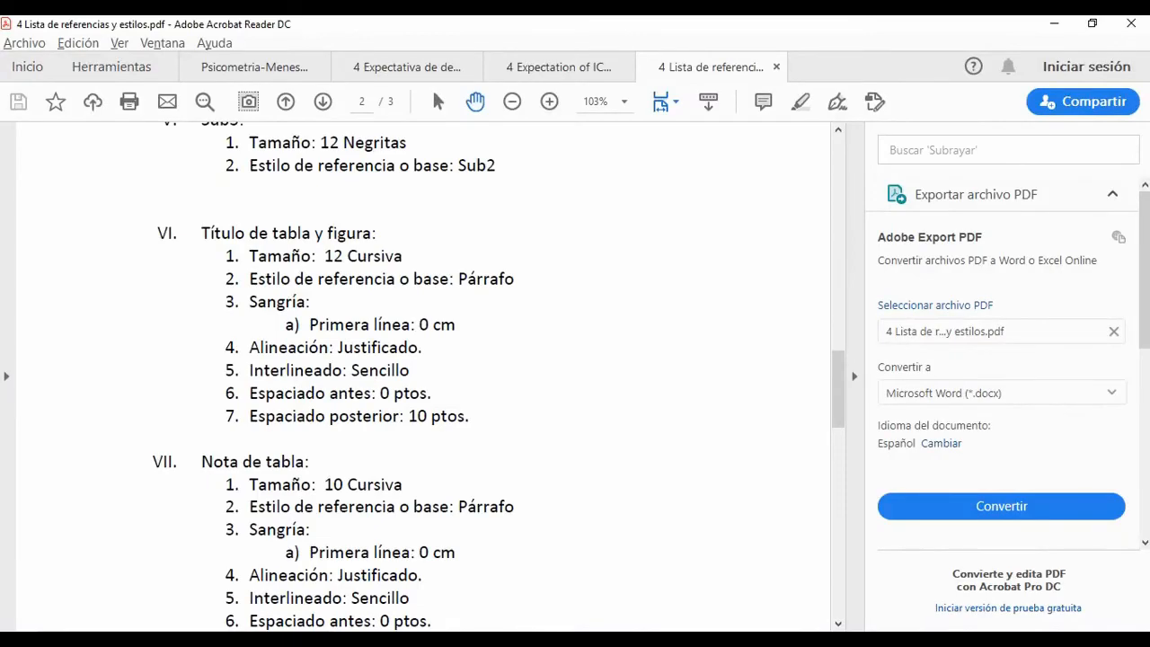
key(alt+Tab)
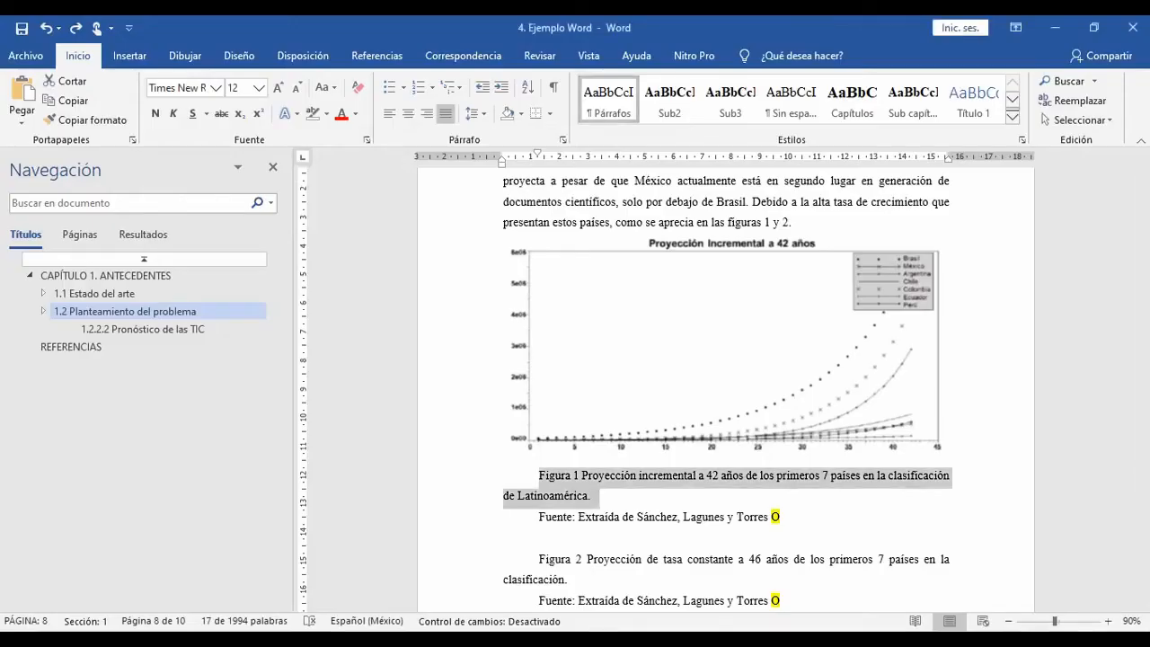
right_click(610, 107)
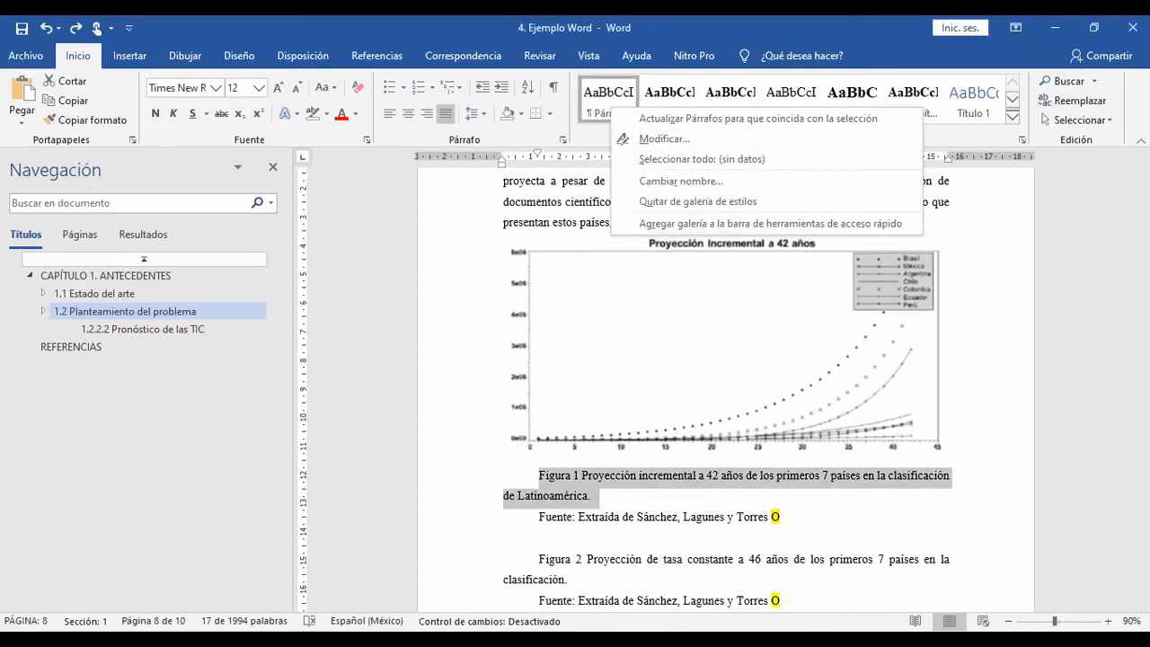
key(Escape)
Step: Create a new style named "Tabla y figura" from the Figura 1 caption and open its full formatting options
click(1012, 117)
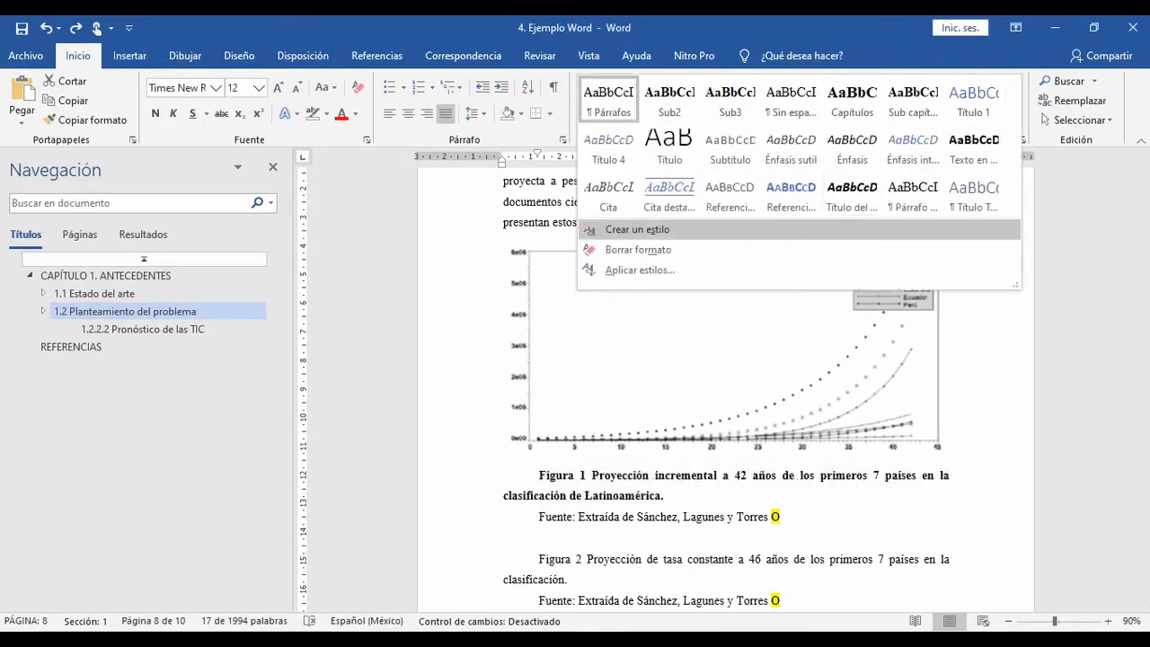
click(639, 230)
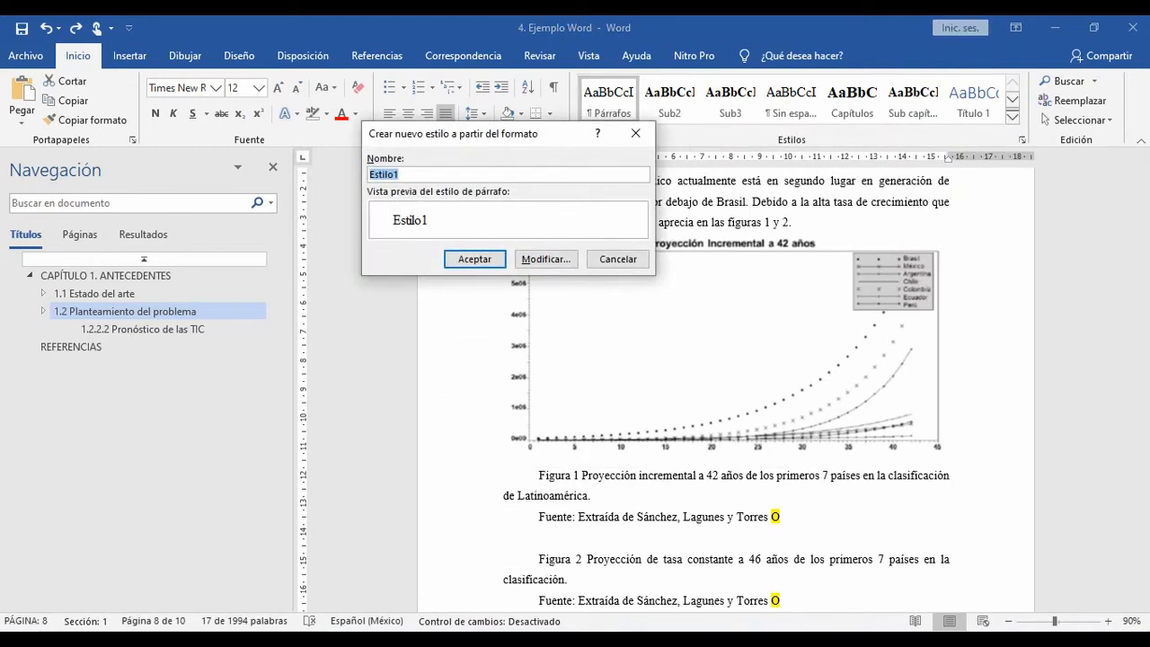
text(Tabla y figura)
click(546, 260)
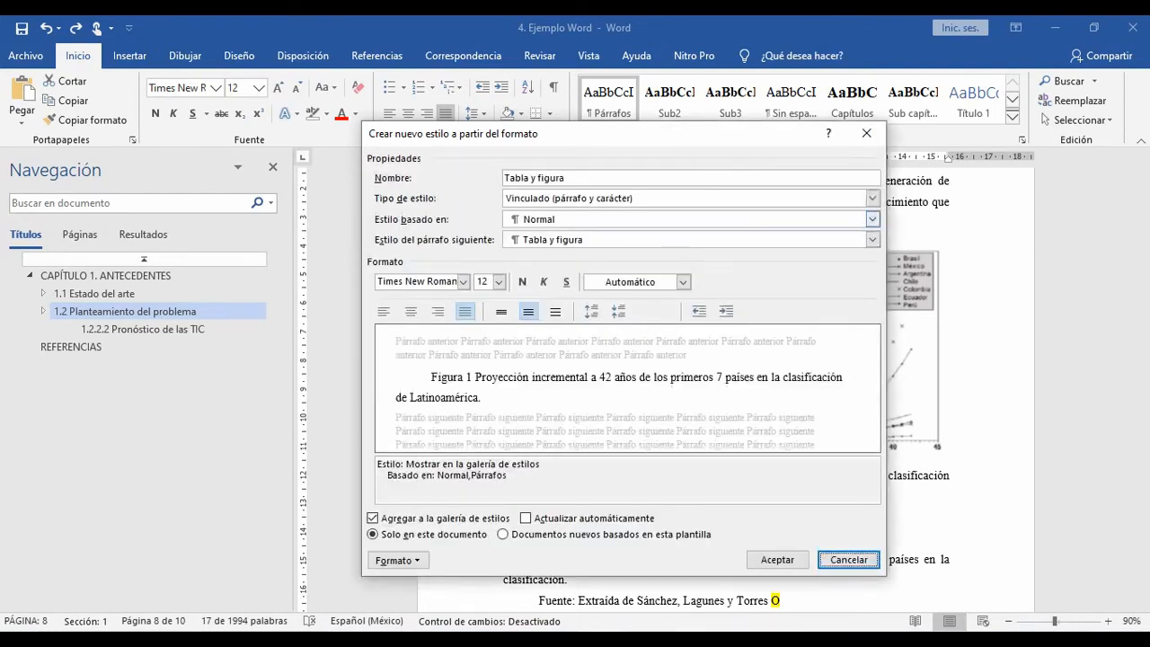
Step: Make the Tabla y figura style centered and italic, consulting the title specifications in the styles PDF
key(alt+Tab)
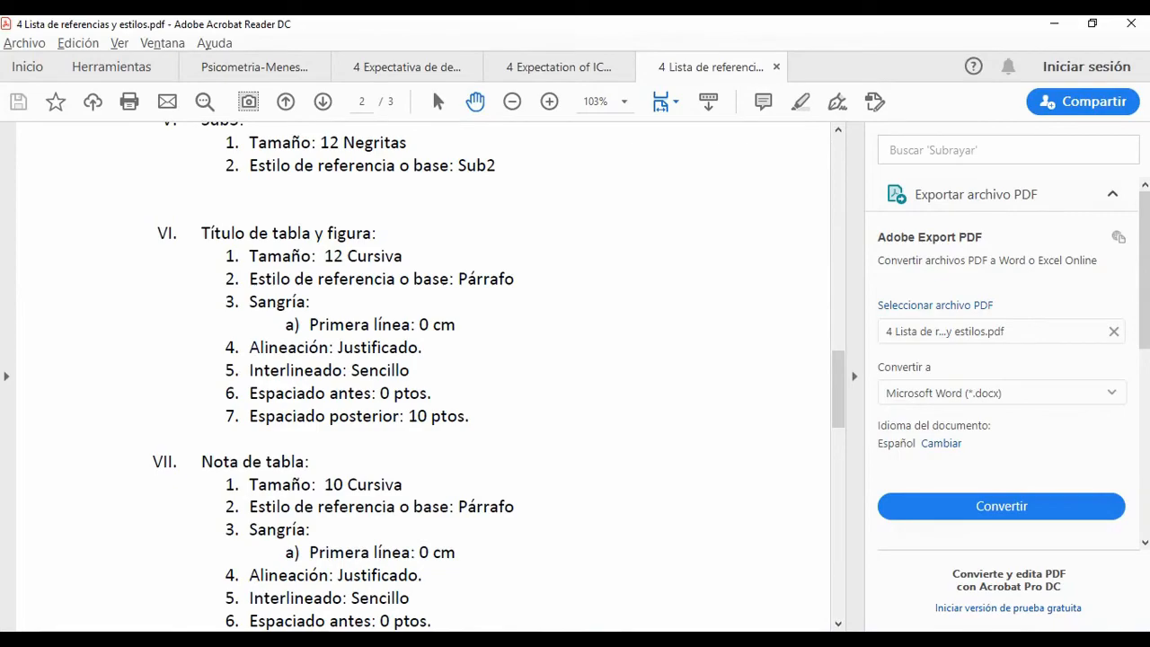
key(alt+Tab)
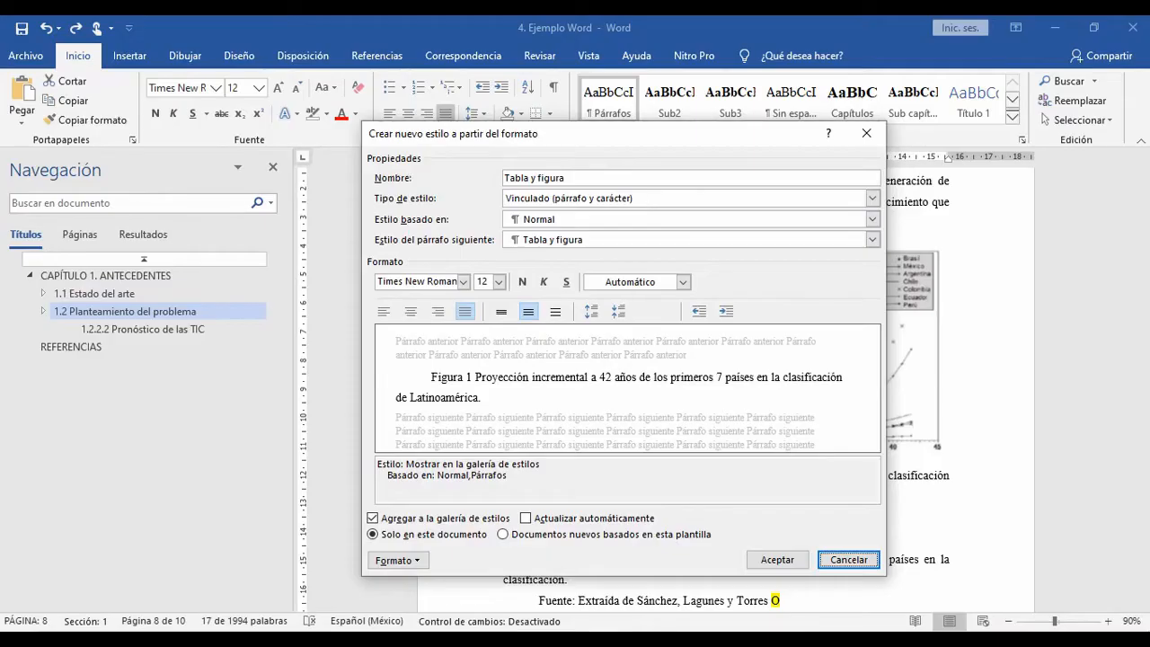
click(410, 310)
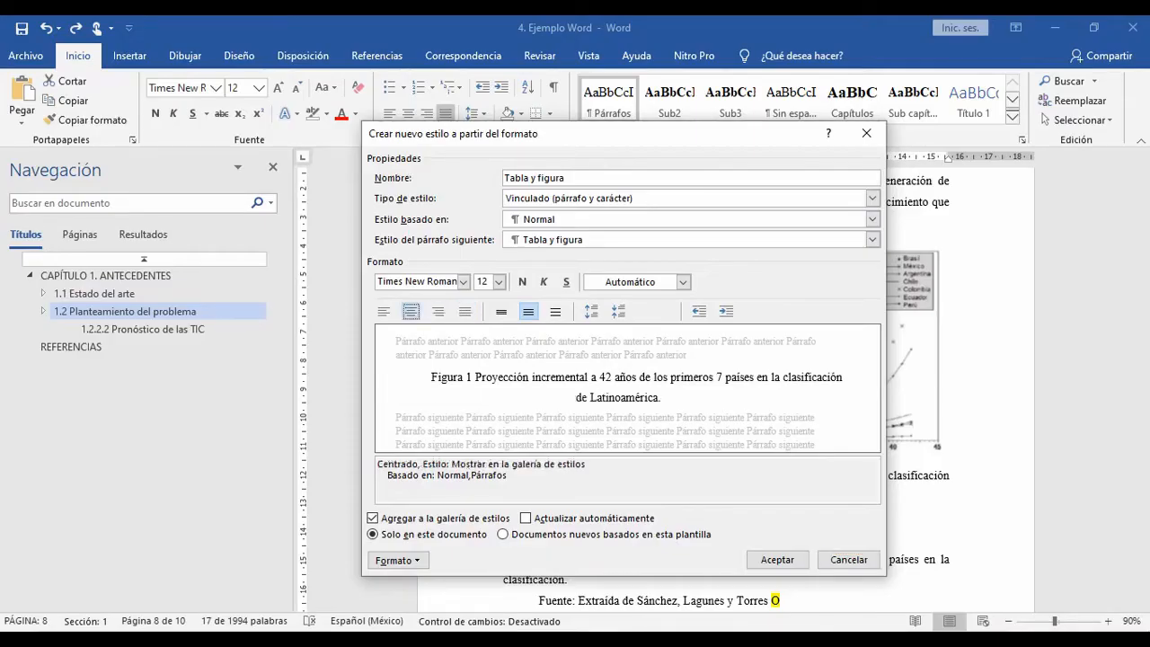
click(543, 281)
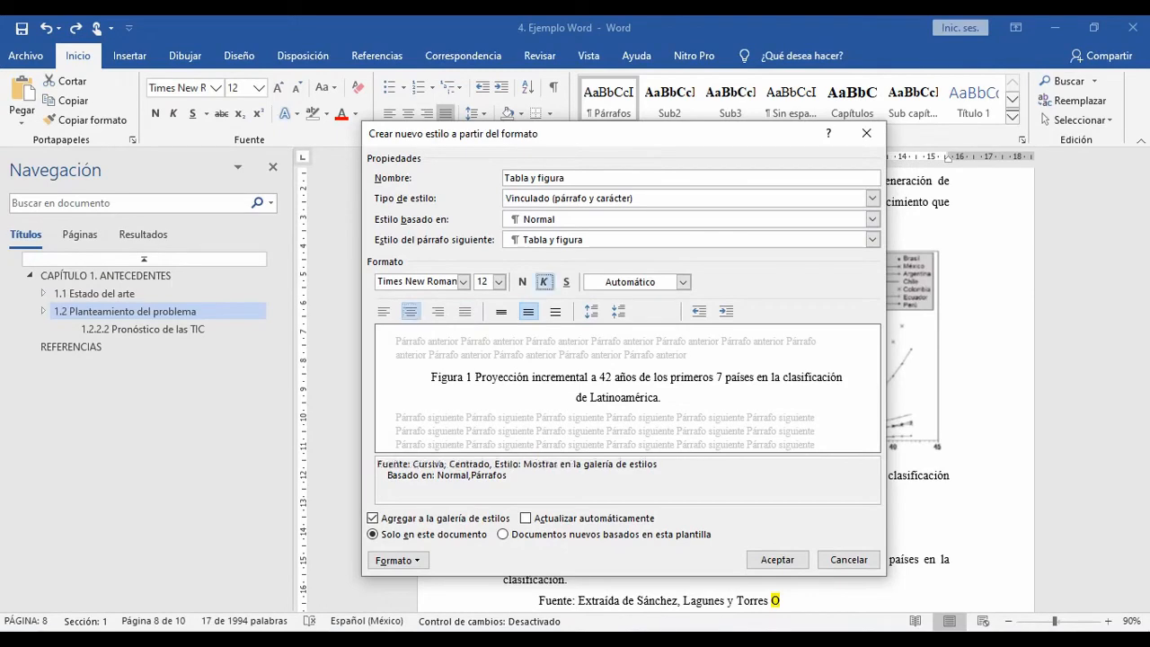
key(alt+Tab)
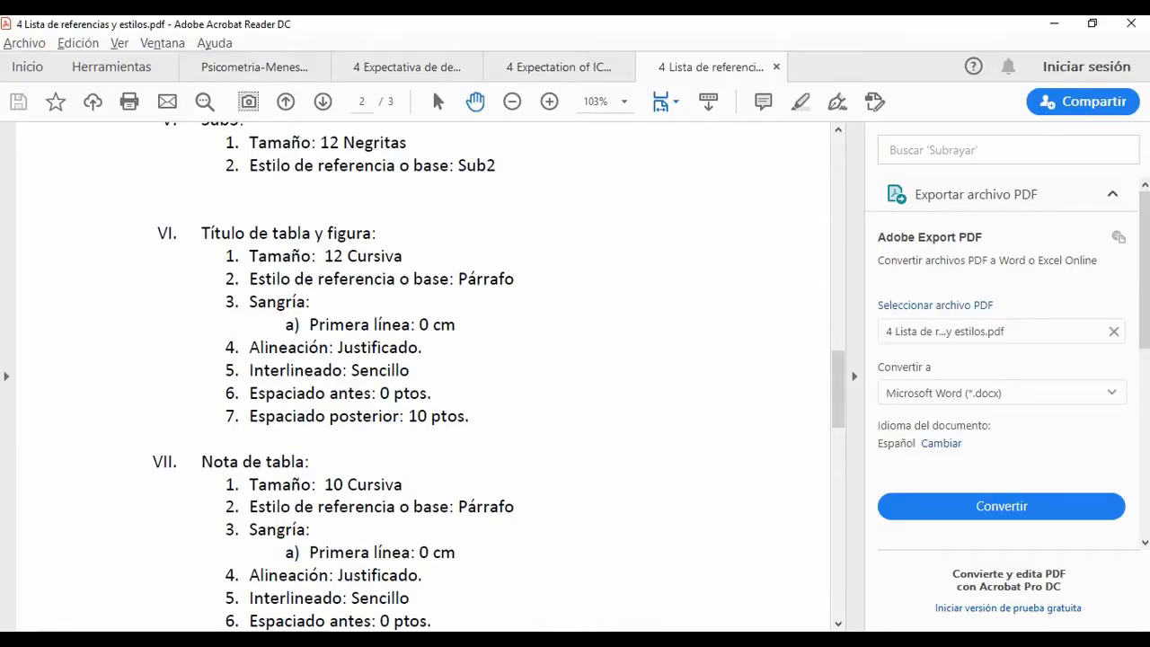
key(alt+Tab)
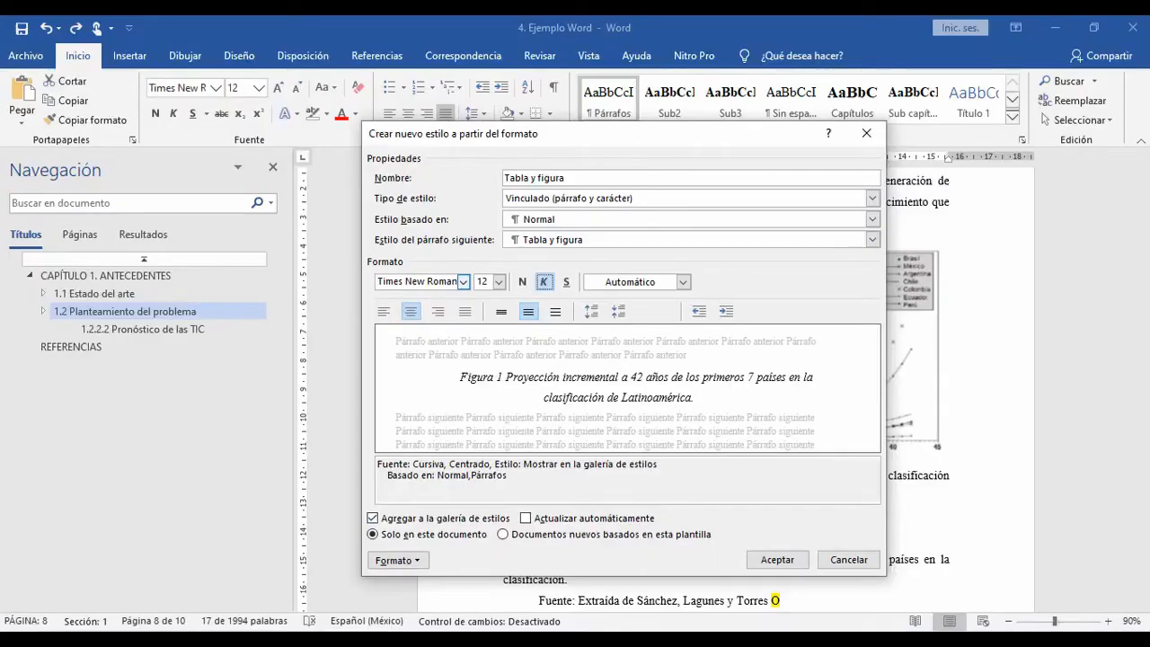
Step: Set the style's spacing after to 12 pt and its line spacing to Sencillo, then save it and apply it to the caption
click(398, 559)
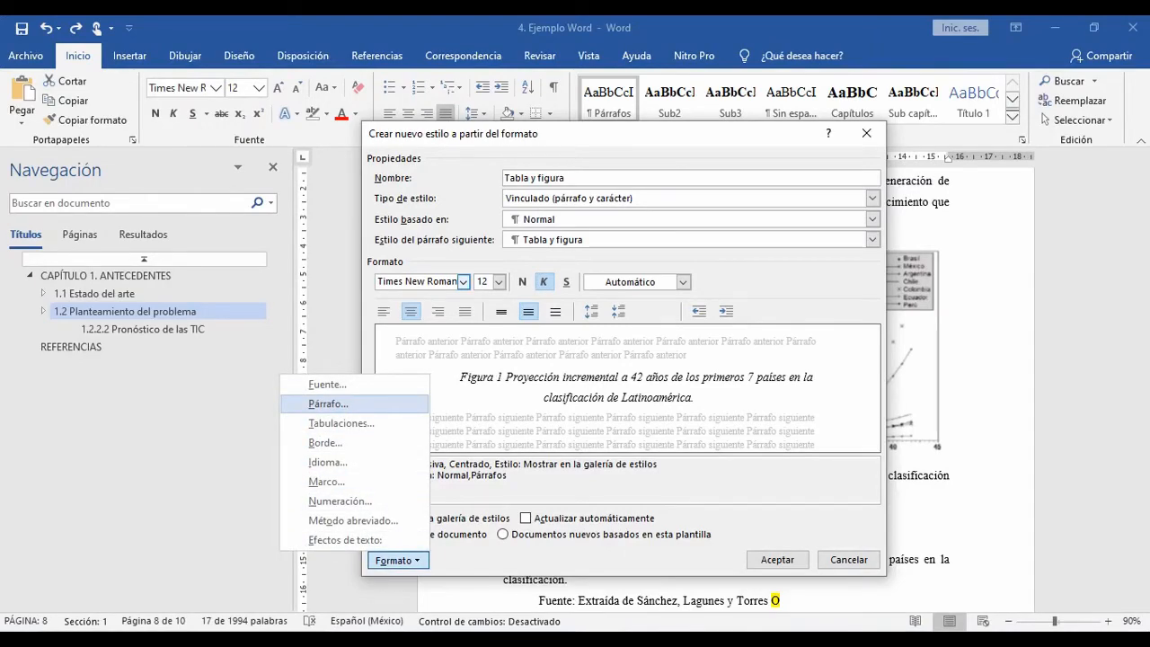
click(328, 404)
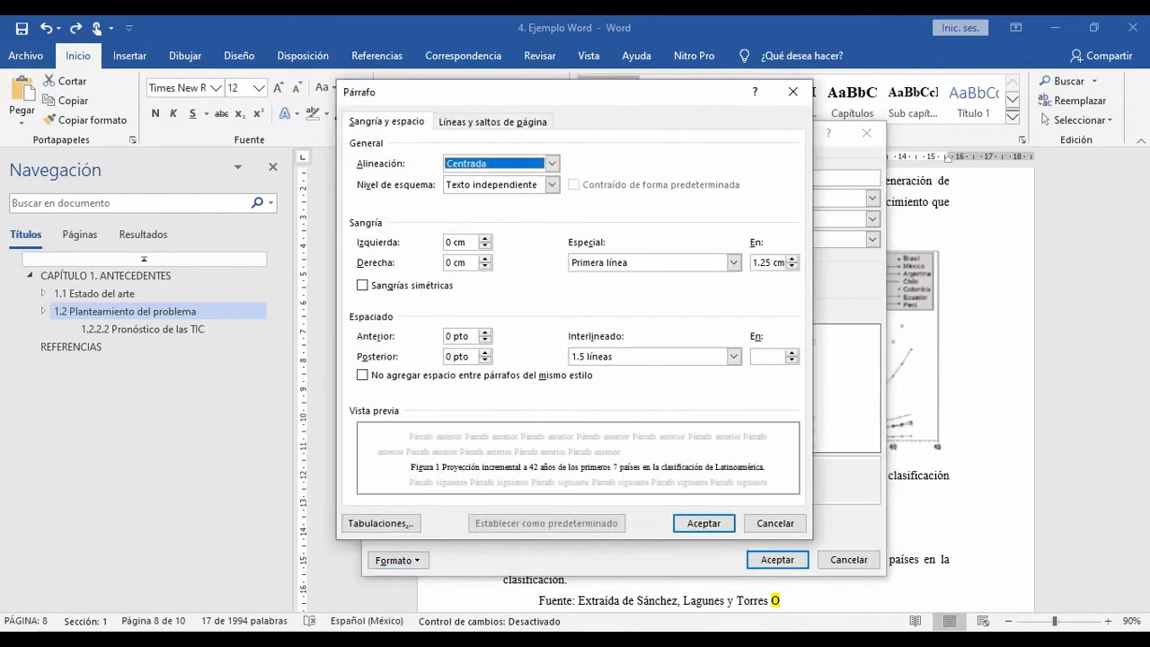
click(484, 353)
click(485, 353)
click(733, 357)
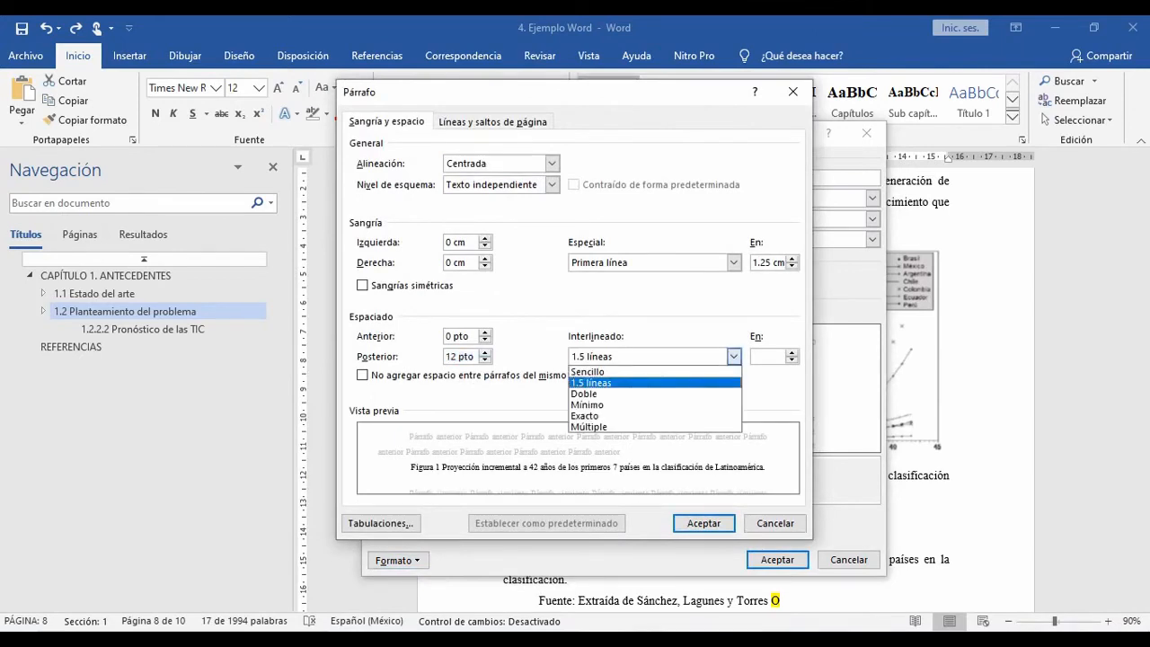
click(588, 372)
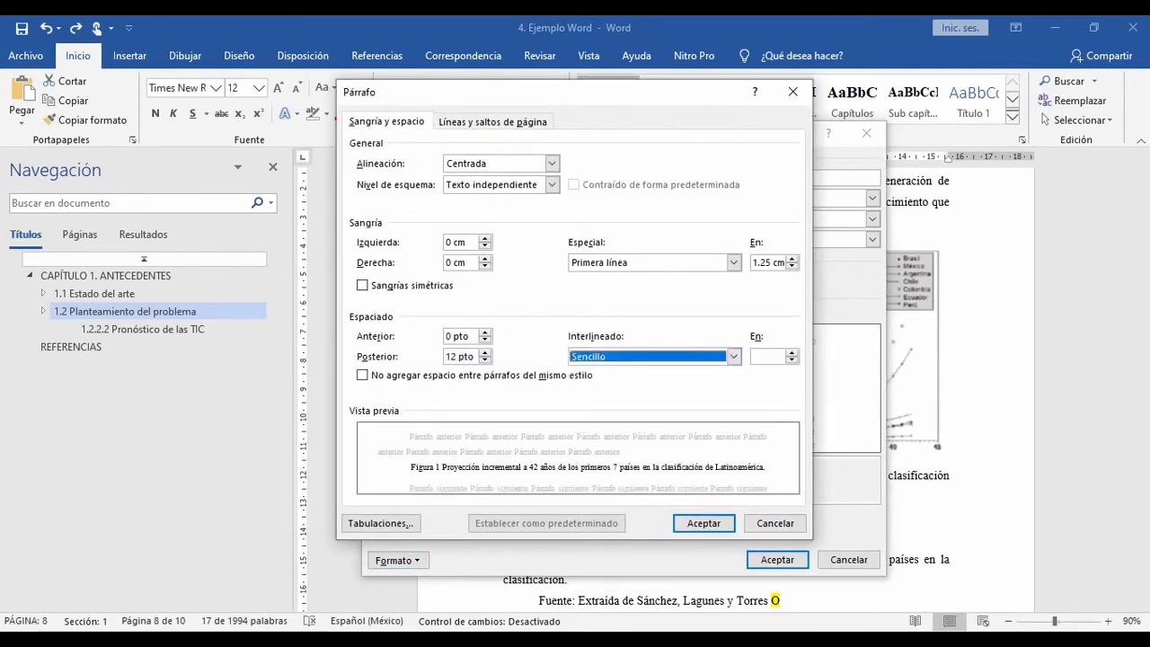
key(alt+Tab)
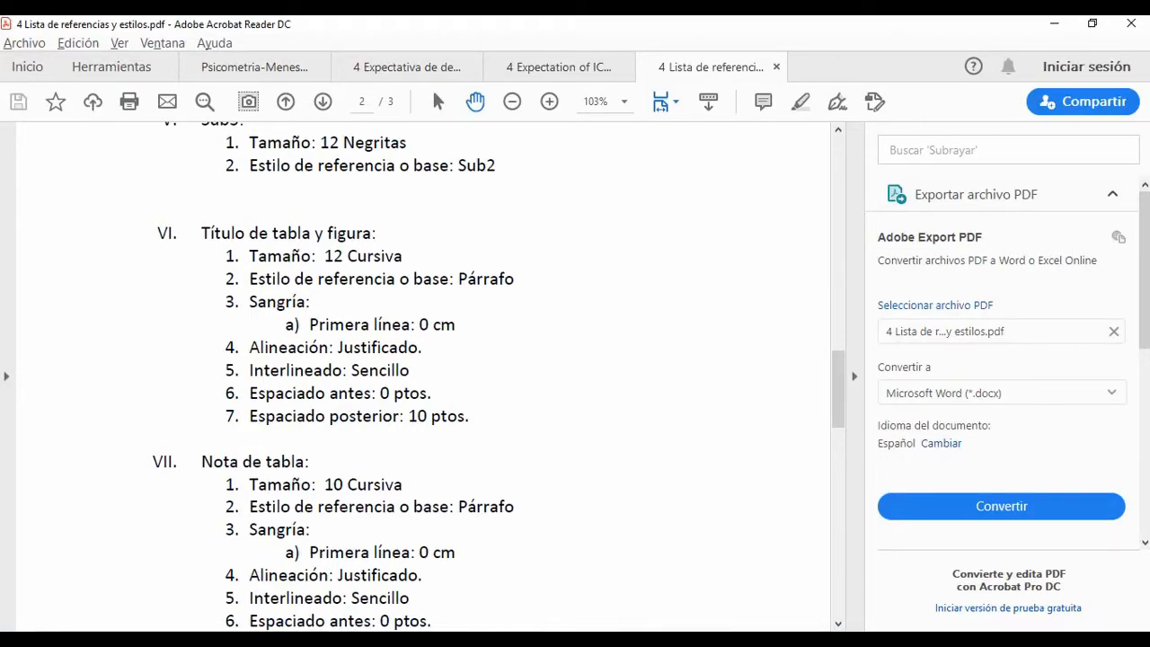
key(alt+Tab)
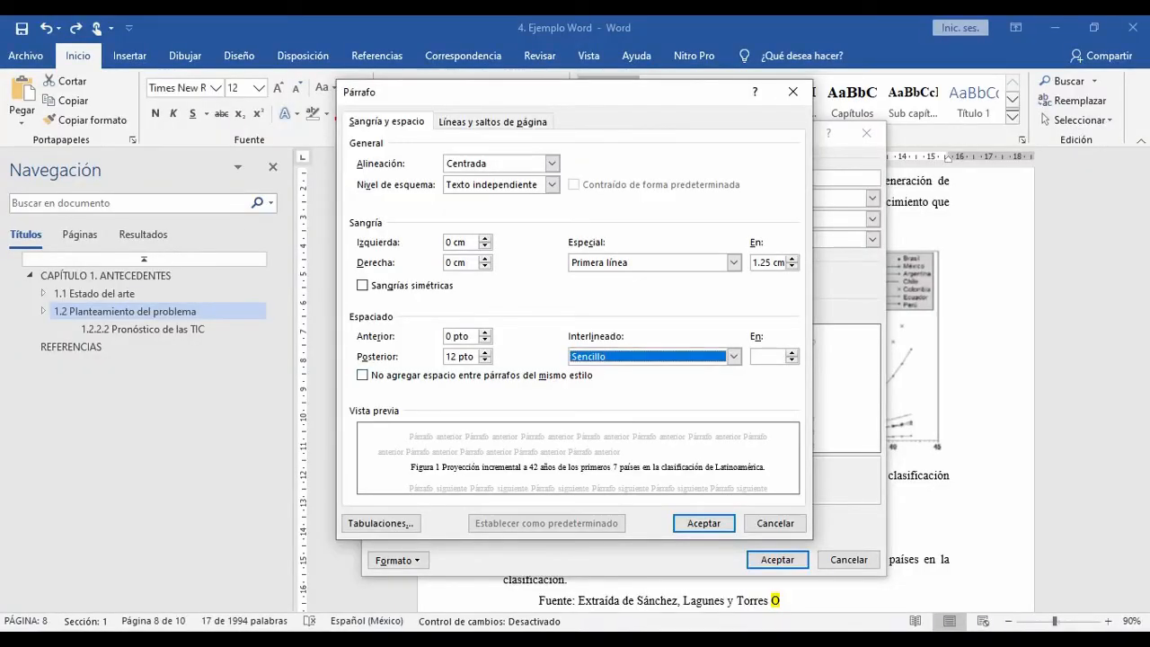
key(Return)
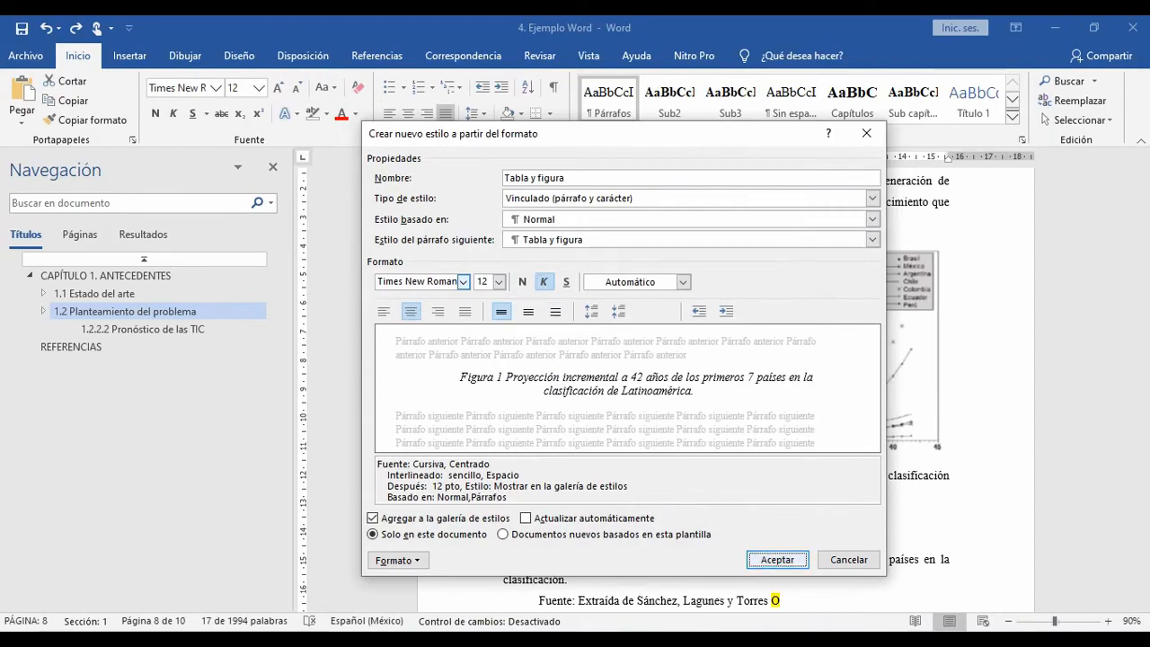
key(alt+Tab)
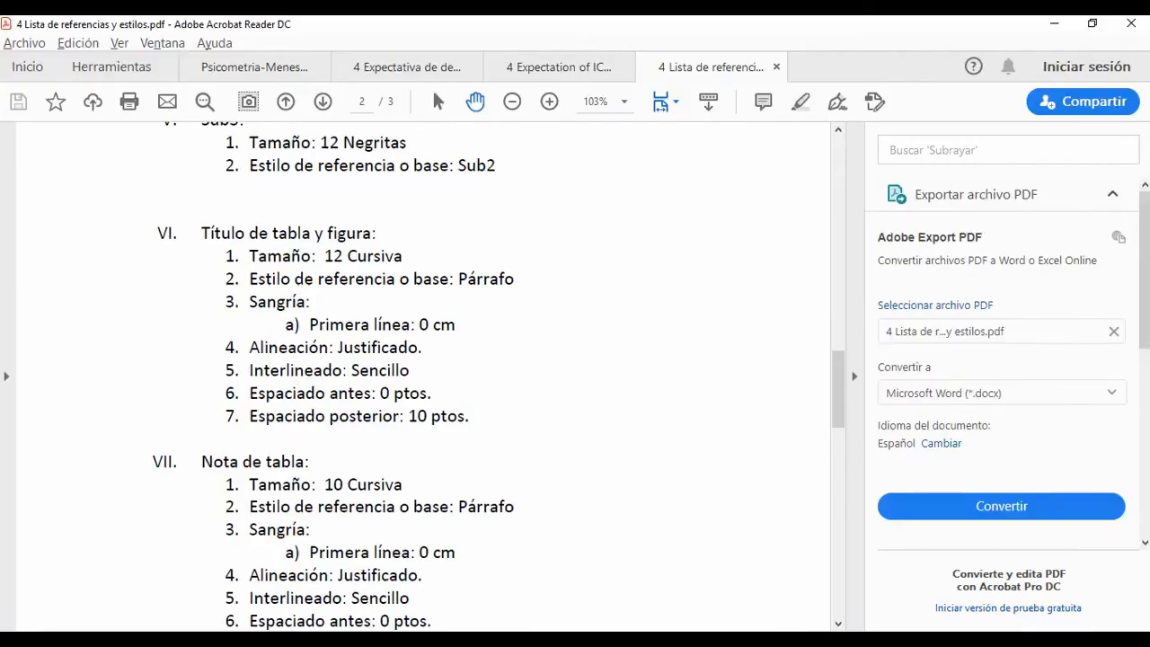
key(alt+Tab)
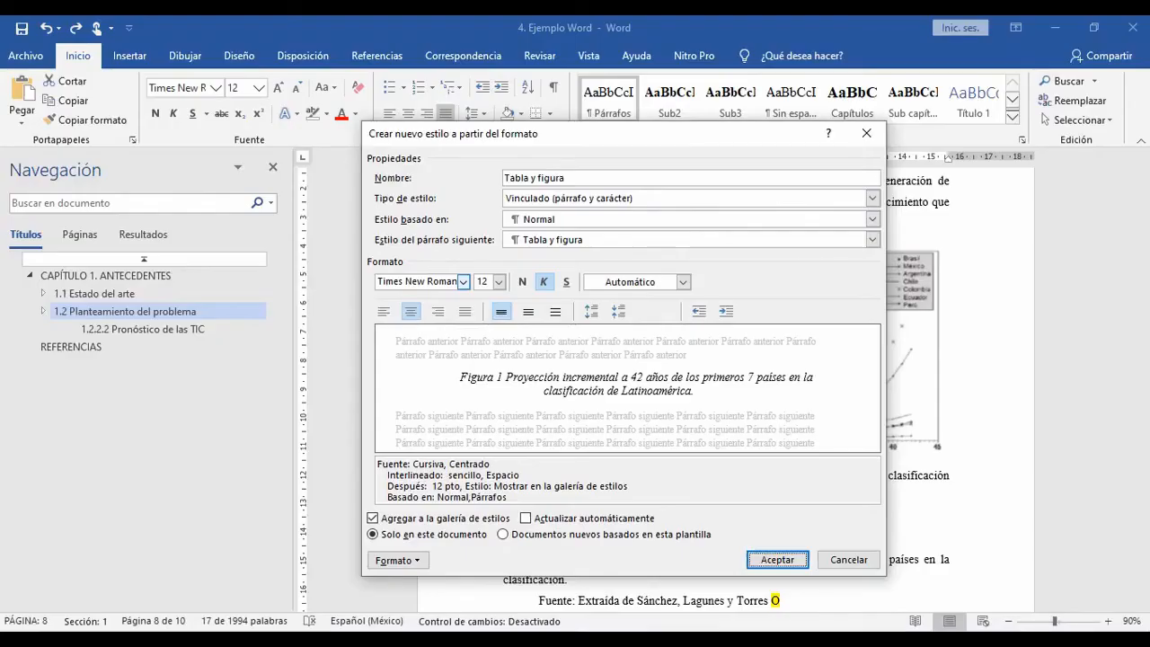
key(Return)
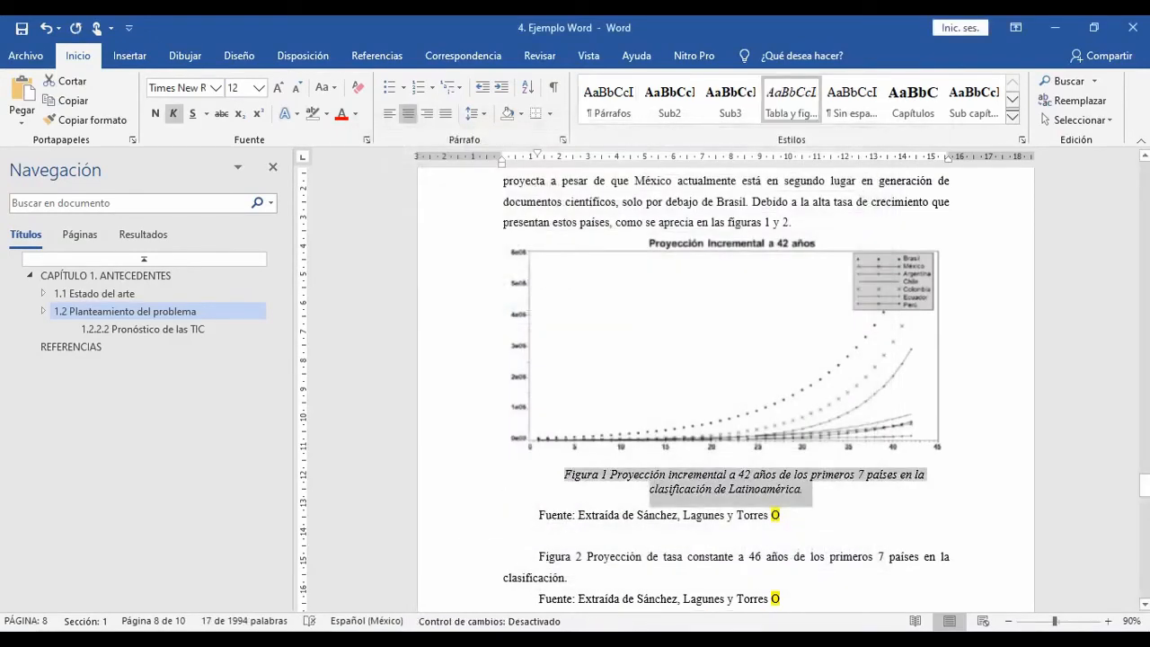
click(726, 488)
Step: Check the styles PDF for the formatting of the source line below the Figura 1 caption
key(alt+Tab)
key(alt+Tab)
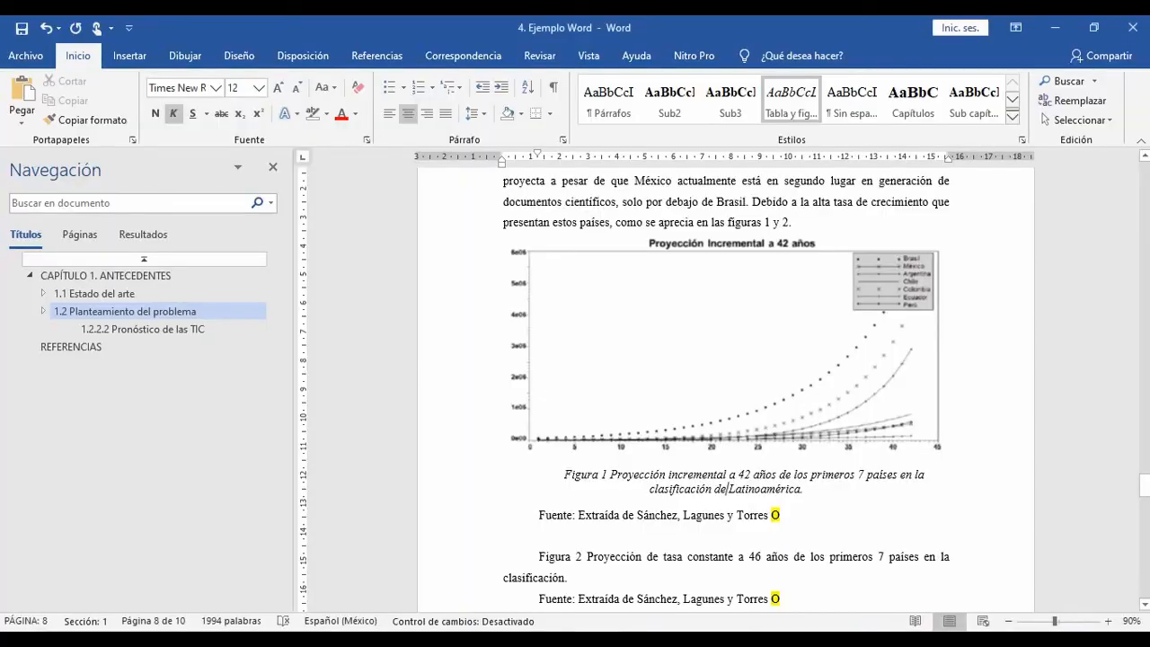
key(alt+Tab)
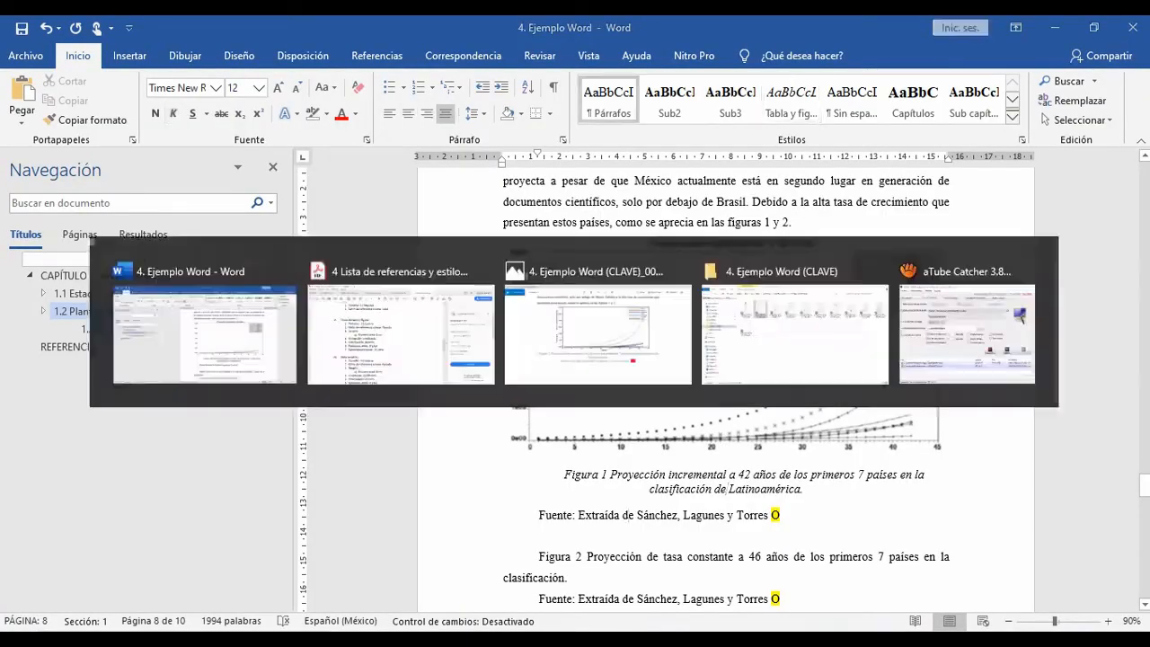
key(alt+Tab)
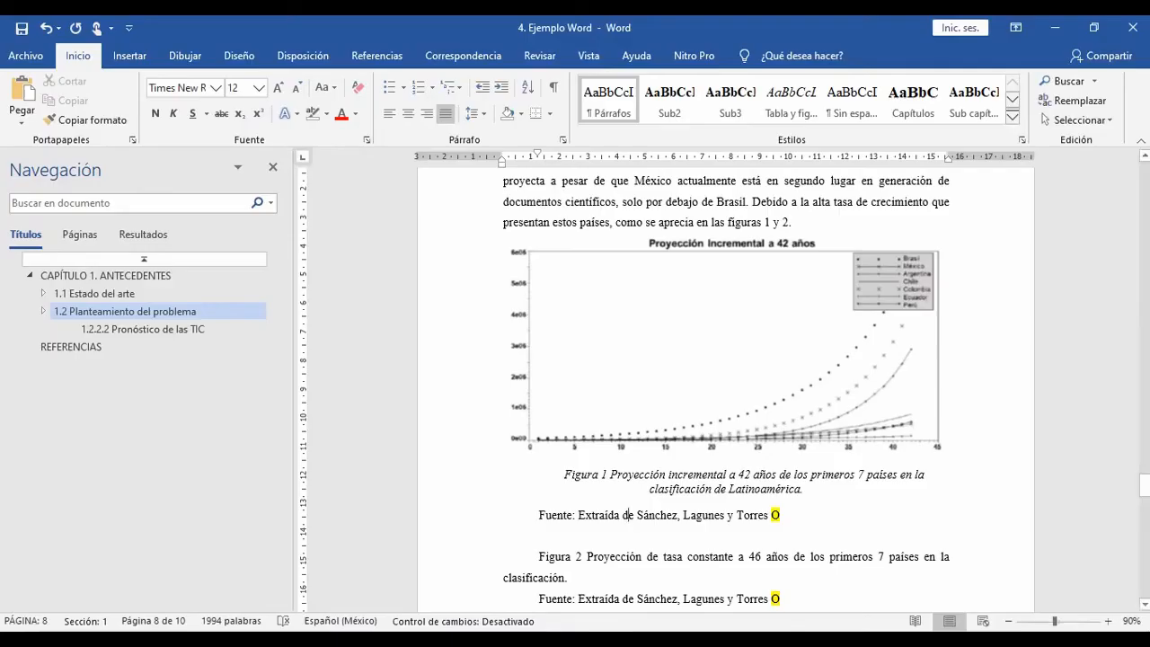
key(alt+Tab)
key(alt+Tab)
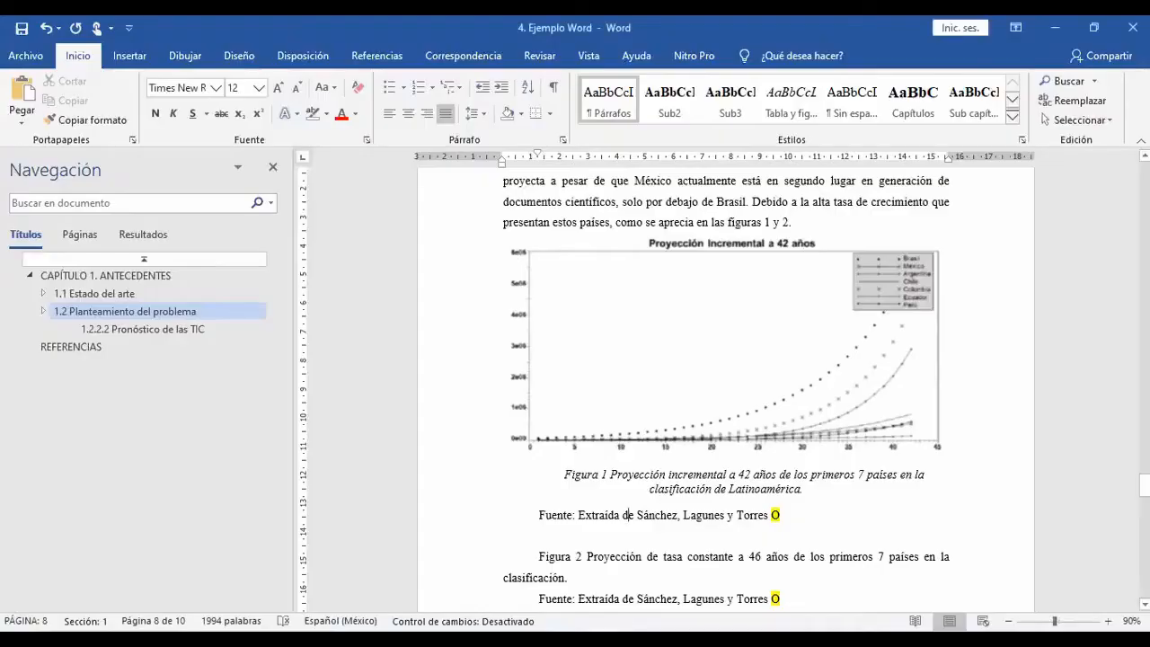
Step: Review the paragraph settings of the Tabla y figura style without changing them, then close its options
click(670, 488)
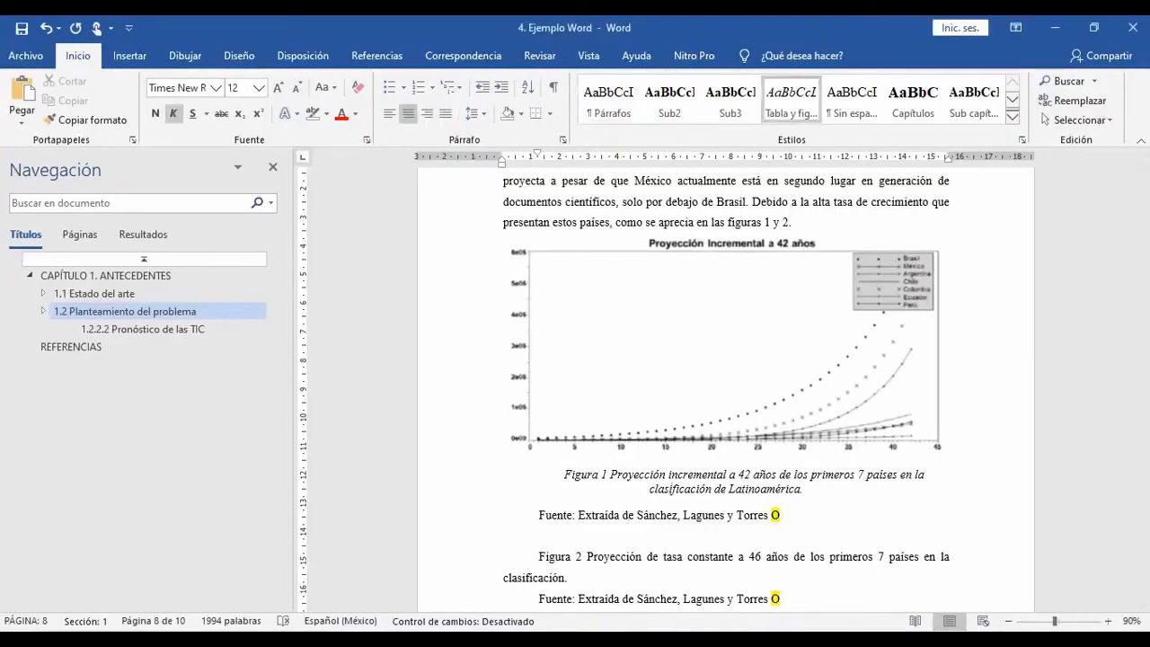
right_click(790, 101)
click(840, 126)
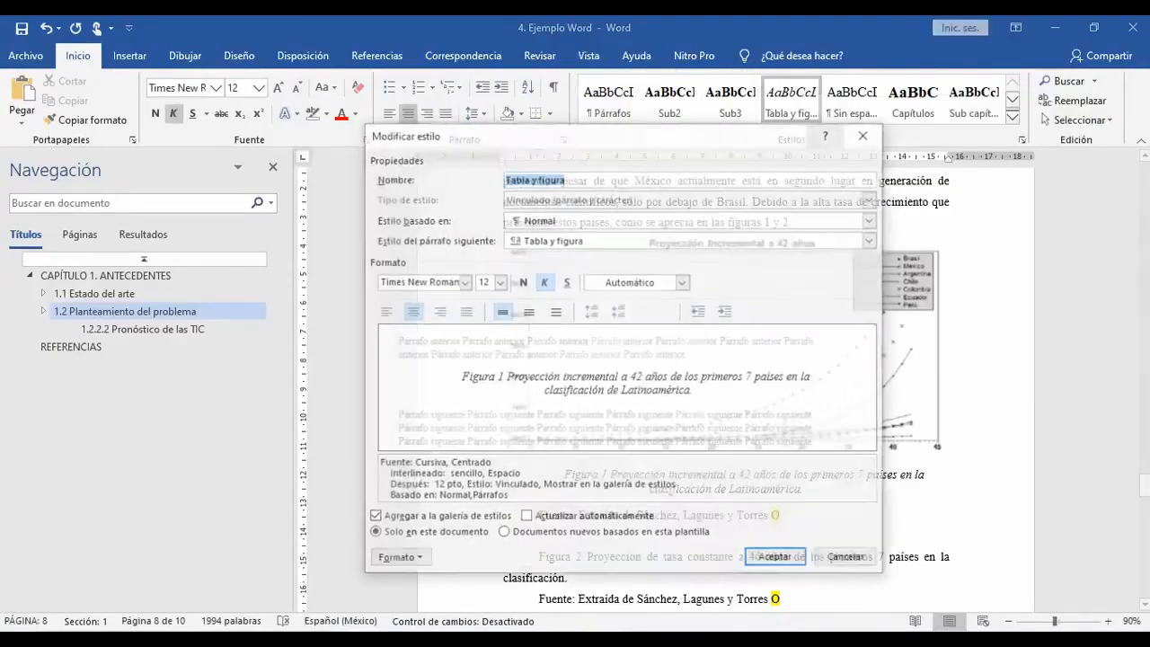
click(398, 560)
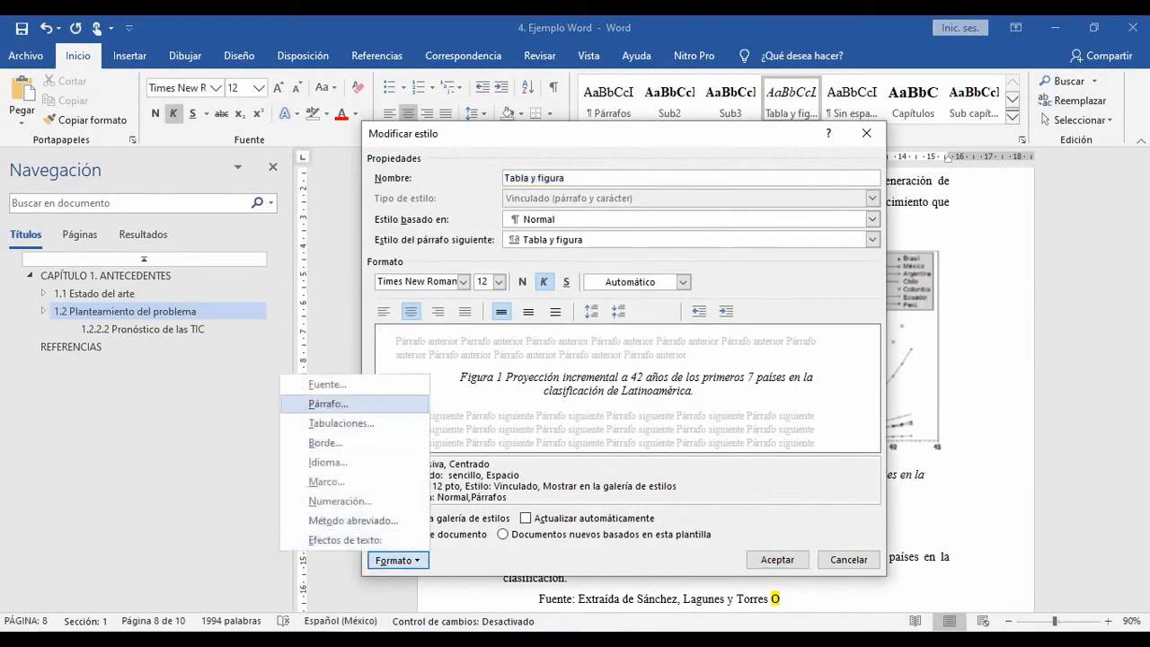
click(323, 403)
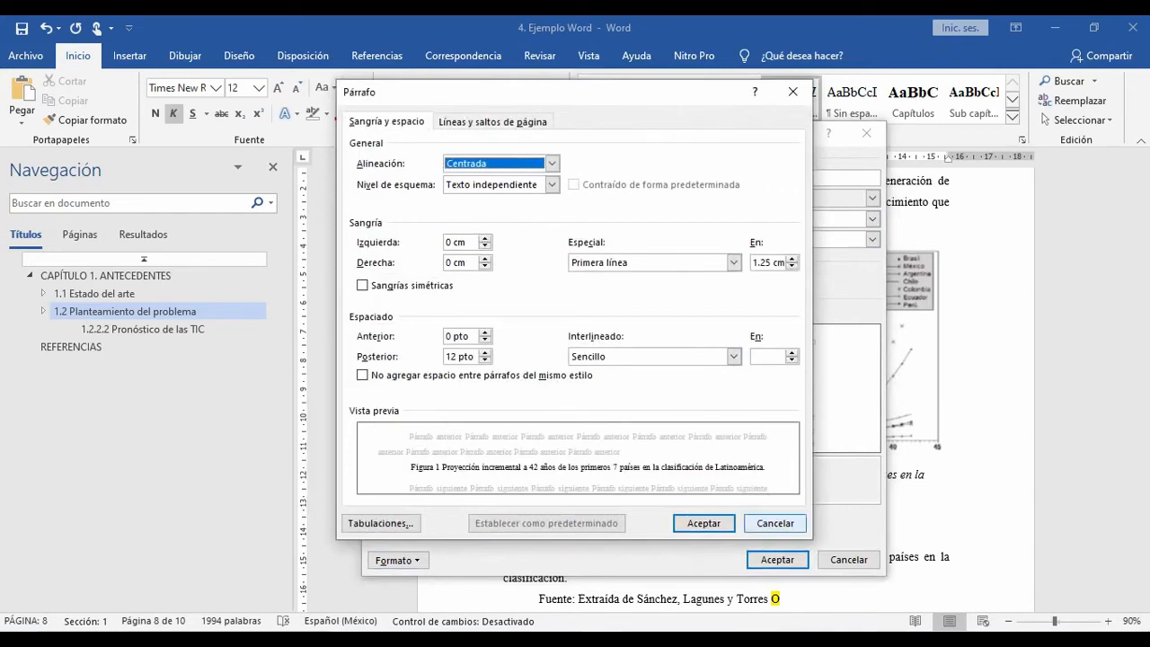
click(775, 523)
click(777, 558)
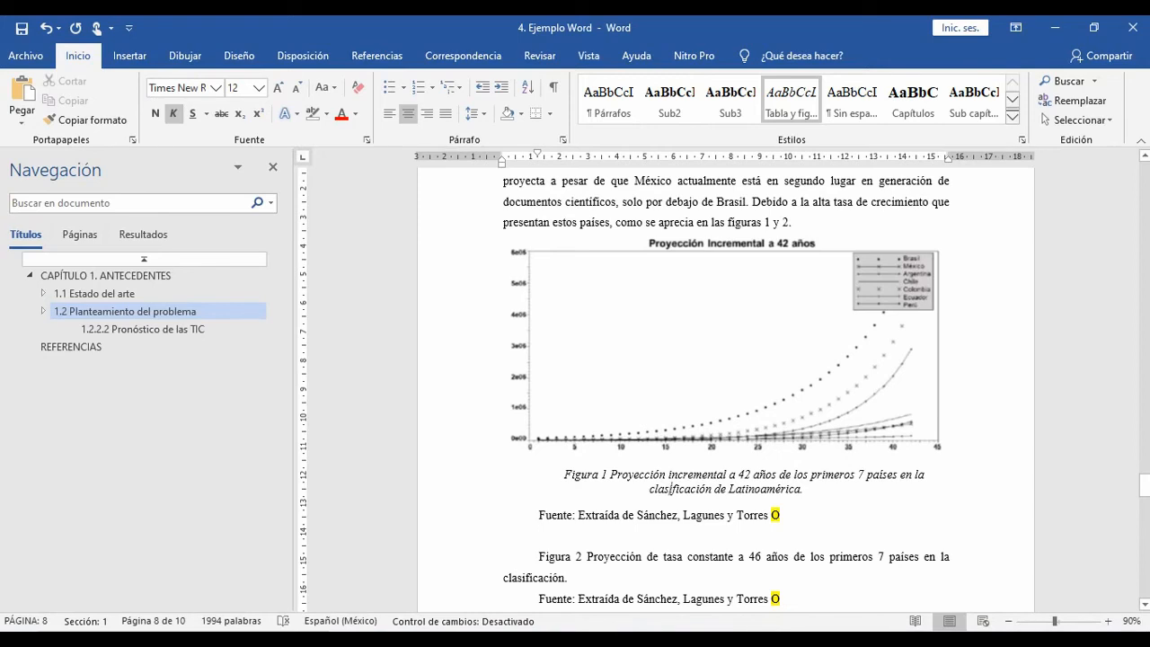
Step: Consult the note specifications in the styles PDF and create a new style named "Notas" from the Figura 1 source line, opening its full options
click(677, 514)
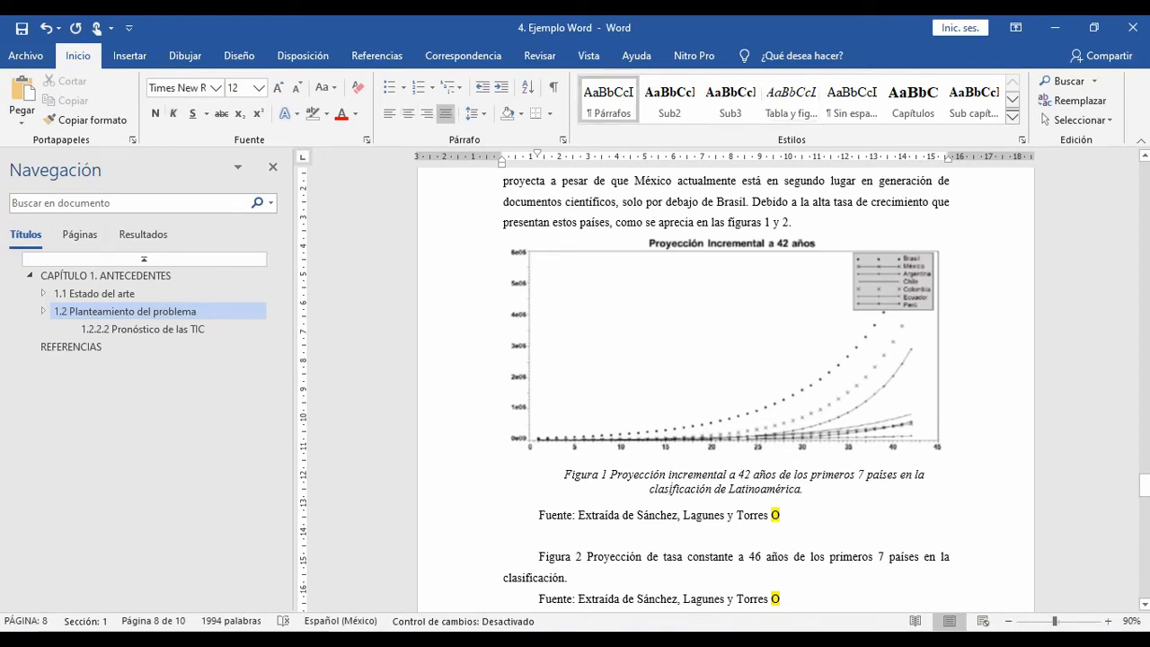
key(alt+Tab)
scroll(422, 376, down, 1)
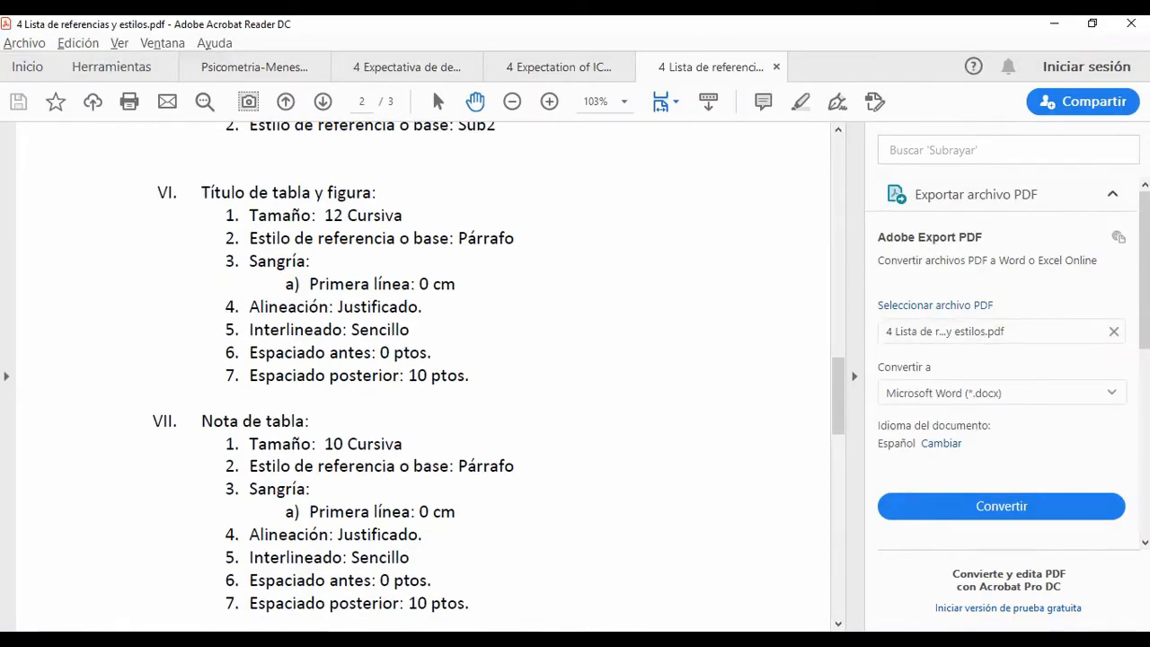
key(alt+Tab)
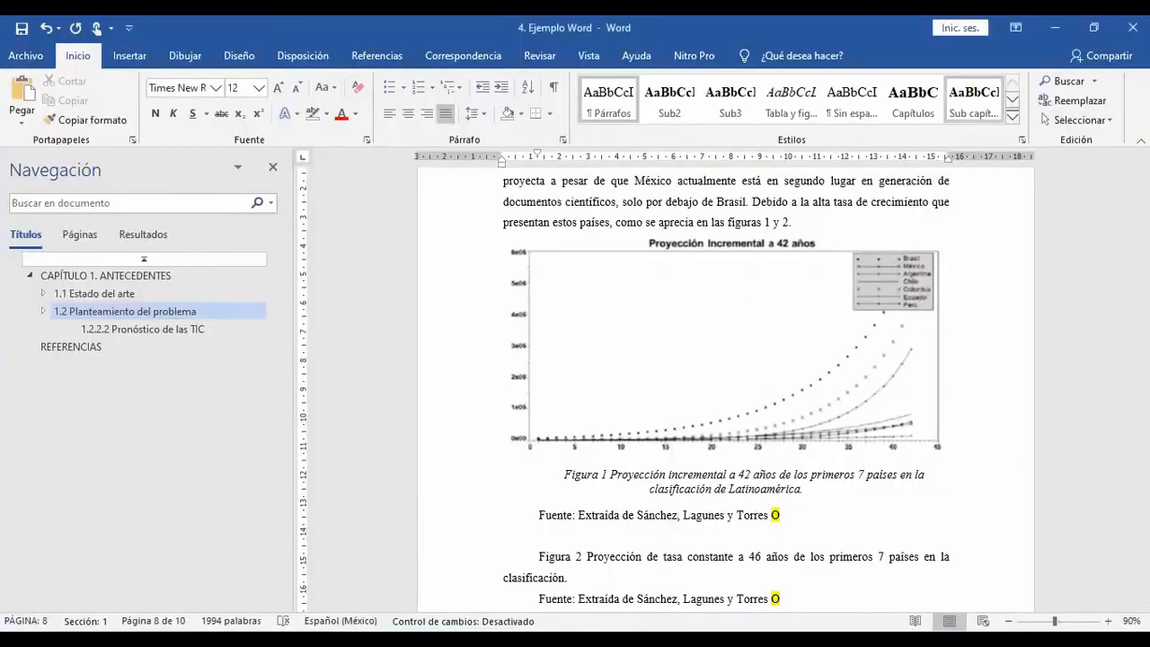
click(1011, 116)
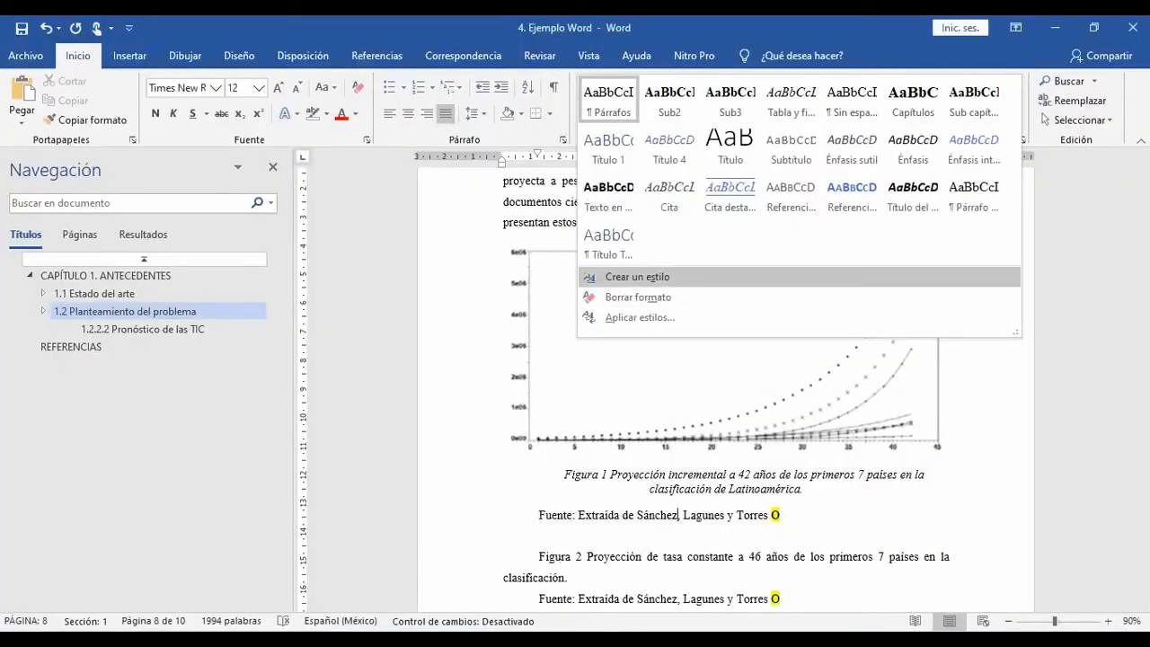
click(637, 277)
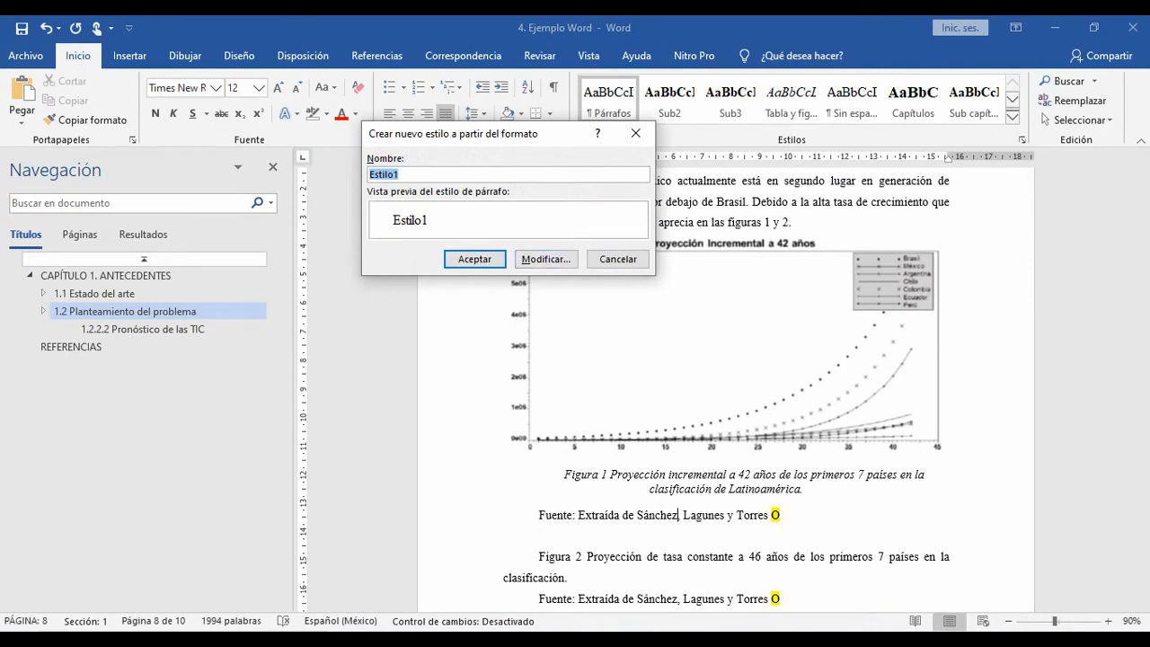
text(Notas)
click(546, 258)
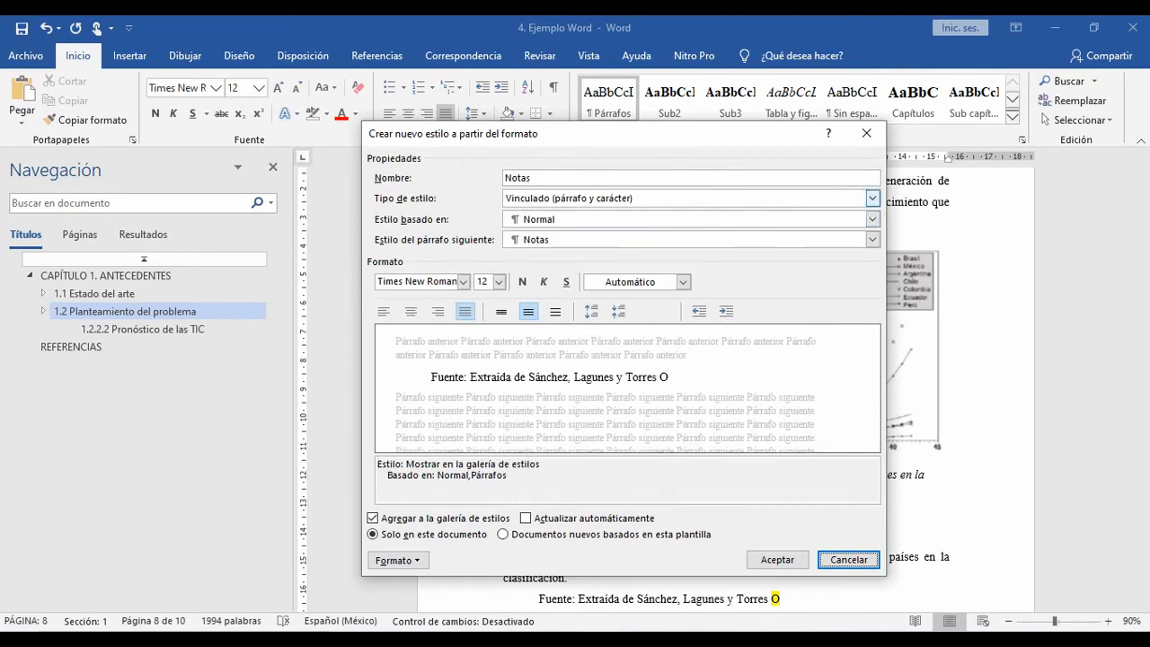
Step: Base the Notas style on Tabla y figura with font size 10, and save it
click(552, 278)
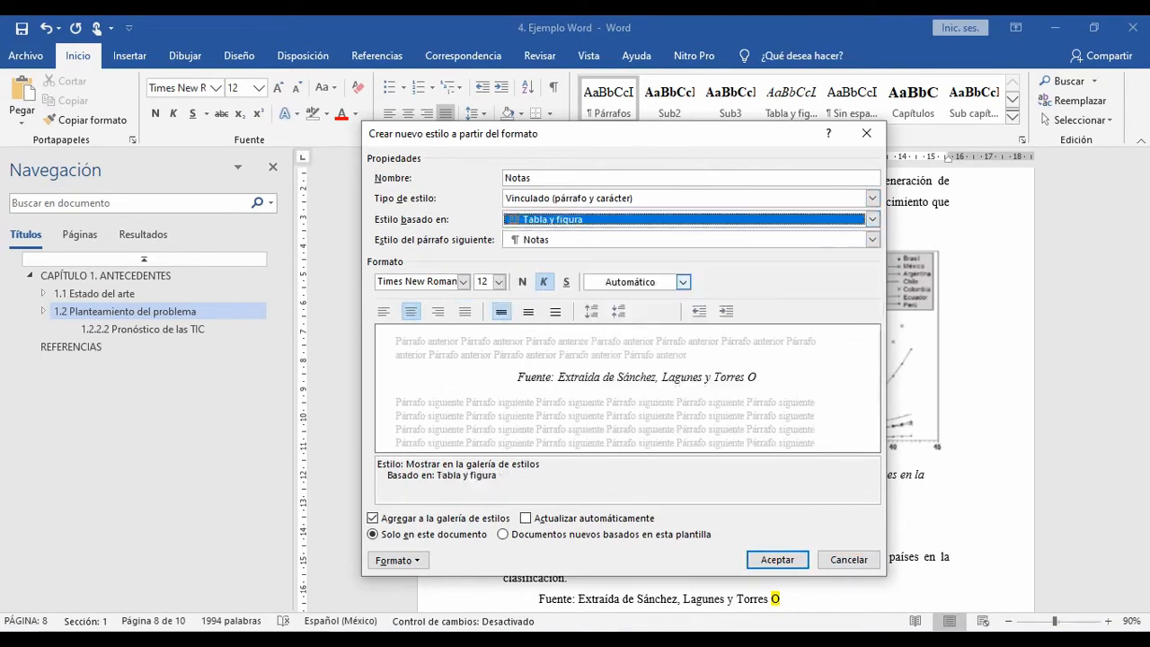
click(498, 281)
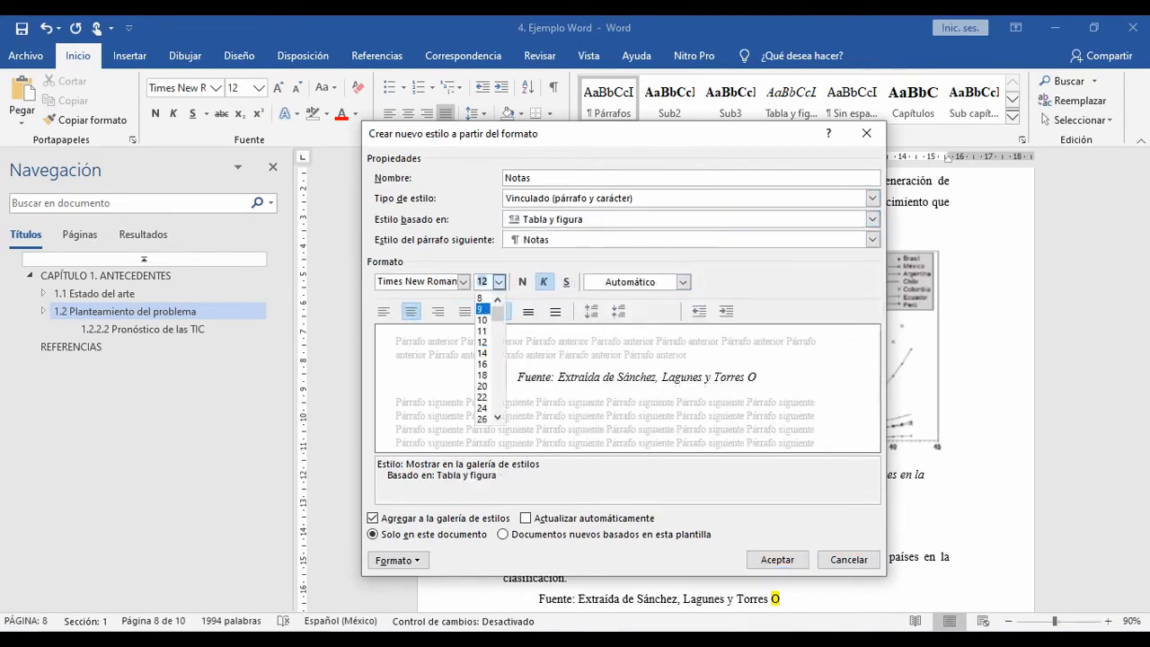
click(482, 320)
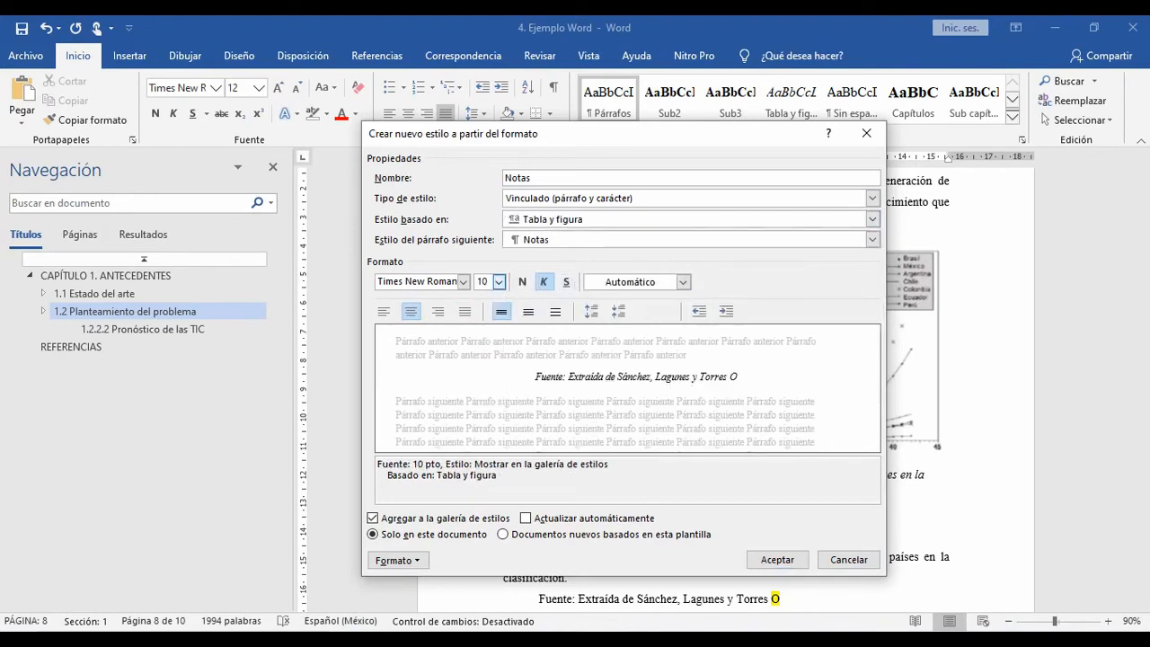
click(777, 558)
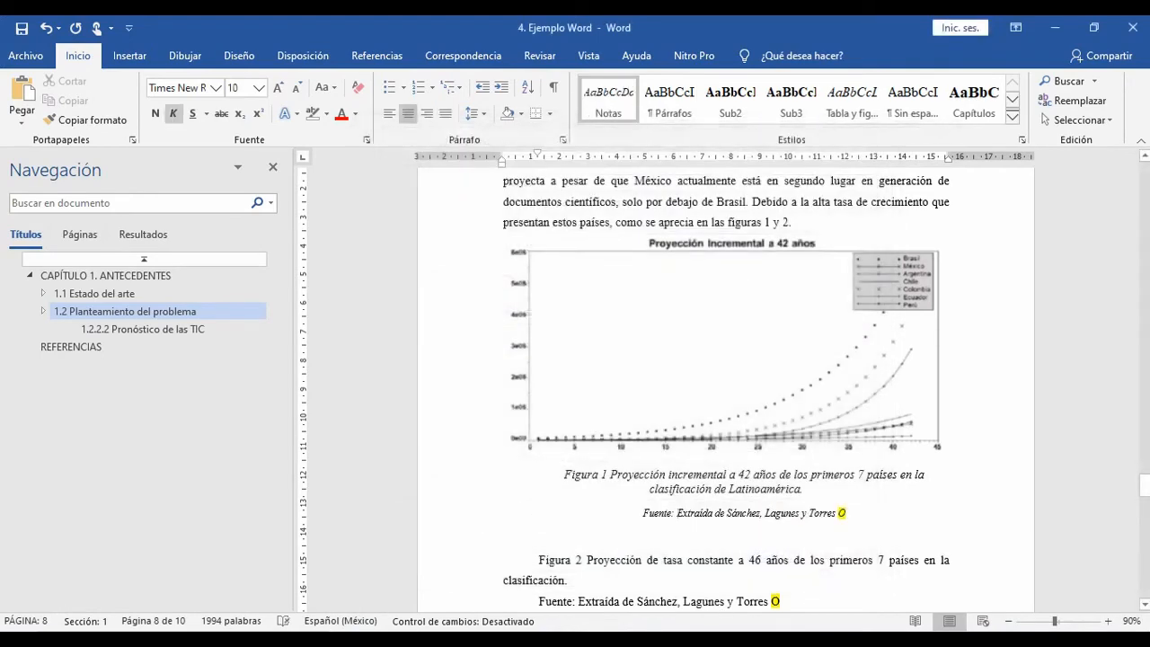
Step: Try removing the space after the Figura 1 caption and setting its source line's first-line indent to 0 cm
click(712, 489)
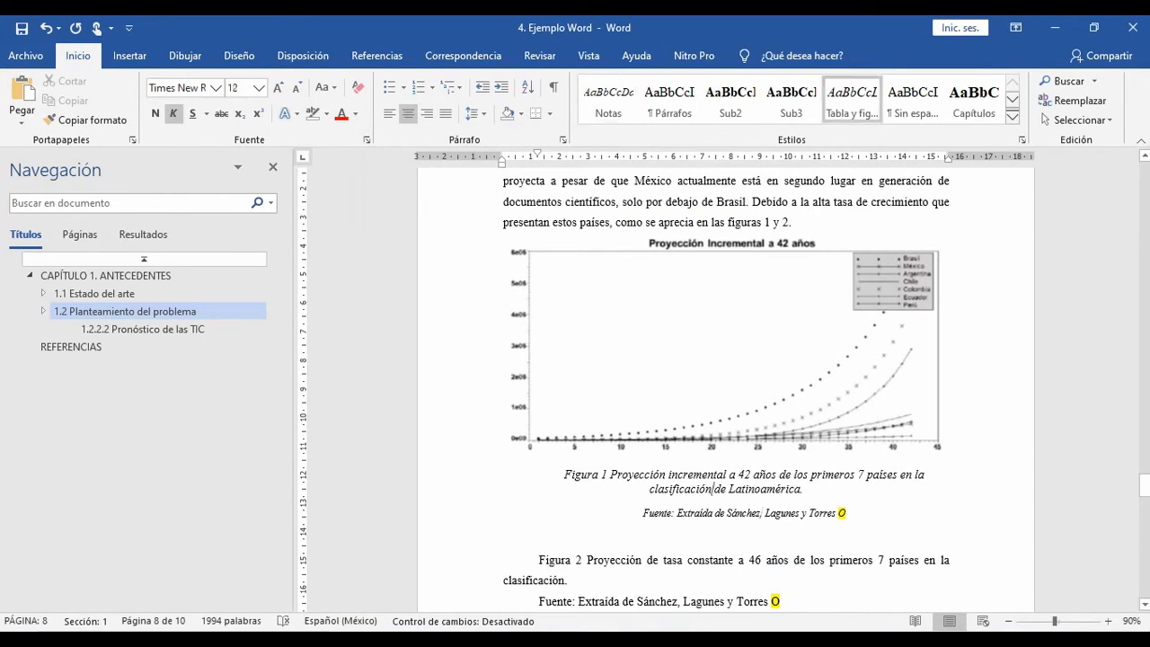
drag(848, 514, 644, 513)
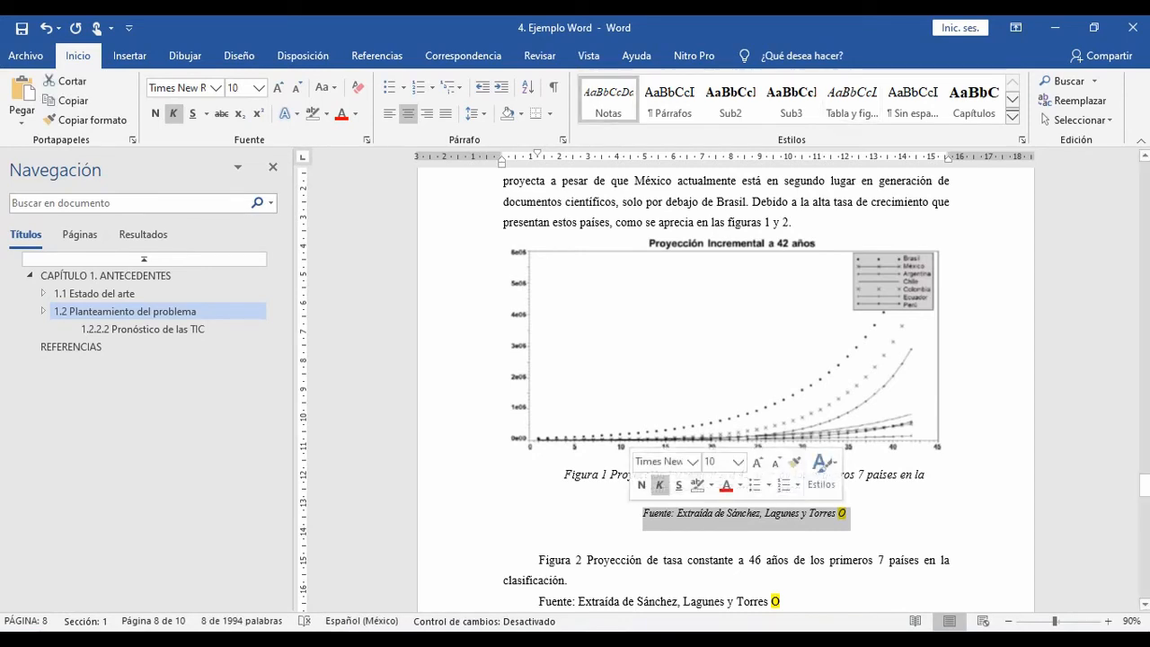
click(846, 513)
click(806, 490)
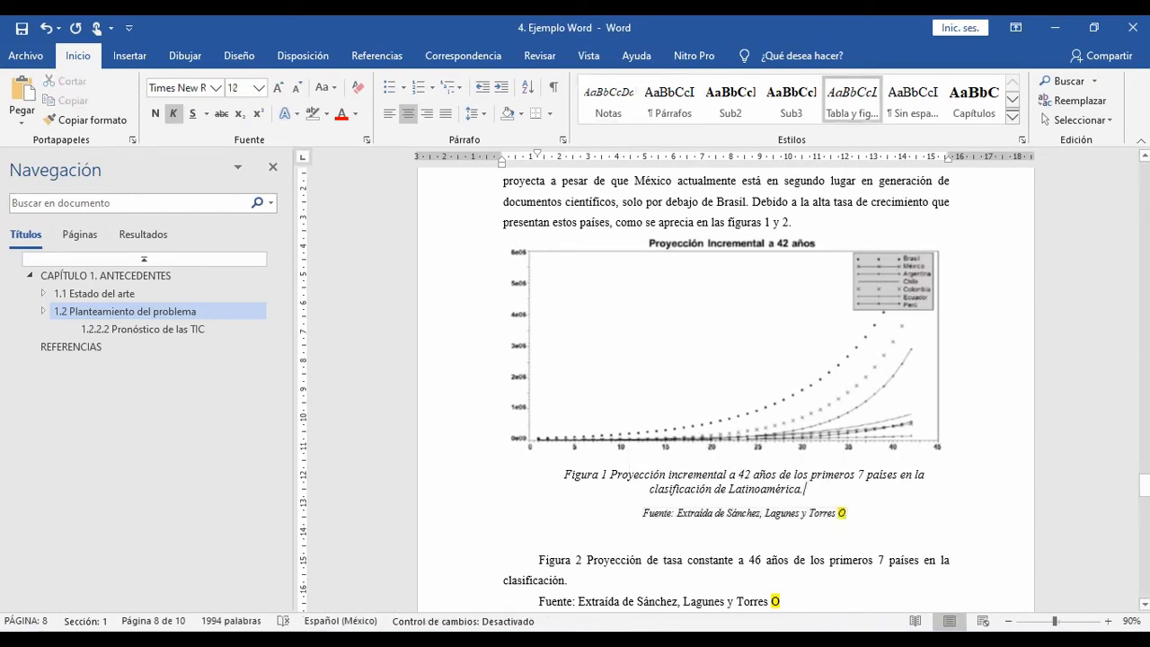
click(475, 113)
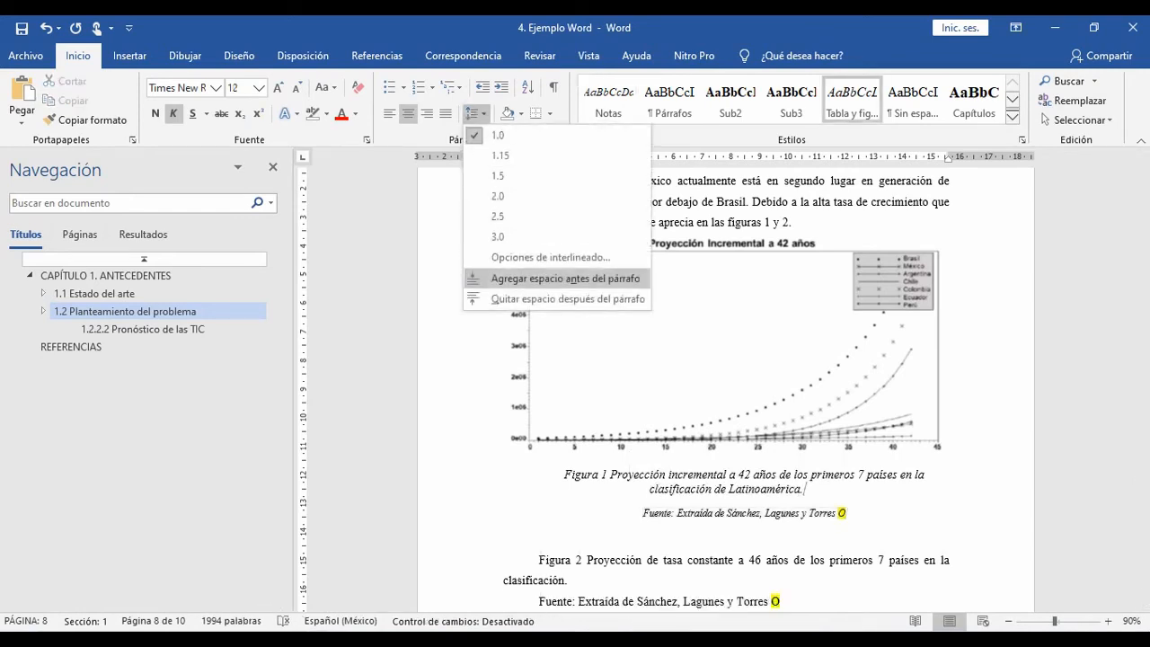
click(568, 298)
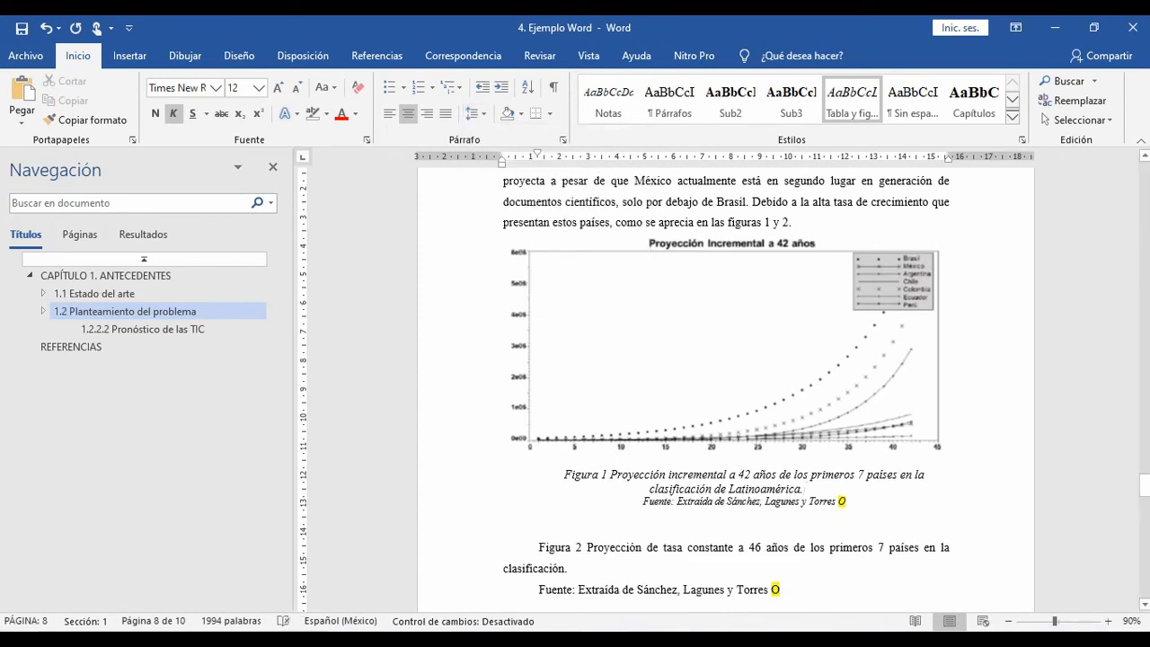
click(672, 502)
drag(537, 154, 502, 154)
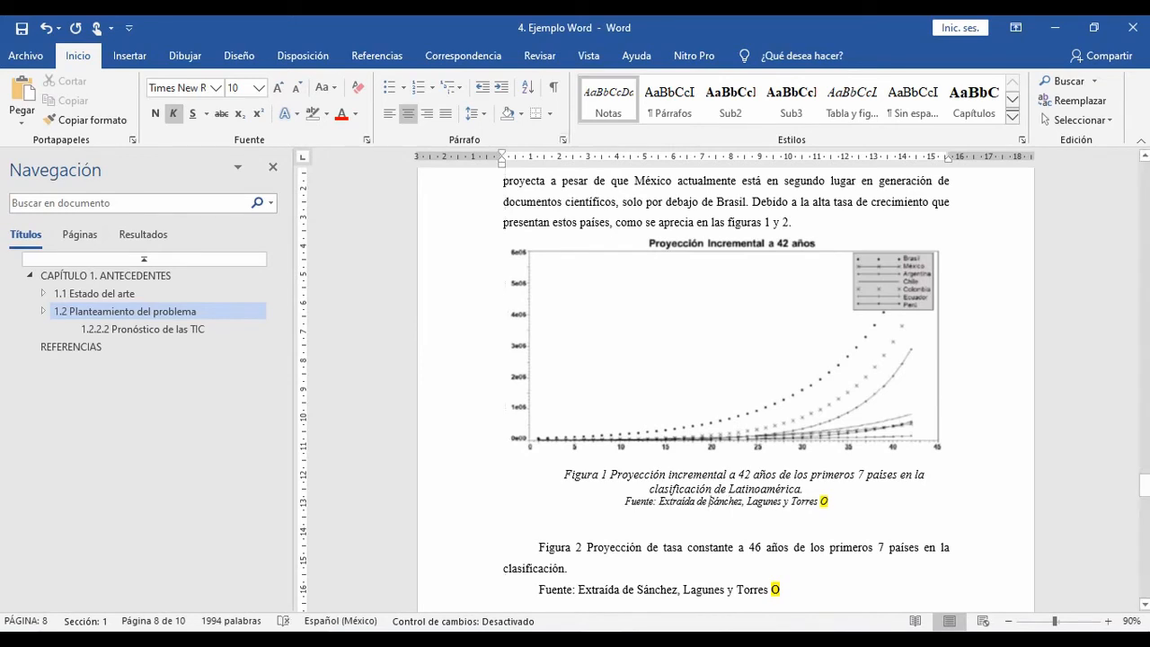
Step: Undo the source line's indent change and the removal of the space after the Figura 1 caption
click(721, 489)
key(ctrl+z)
key(ctrl+z)
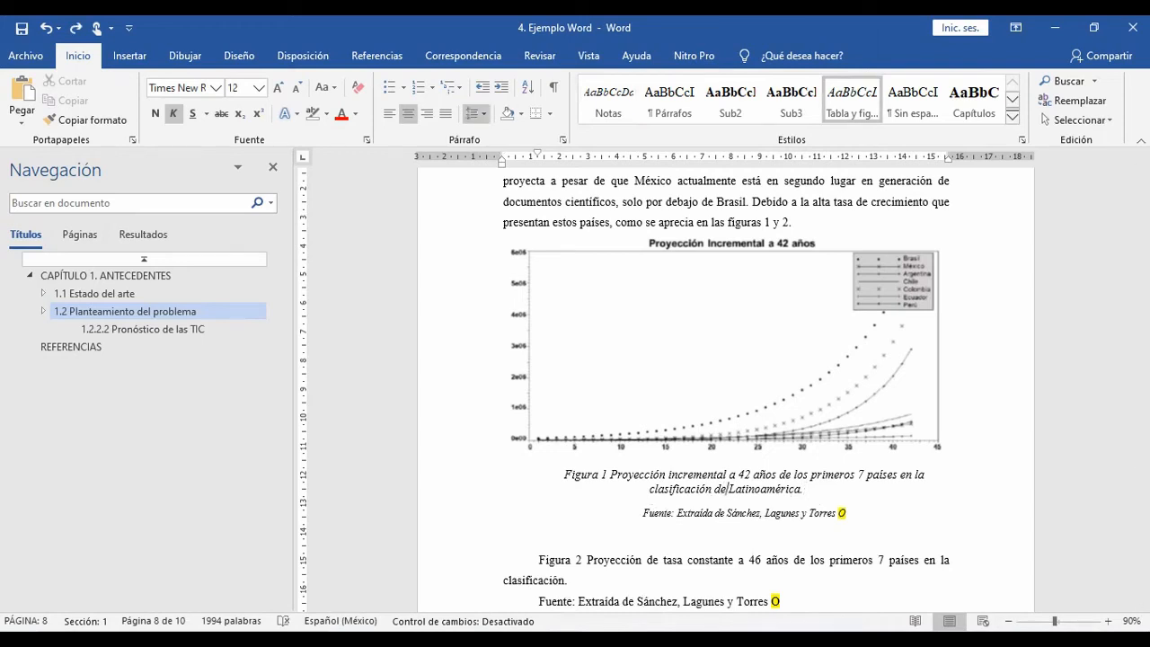
Step: Remove the space after the Figura 1 caption and set the caption's first-line indent to 0 cm
click(472, 113)
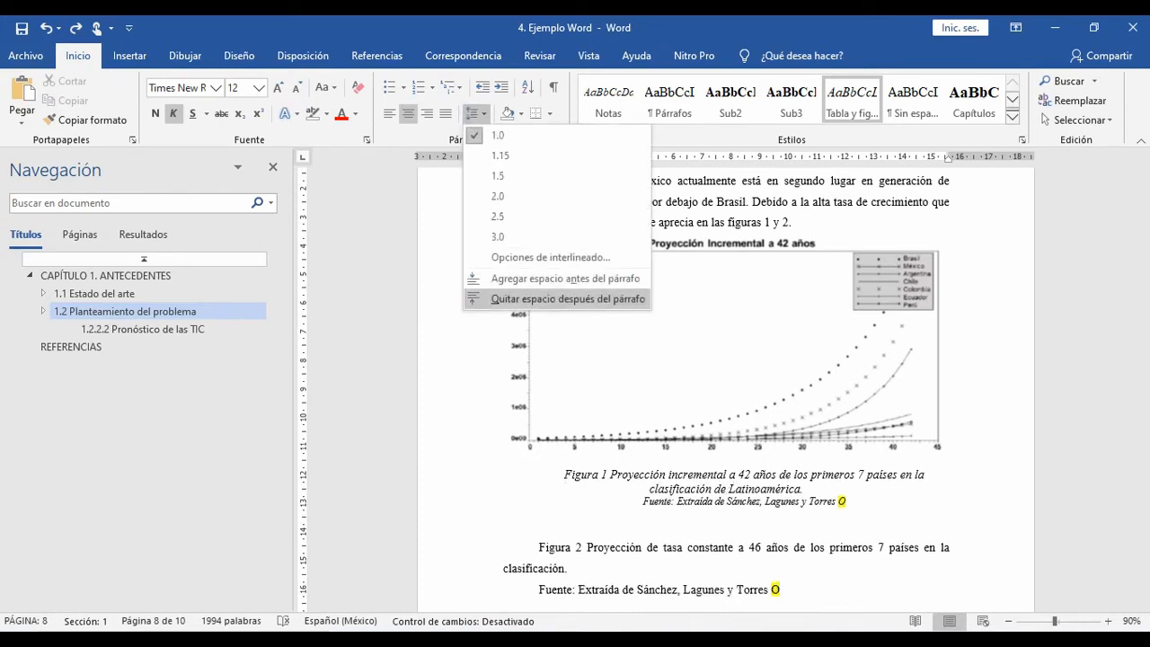
click(567, 298)
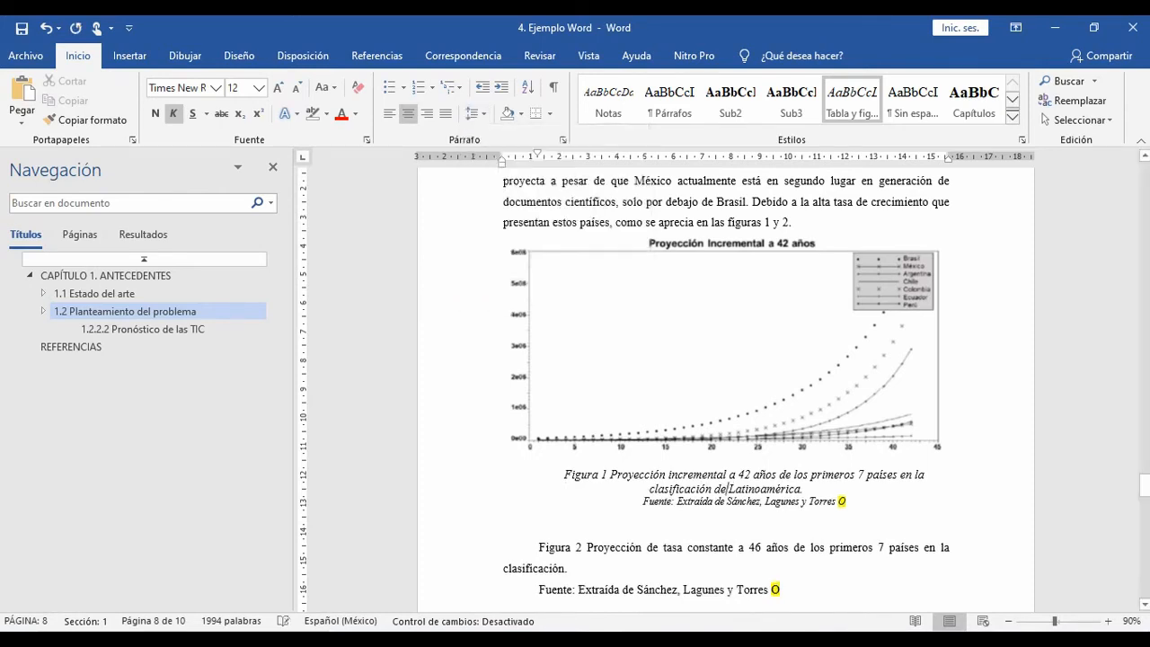
drag(537, 153, 502, 153)
click(730, 501)
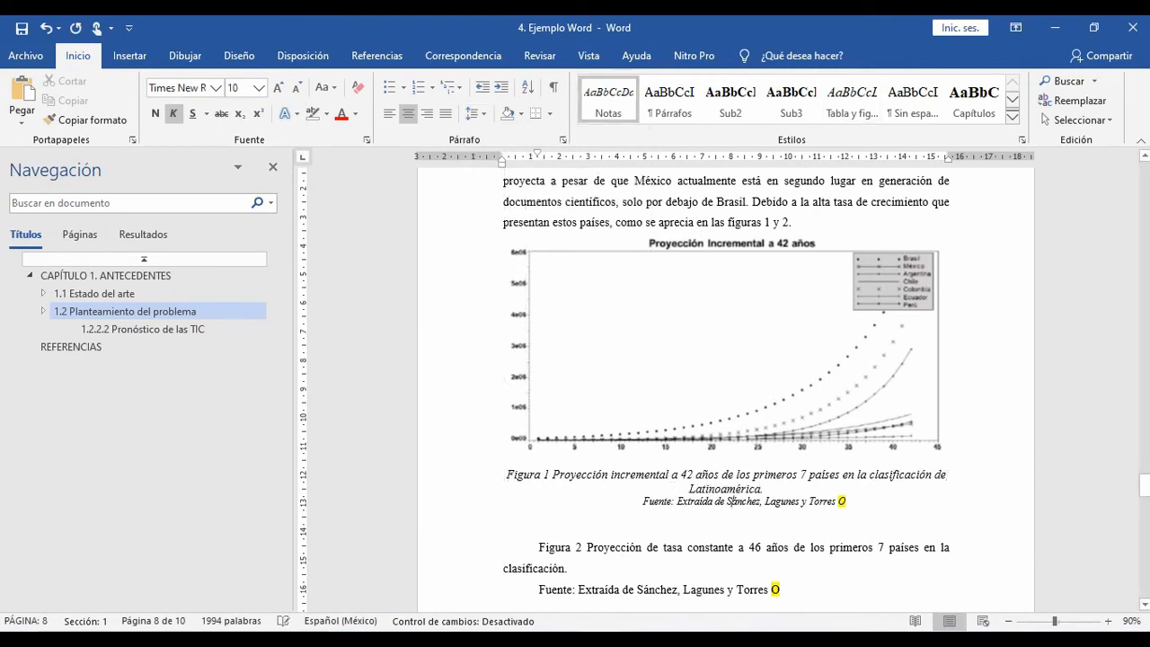
Step: Delete the manually typed Figura 1 caption together with its empty line, keeping the source line below the chart
click(841, 507)
double_click(841, 500)
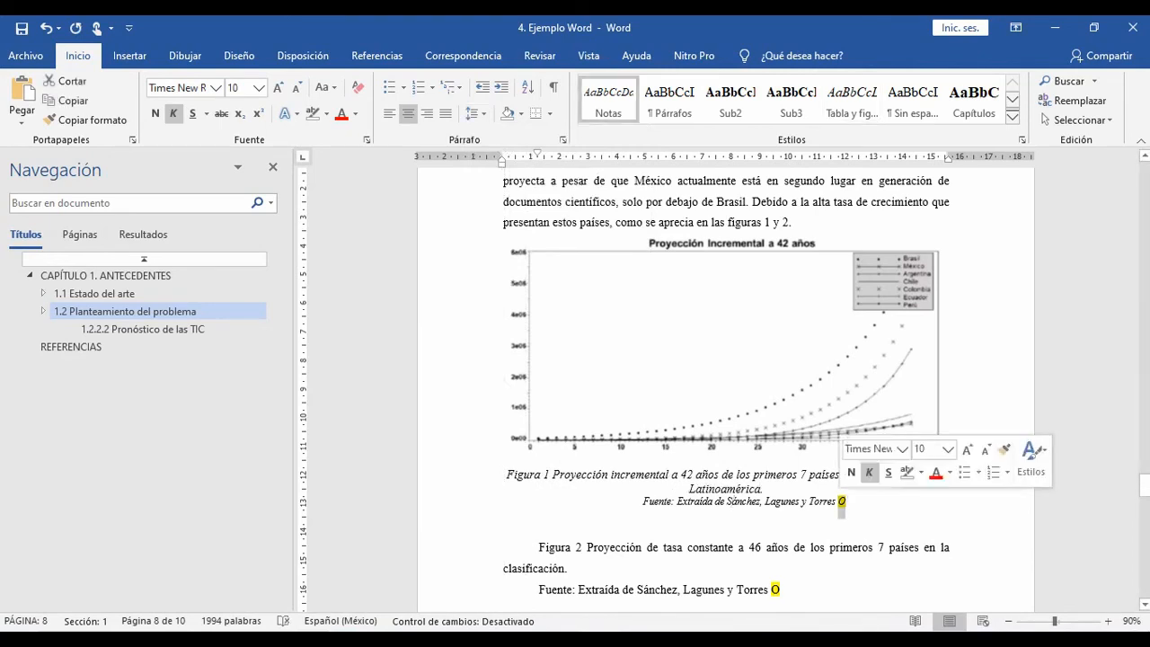
scroll(841, 508, up, 1)
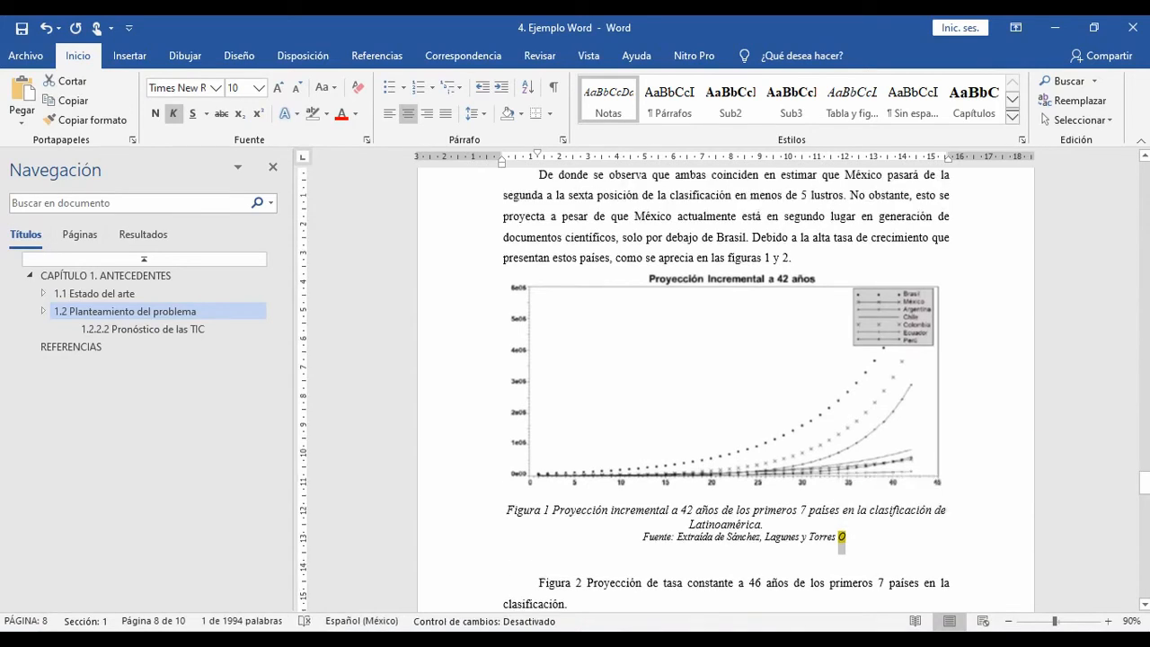
drag(551, 510, 763, 524)
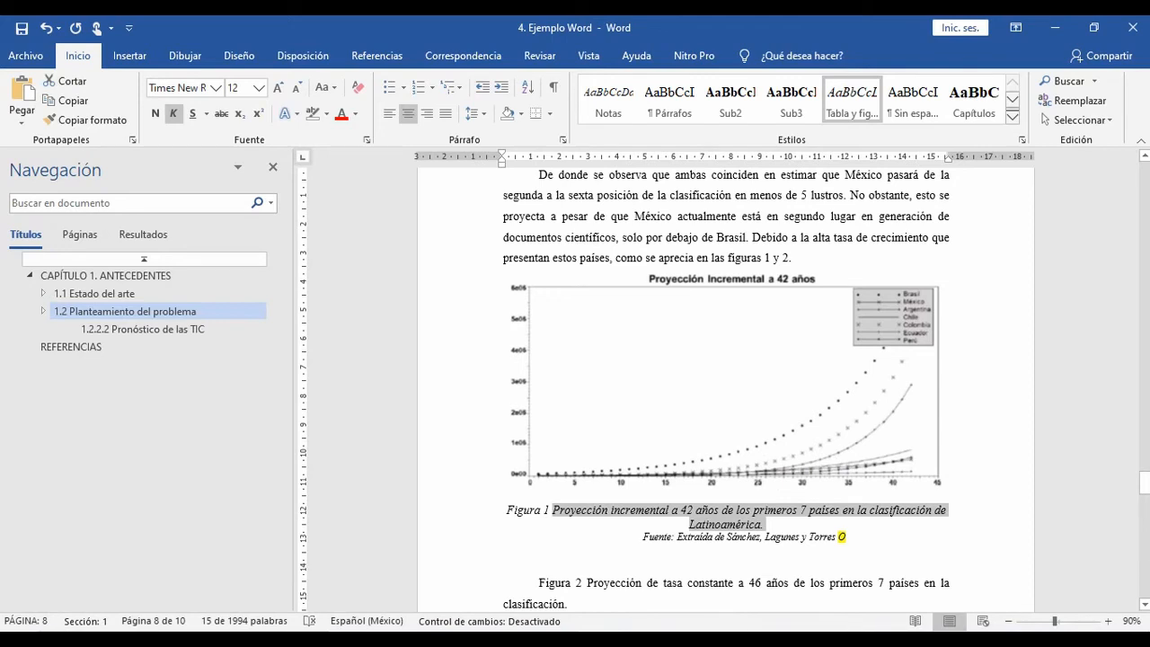
key(Delete)
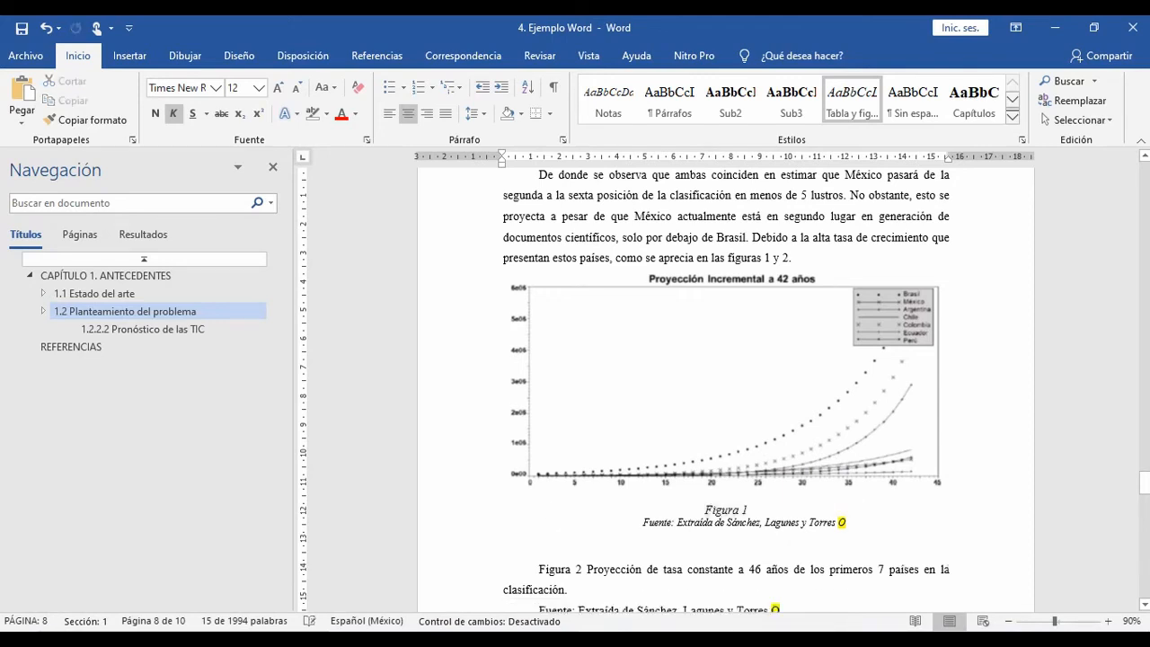
key(shift+Home)
key(Delete)
key(Delete)
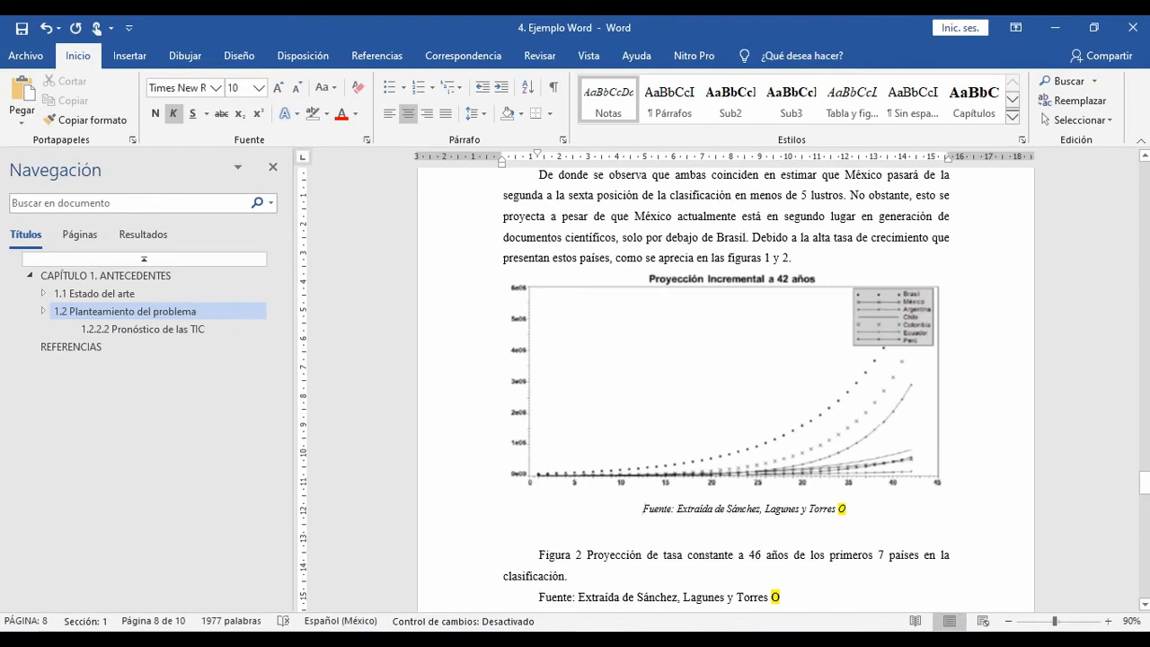
Step: Start inserting an automatic caption for the chart "Proyección Incremental a 42 años"
click(725, 383)
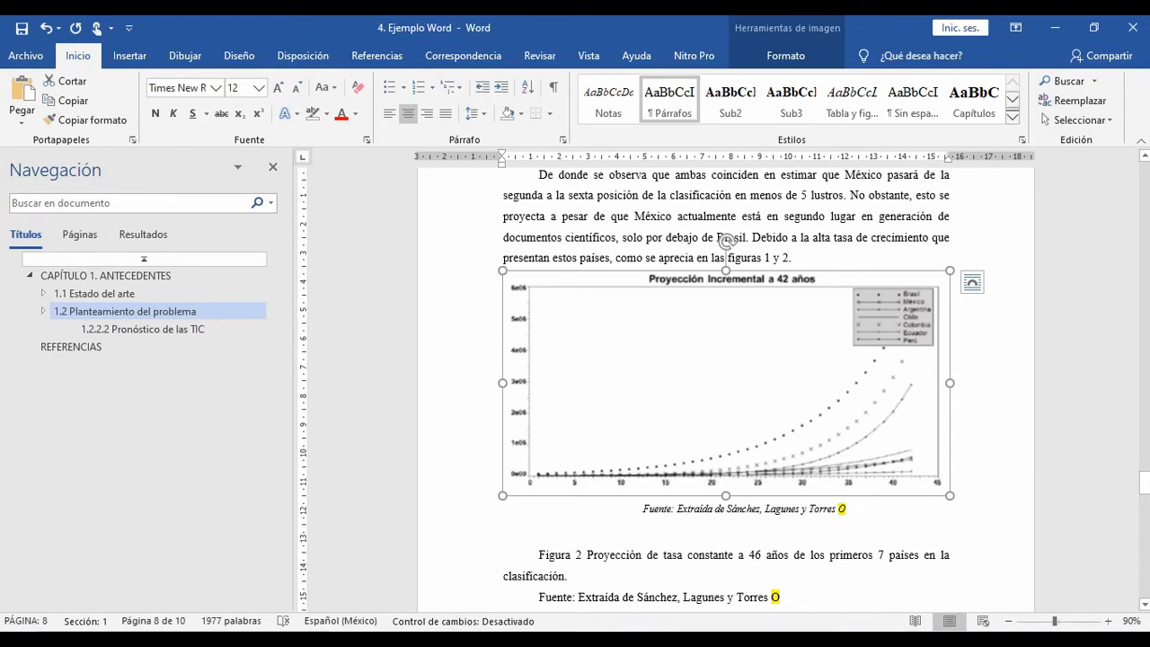
right_click(726, 241)
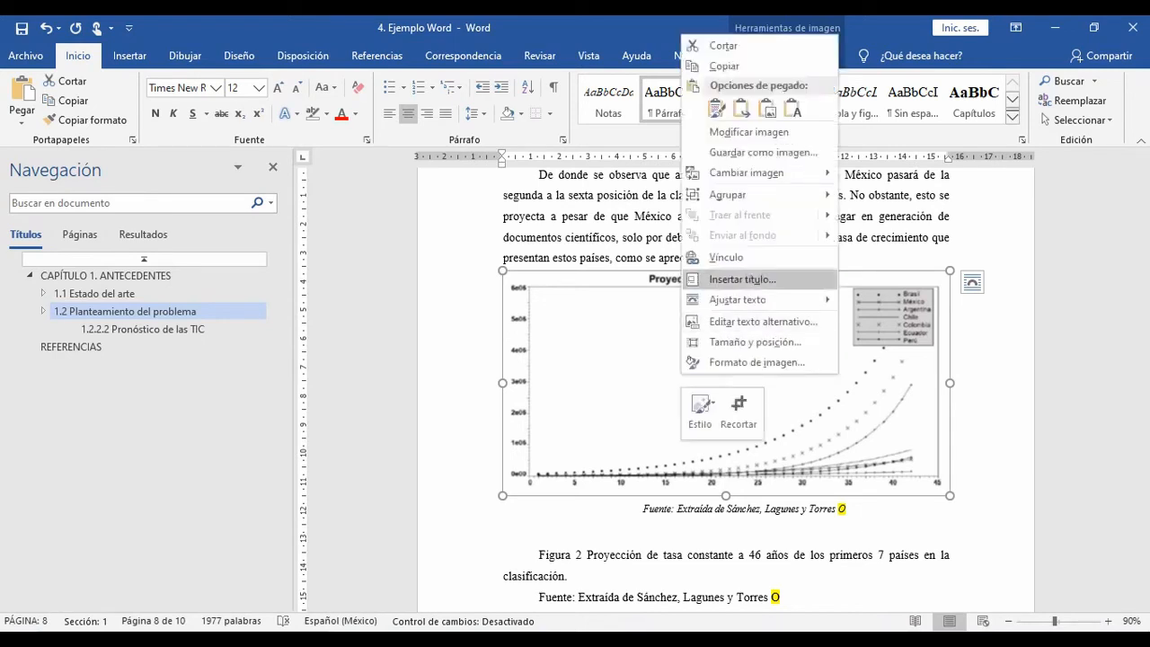
click(741, 280)
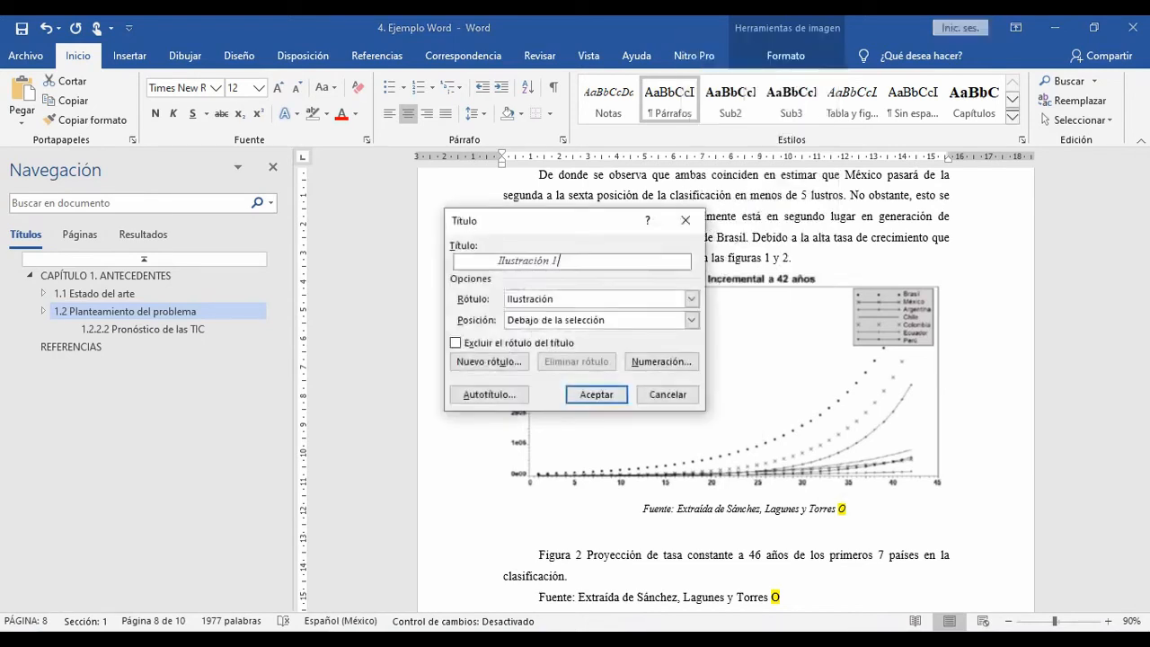
click(690, 298)
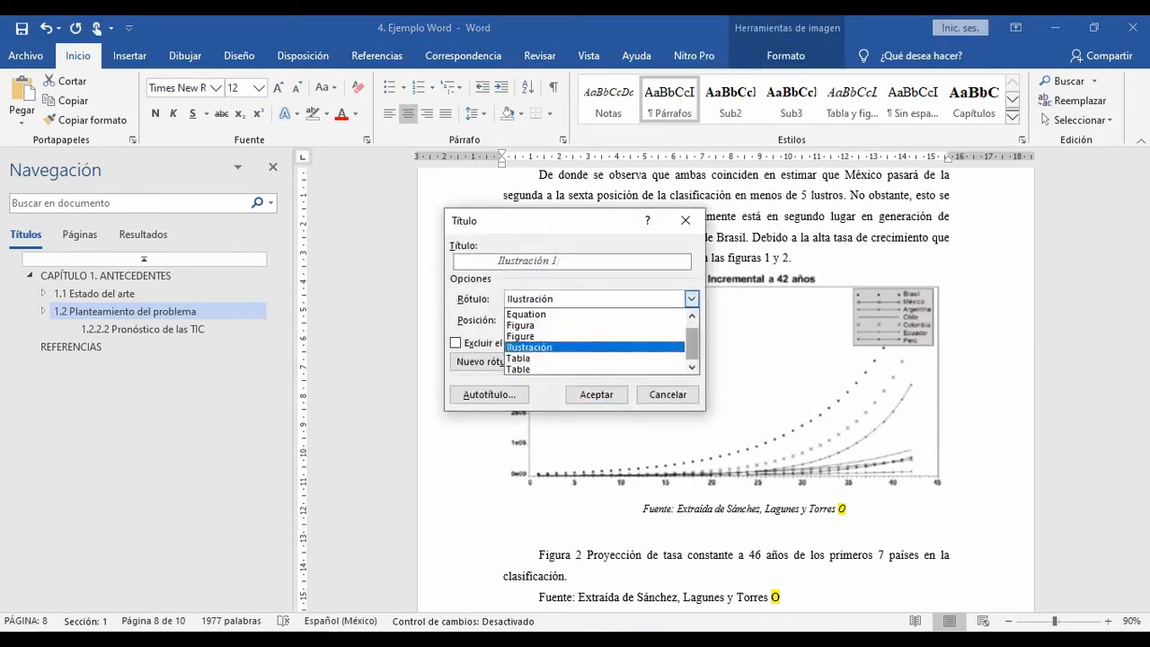
scroll(592, 347, up, 1)
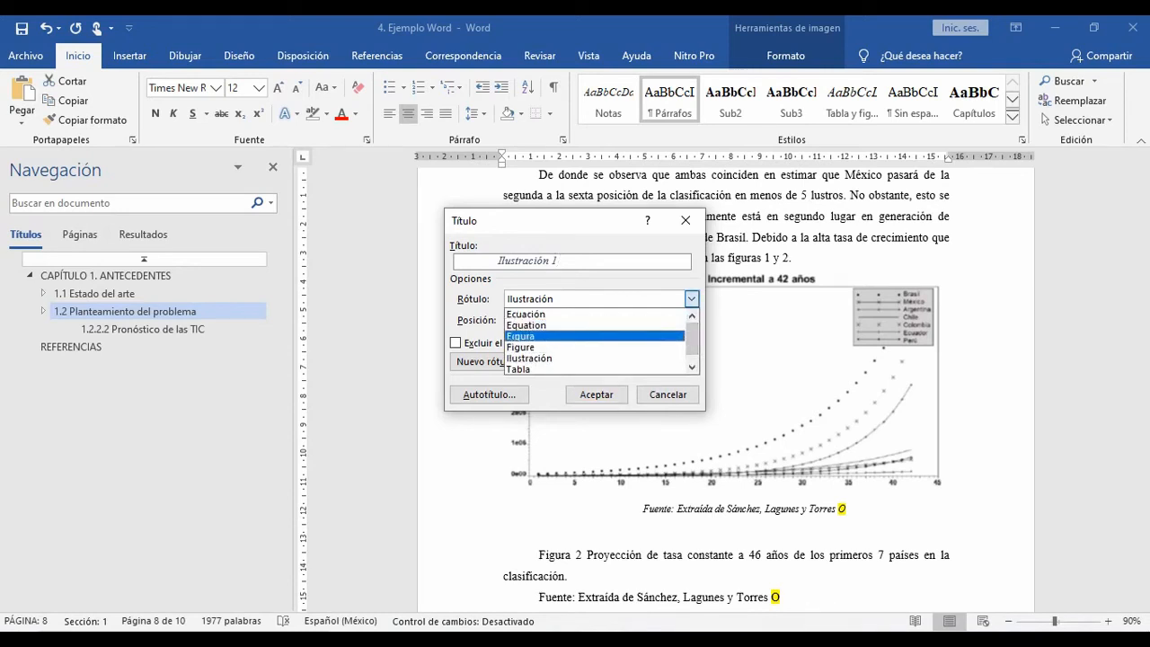
click(691, 299)
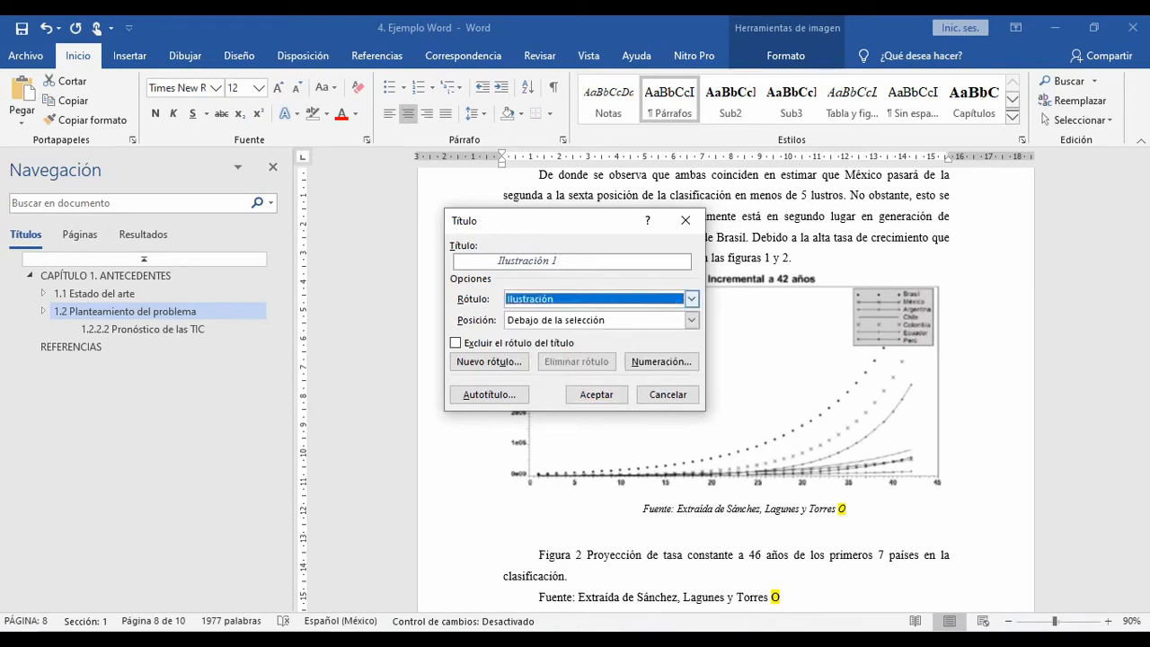
click(690, 299)
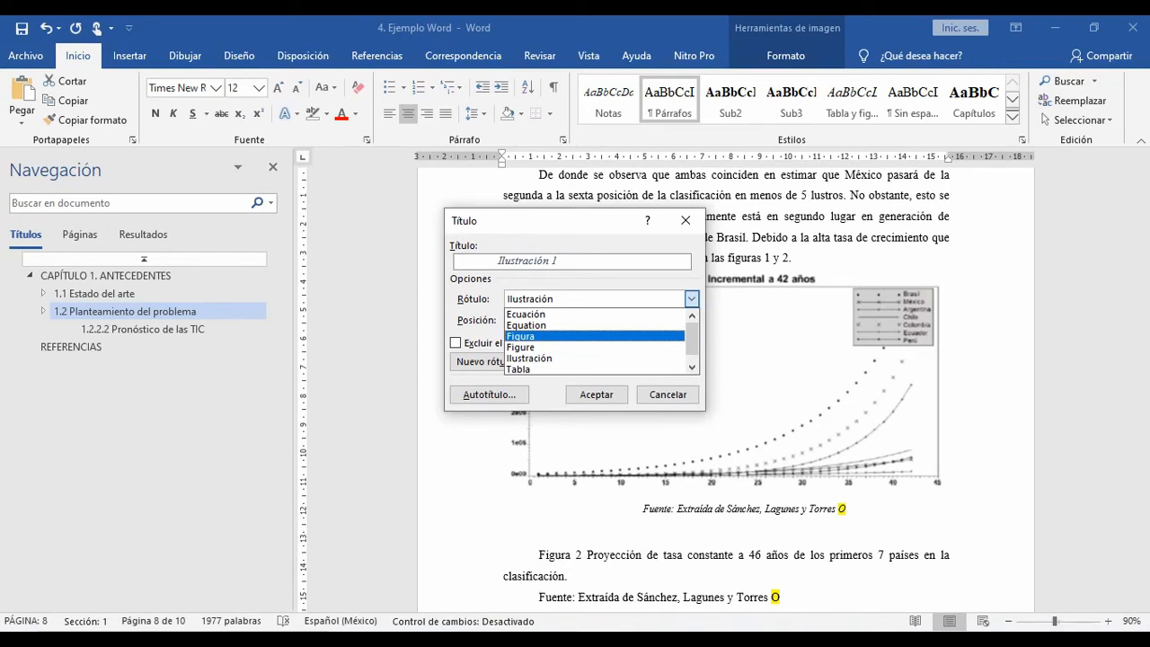
click(490, 361)
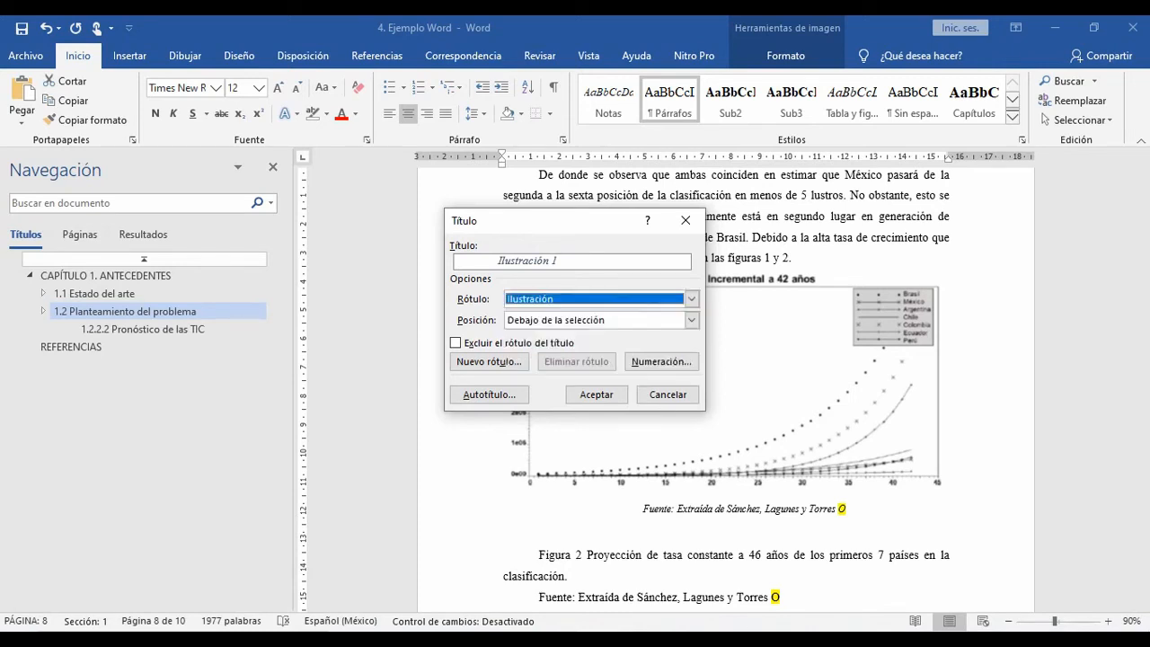
click(491, 361)
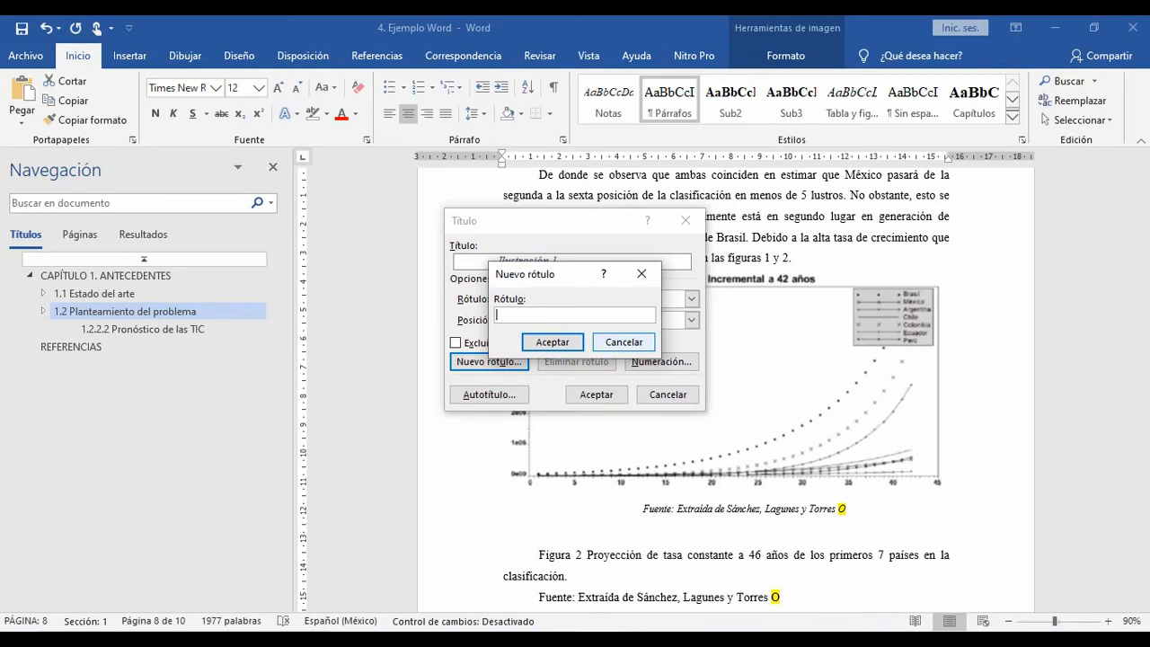
key(Escape)
Step: Insert the caption below the chart with the label Figura and the pasted title "Proyección incremental a 42 años de los primeros 7 países en la clasificación de Latinoamérica."
click(691, 300)
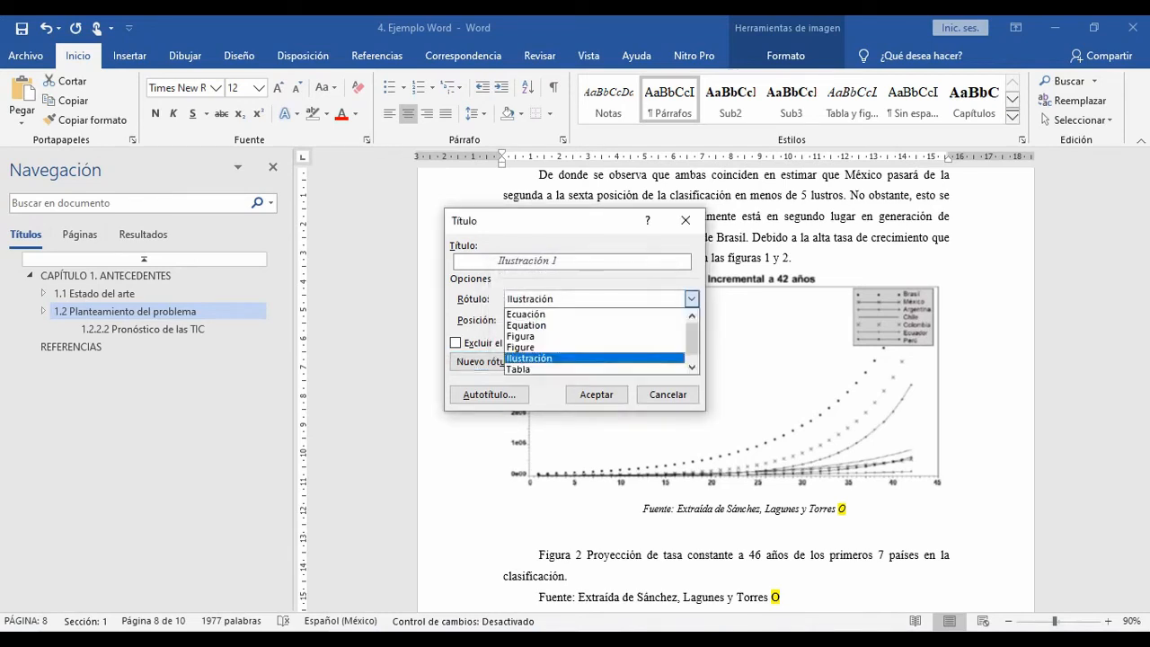
click(575, 336)
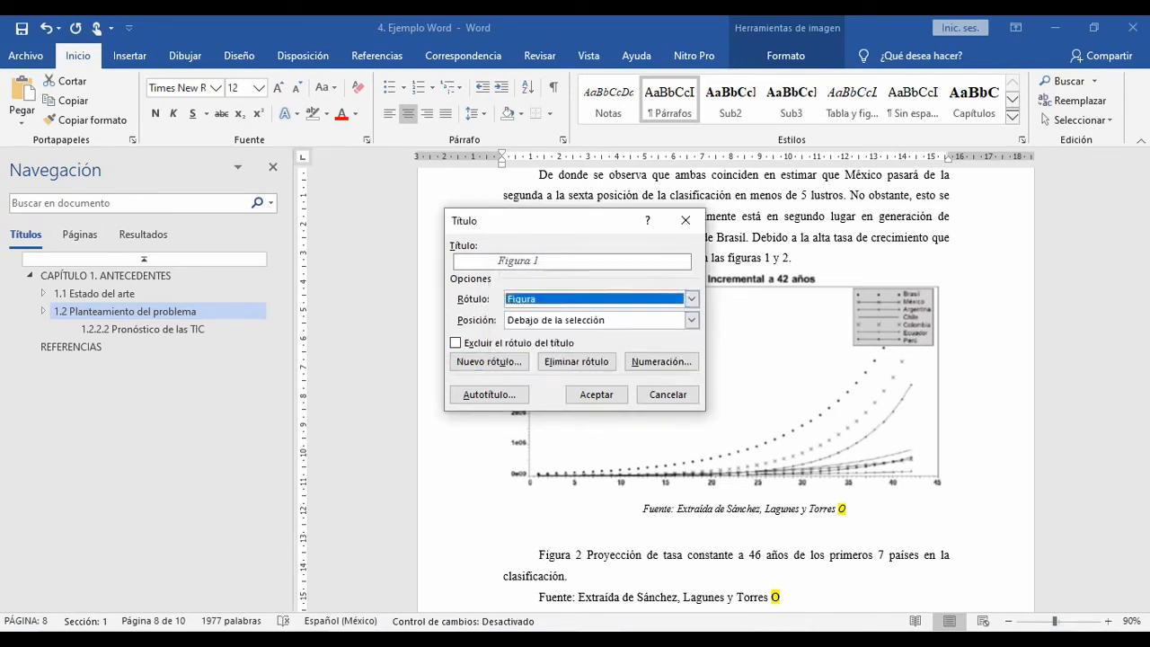
click(542, 261)
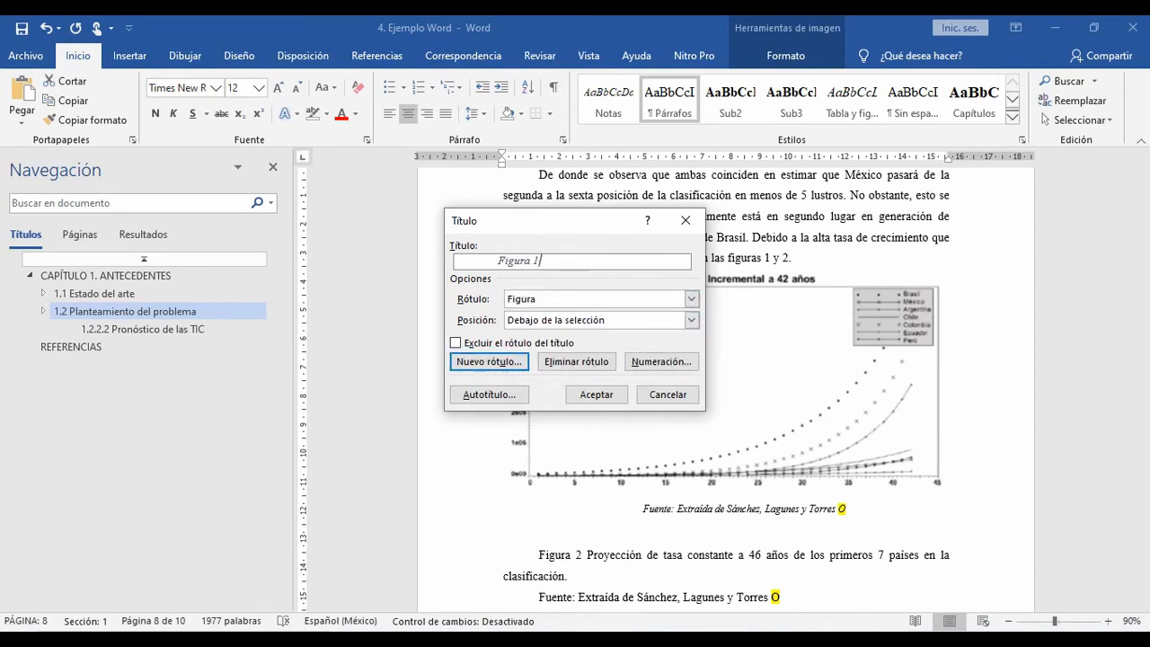
key(ctrl+v)
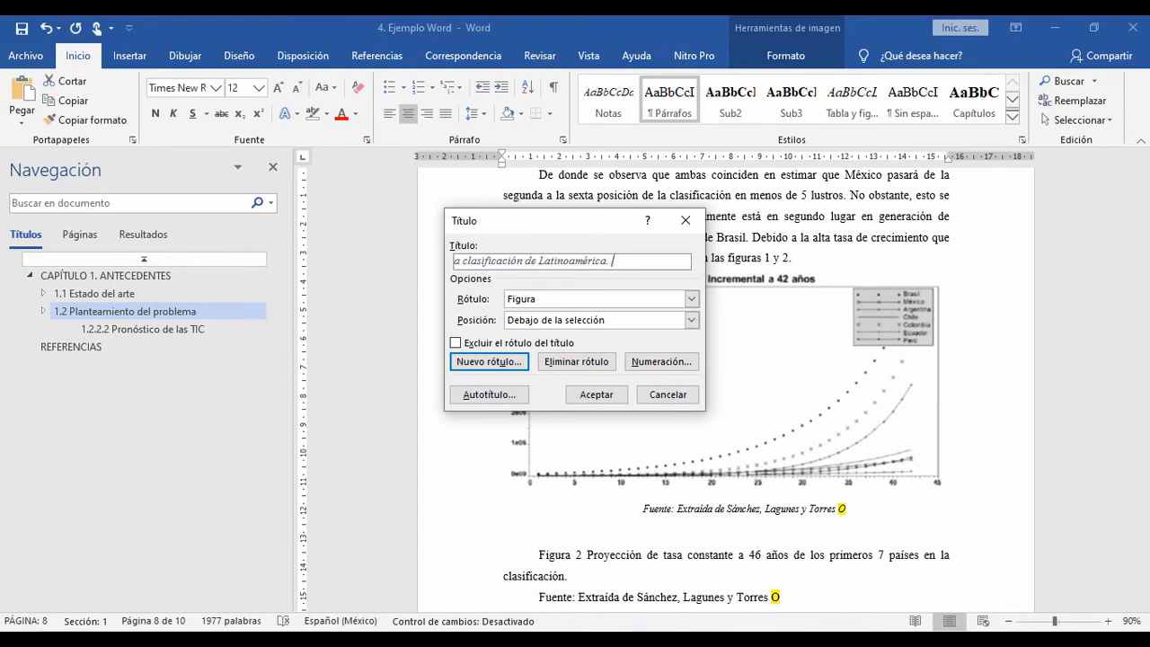
key(Home)
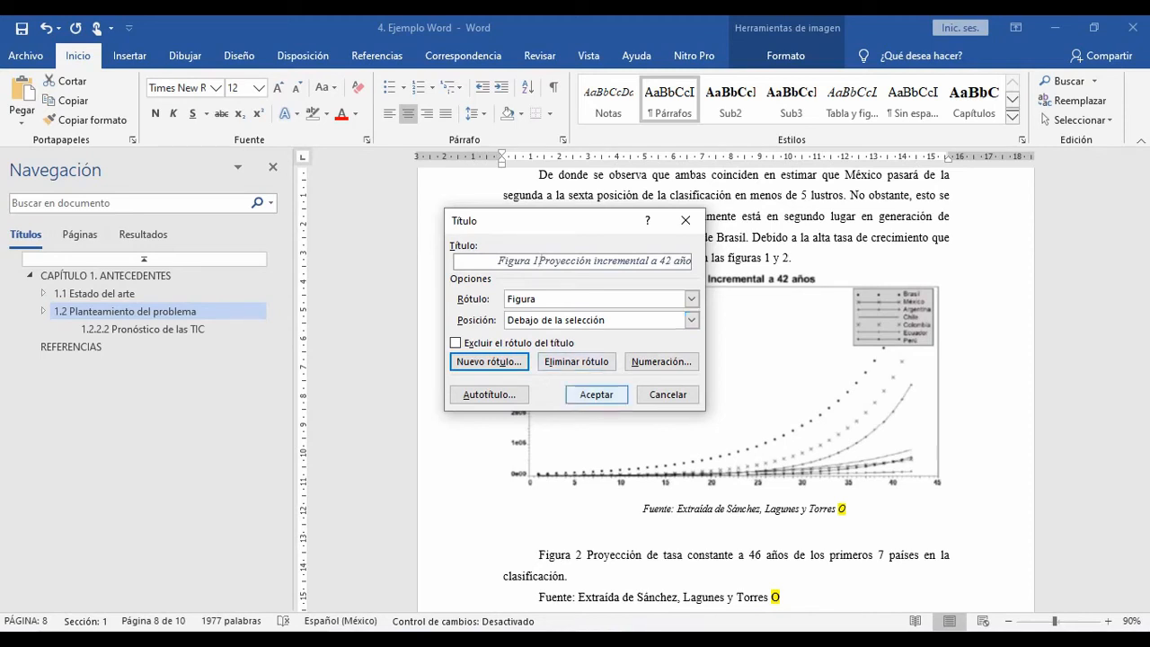
click(595, 394)
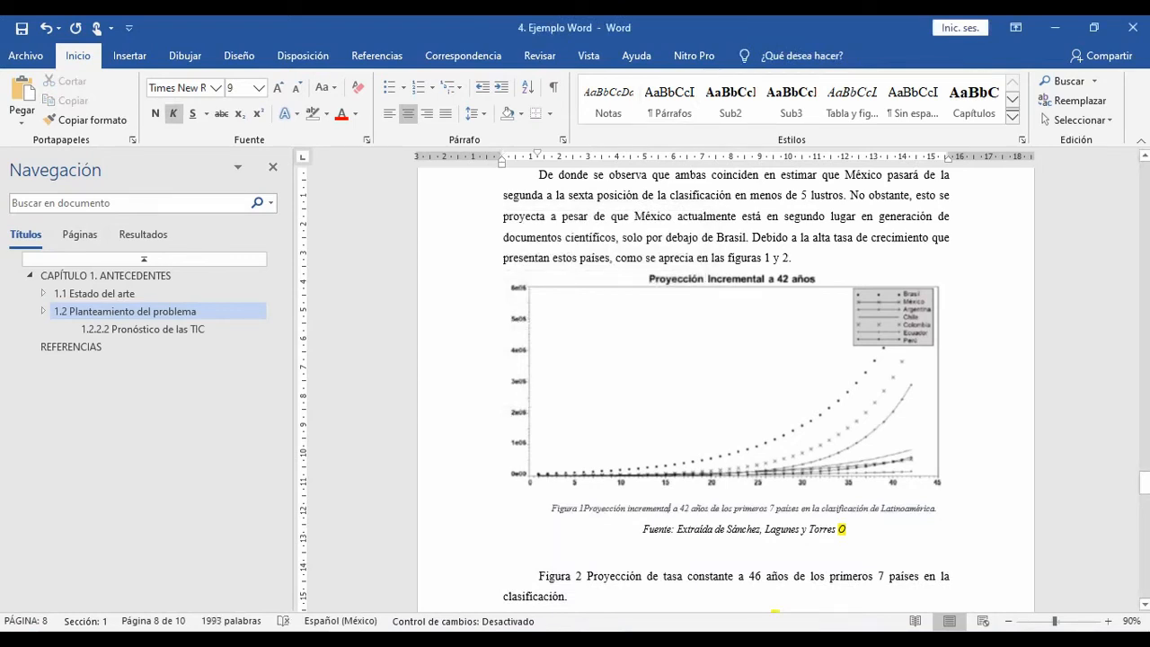
Step: Apply the table and figure title style to the new Figura 1 caption and remove the space after it
click(852, 99)
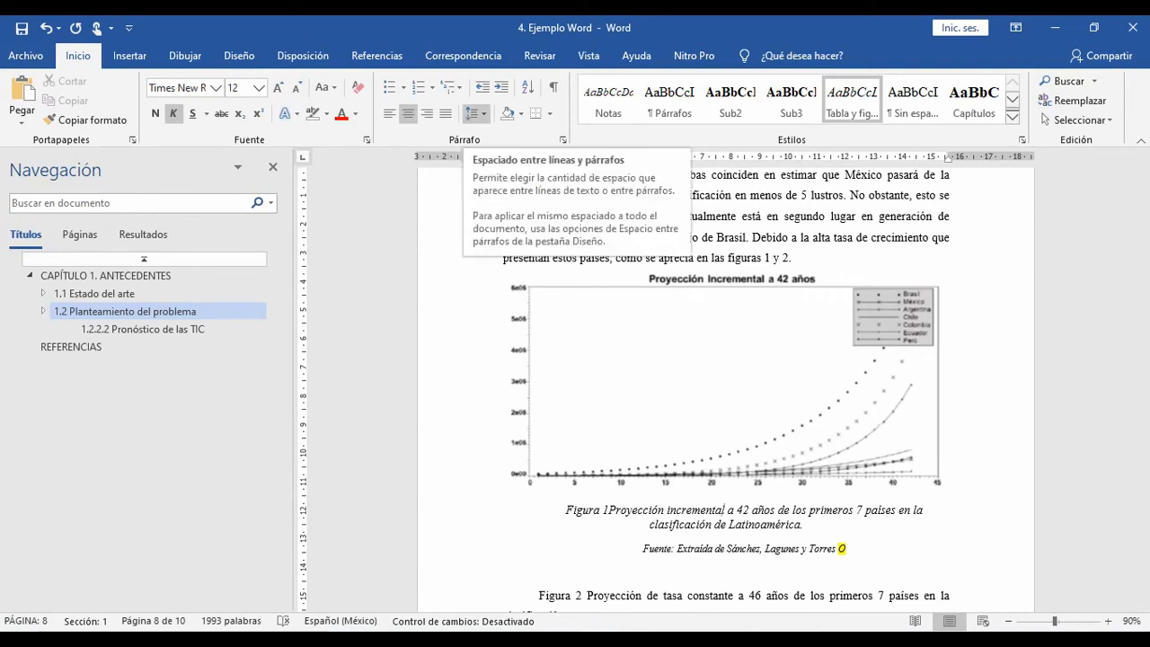
click(475, 114)
click(538, 299)
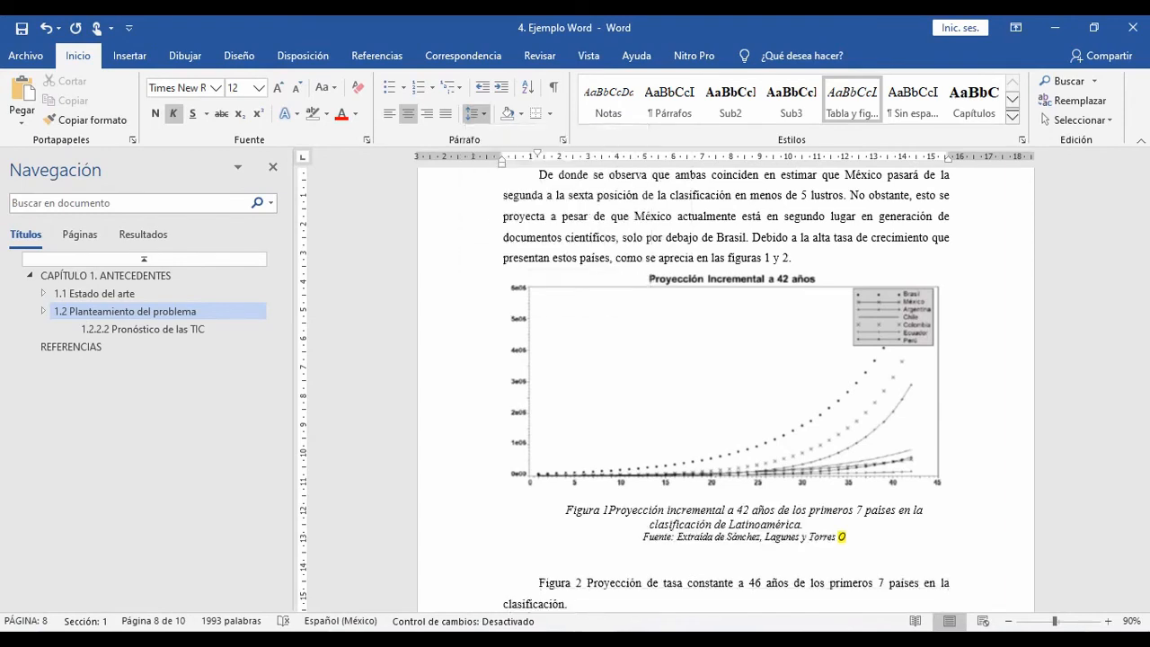
Step: Set the first-line indent of the source line under the Figura 1 caption to 0 cm
click(820, 536)
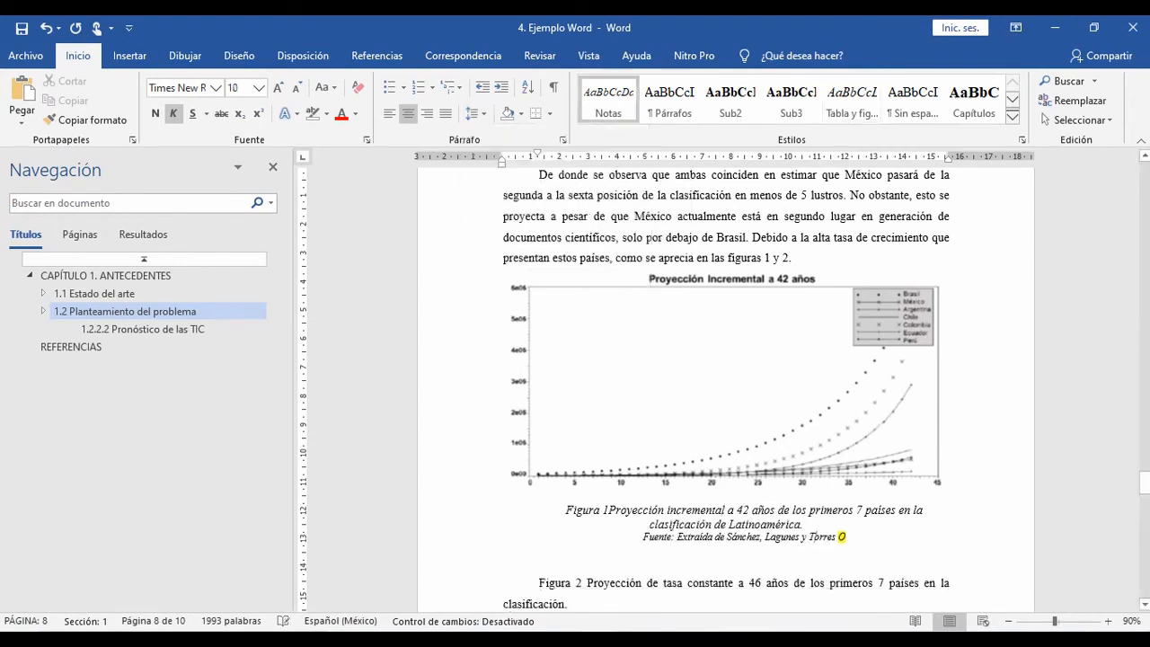
drag(537, 153, 502, 153)
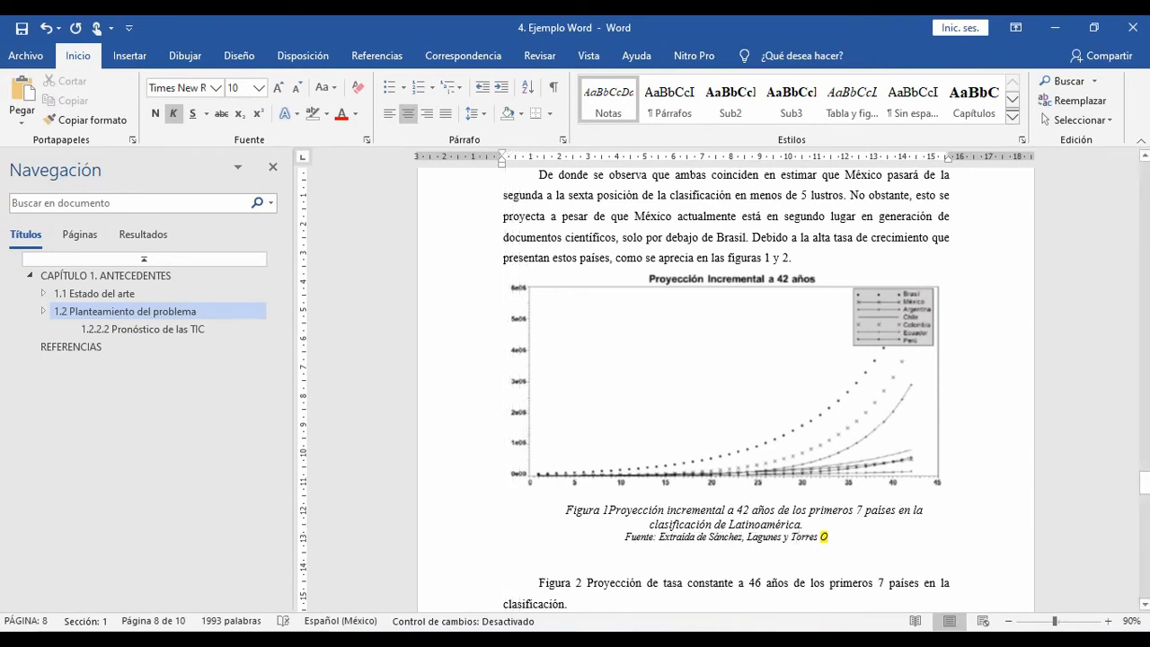
click(644, 510)
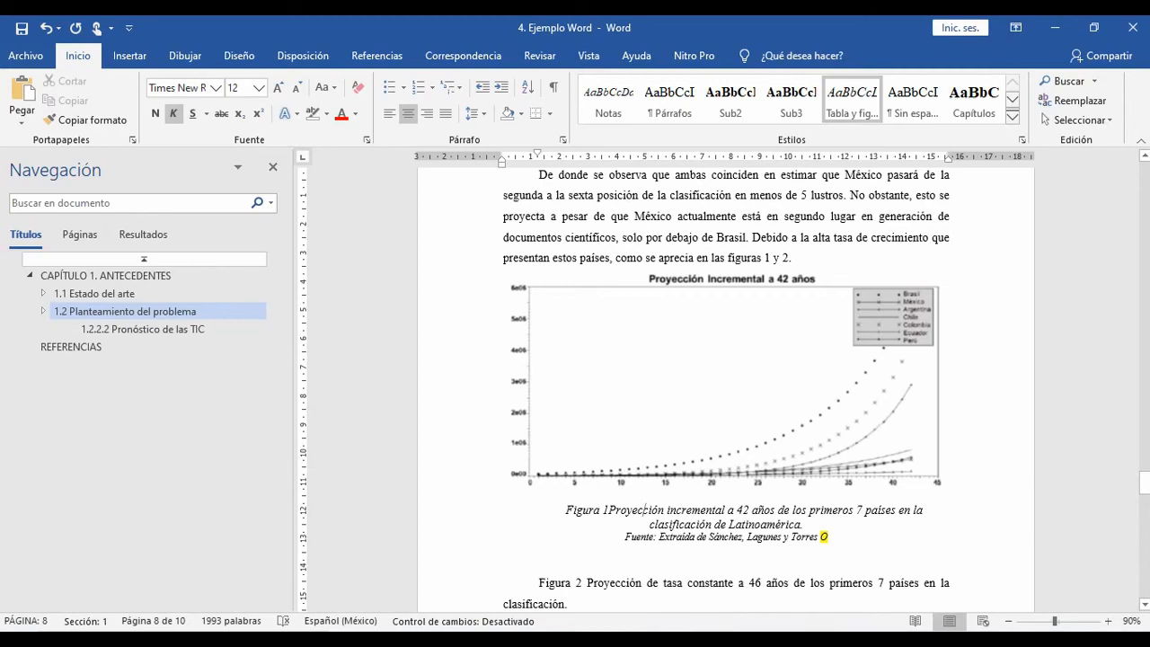
Step: Look through the remaining figure and table captions after Figura 1 and examine the Figura 2 title text
scroll(726, 386, down, 5)
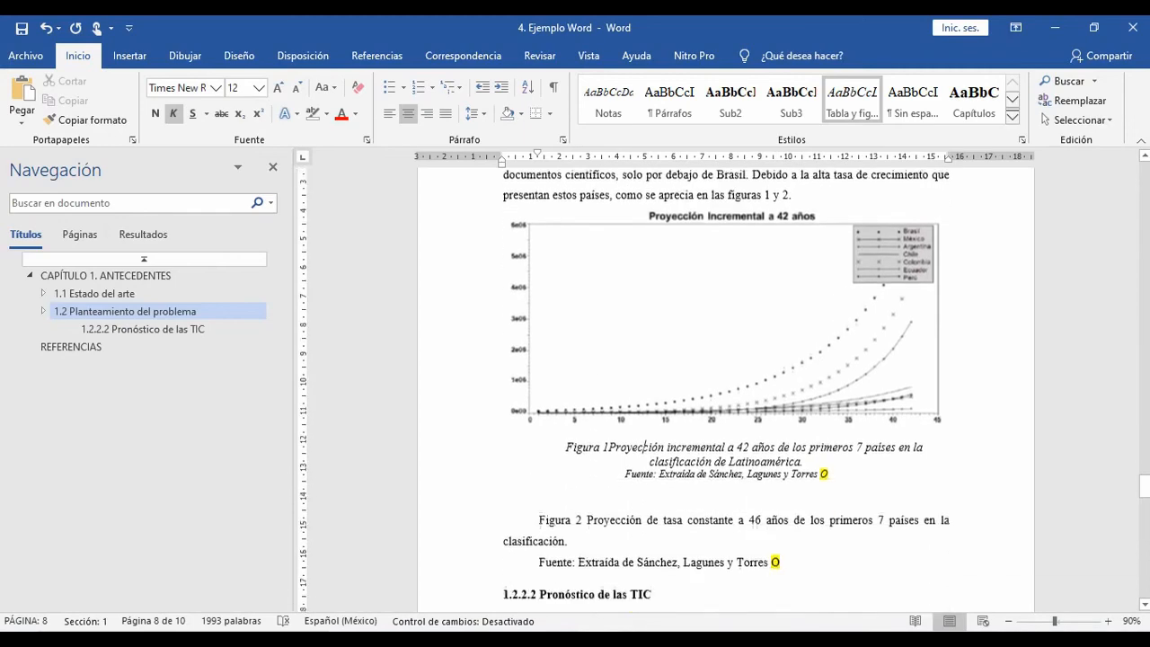
scroll(726, 386, down, 10)
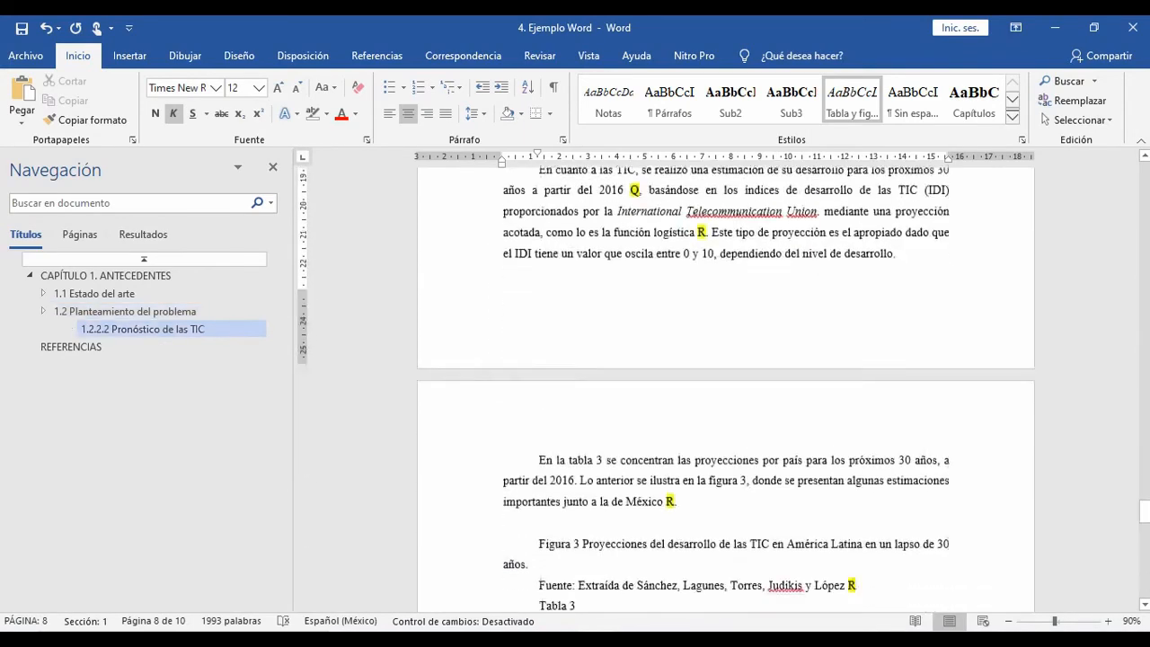
scroll(726, 386, down, 1)
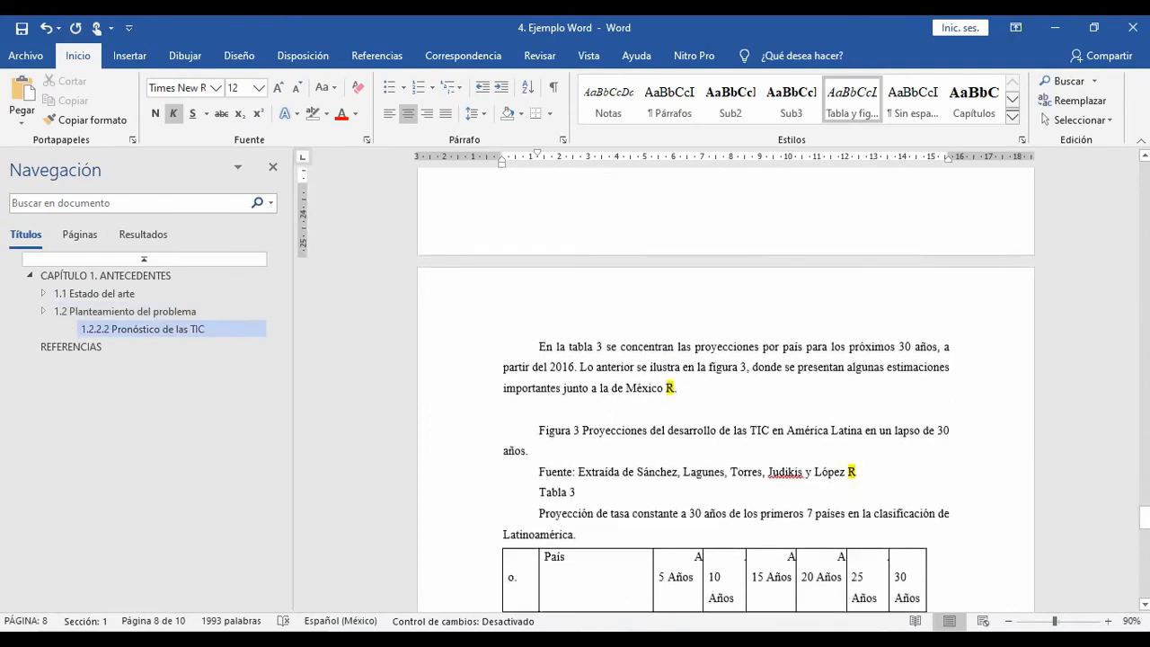
scroll(725, 386, up, 8)
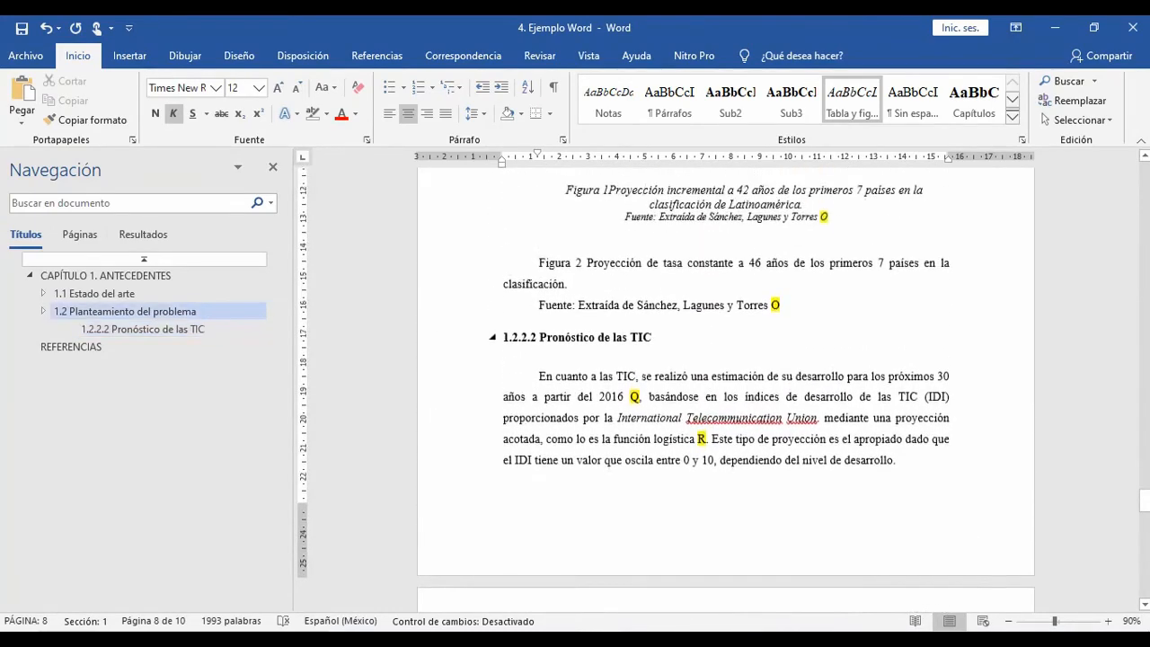
scroll(645, 224, up, 1)
click(542, 275)
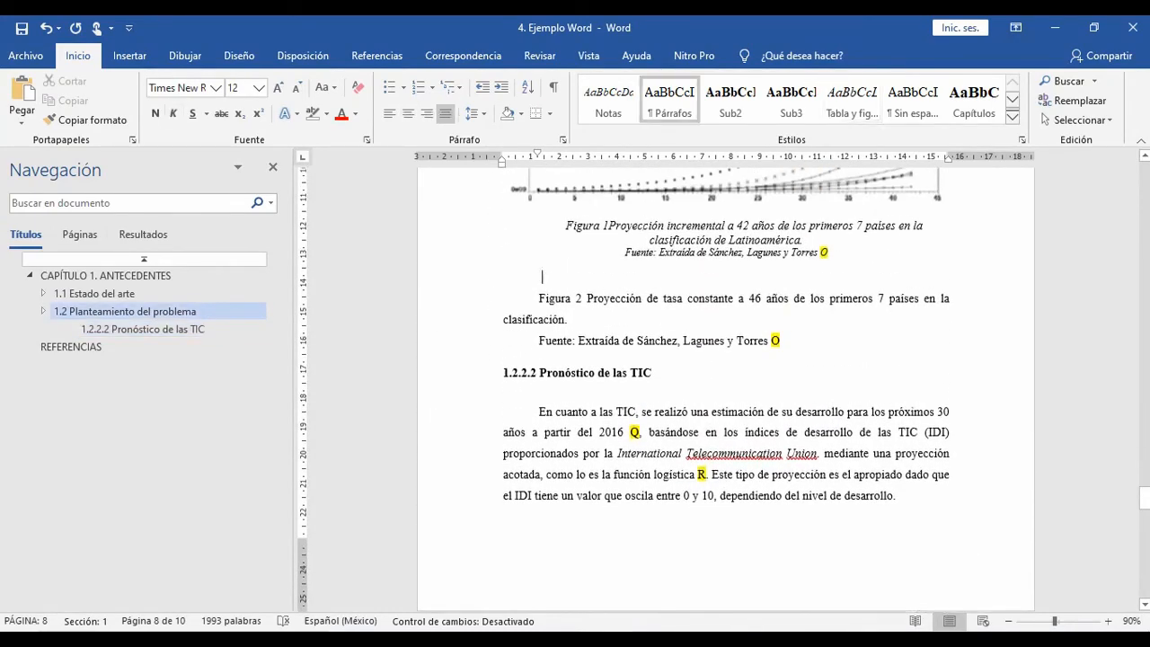
scroll(726, 386, up, 3)
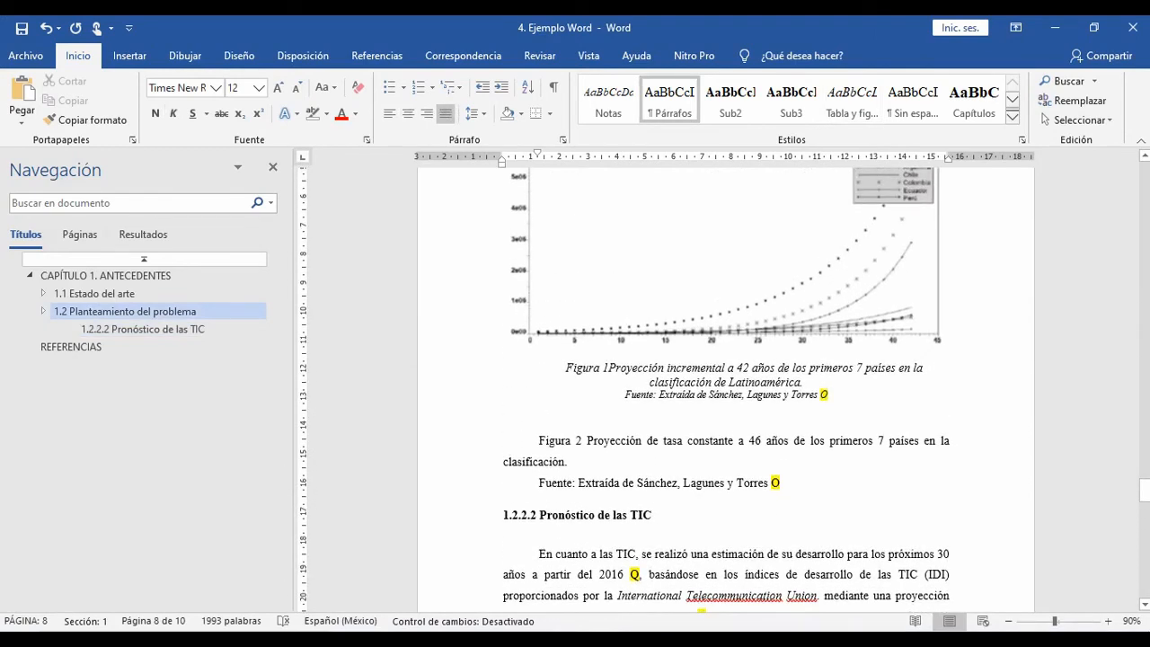
drag(687, 440, 890, 440)
Step: Switch to Acrobat Reader and take a snapshot of the chart "Proyección compuesta a 46 años" on page 18 of the 4 Expectativa de desarrollo PDF
key(alt+Tab)
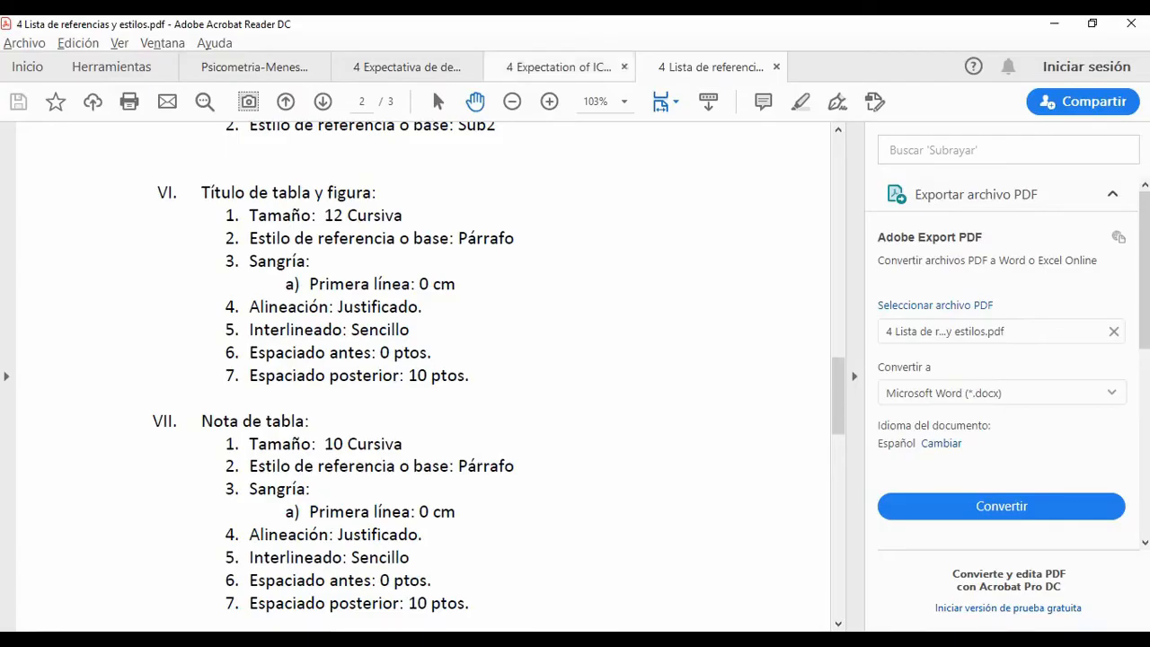
click(432, 69)
scroll(521, 369, down, 15)
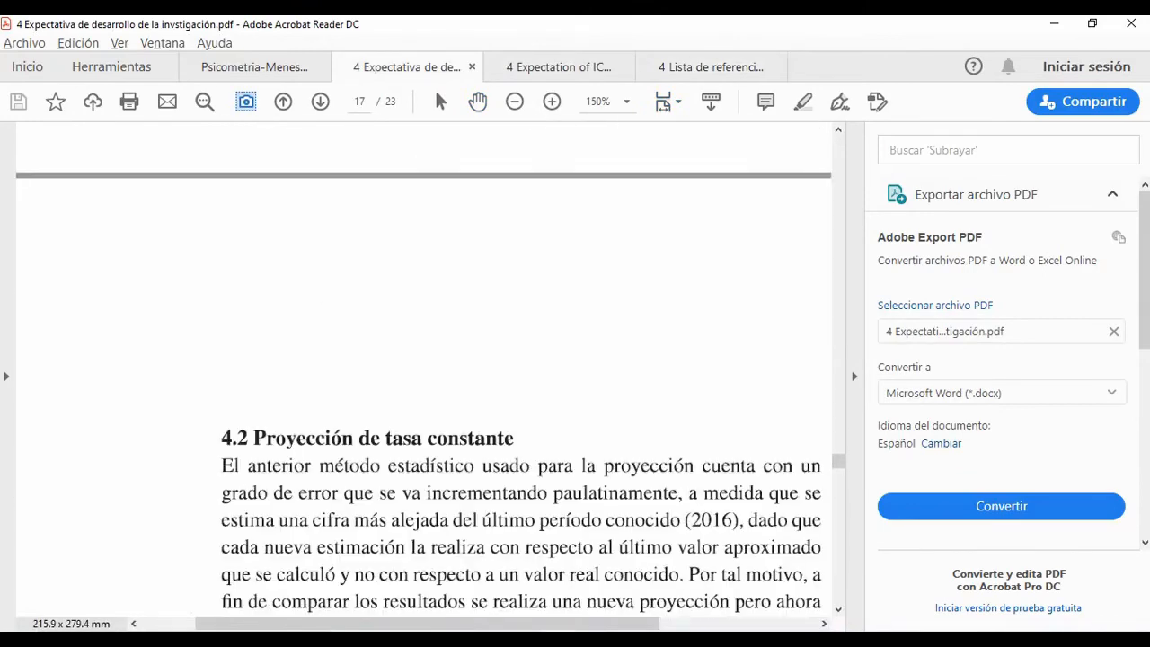
scroll(521, 368, down, 8)
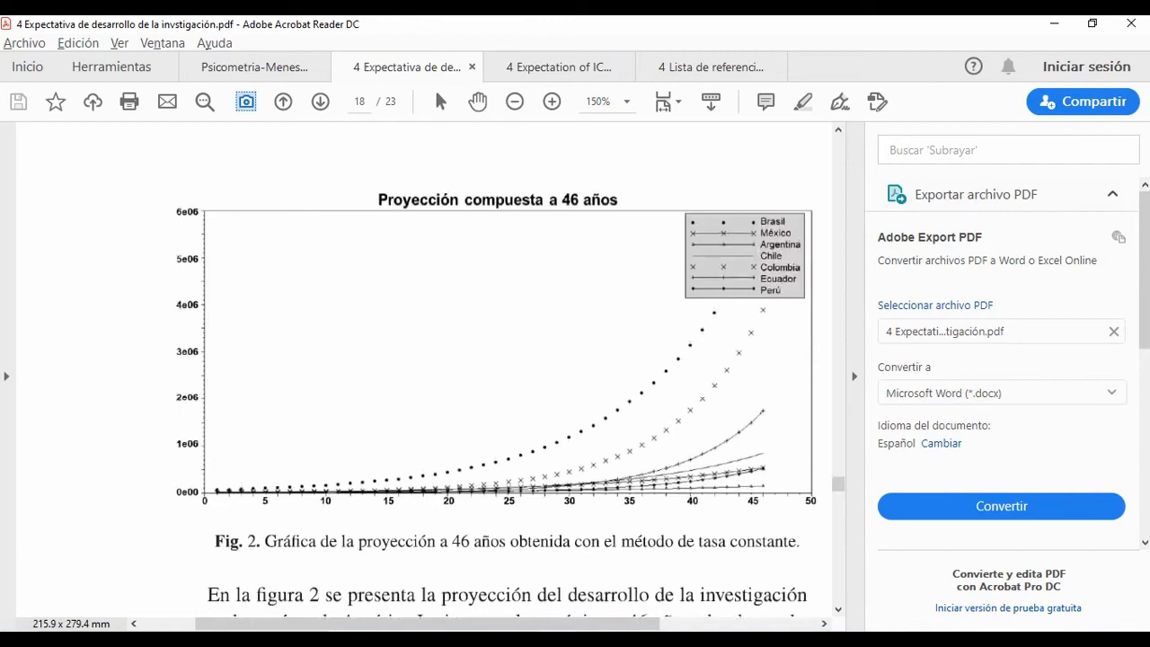
drag(166, 188, 610, 462)
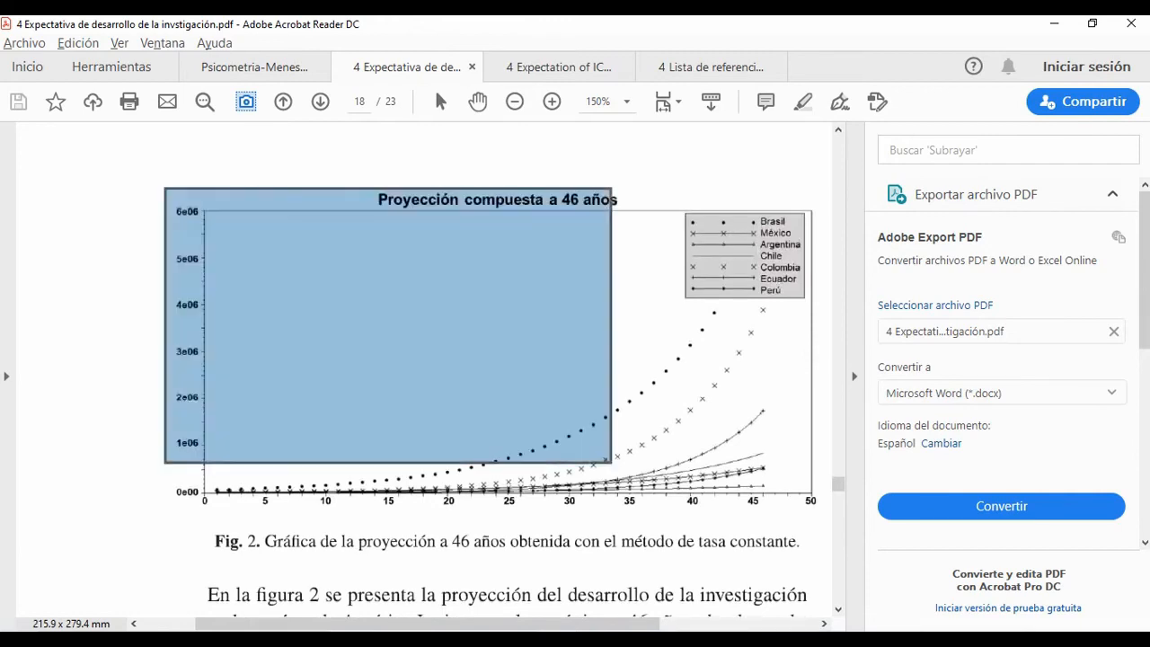
drag(165, 183, 618, 521)
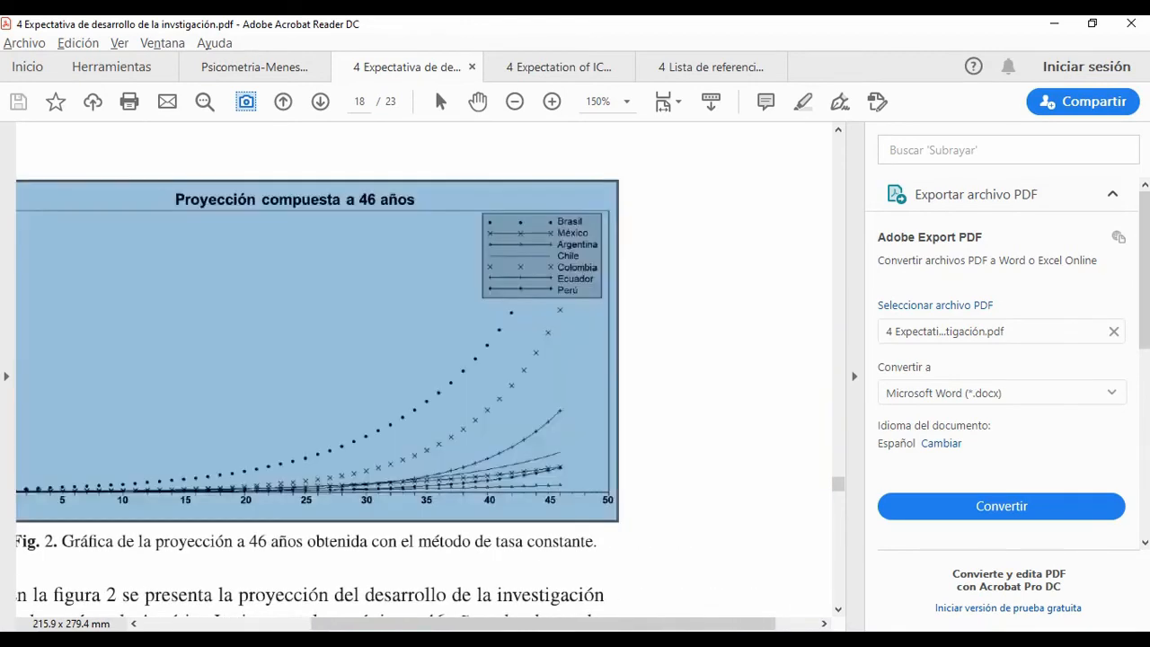
Step: Switch back to Word, paste the chart on the empty line above the Figura 2 caption and set its first-line indent to 0 cm
key(alt+Tab)
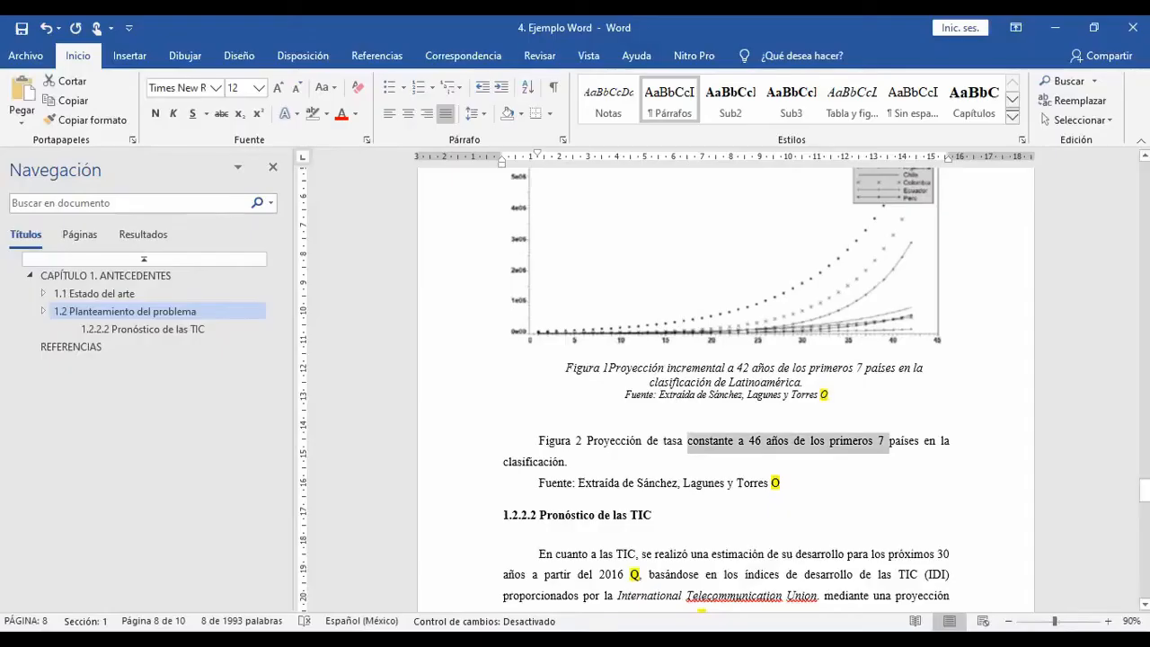
click(653, 441)
key(Up)
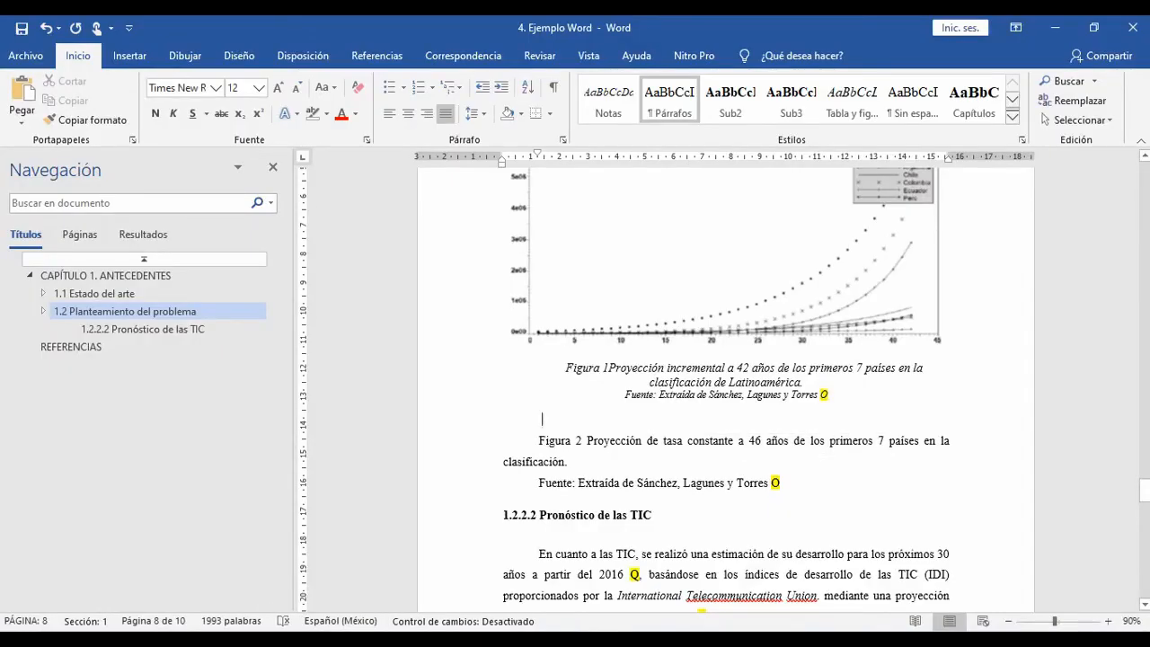
key(ctrl+v)
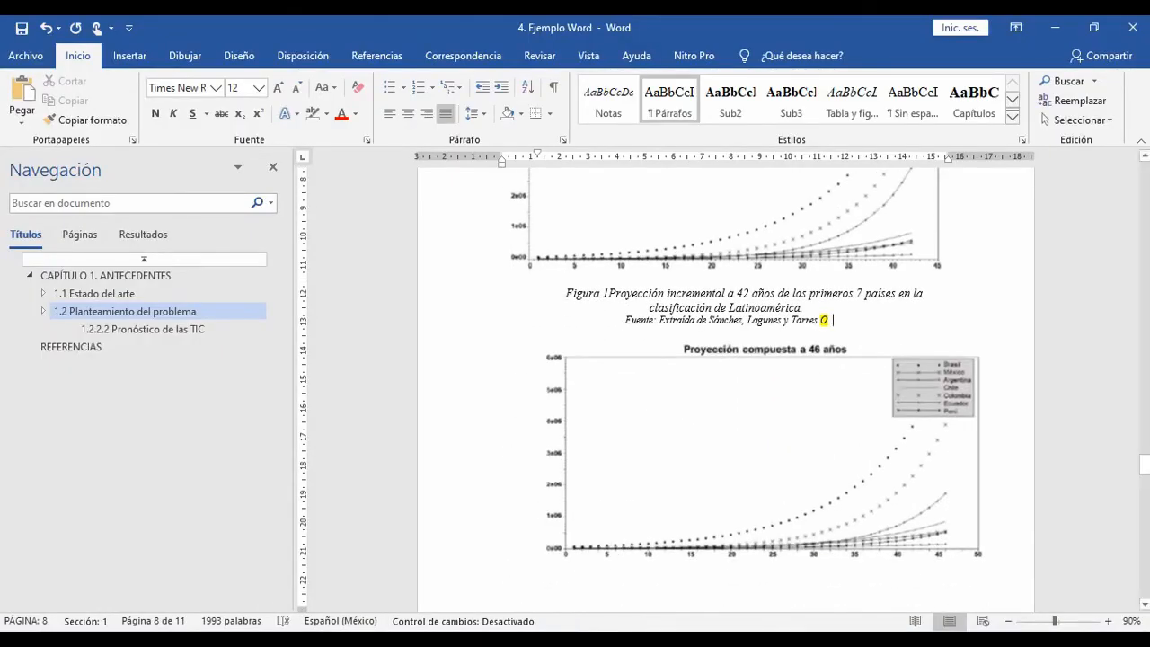
click(762, 359)
drag(537, 154, 502, 154)
scroll(726, 377, down, 3)
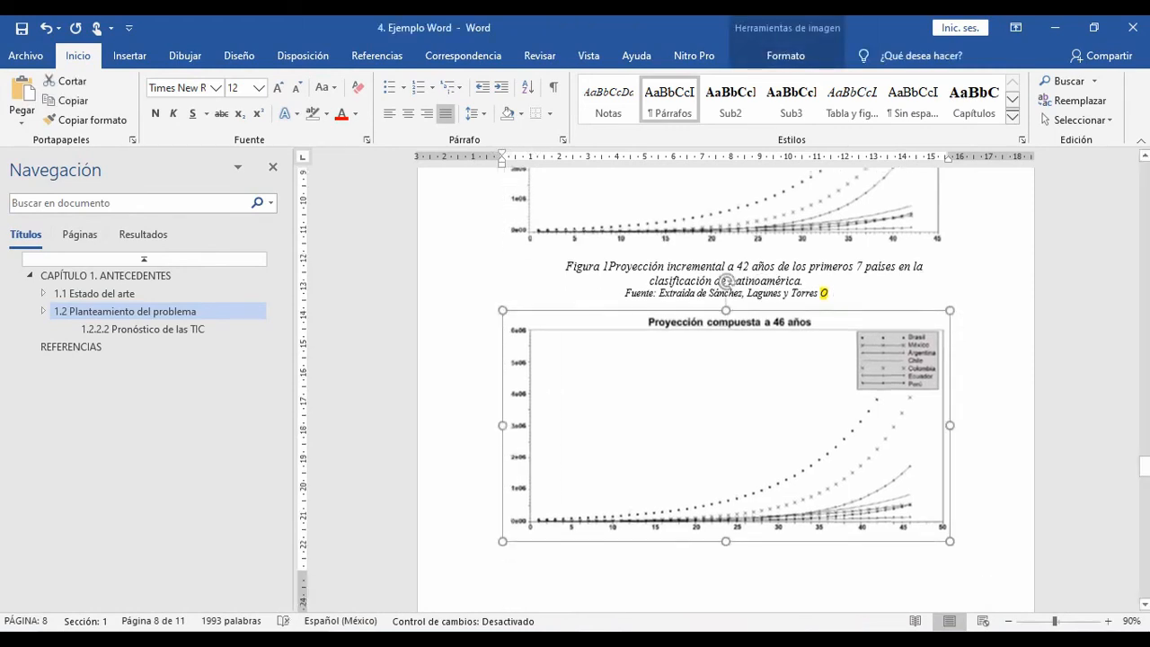
Step: Cut the title text "Proyección de tasa constante a 46 años..." from the manual Figura 2 line and delete the leftover label and line
scroll(725, 201, down, 5)
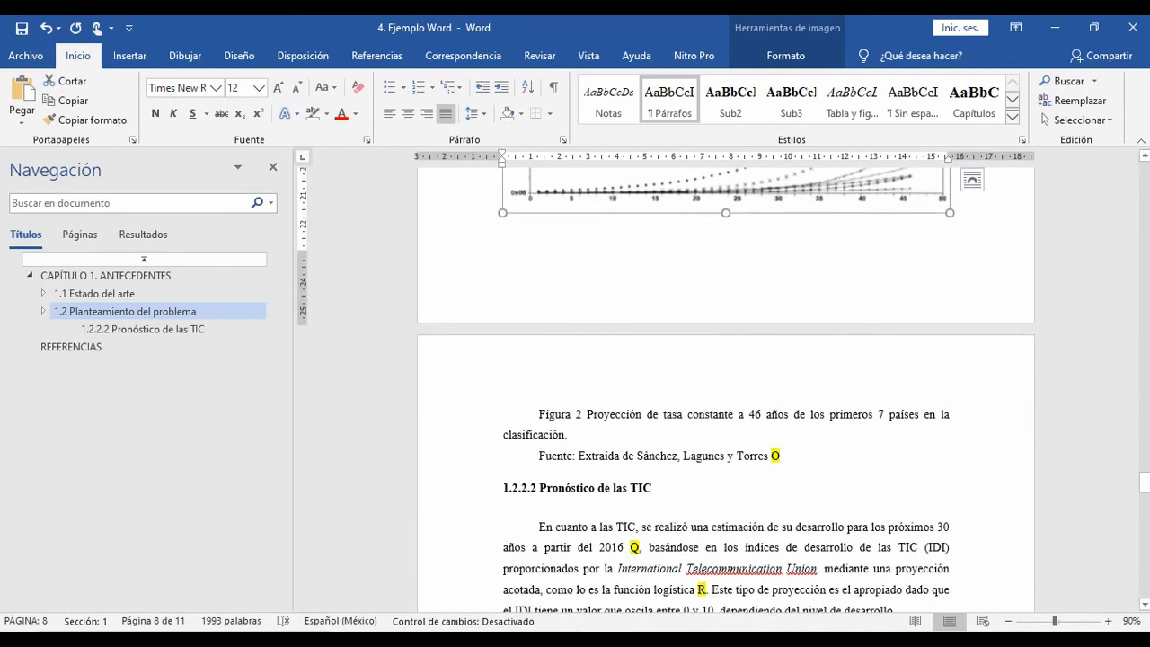
drag(587, 414, 567, 435)
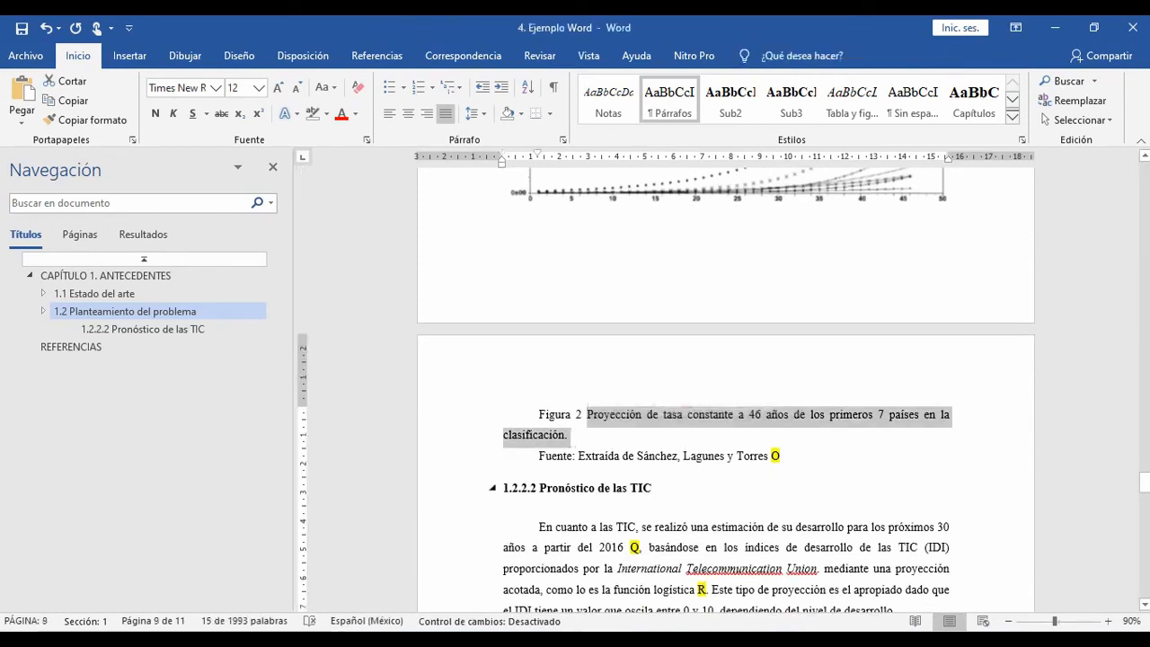
key(ctrl+x)
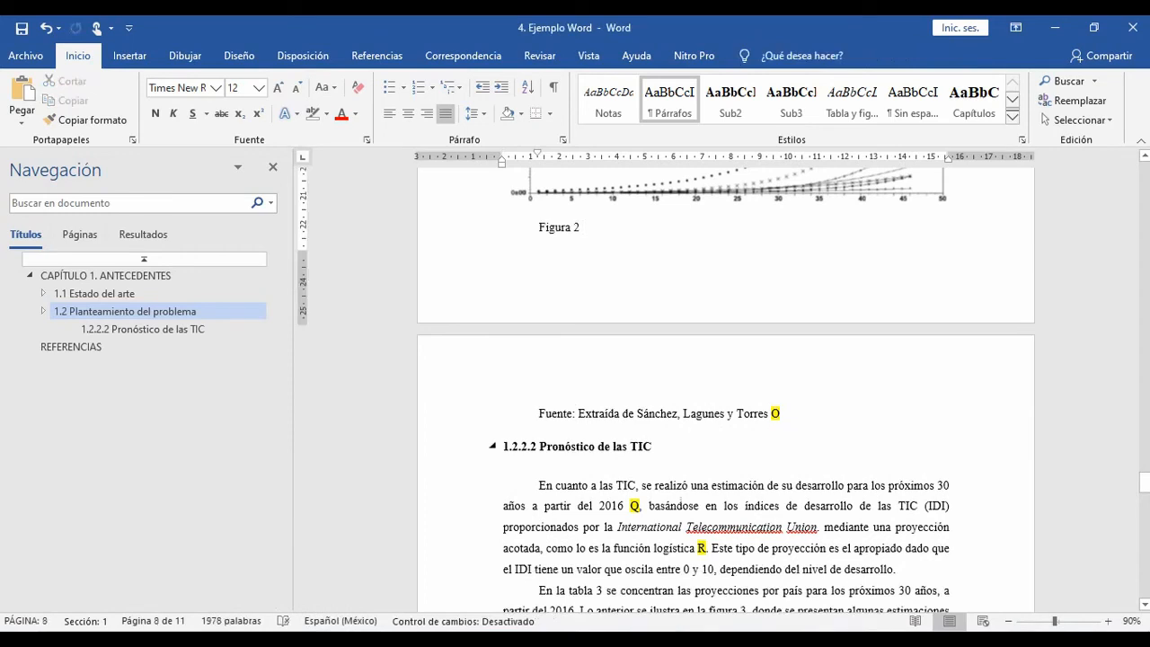
key(shift+Home)
key(Delete)
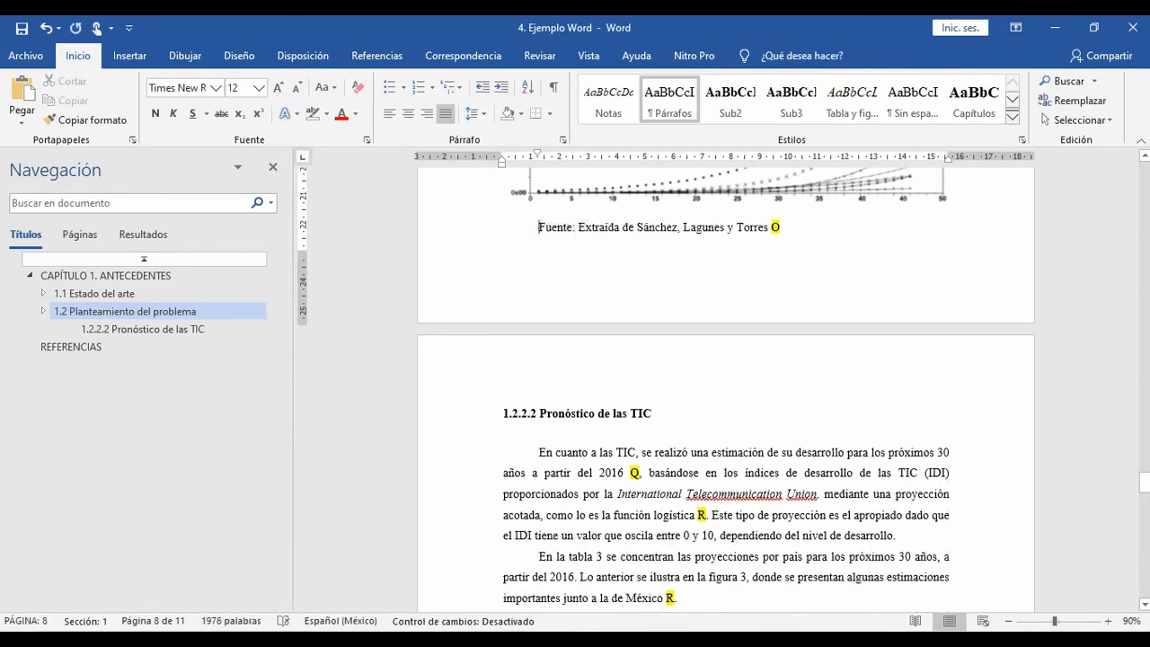
Step: Insert an automatic caption labelled Figura below the chart "Proyección compuesta a 46 años", with the cut title pasted after the number
scroll(725, 360, up, 4)
click(725, 310)
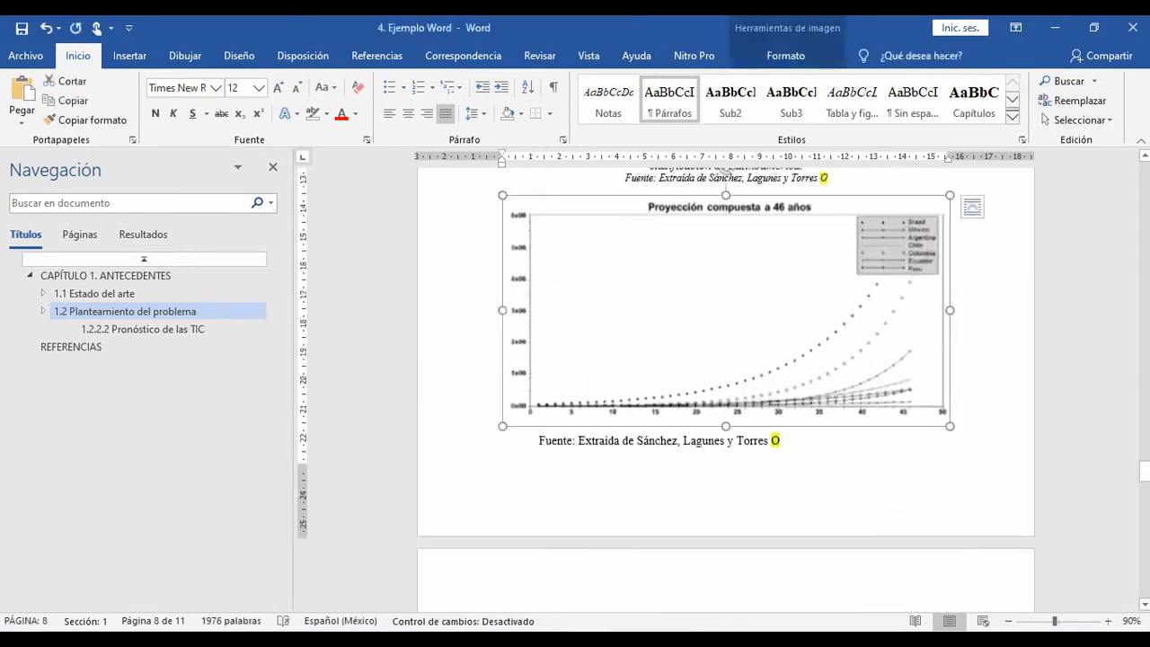
right_click(678, 286)
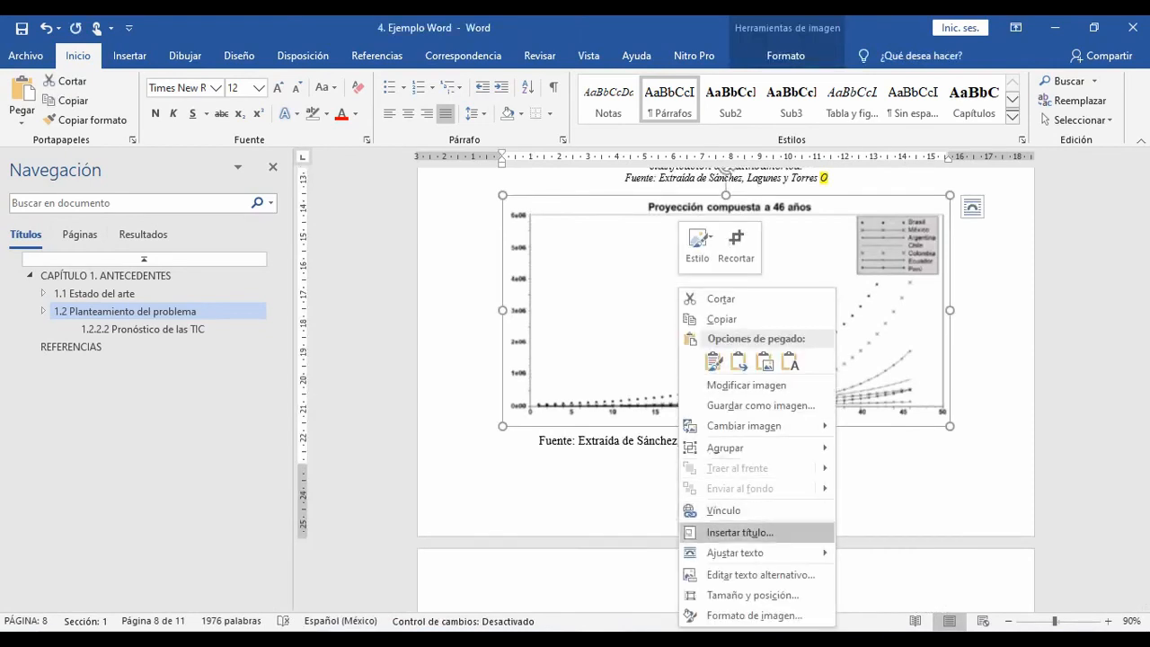
click(739, 532)
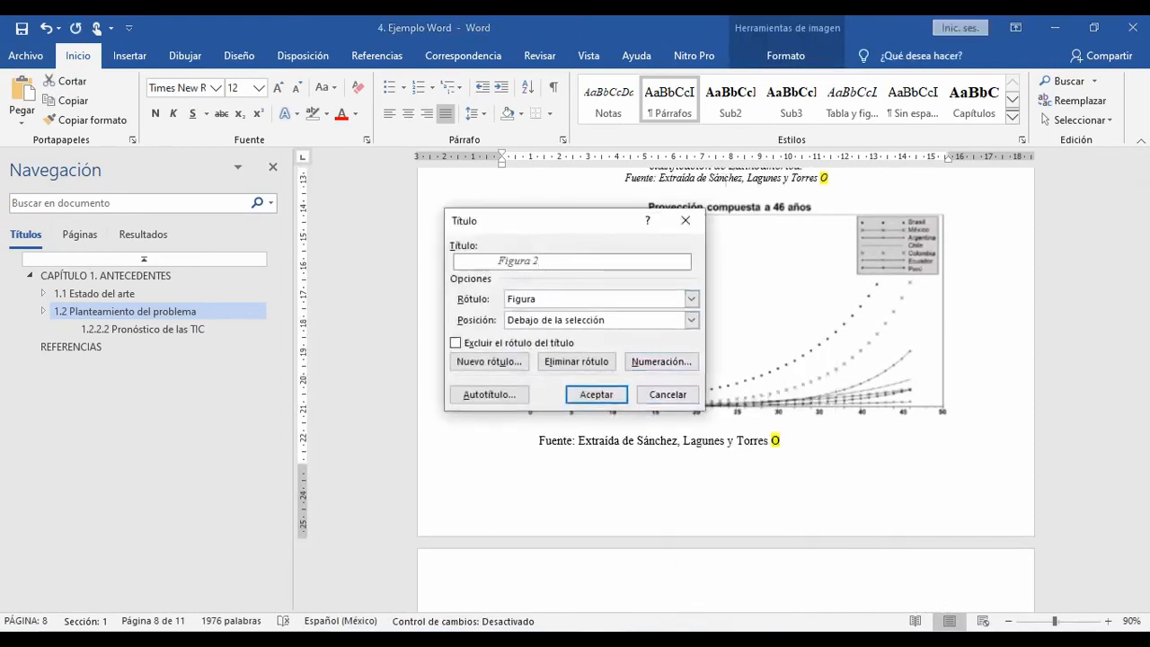
key(ctrl+v)
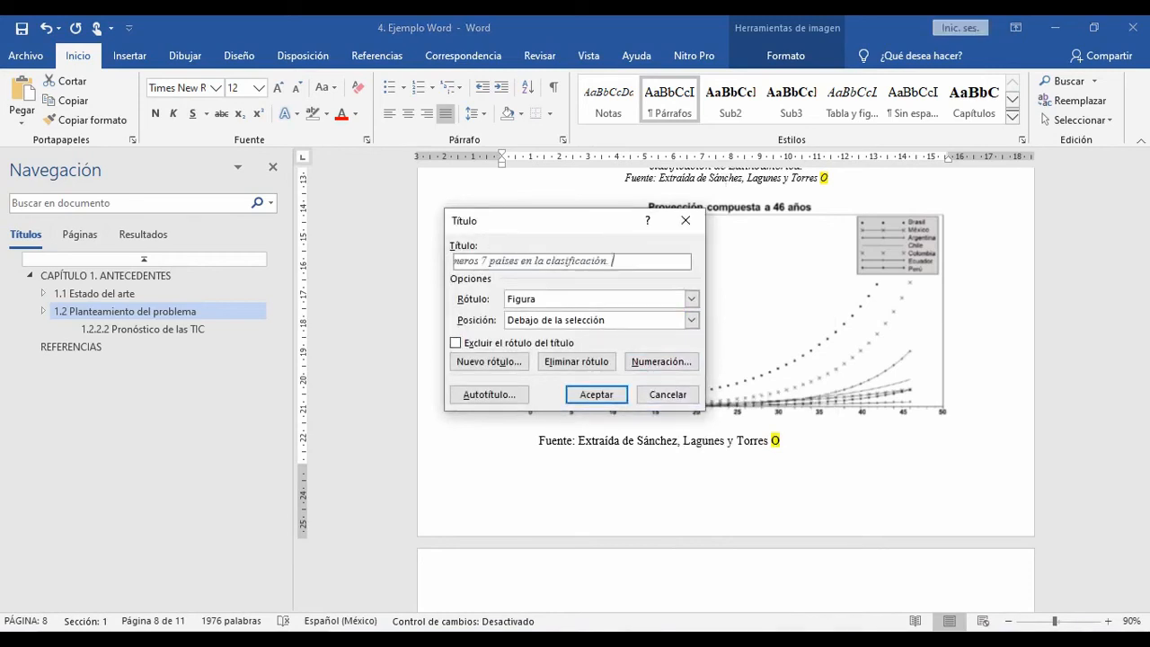
key(Home)
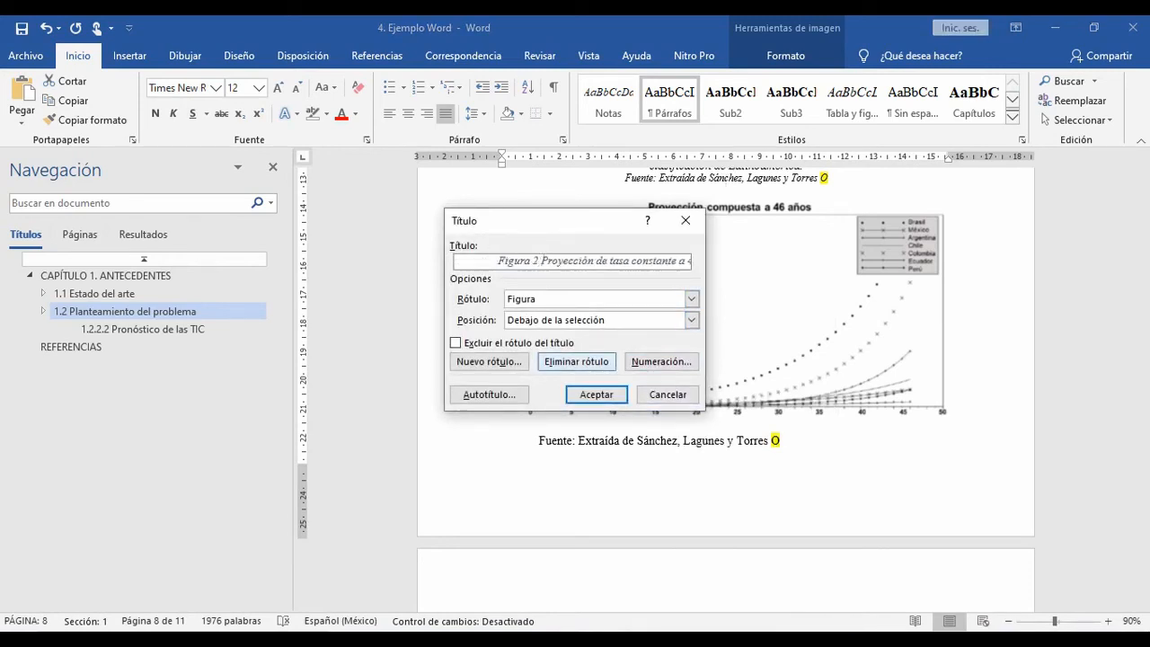
key(Return)
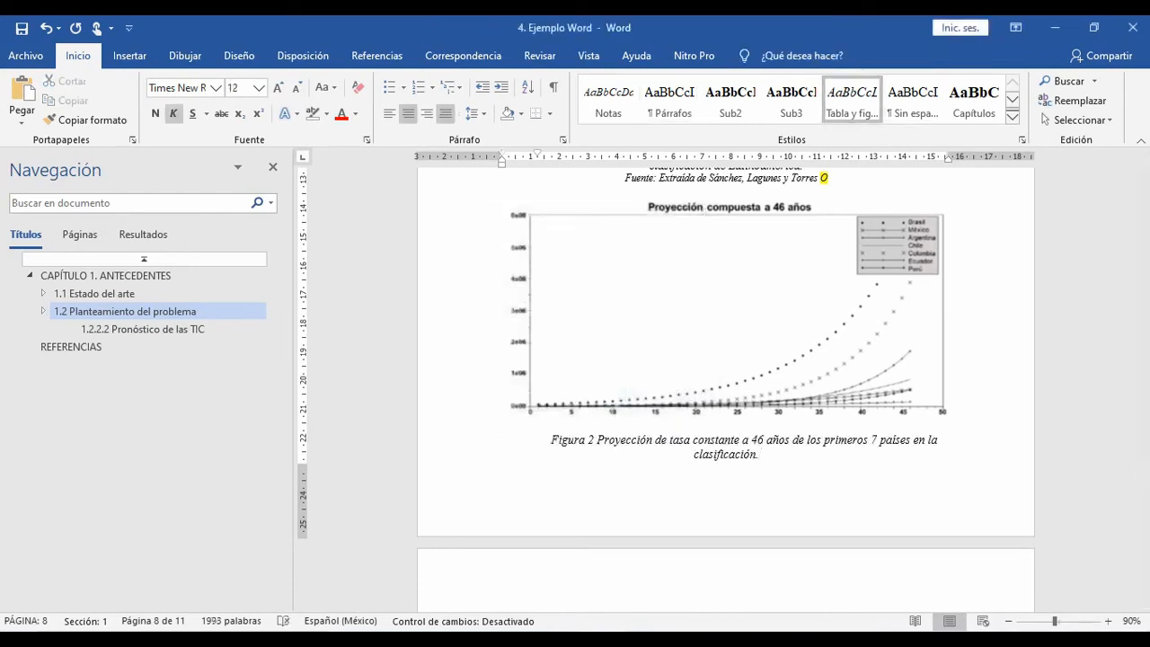
Step: Remove the space after the Figura 2 caption paragraph and apply the Notas style to its source line
click(471, 113)
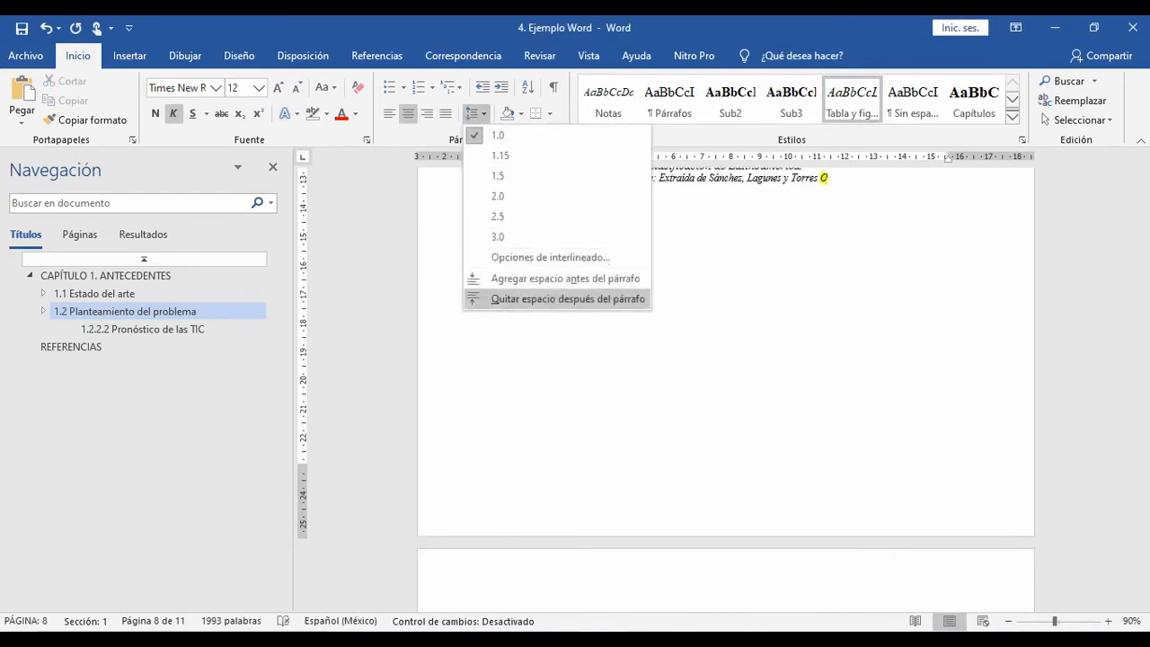
click(568, 299)
scroll(726, 389, down, 5)
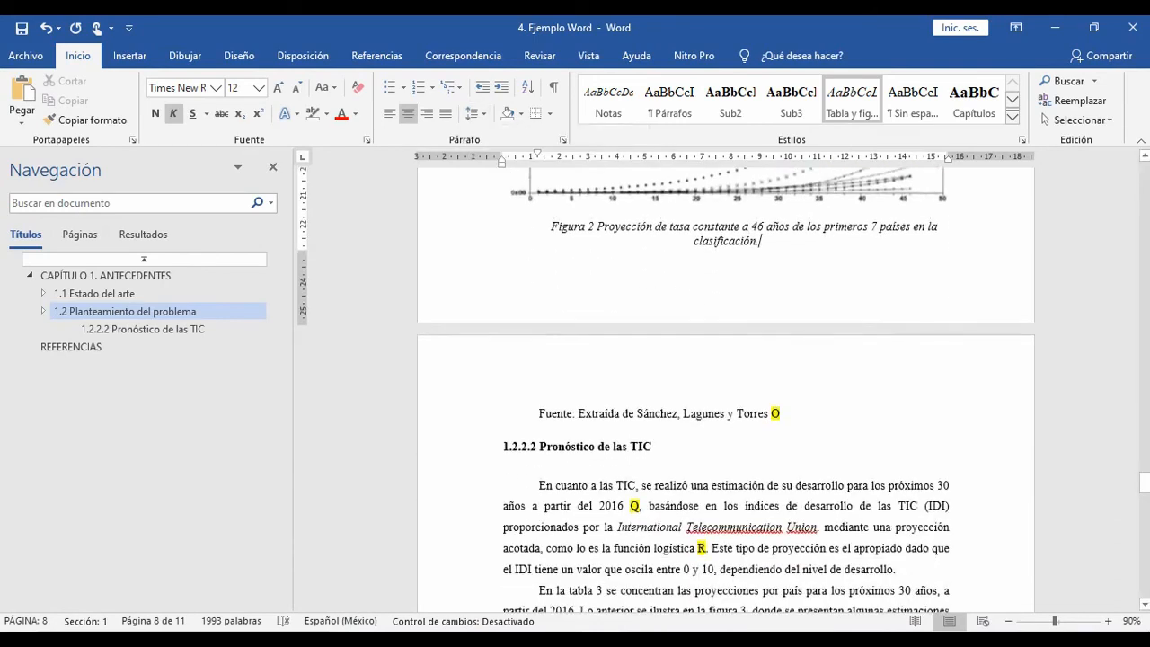
click(656, 414)
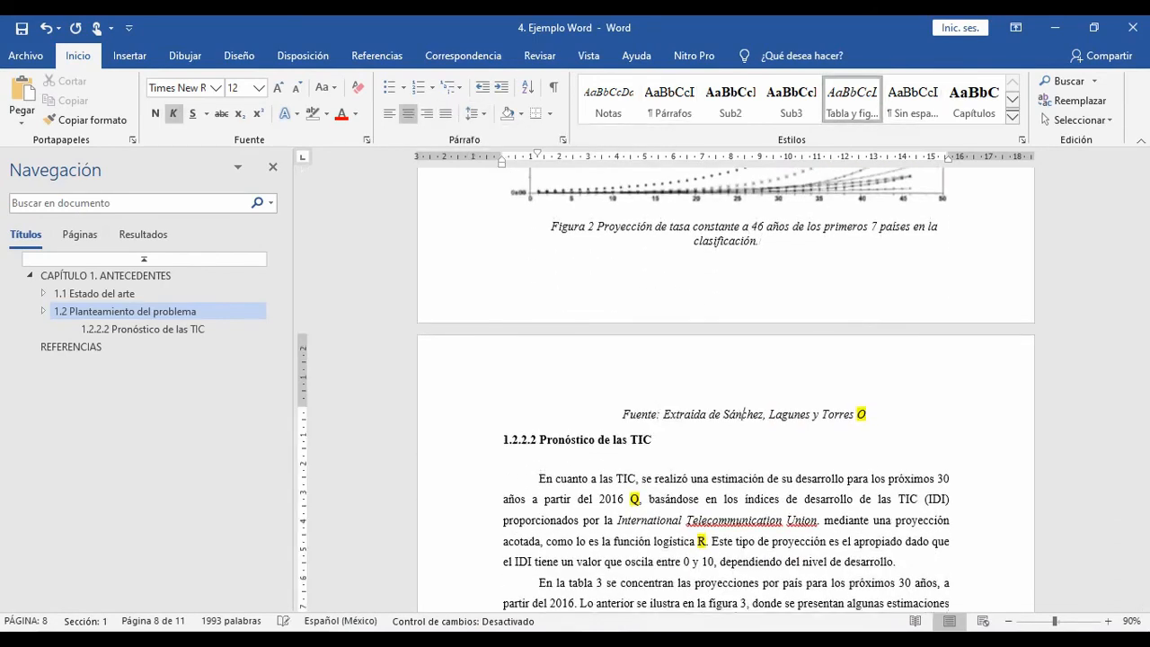
click(608, 101)
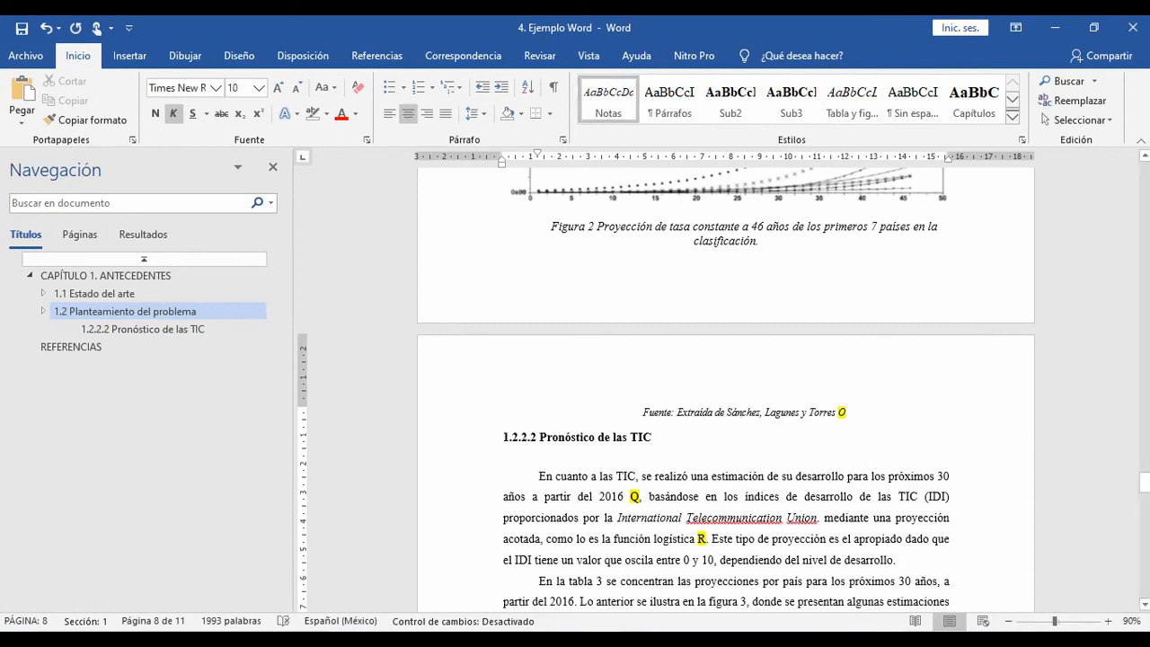
Step: In the sentence above the first chart, delete the manual reference "figuras 1 y 2" so it ends with "como se aprecia en la ."
scroll(725, 388, up, 3)
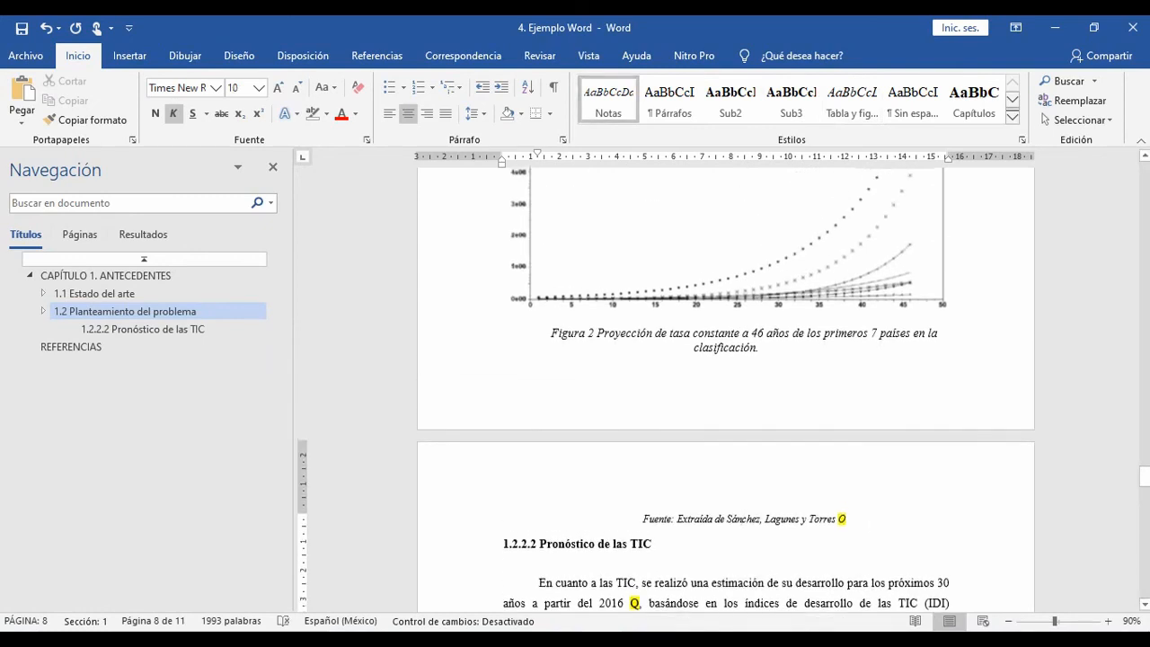
scroll(725, 388, up, 7)
scroll(725, 388, down, 3)
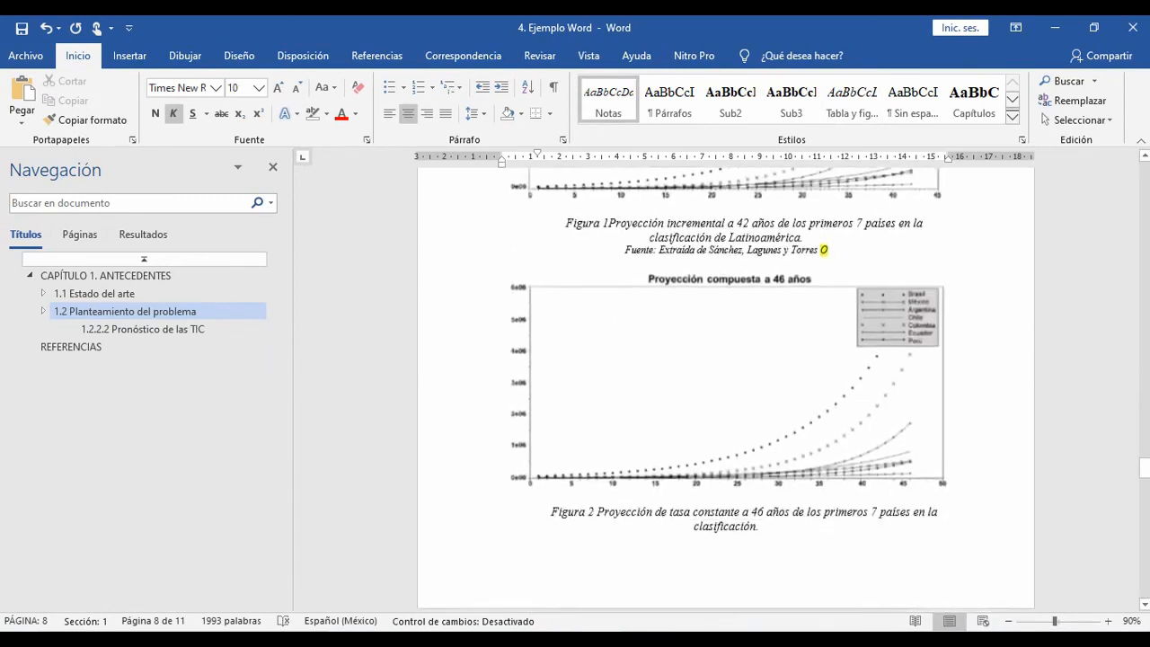
scroll(726, 387, down, 1)
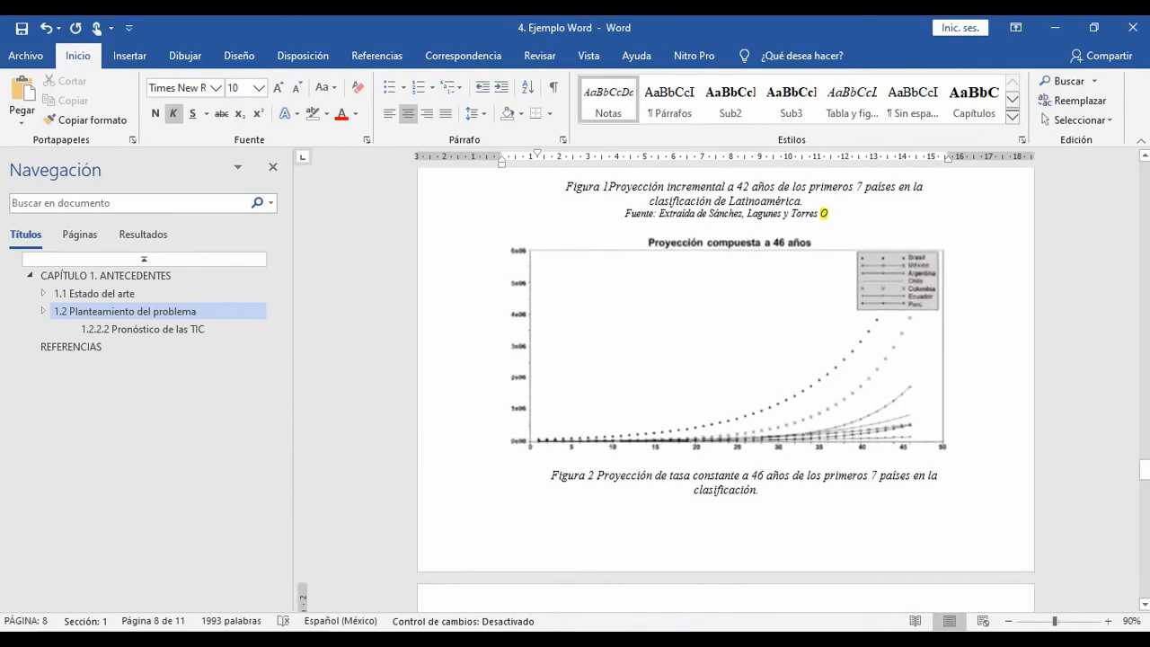
scroll(725, 388, up, 8)
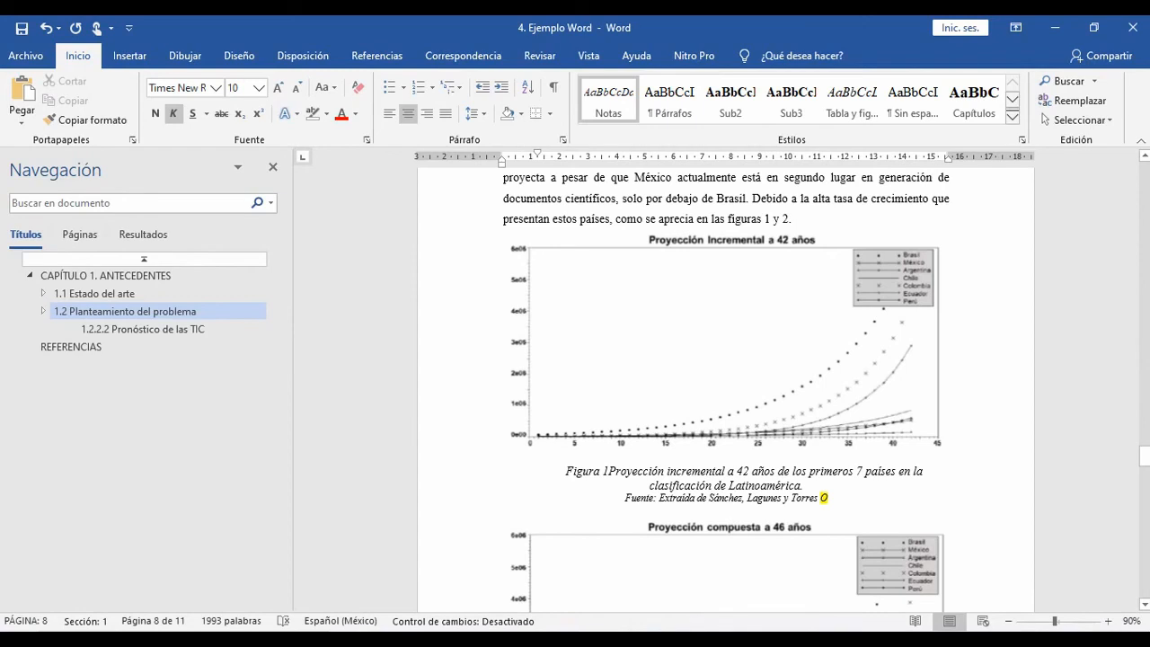
scroll(726, 388, up, 1)
click(762, 233)
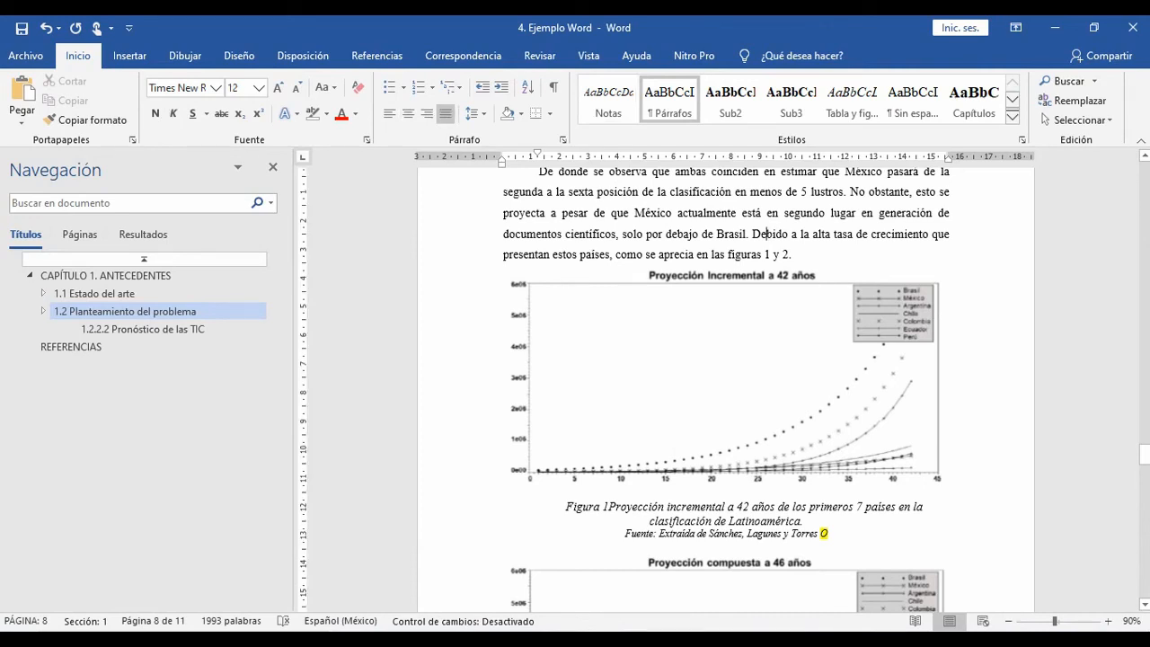
drag(764, 254, 788, 254)
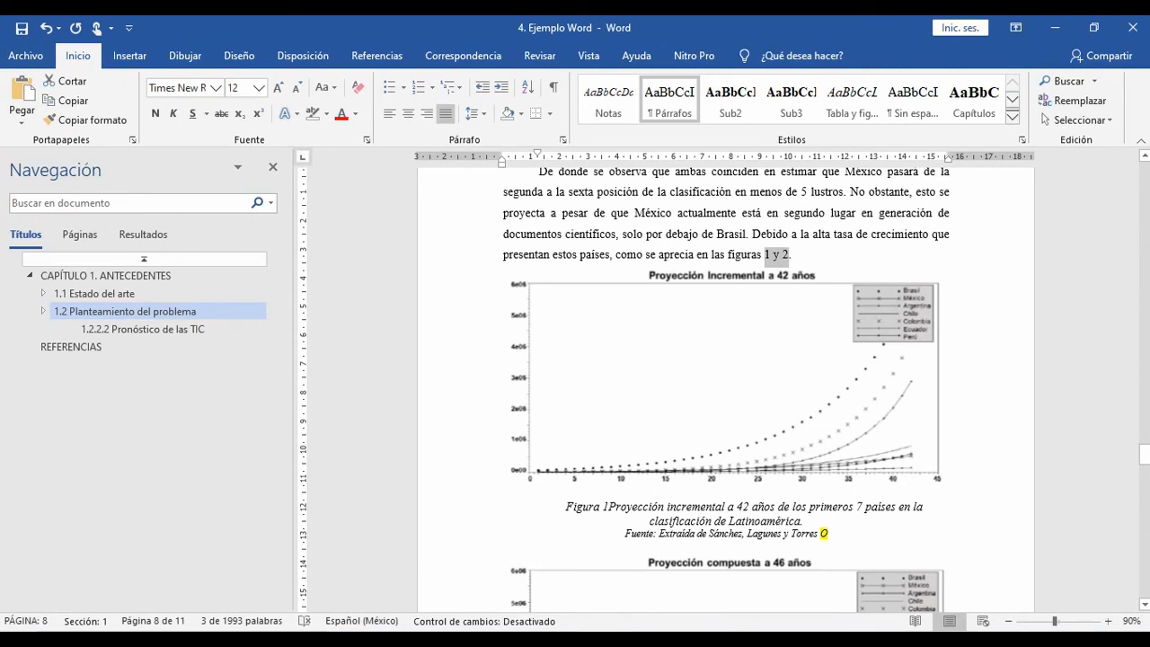
key(BackSpace)
key(BackSpace)
key(BackSpace)
key(BackSpace)
key(BackSpace)
key(BackSpace)
key(BackSpace)
key(BackSpace)
key(BackSpace)
key(BackSpace)
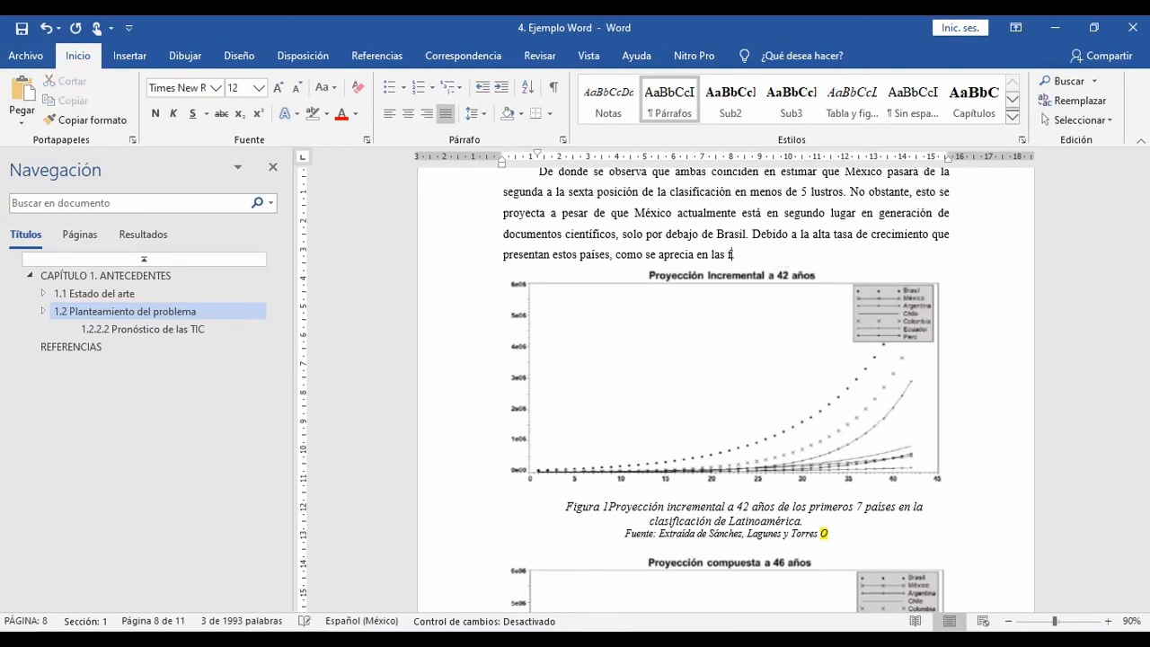
key(BackSpace)
text(.)
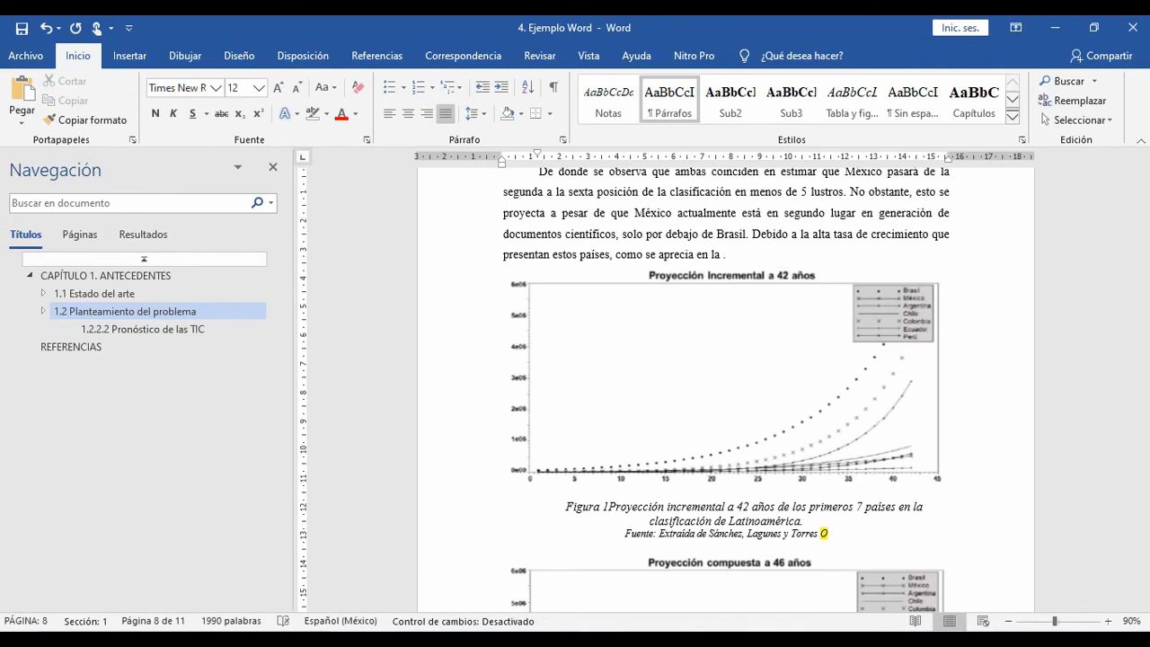
Step: Insert a hyperlinked cross-reference to Figura 1 after "como se aprecia en la", using type Figura and "Solo rótulo y número"
click(376, 55)
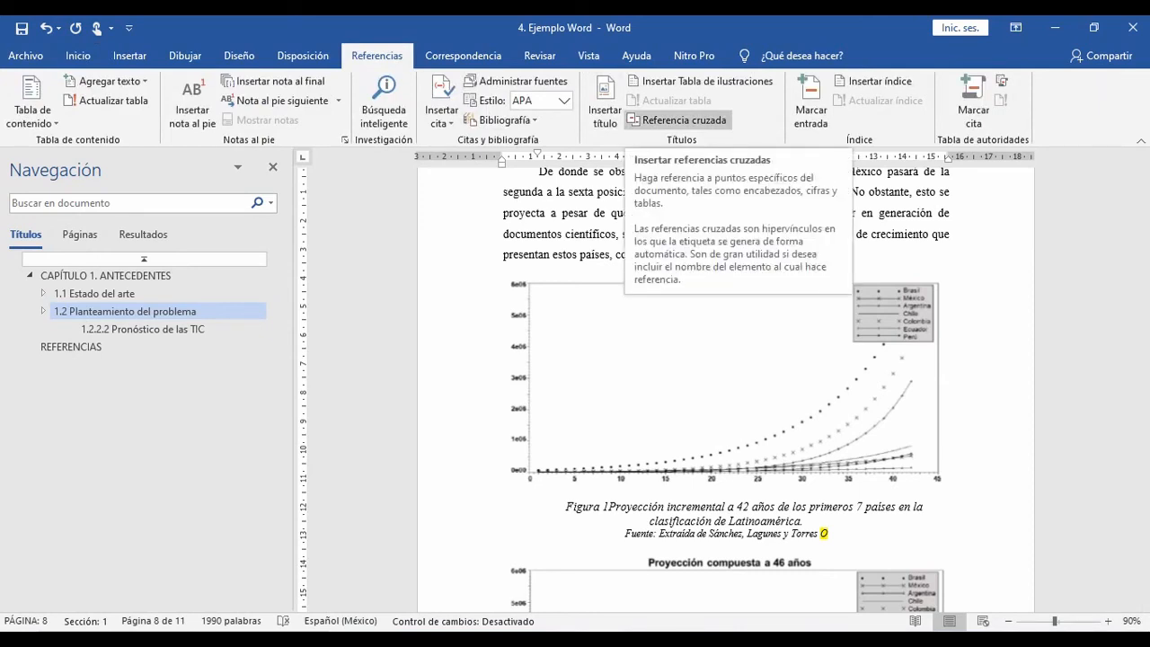
click(678, 120)
click(305, 214)
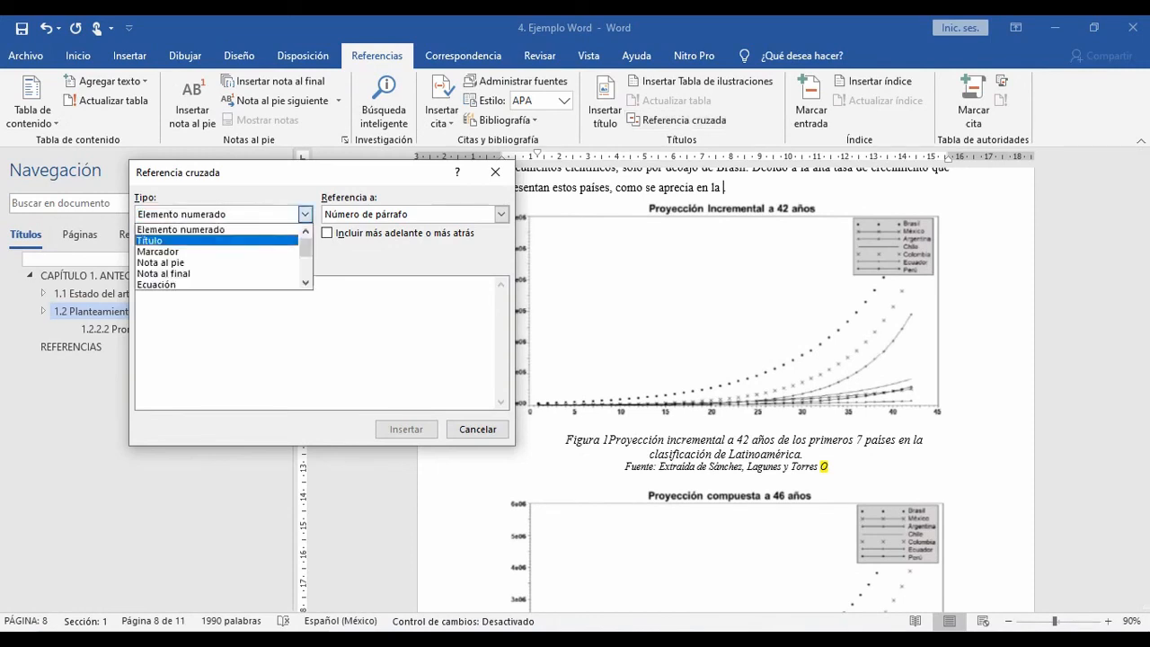
click(305, 283)
click(305, 283)
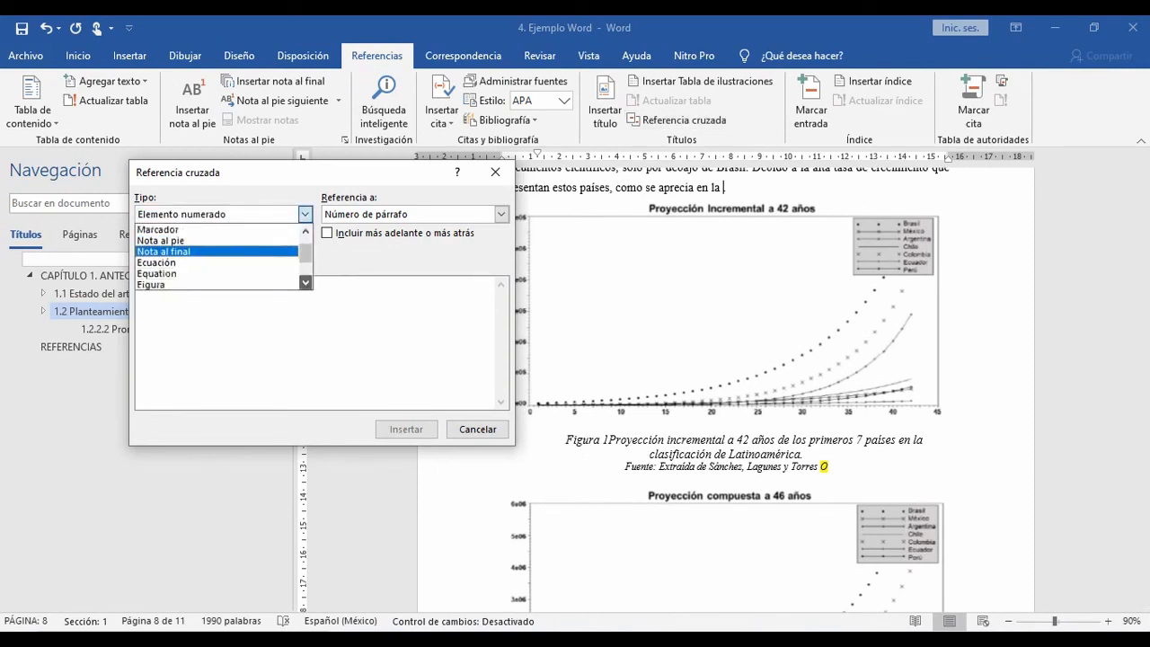
click(306, 283)
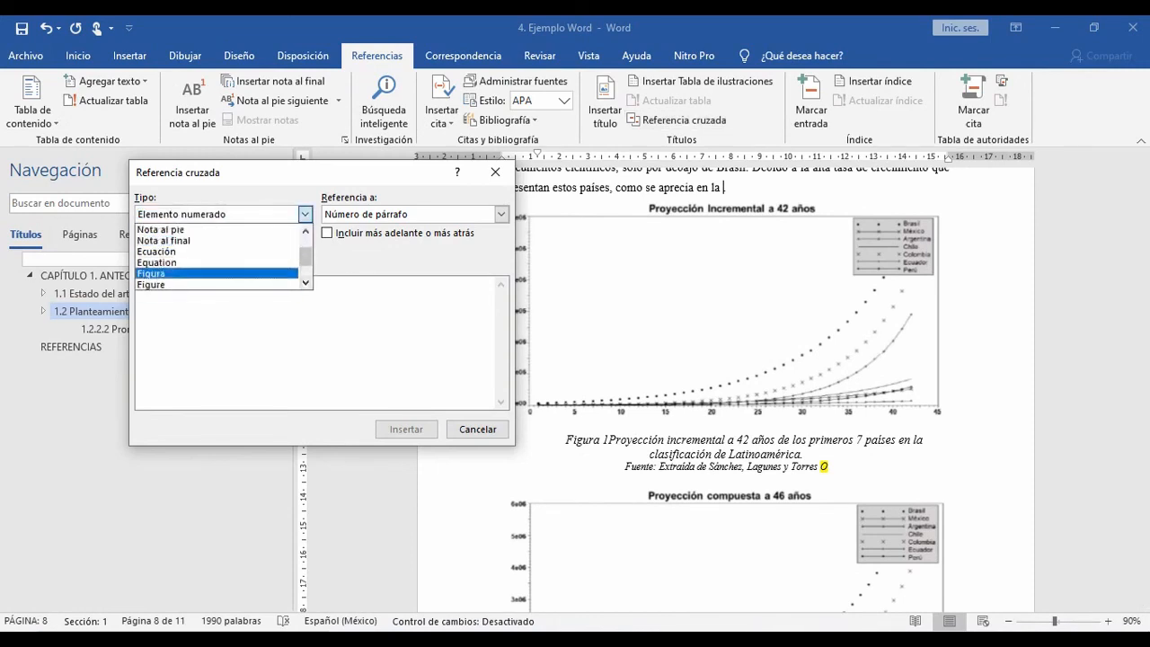
click(220, 273)
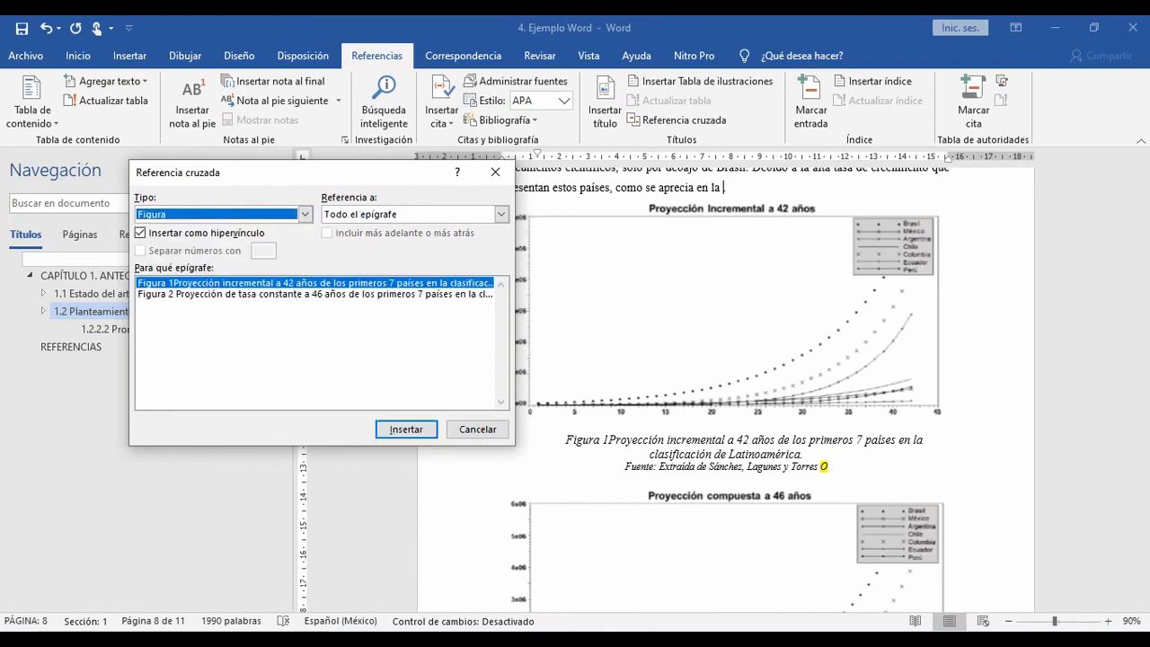
click(500, 214)
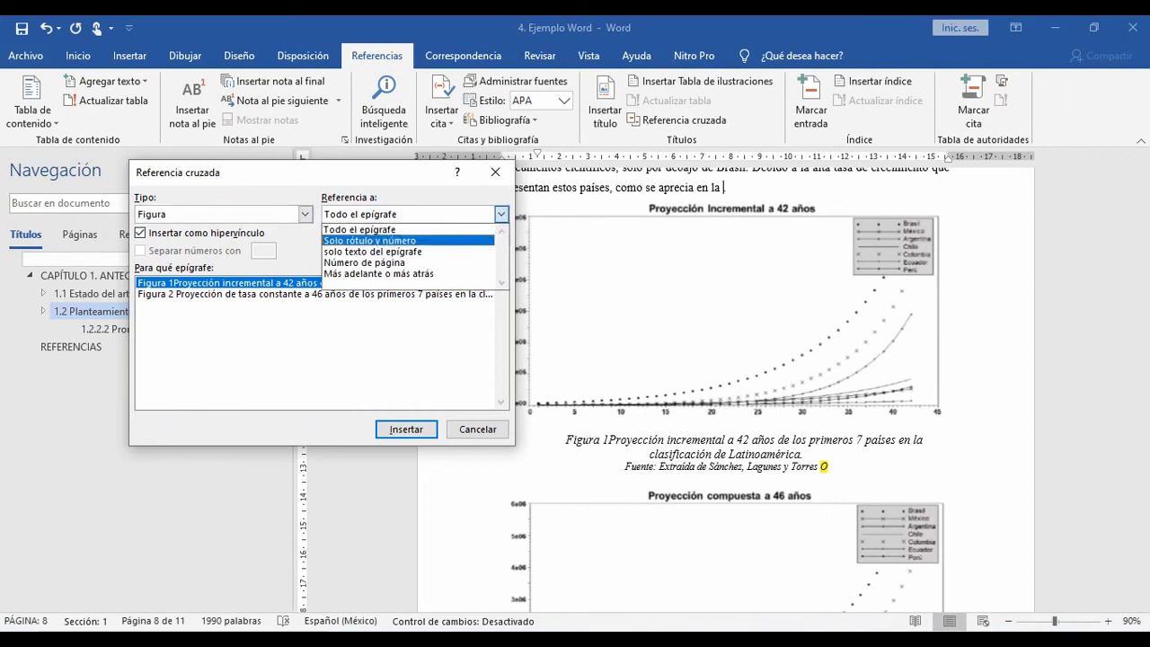
click(370, 241)
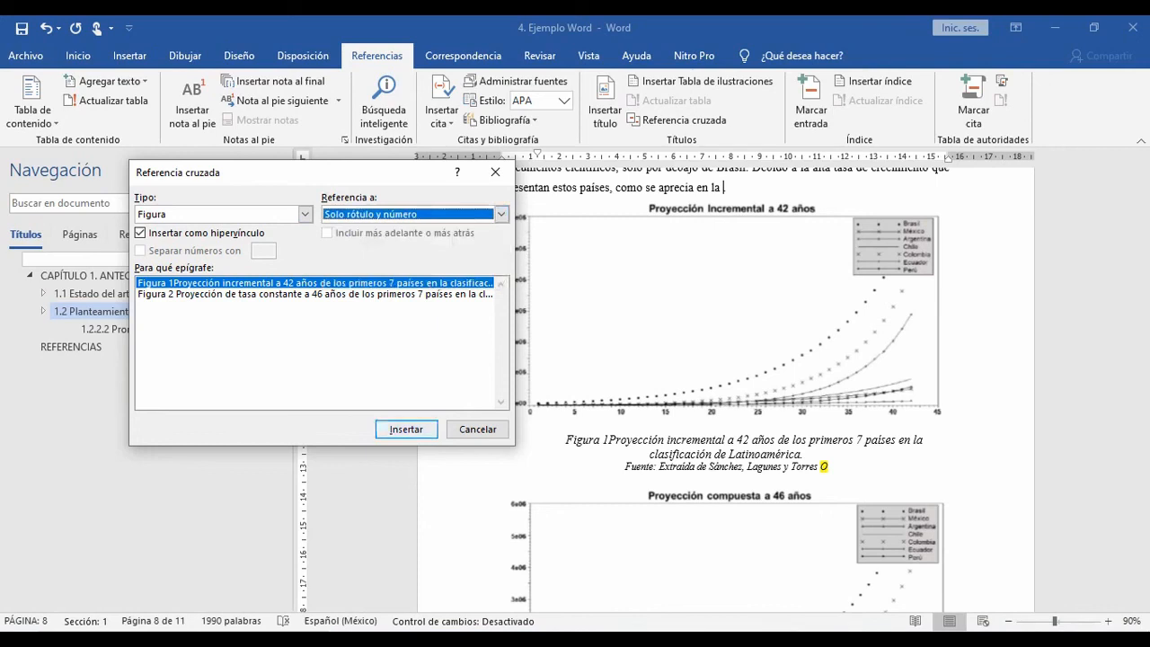
click(406, 428)
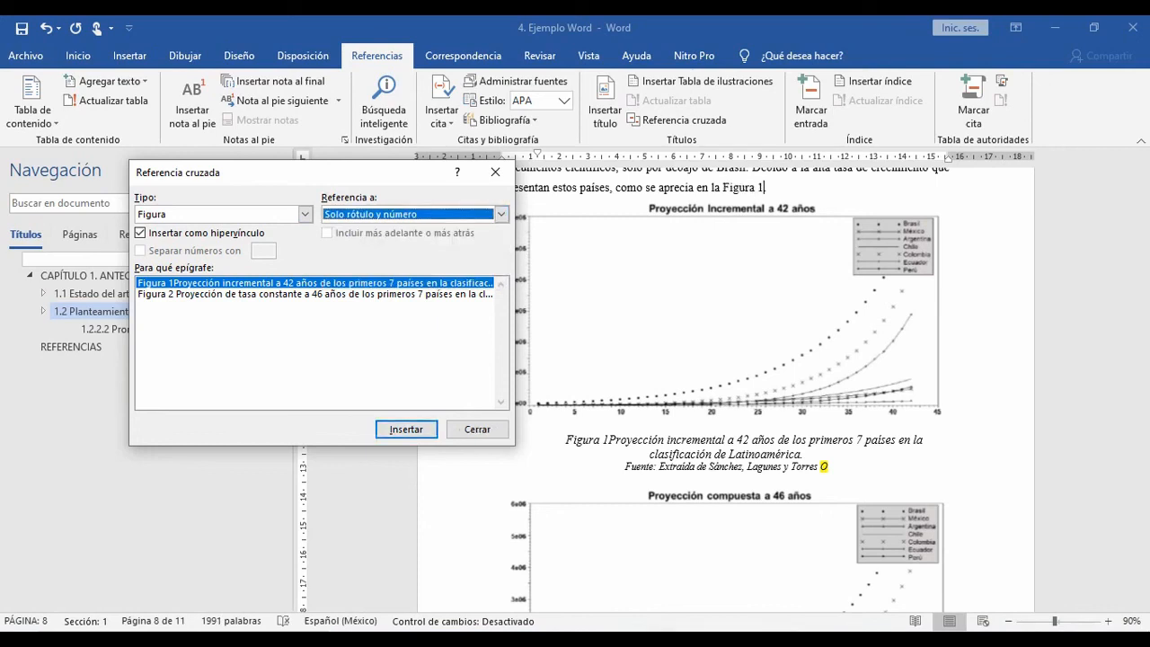
Step: Insert a cross-reference to Figura 2 with only its label and number right after the Figura 1 reference, and finish inserting references
click(314, 293)
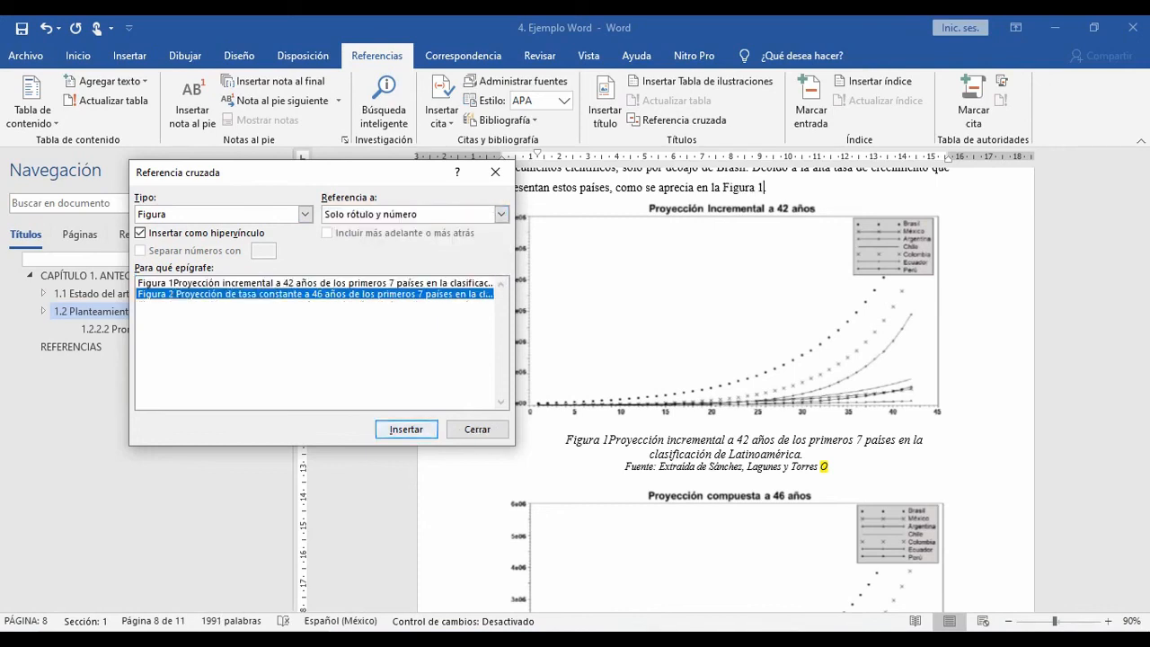
click(406, 428)
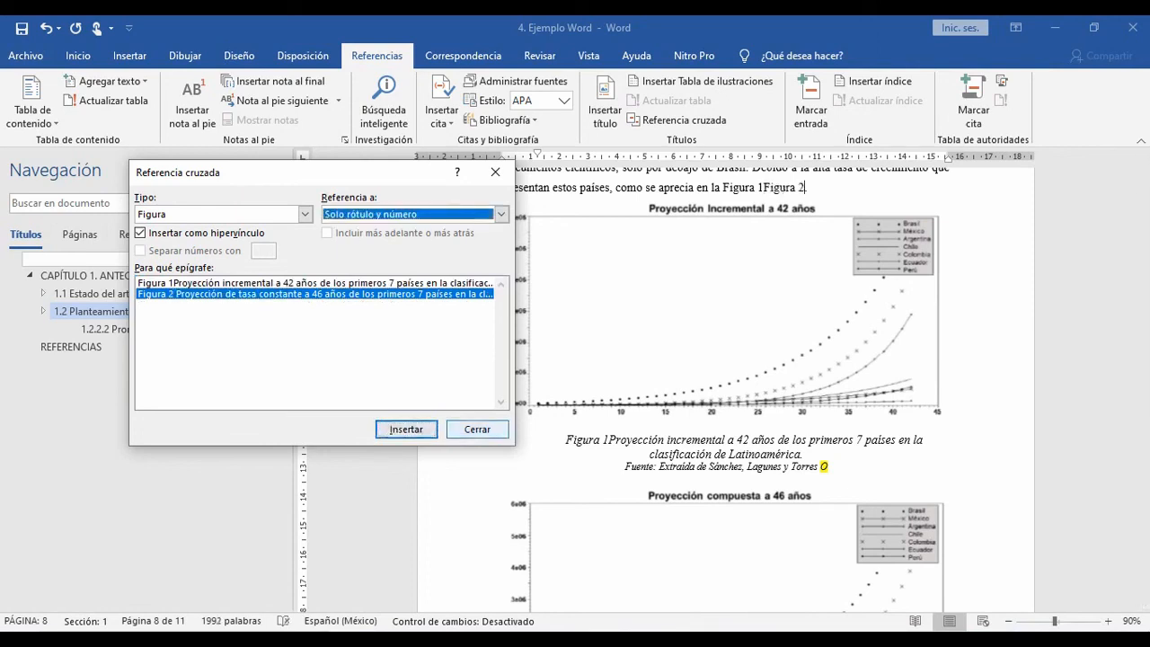
click(315, 283)
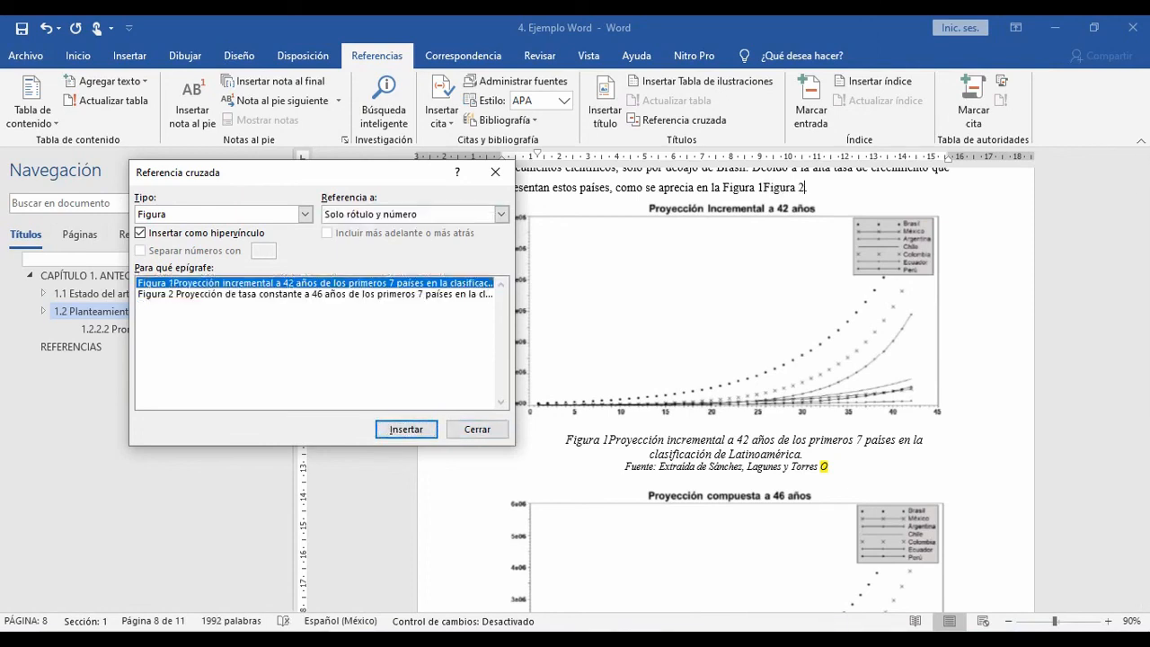
click(315, 293)
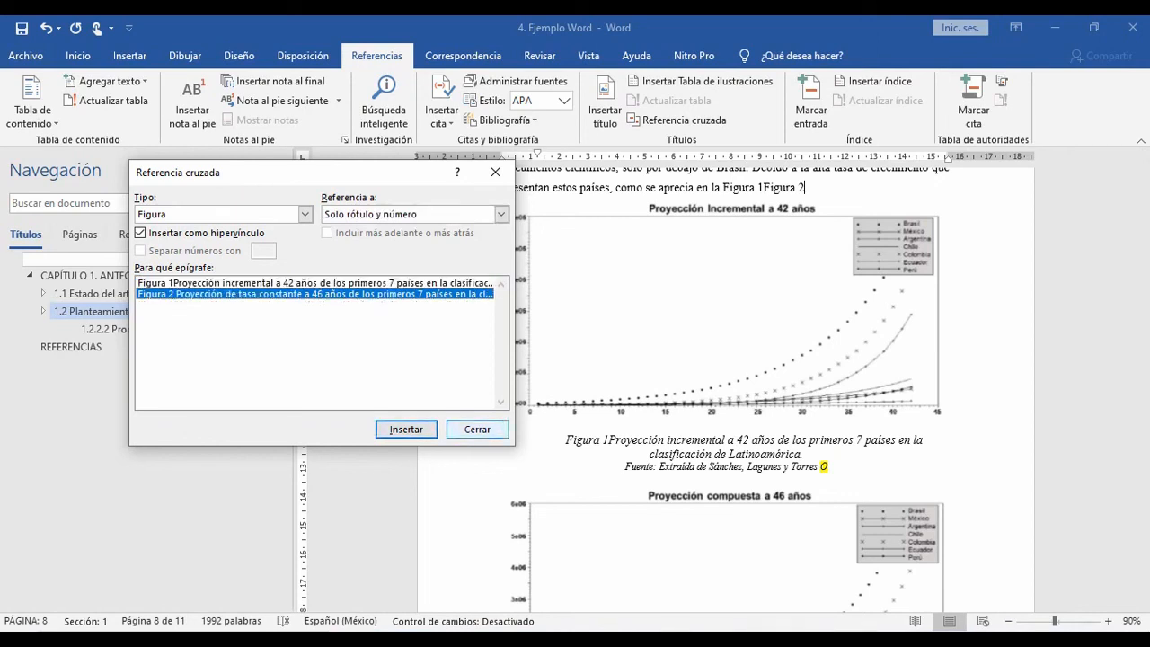
click(477, 429)
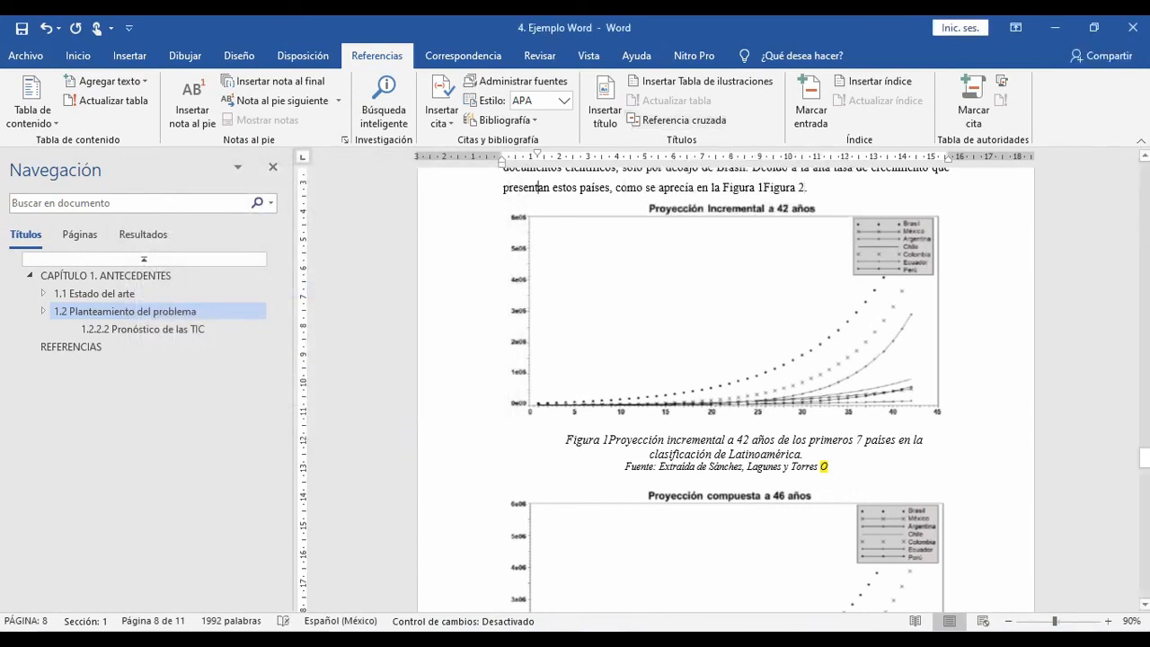
Step: Separate the Figura 1 and Figura 2 cross-references with " y " in the sentence above the first chart
click(763, 187)
text(y)
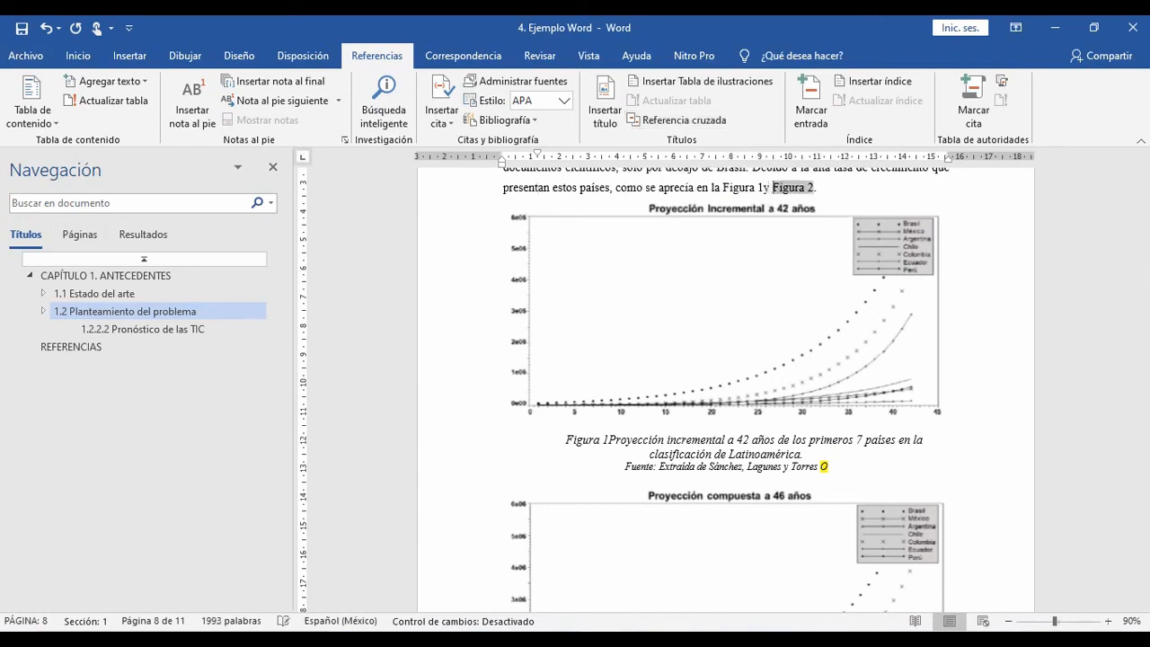
key(Left)
key(Left)
click(750, 187)
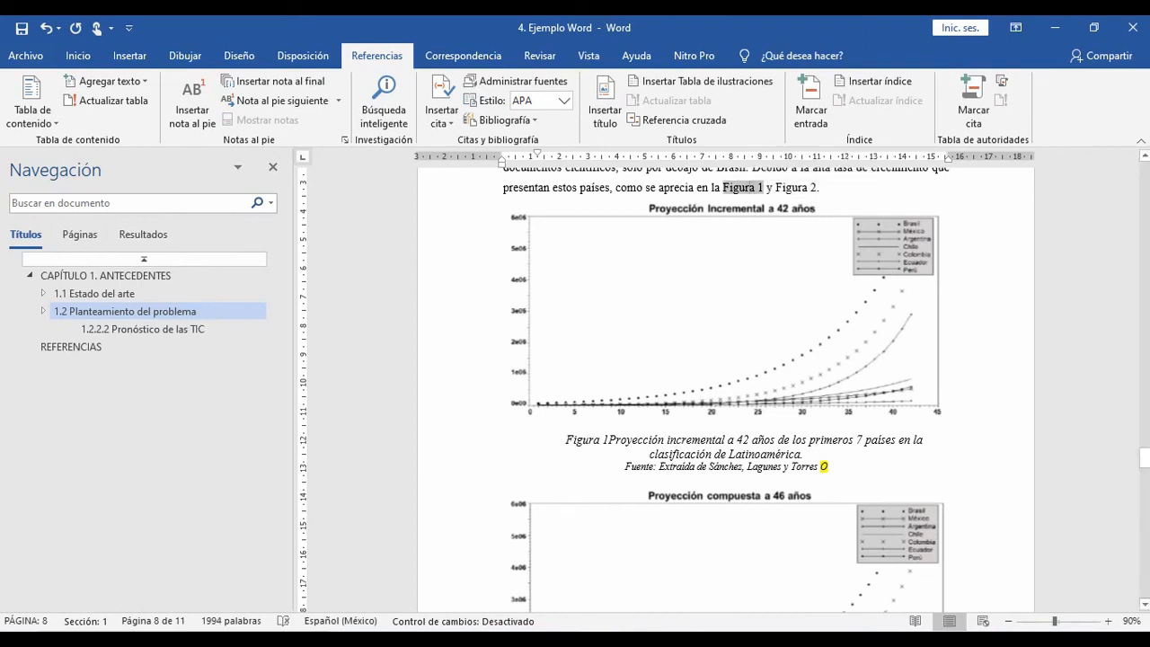
click(795, 187)
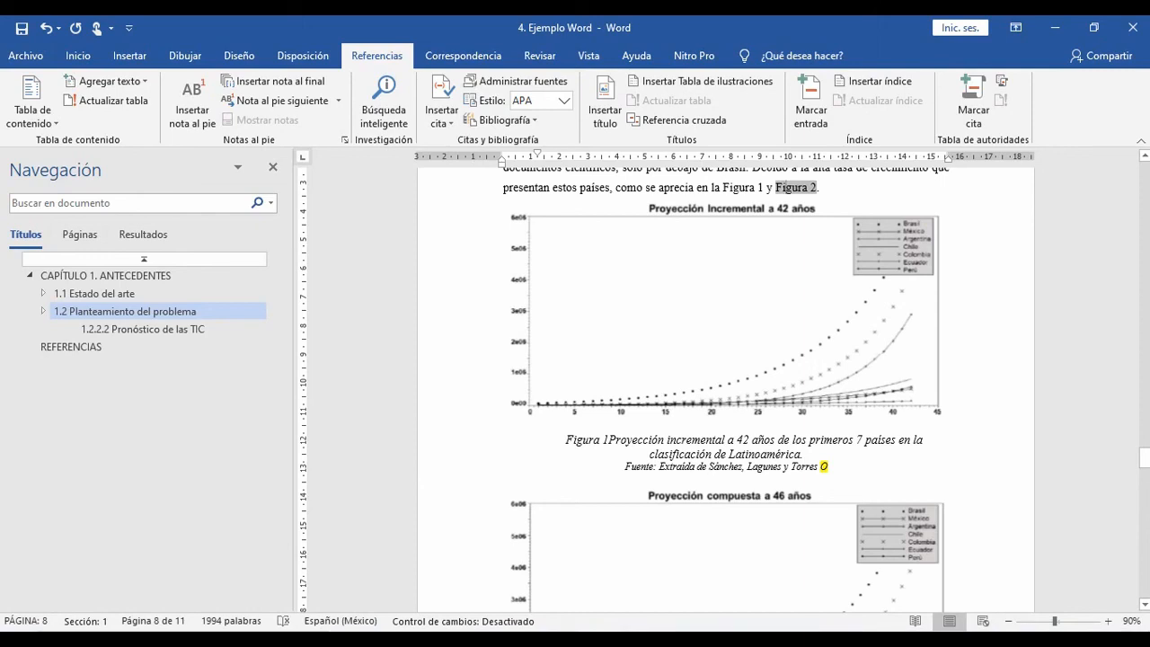
Step: View the captions offered for a cross-reference of type Tabla without inserting one
click(678, 120)
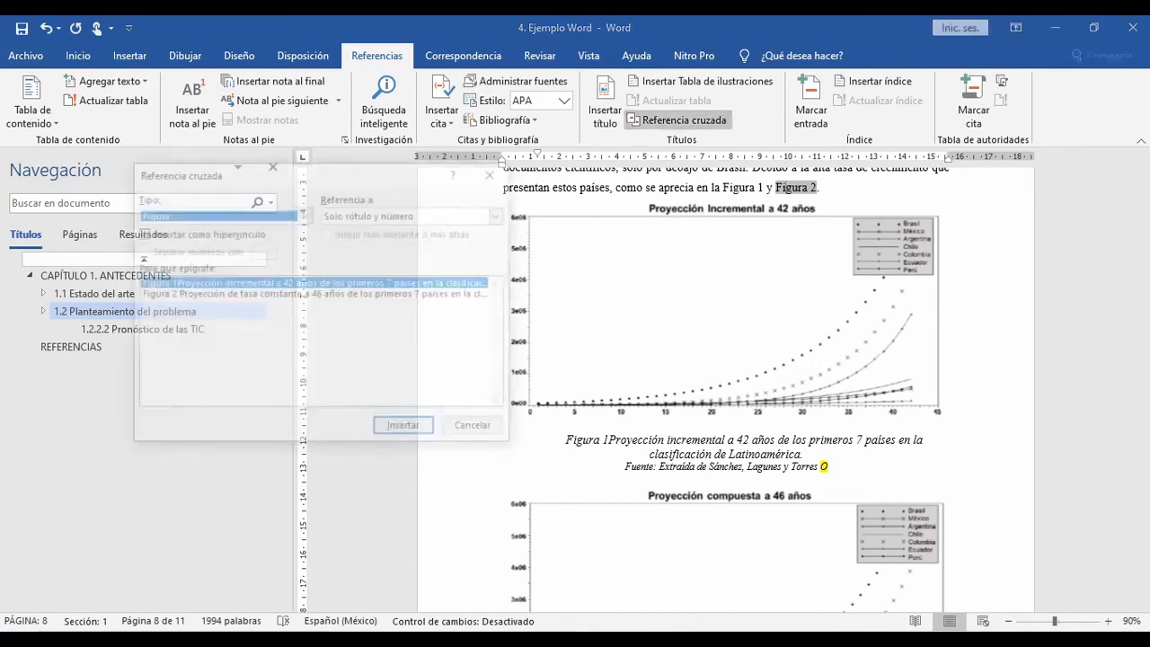
click(305, 215)
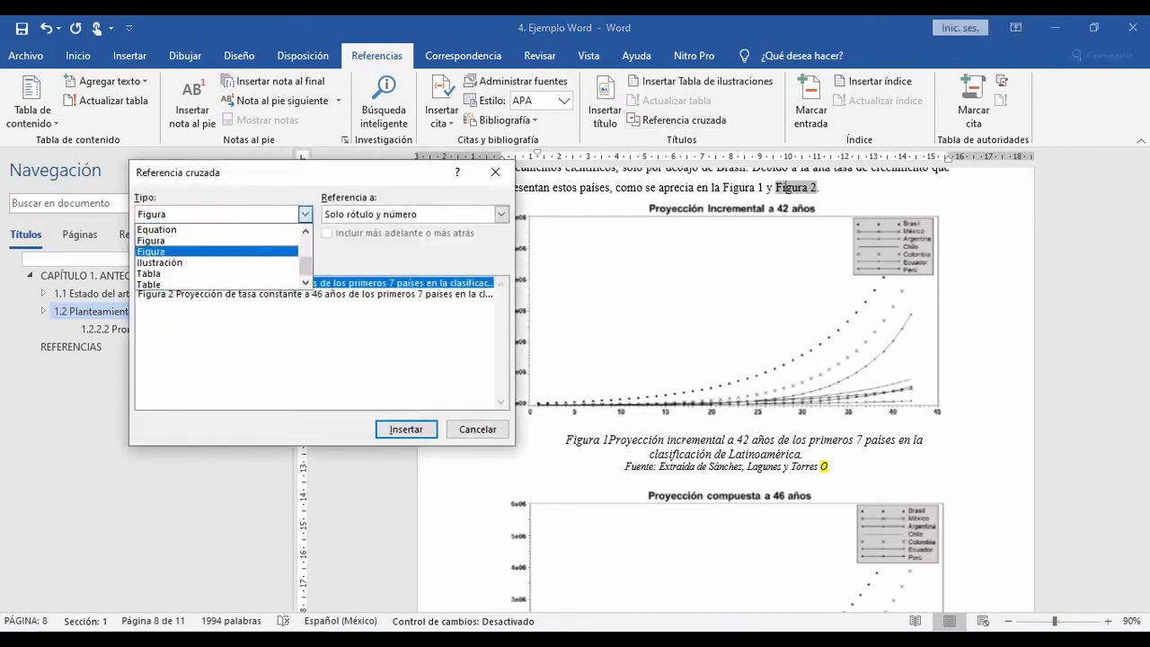
click(179, 272)
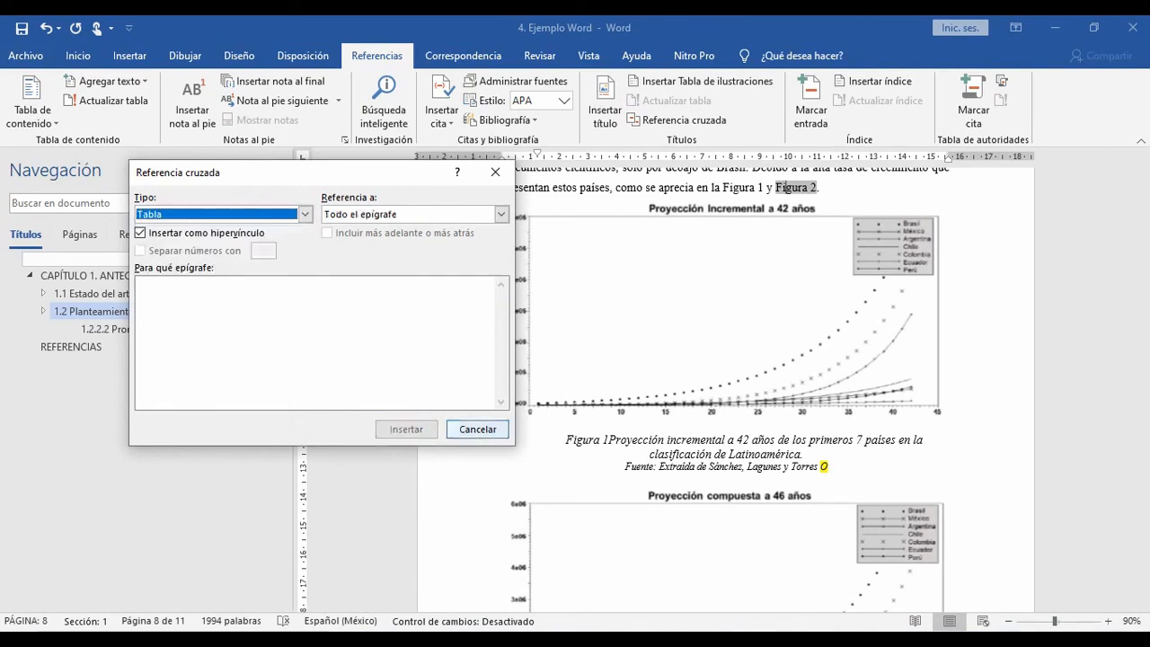
click(477, 428)
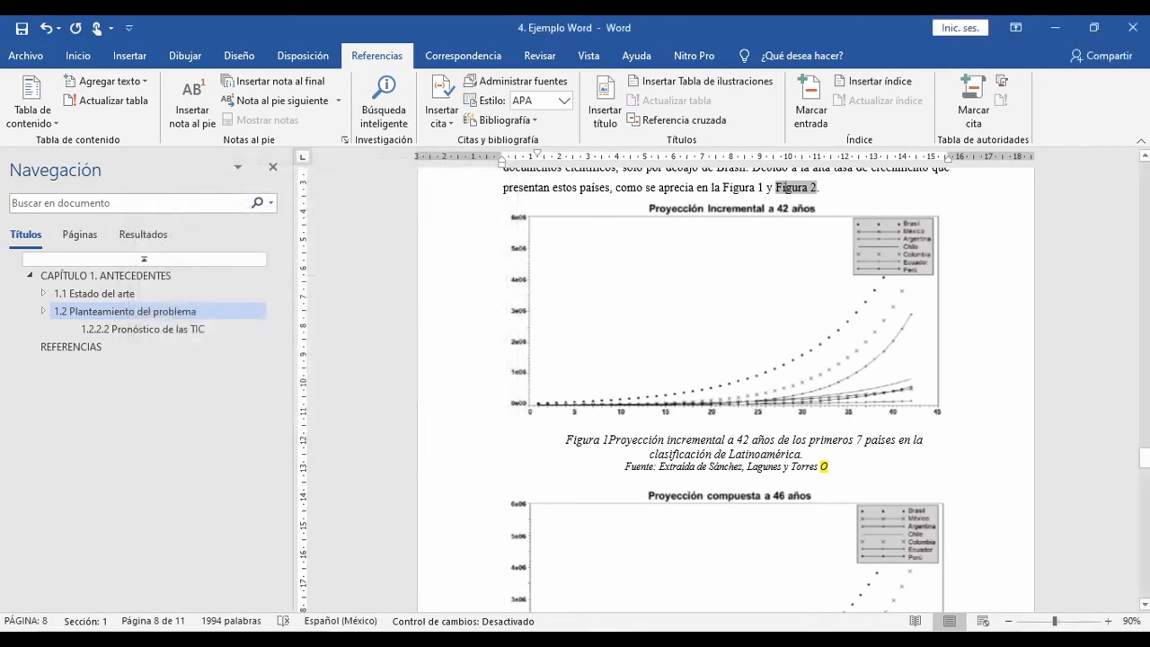
Step: Paste a copy of the first chart with its caption and source line above the "De donde se observa" paragraph, without the extra blank paragraph
scroll(724, 386, up, 1)
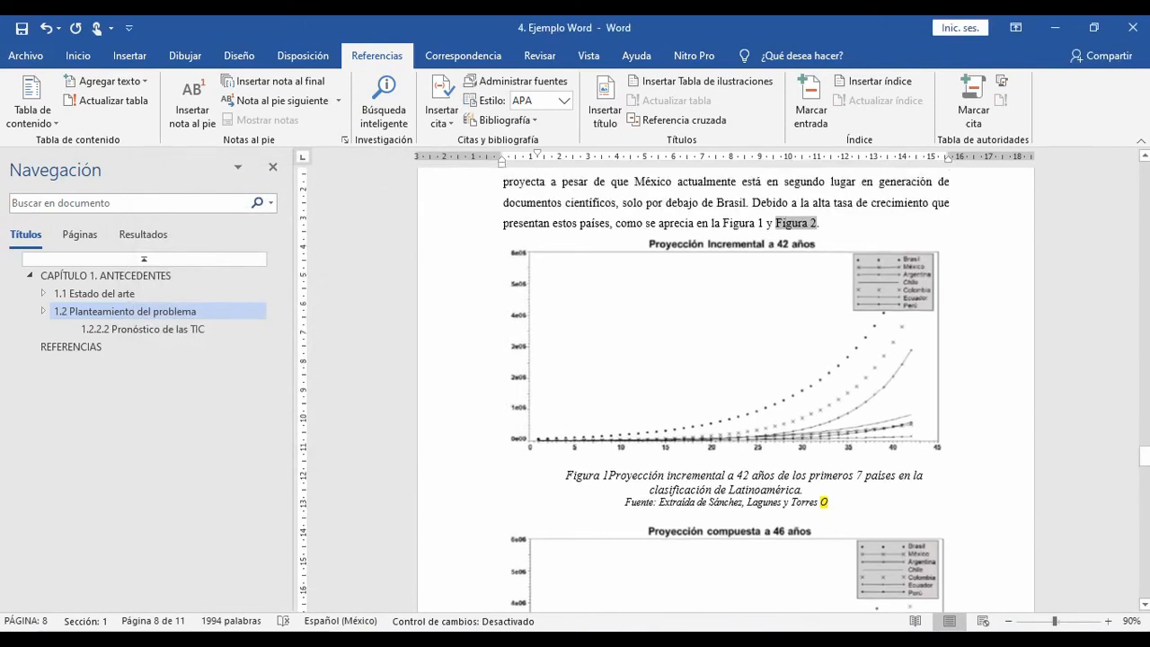
drag(829, 503, 521, 431)
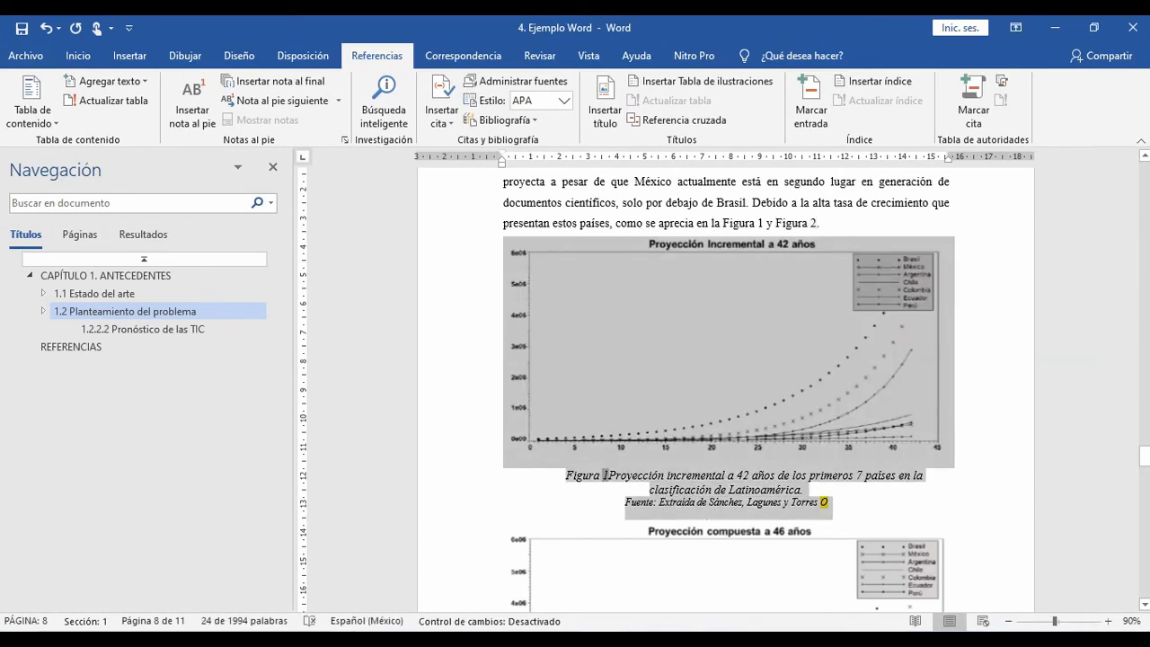
scroll(726, 390, up, 5)
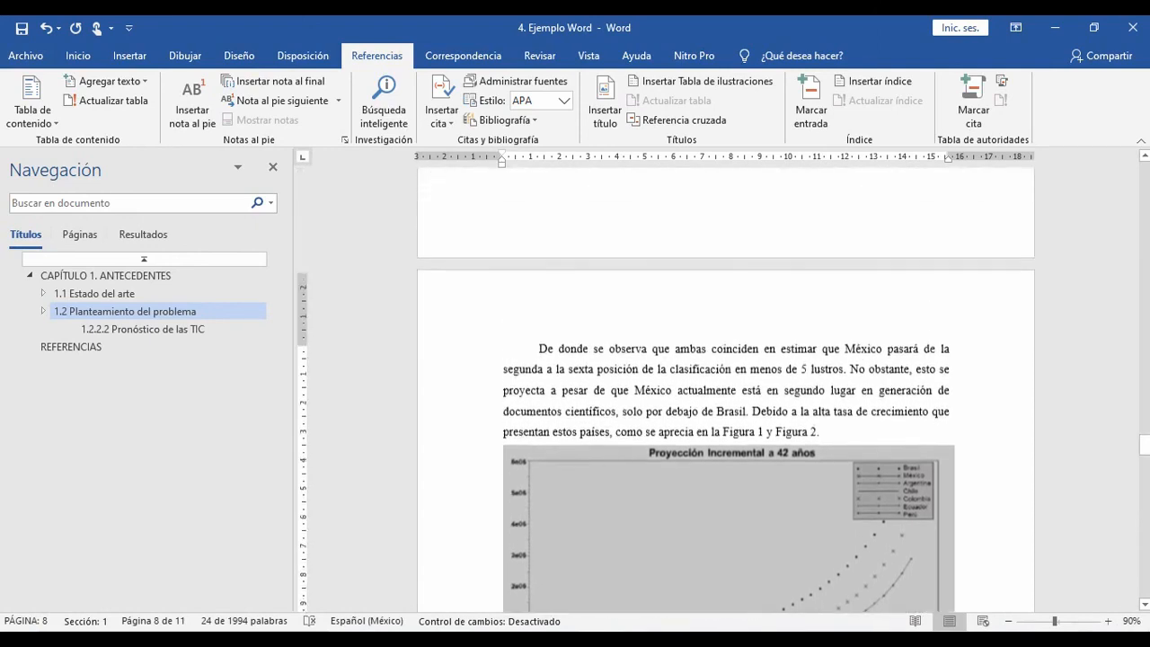
click(538, 352)
key(ctrl+v)
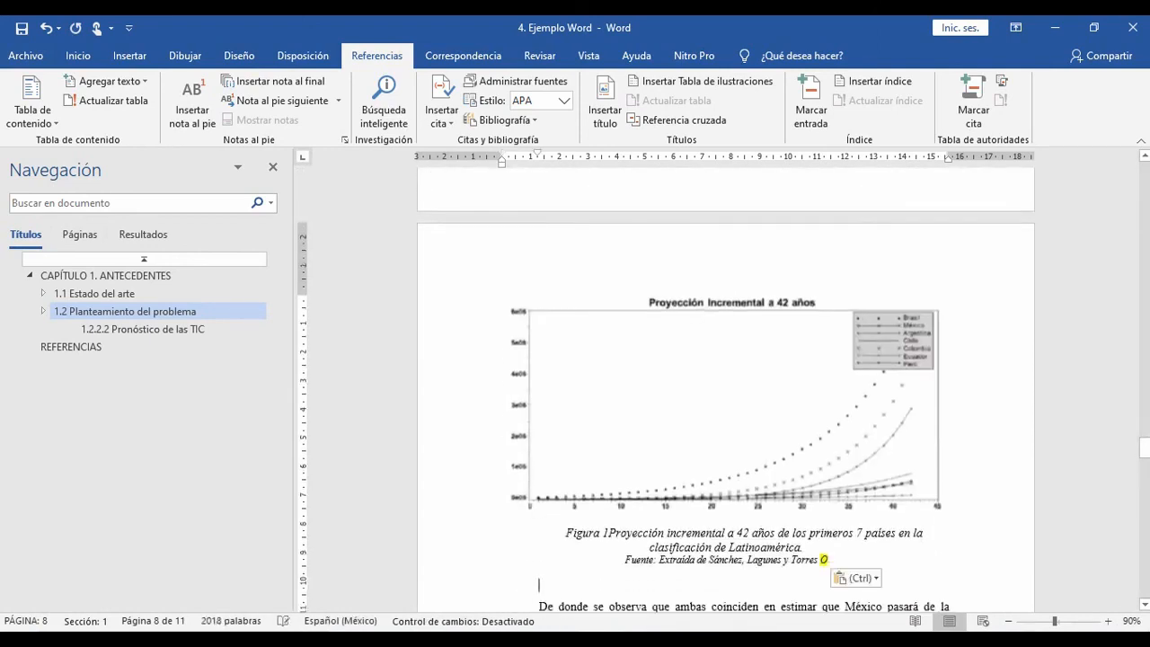
key(Delete)
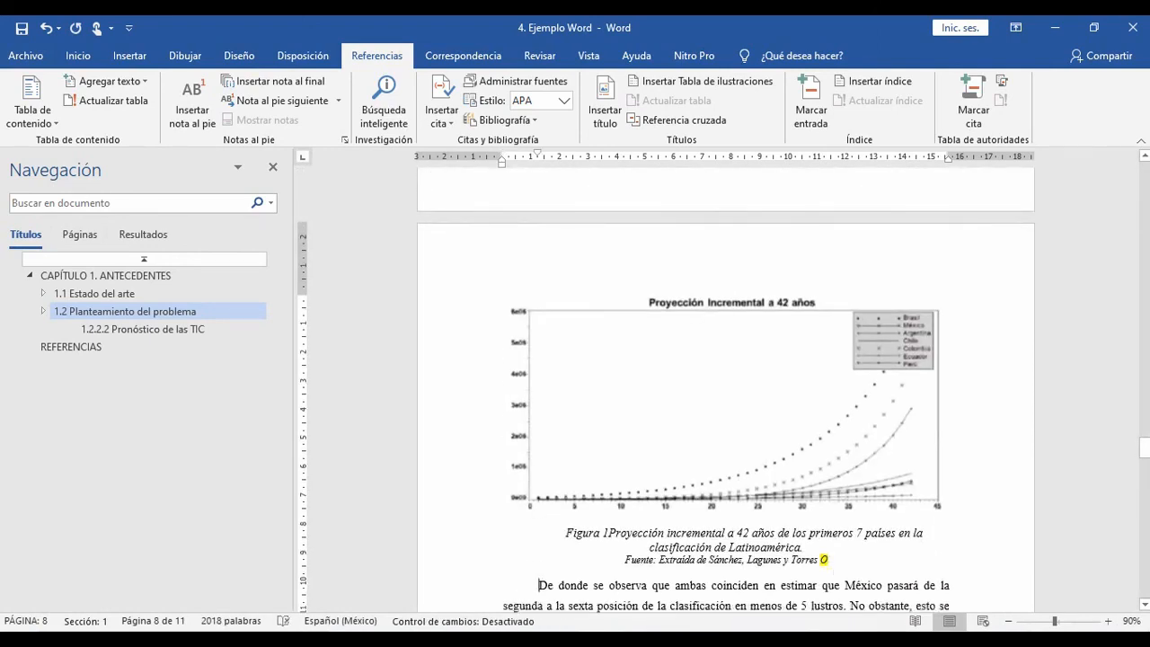
click(726, 406)
scroll(726, 390, down, 10)
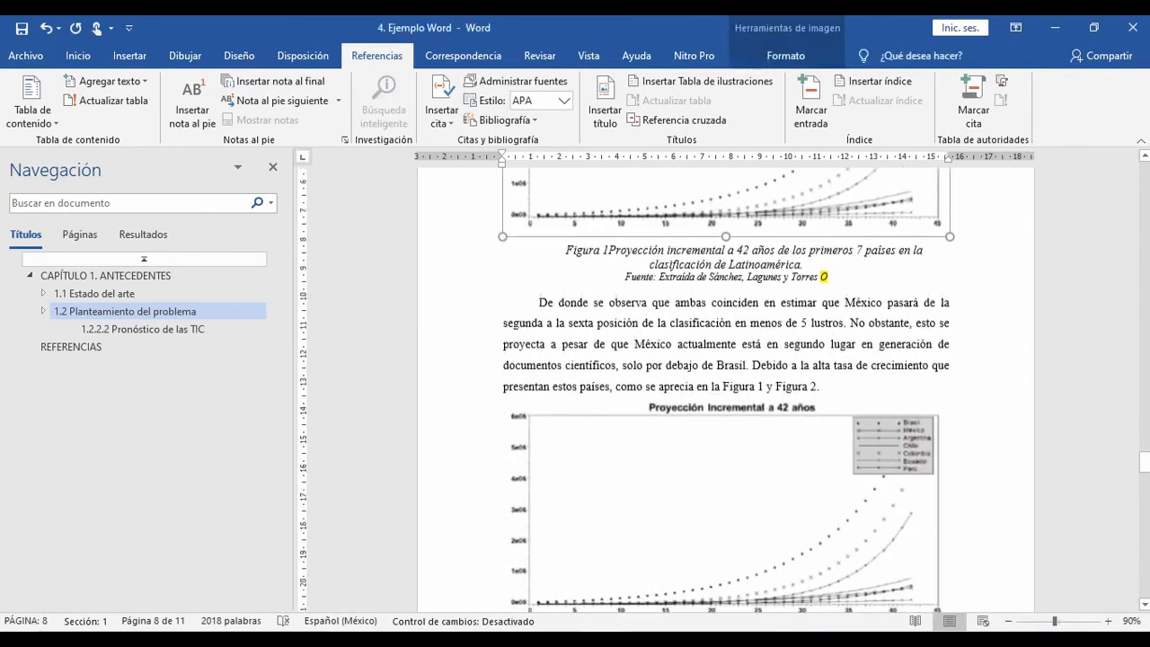
Step: Try updating every field in the whole document with "Actualizar toda la tabla" for the table of contents, and undo the update
click(726, 332)
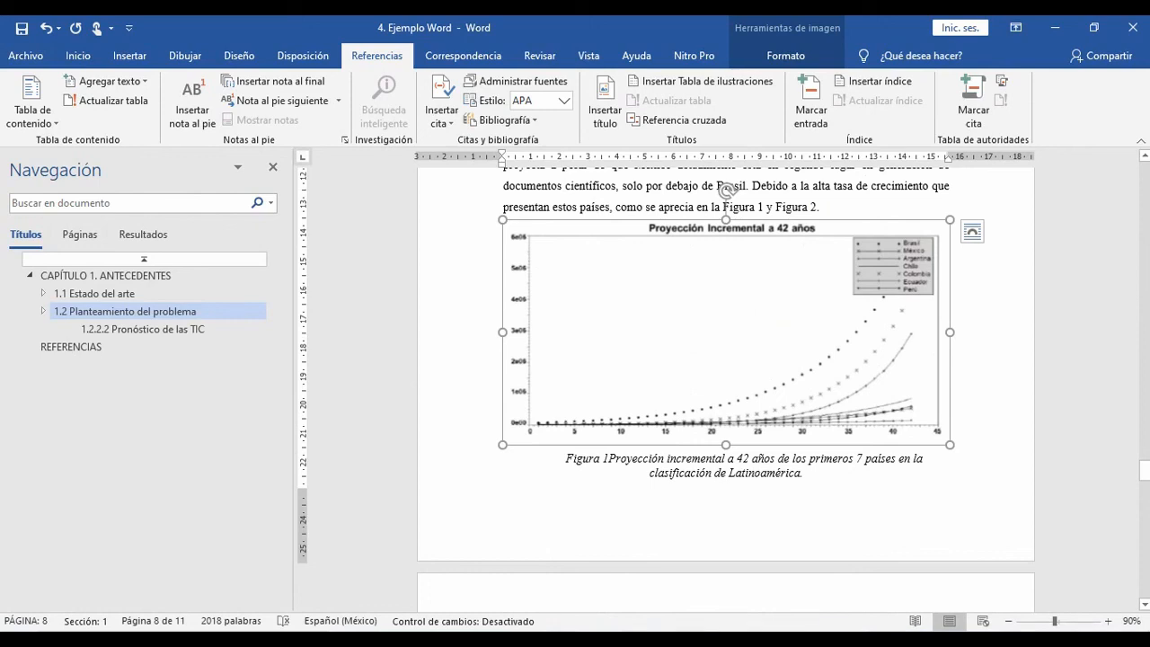
double_click(606, 458)
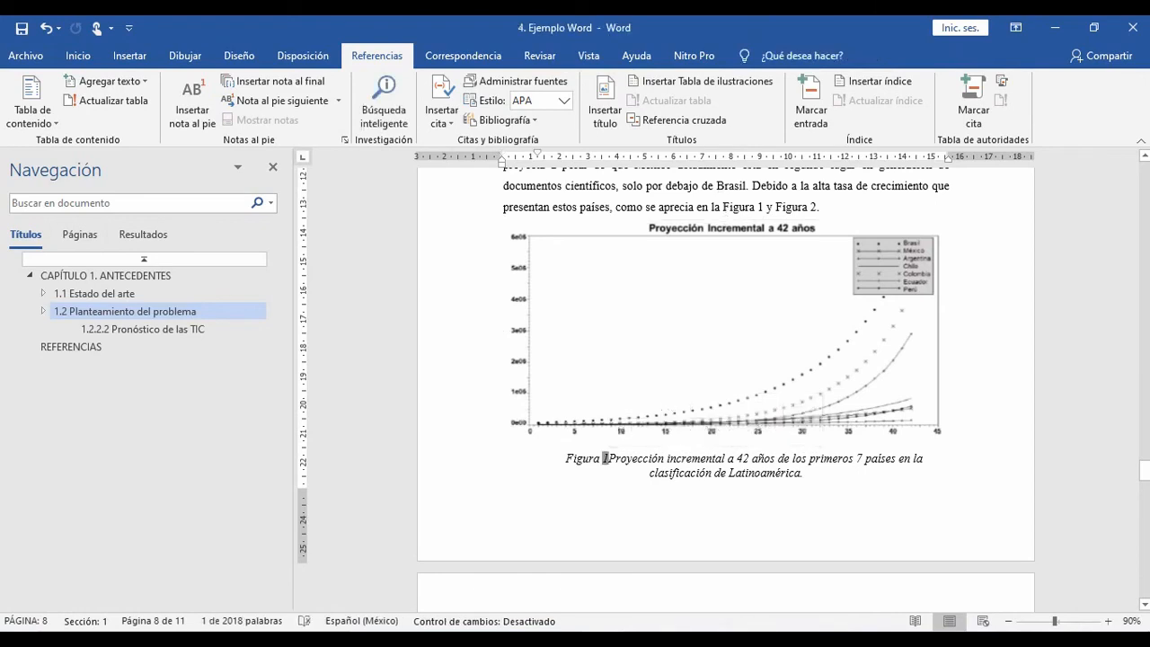
key(ctrl+a)
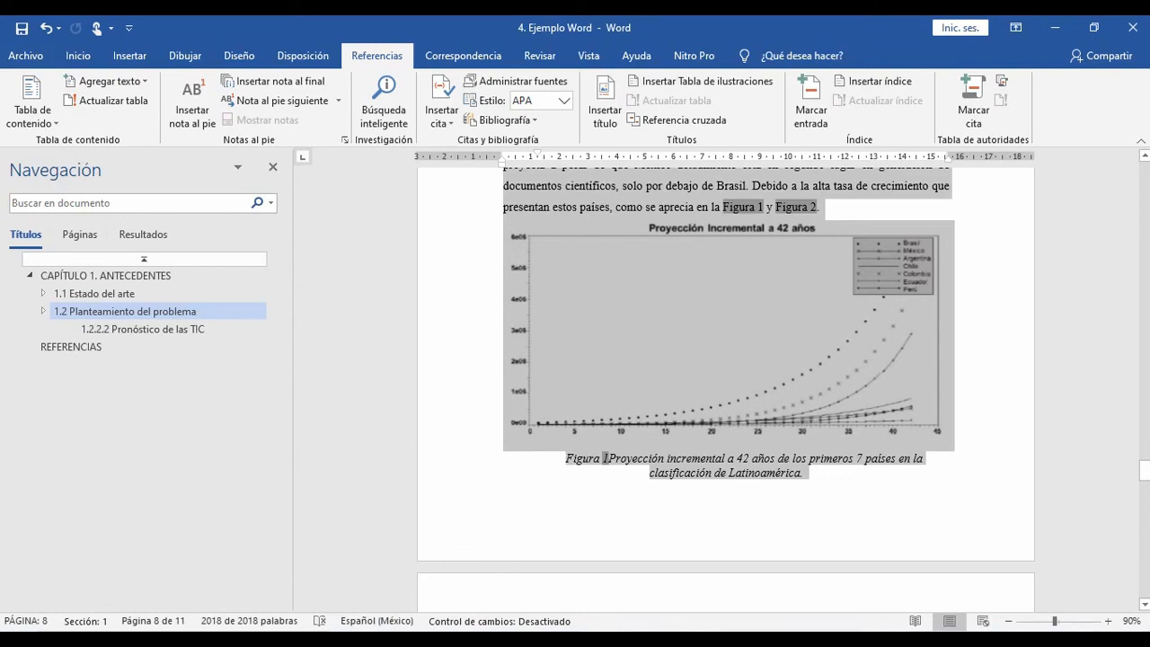
right_click(606, 458)
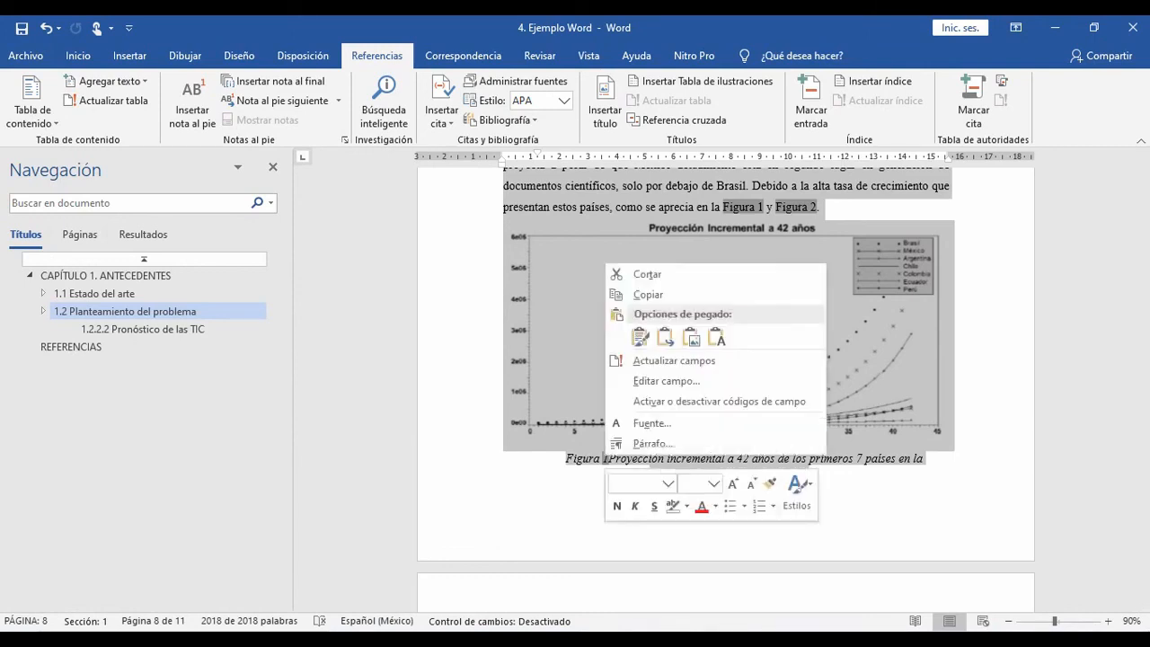
click(673, 360)
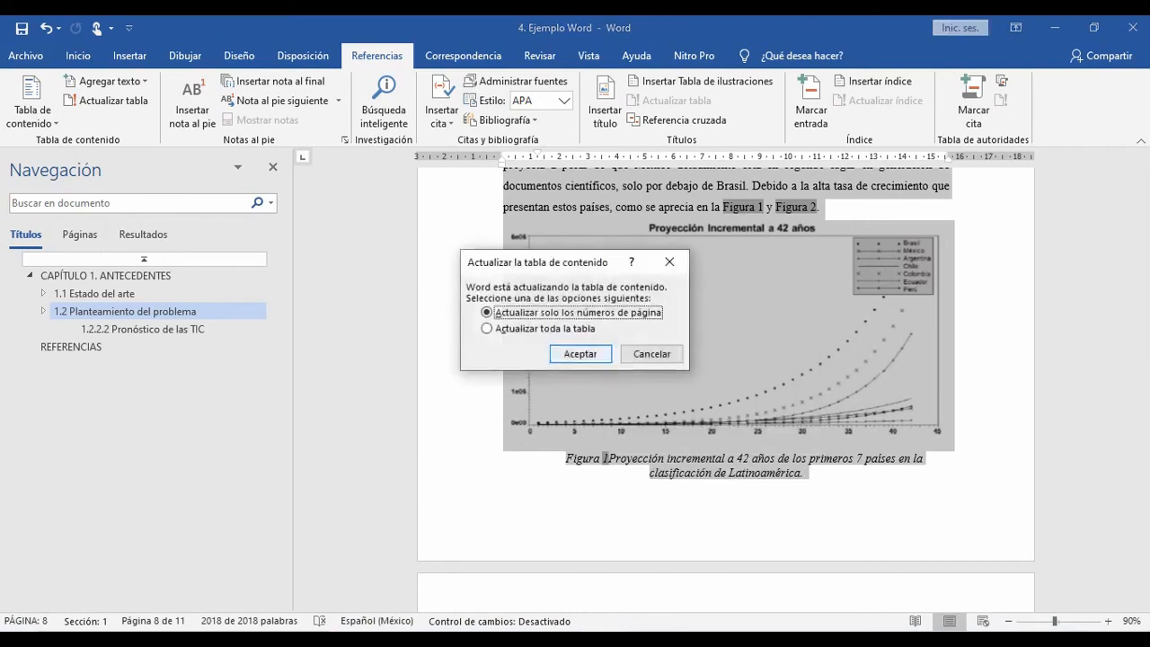
click(487, 328)
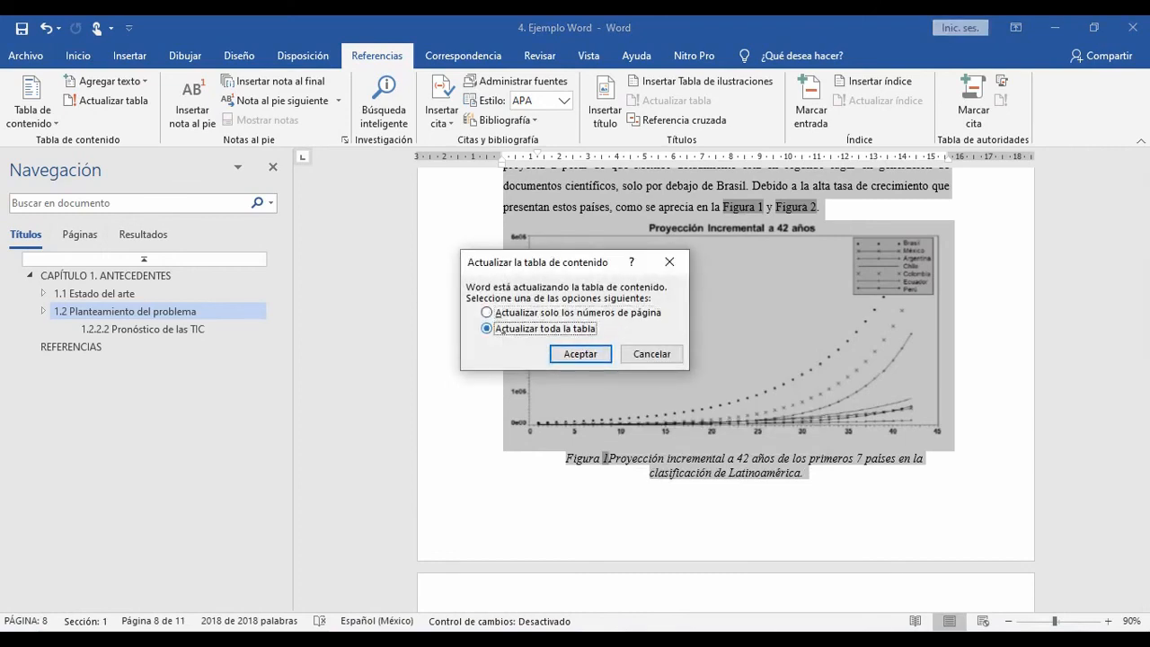
click(580, 354)
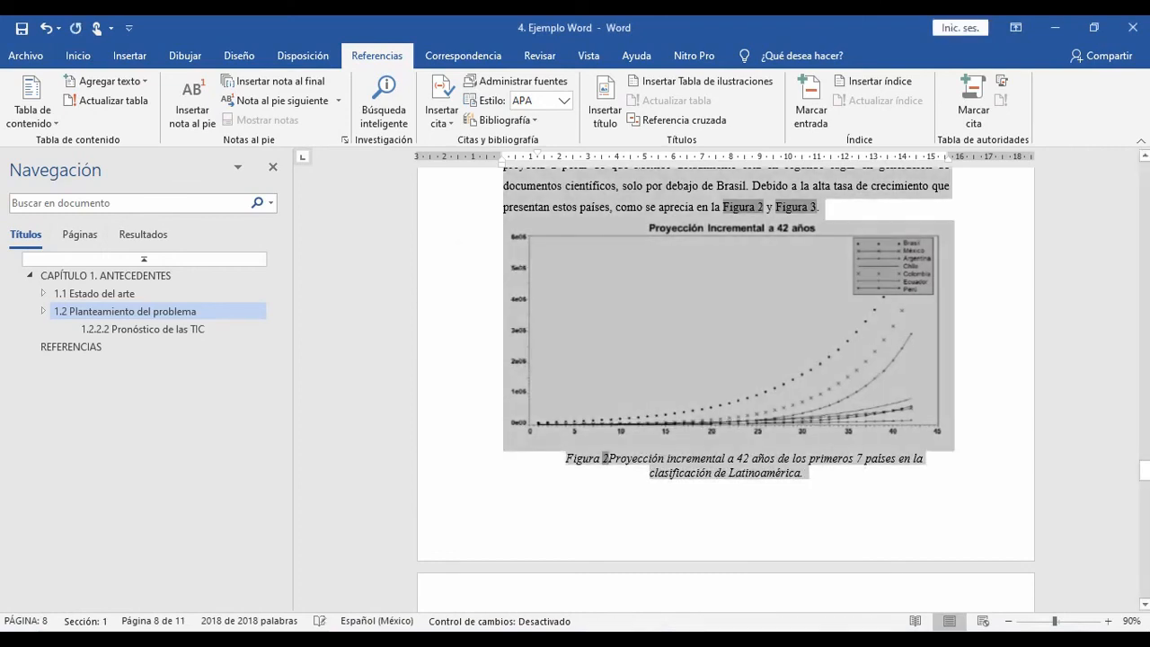
key(ctrl+z)
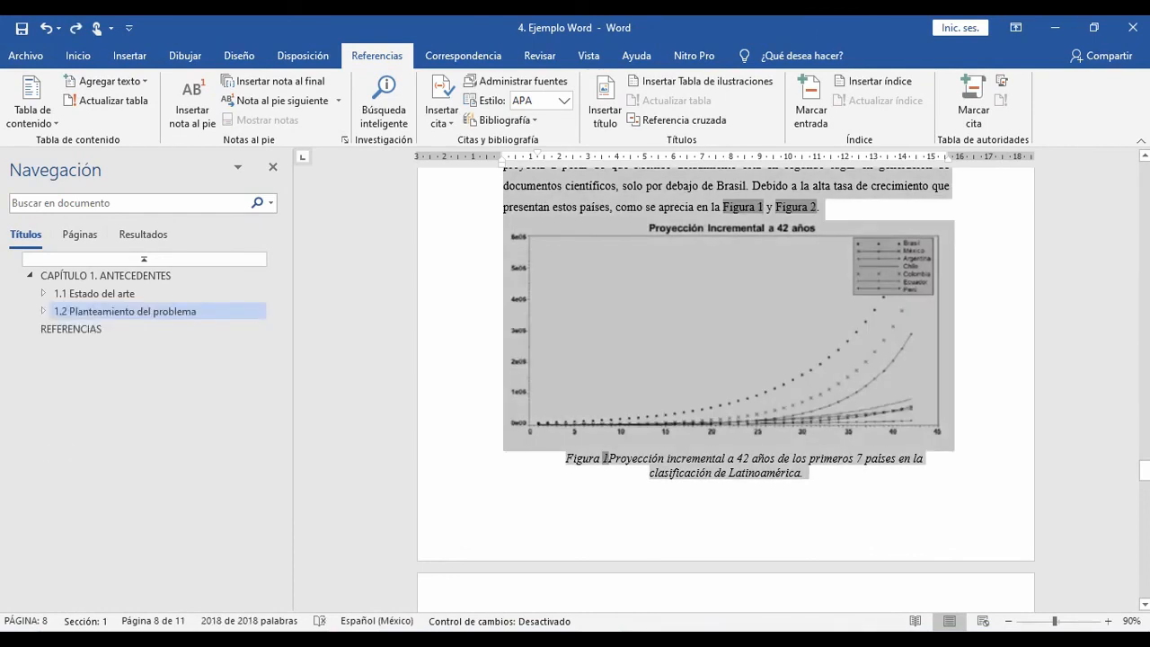
Step: Repeat the document-wide field update with "Actualizar toda la tabla", check the caption and its in-text reference, and undo it again
right_click(606, 459)
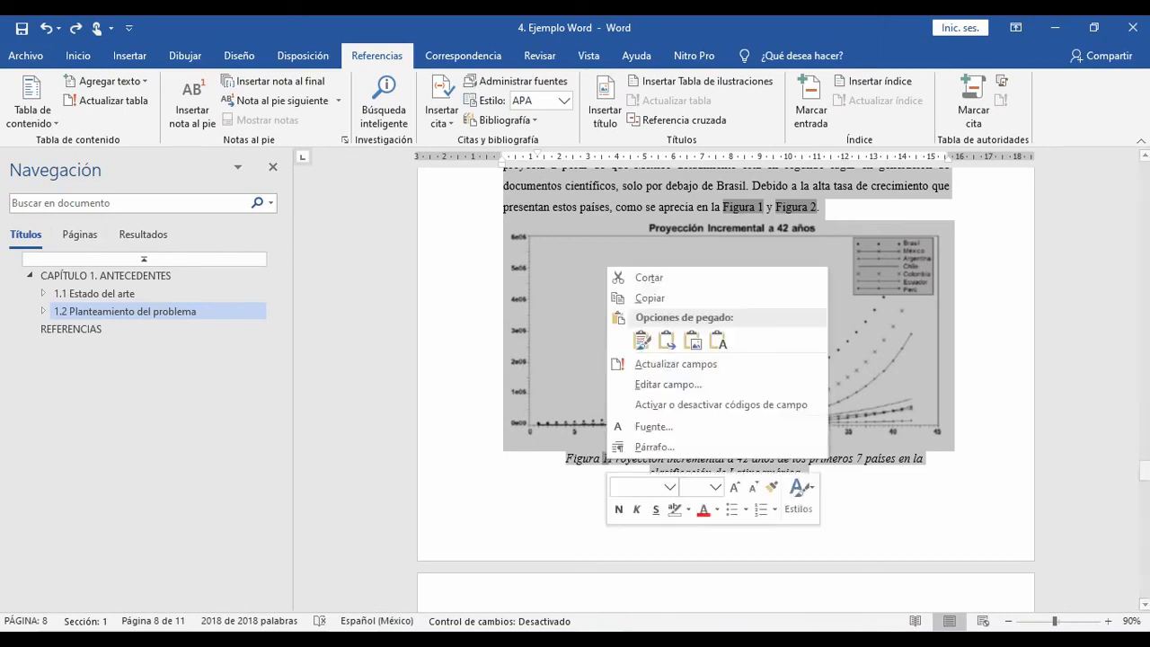
click(683, 364)
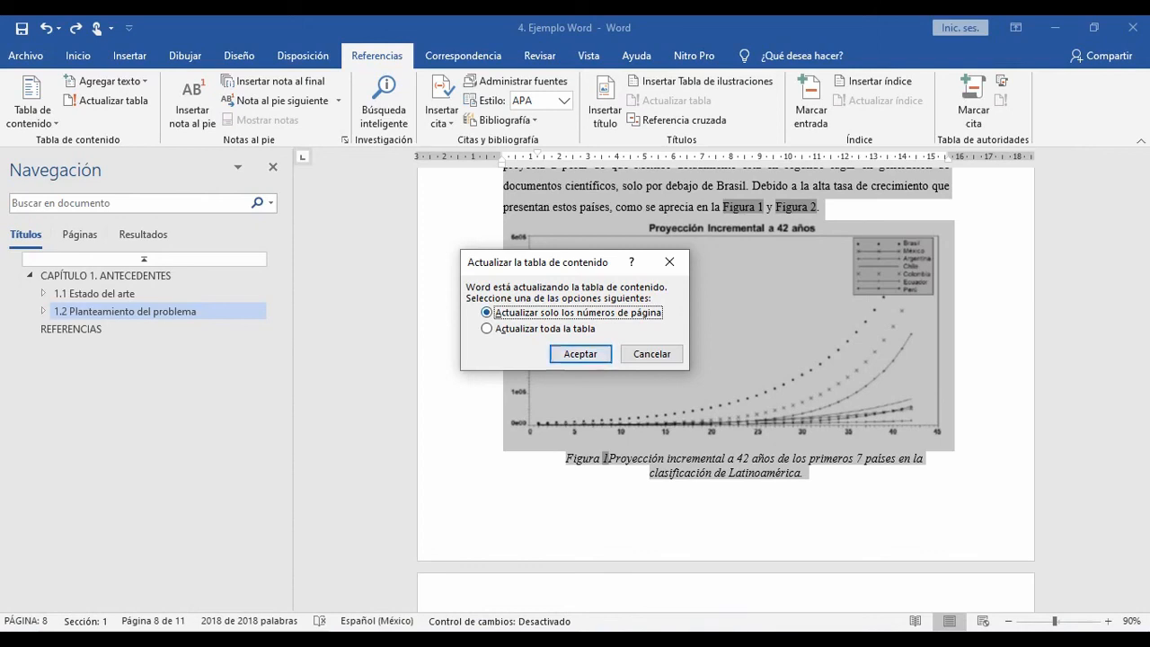
click(500, 328)
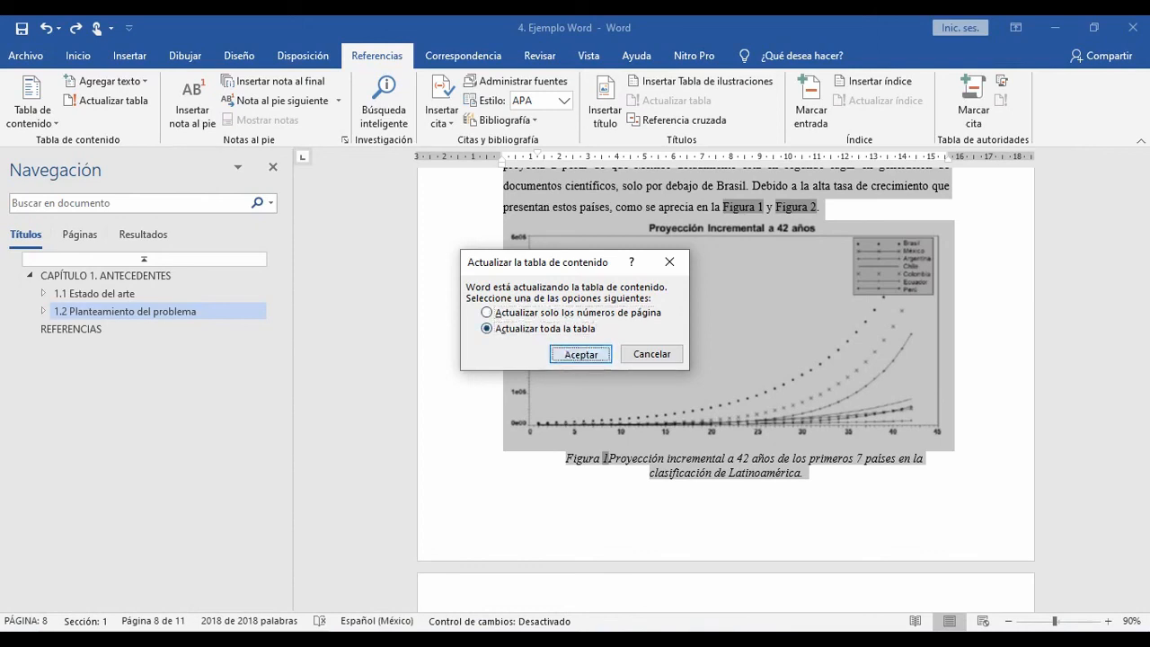
click(579, 353)
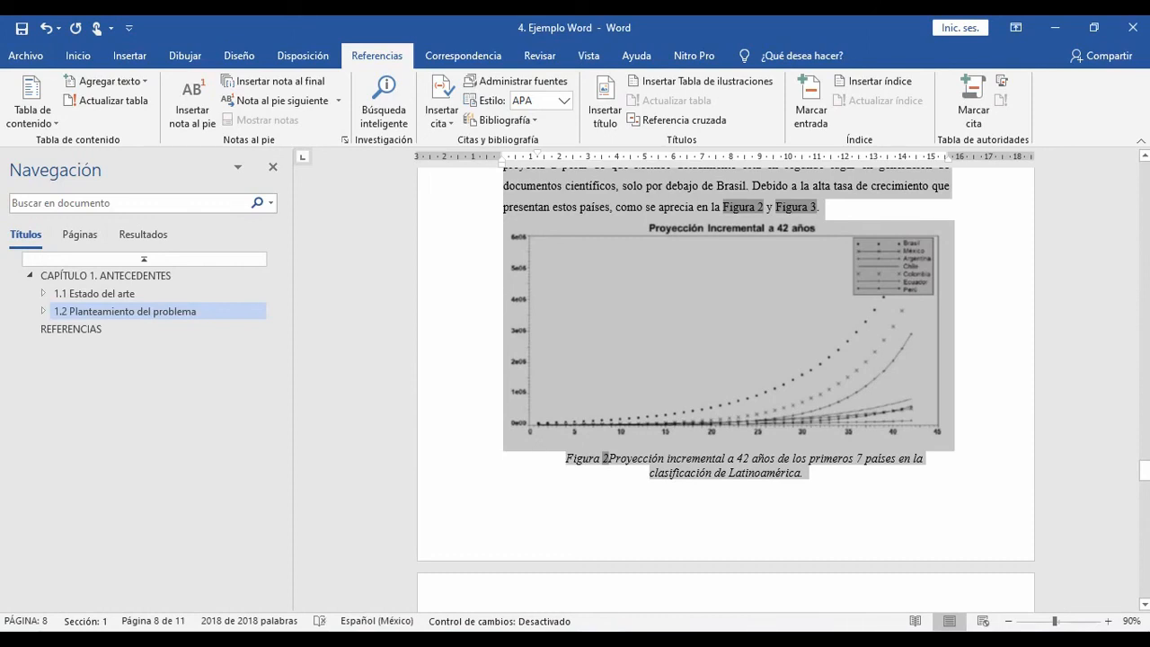
click(622, 458)
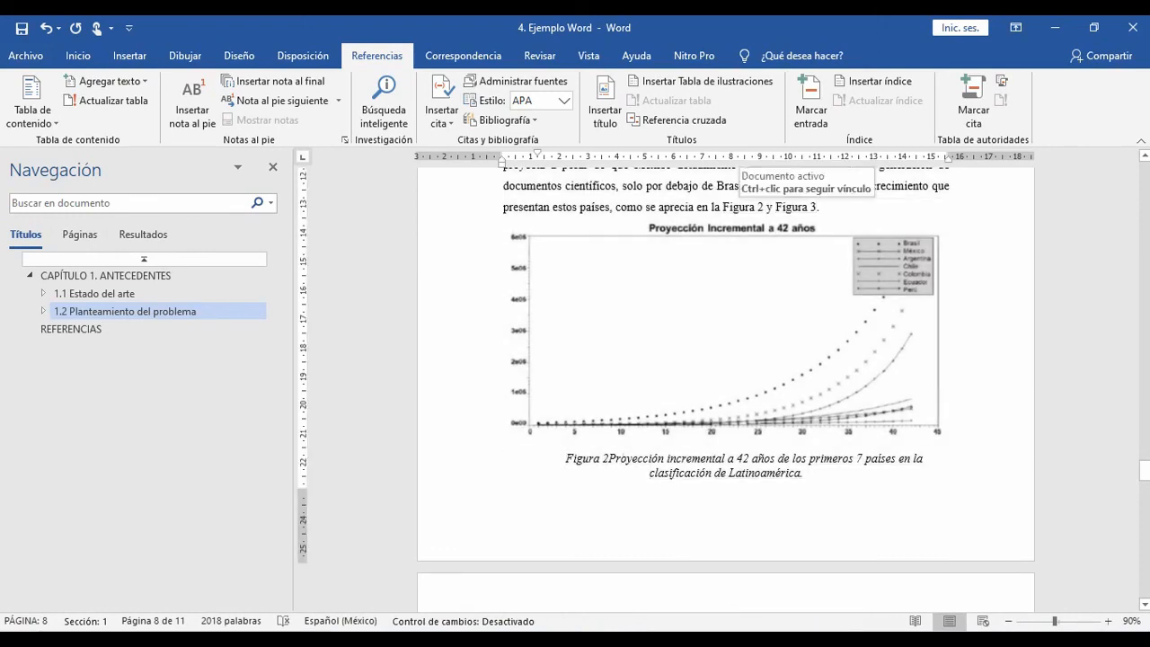
click(742, 207)
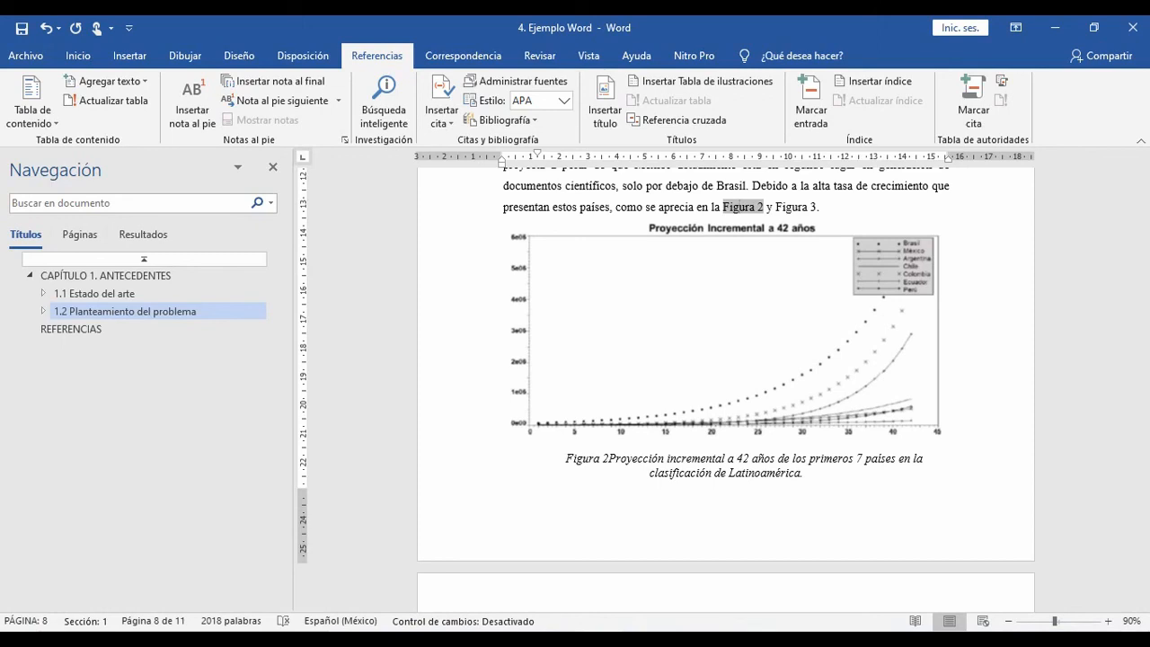
key(ctrl+z)
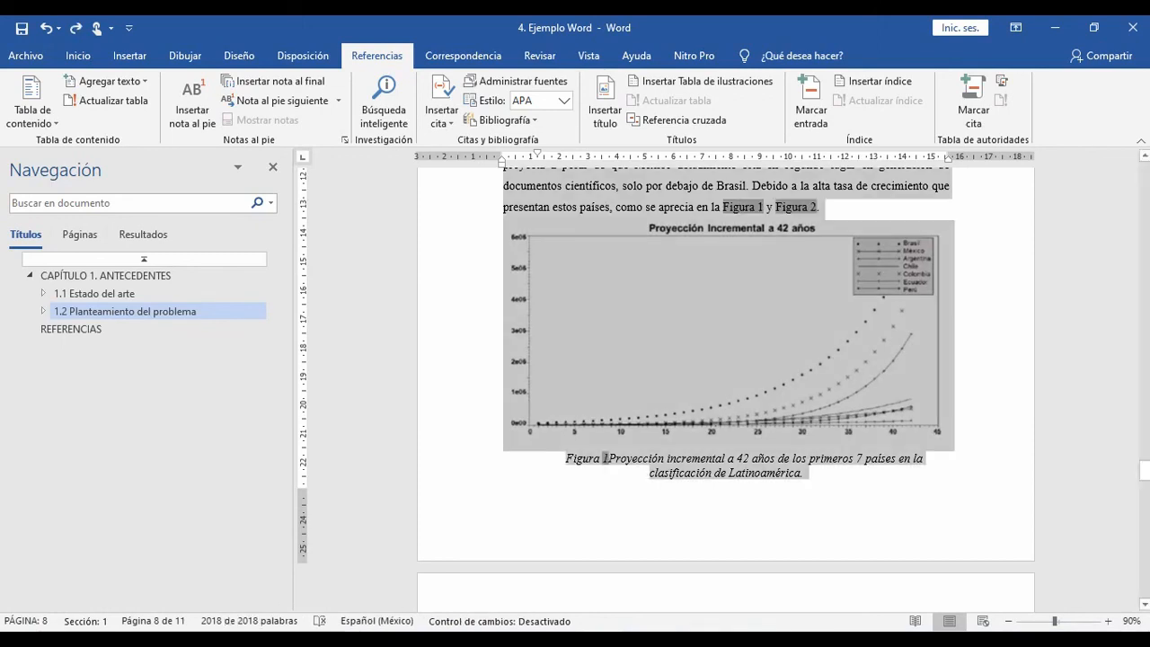
Step: Update all fields of the selected document, accept the table of contents update, and deselect the text
right_click(606, 459)
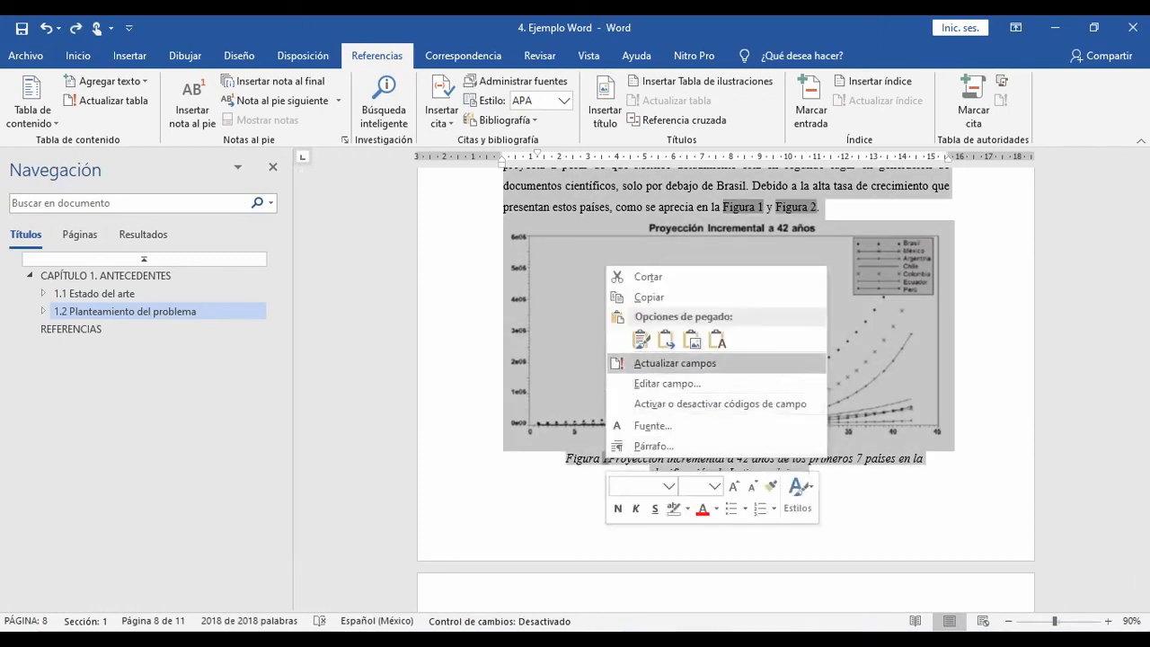
click(675, 362)
key(Return)
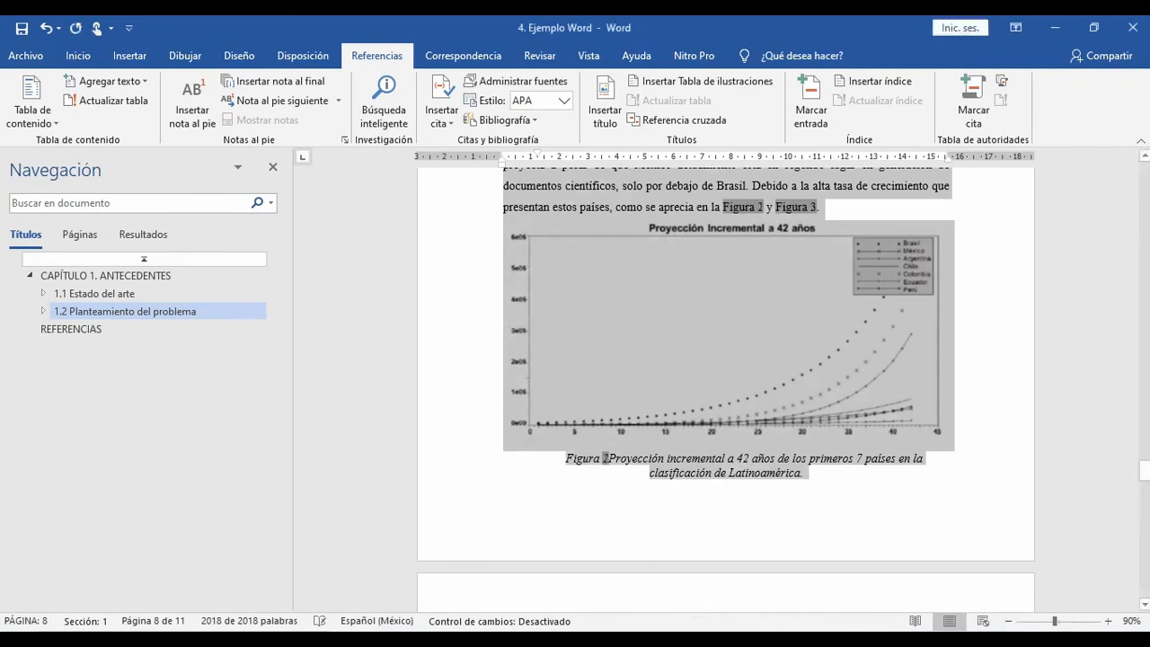
click(719, 459)
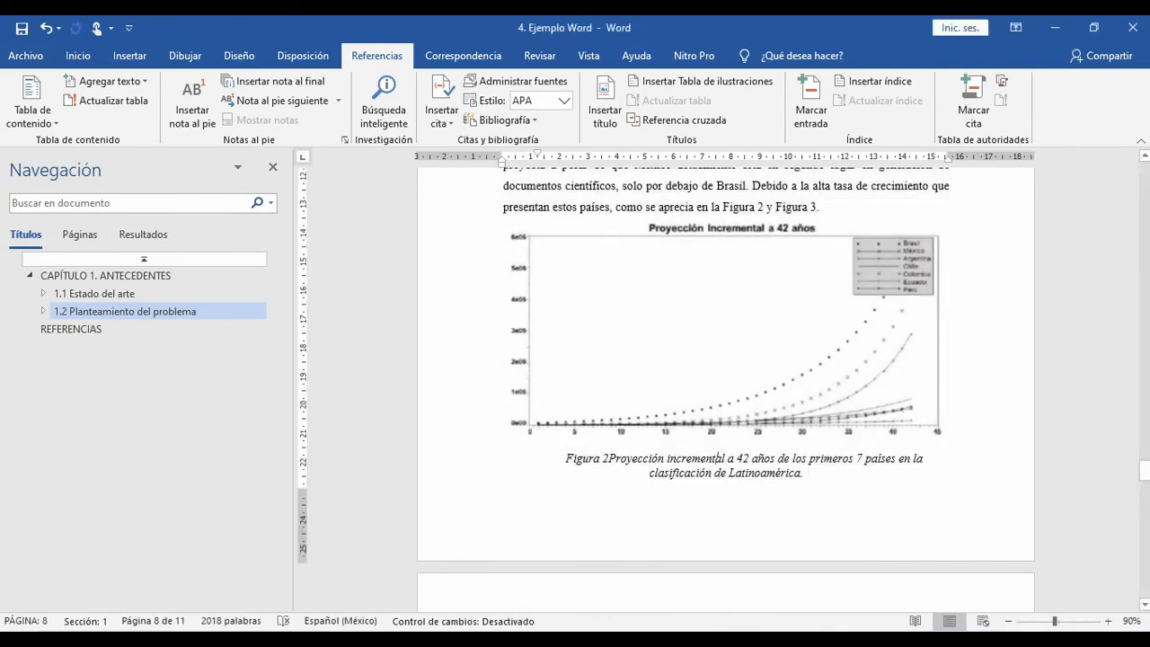